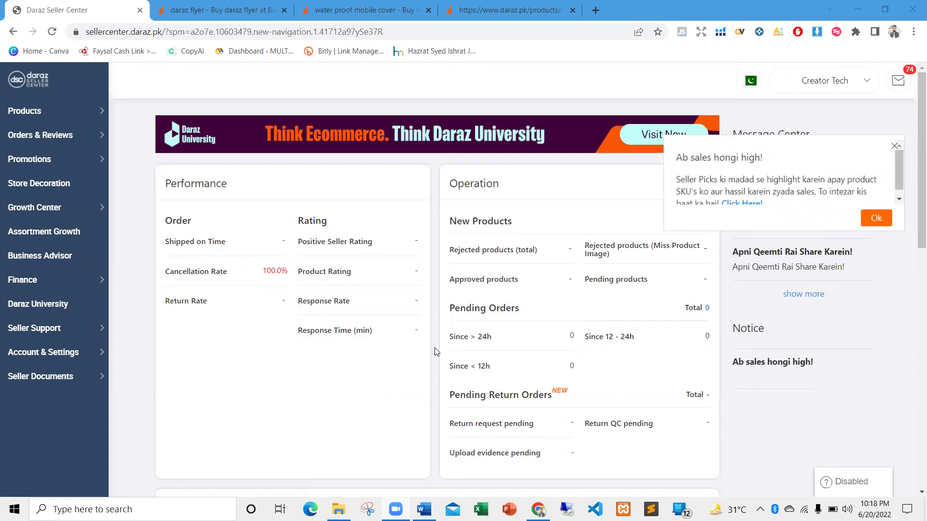
Step: Dismiss the sales notice and look through the dashboard's performance, operation, campaign, Seller Picks and chat sections
click(895, 146)
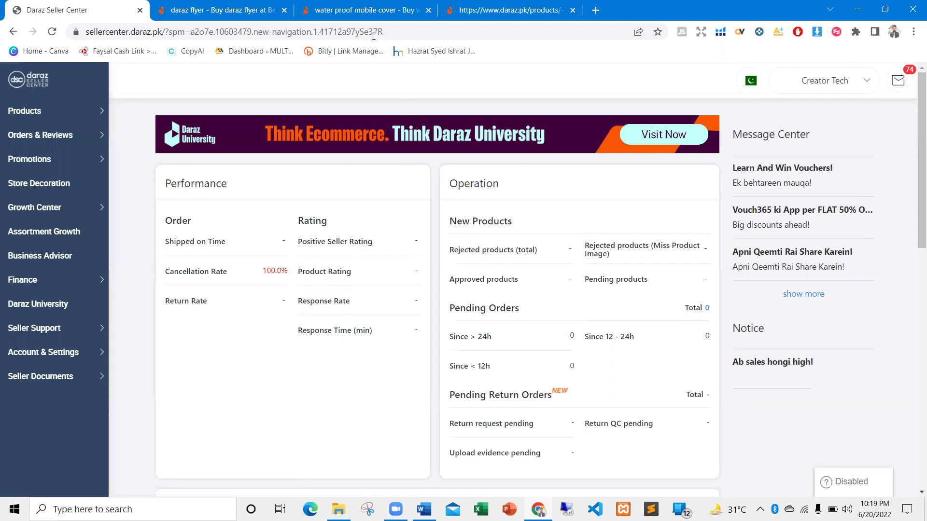
scroll(403, 218, down, 1)
scroll(402, 218, down, 2)
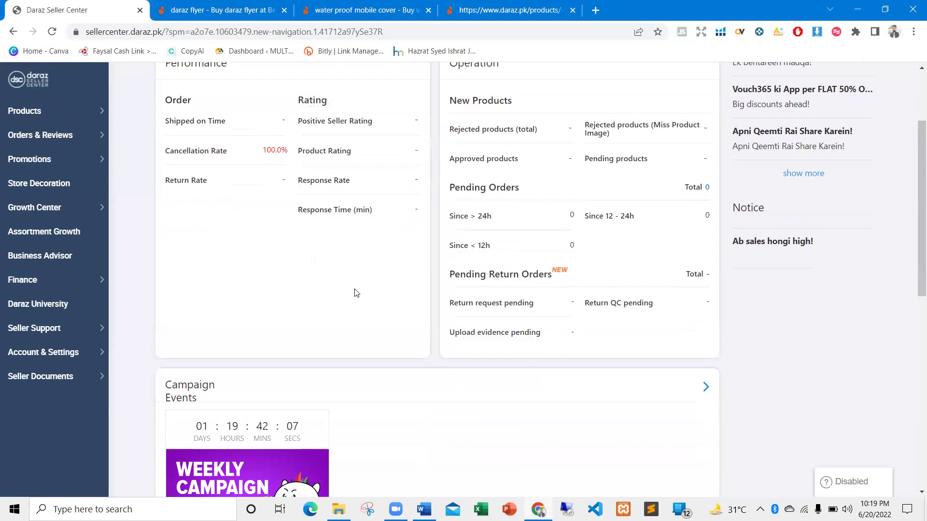
scroll(354, 290, down, 3)
scroll(359, 285, down, 5)
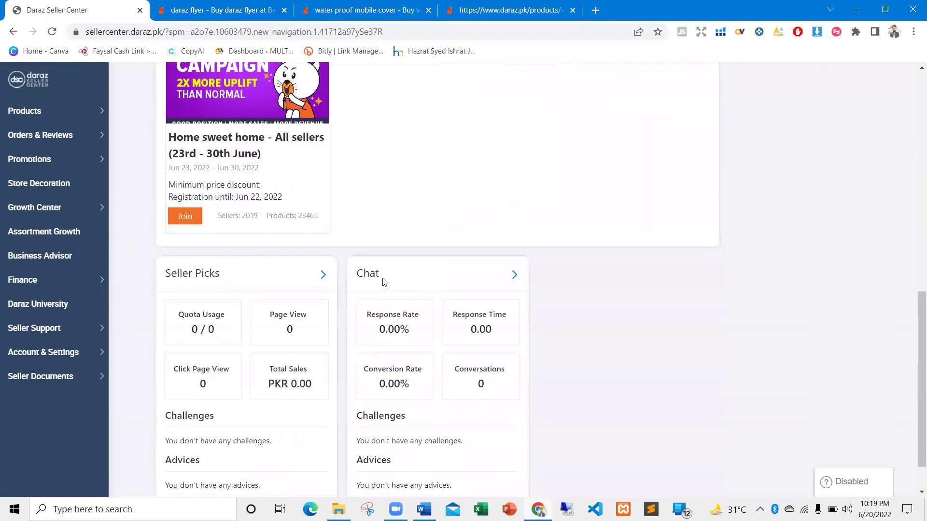
scroll(359, 284, up, 10)
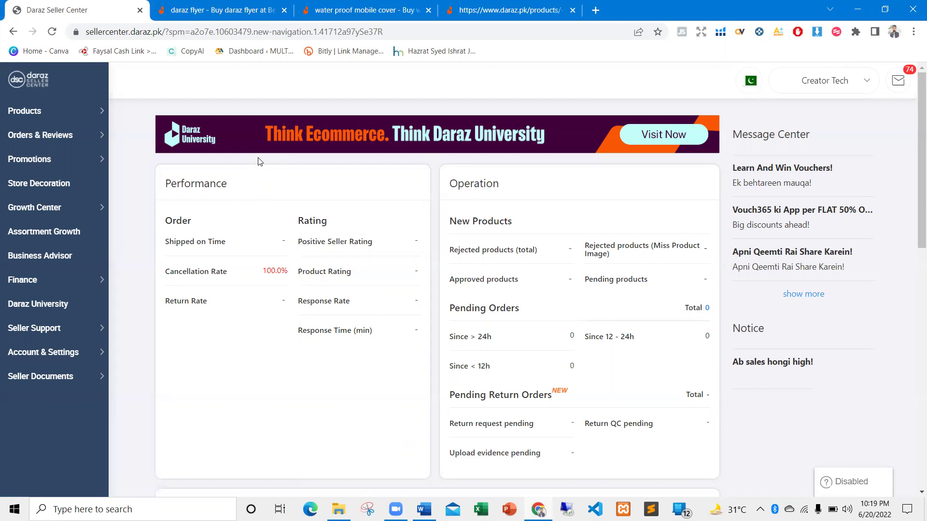
Step: Open the Add products form and examine its name and category fields and the product image size requirements
mouse_move(16, 111)
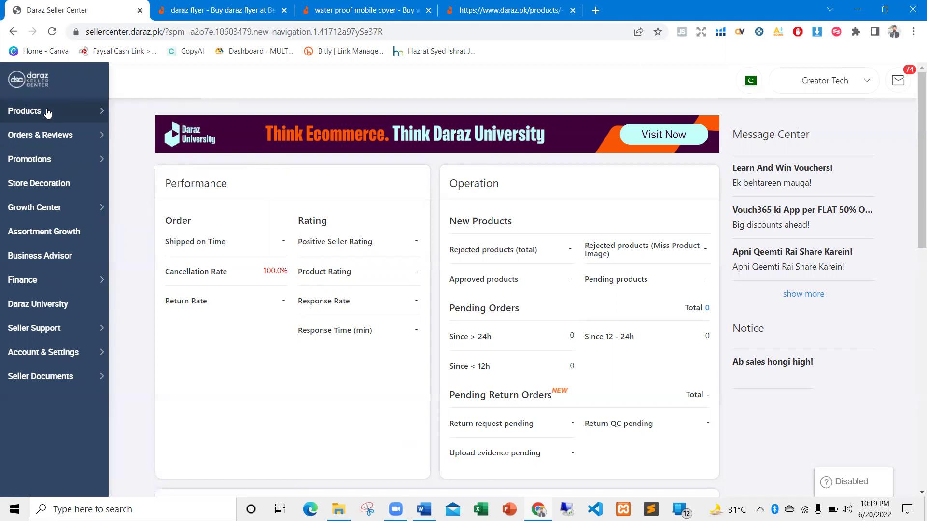
mouse_move(47, 113)
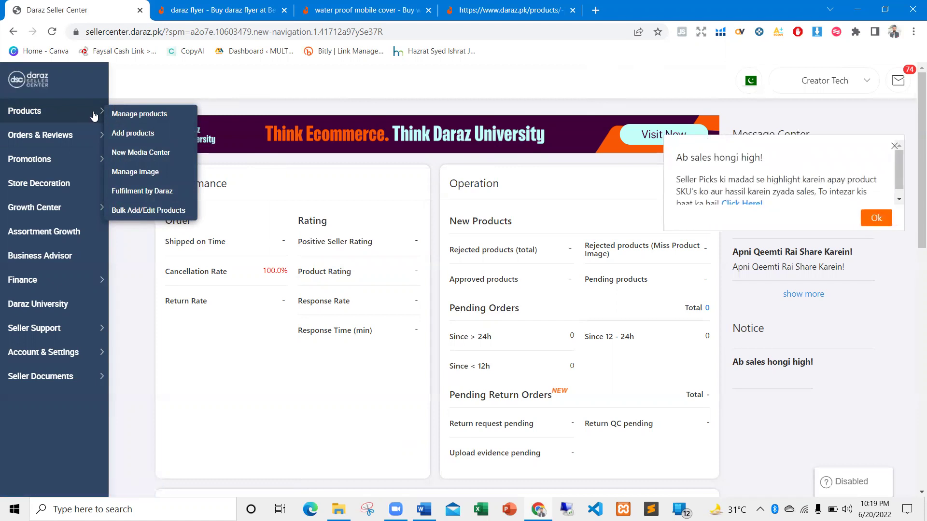
click(140, 135)
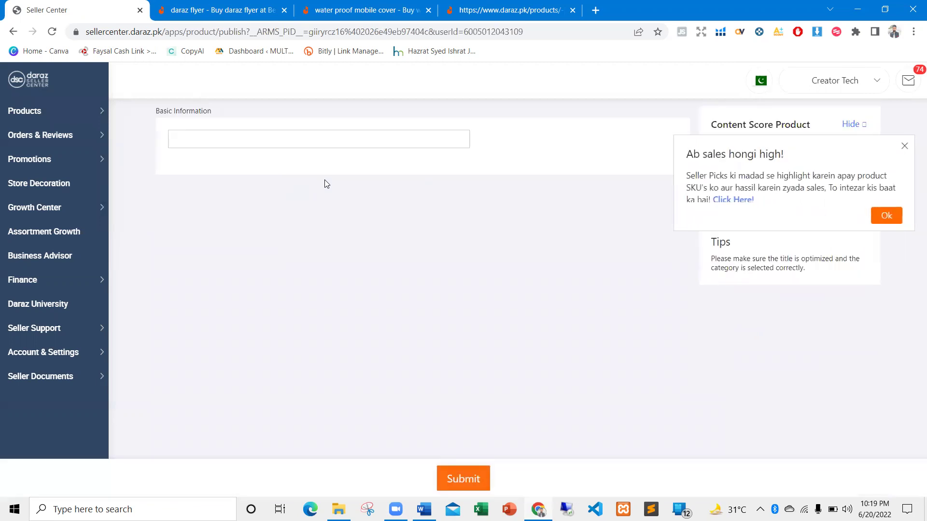
click(906, 147)
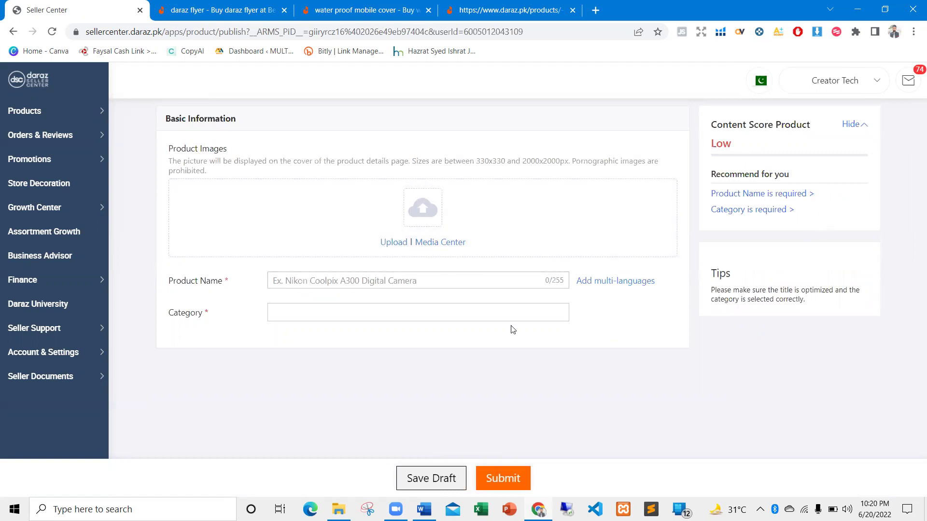
scroll(440, 331, down, 3)
scroll(441, 304, up, 3)
click(294, 279)
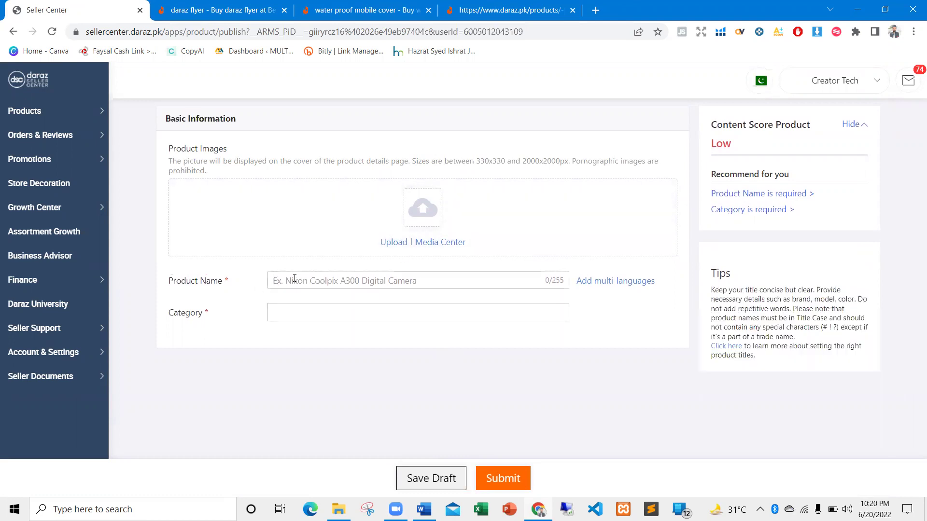
mouse_move(95, 118)
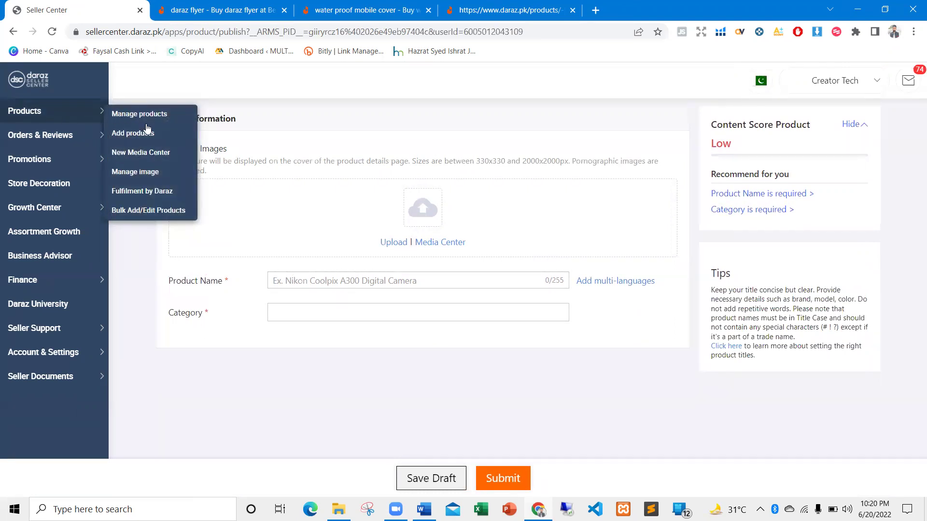
click(382, 317)
click(242, 320)
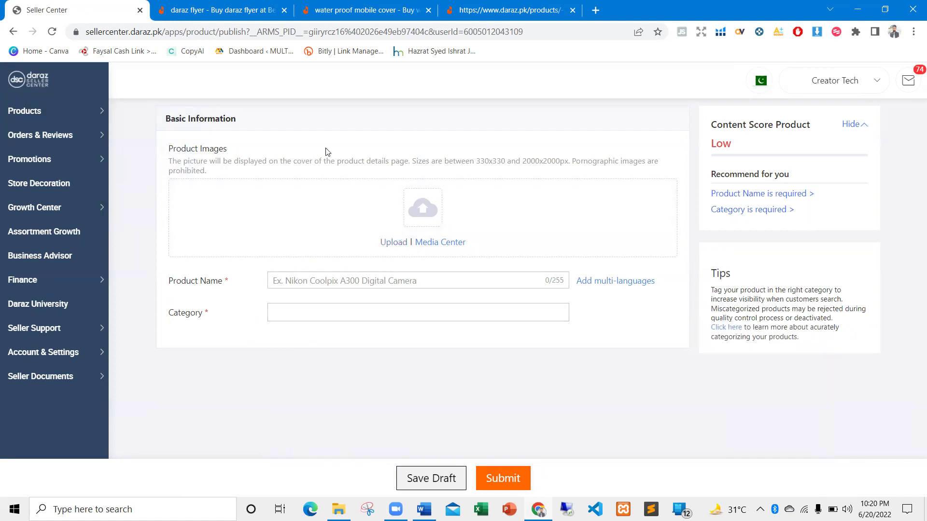
drag(224, 174, 170, 159)
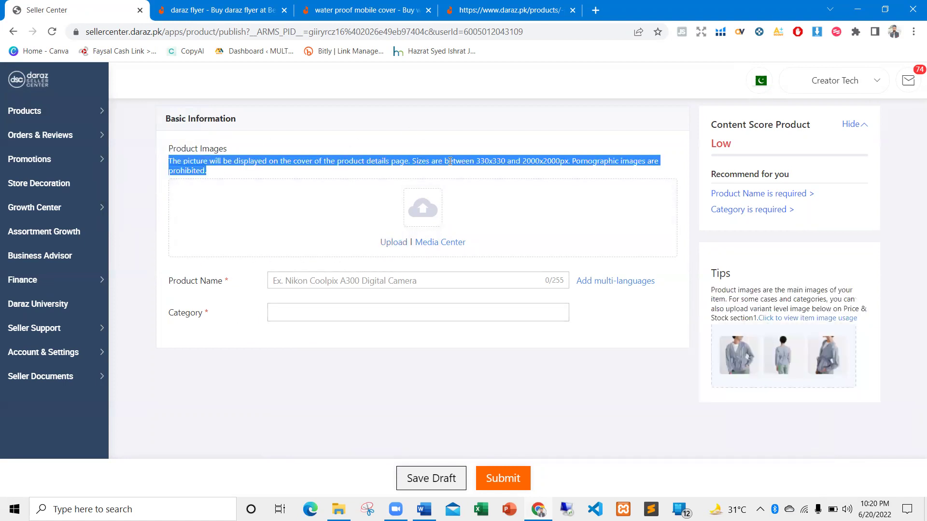
click(341, 368)
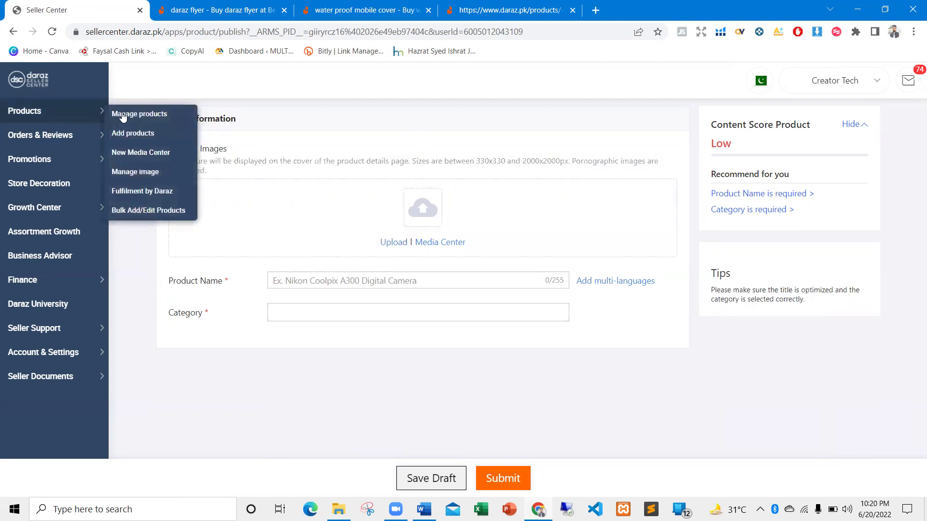
Step: Open the Manage products page, start a new product from there, and dismiss the sales notice on the form
click(123, 115)
click(531, 99)
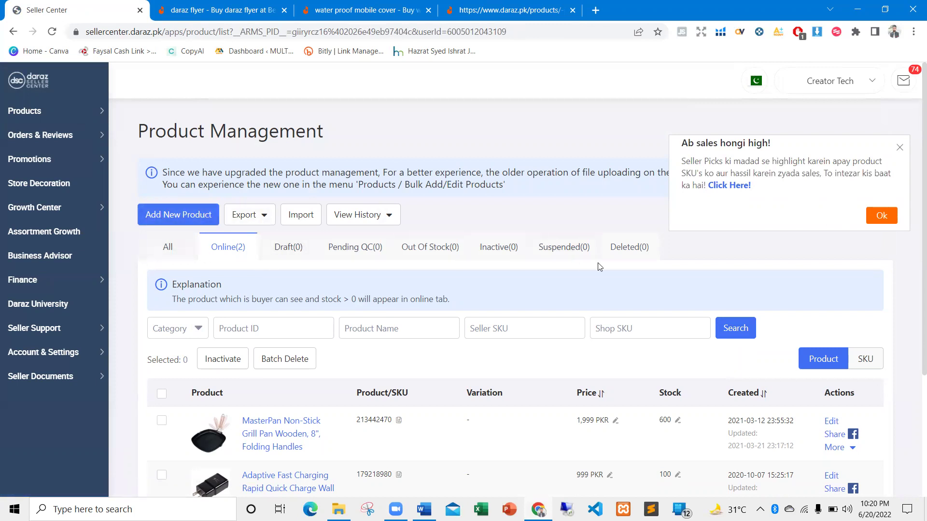
click(153, 218)
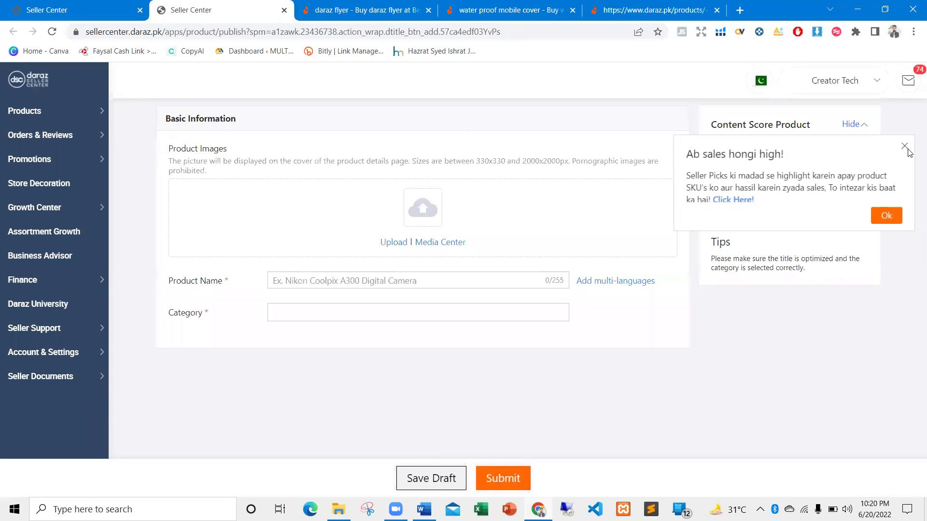
click(905, 147)
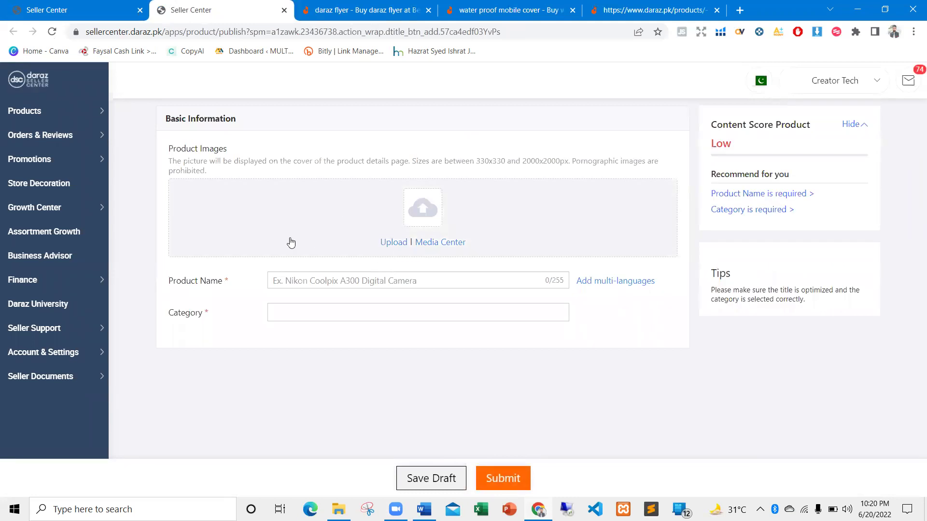
key(ctrl+shift+Tab)
key(ctrl+Tab)
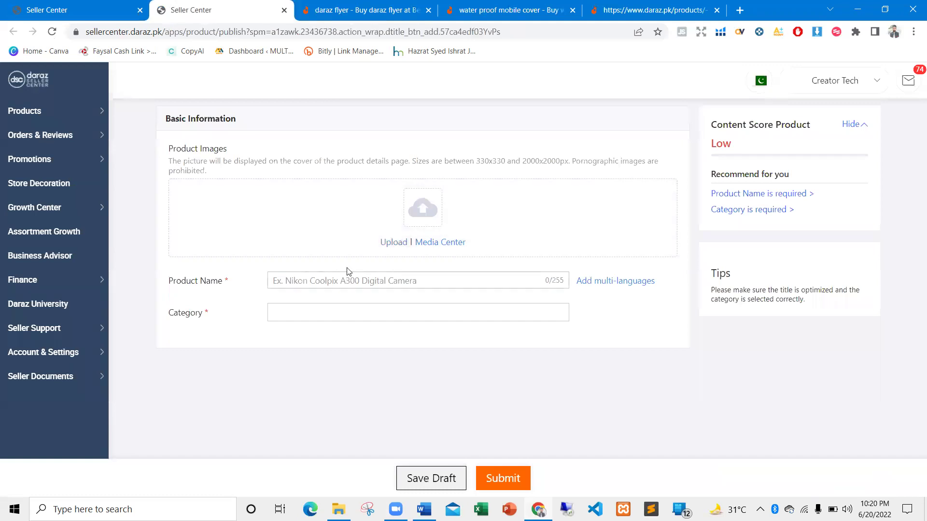
Step: Copy the full title beginning "Waterproof Mobile Cover, Underwater Rainproof Mobile Case" from the Word document into the product name
click(325, 280)
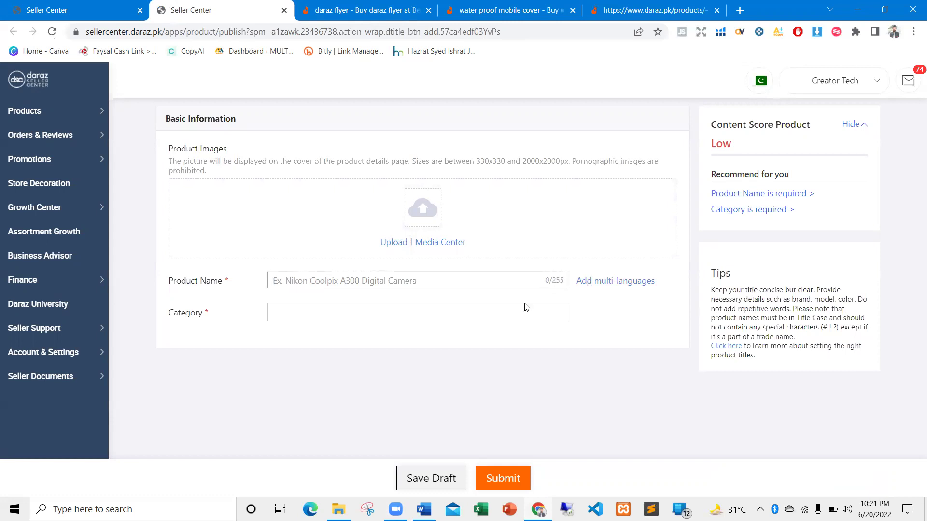
click(421, 508)
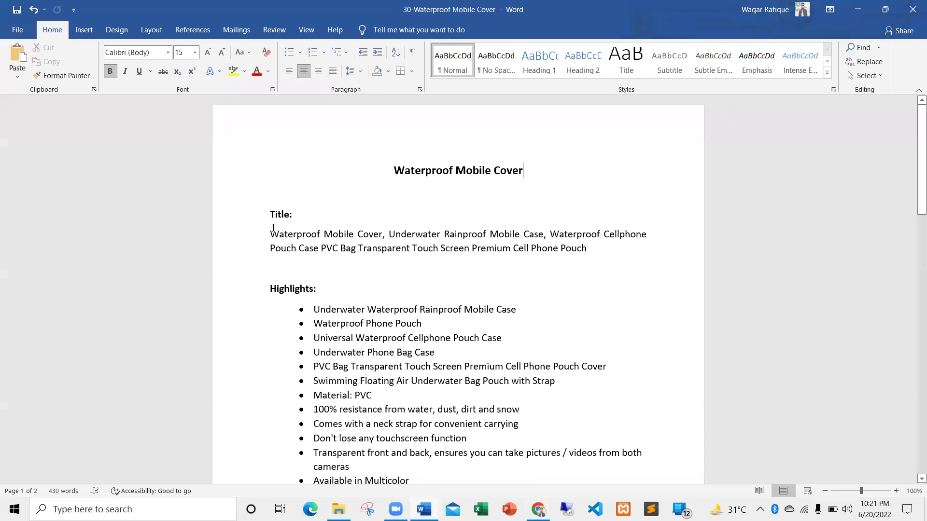
mouse_move(267, 231)
mouse_down()
mouse_move(592, 248)
mouse_move(267, 239)
mouse_up()
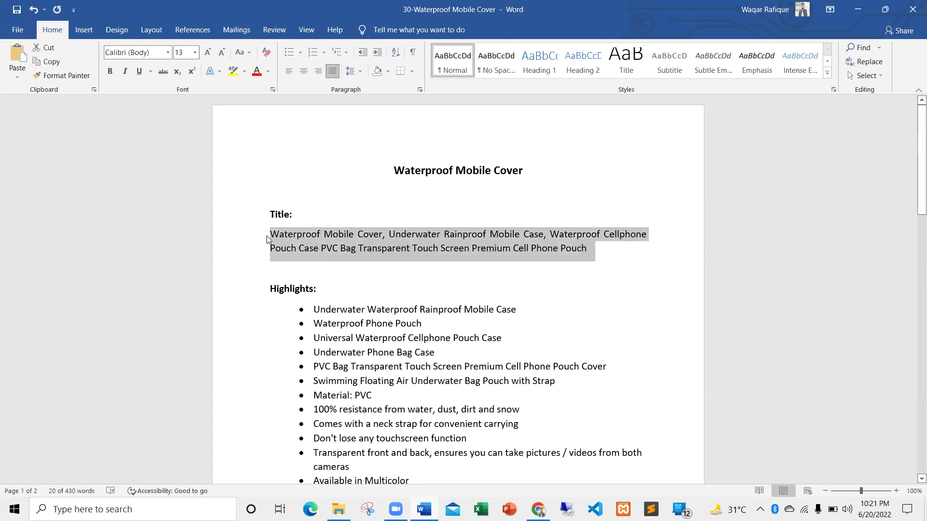
key(alt+Tab)
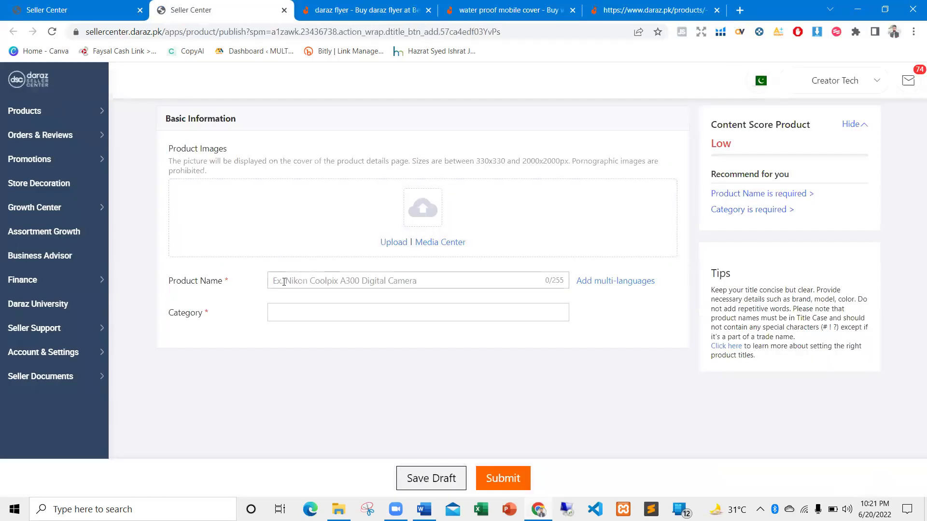
text(...n Case PVC Bag Transparent Touch Screen Premium Cell Phone Pouch)
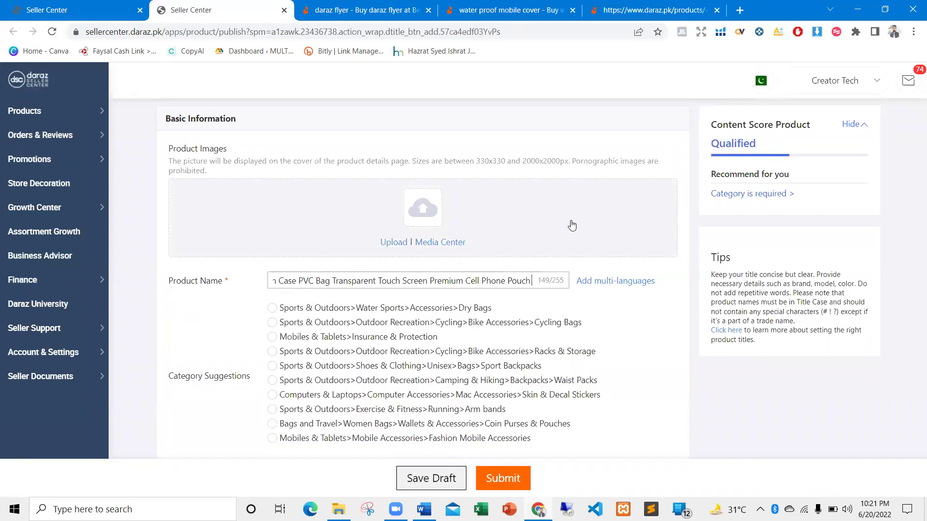
drag(765, 148, 729, 125)
click(733, 125)
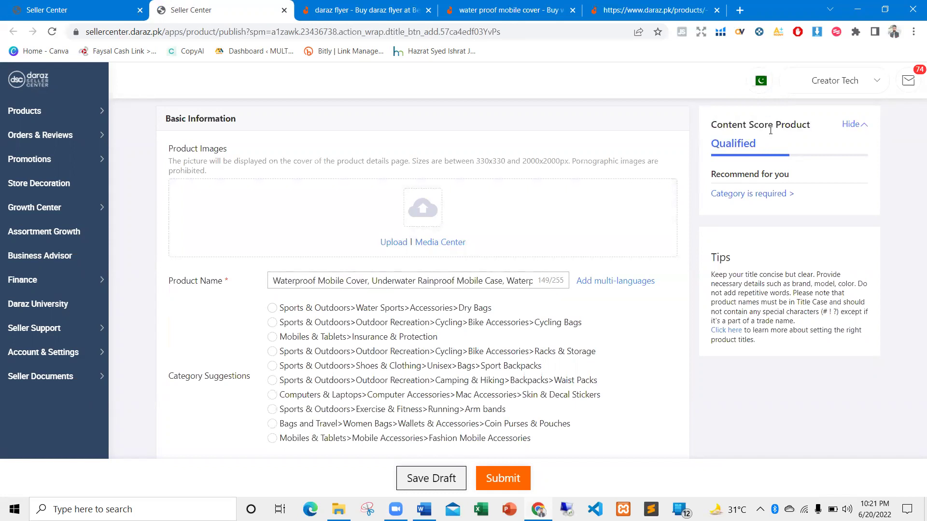
Step: Check the category suggestions, then open daraz.pk in a new browser tab and search for "water proof mobile cover"
scroll(267, 291, down, 1)
scroll(266, 292, down, 1)
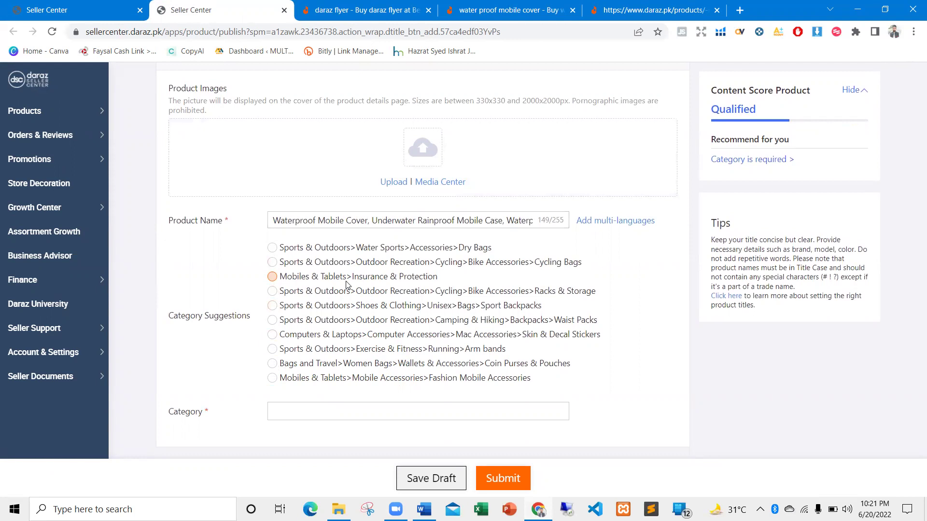
click(342, 5)
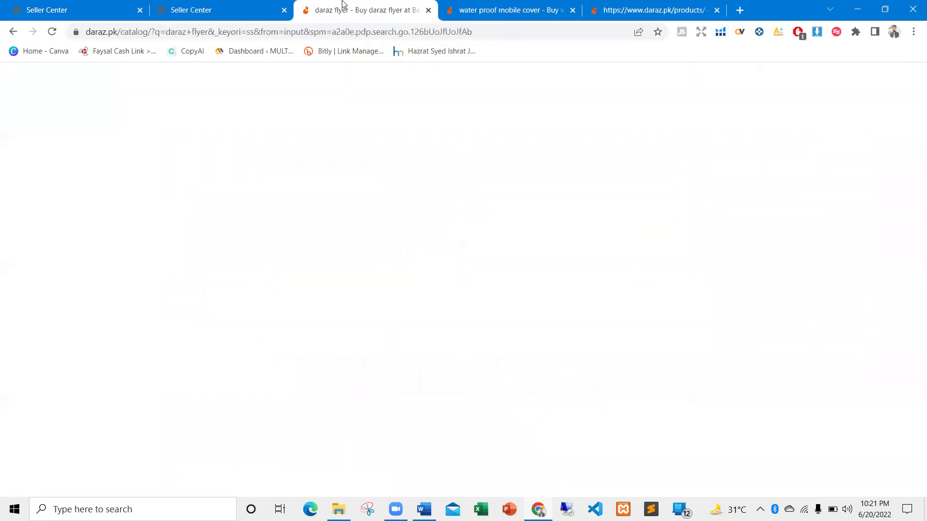
click(740, 10)
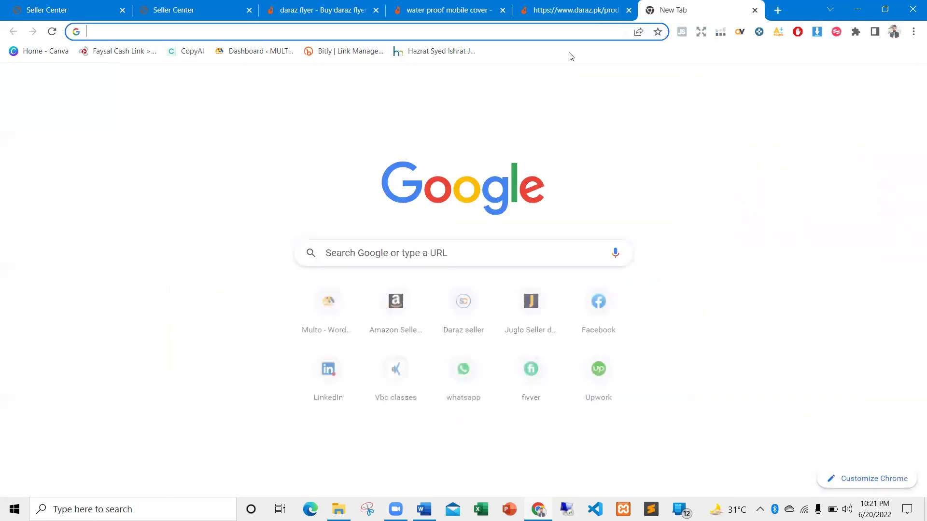
text(daraz.pk)
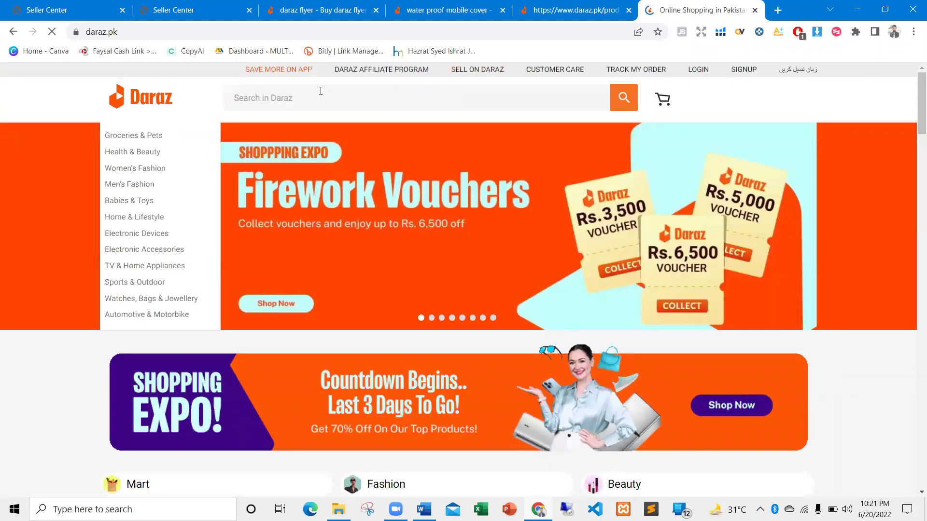
click(319, 96)
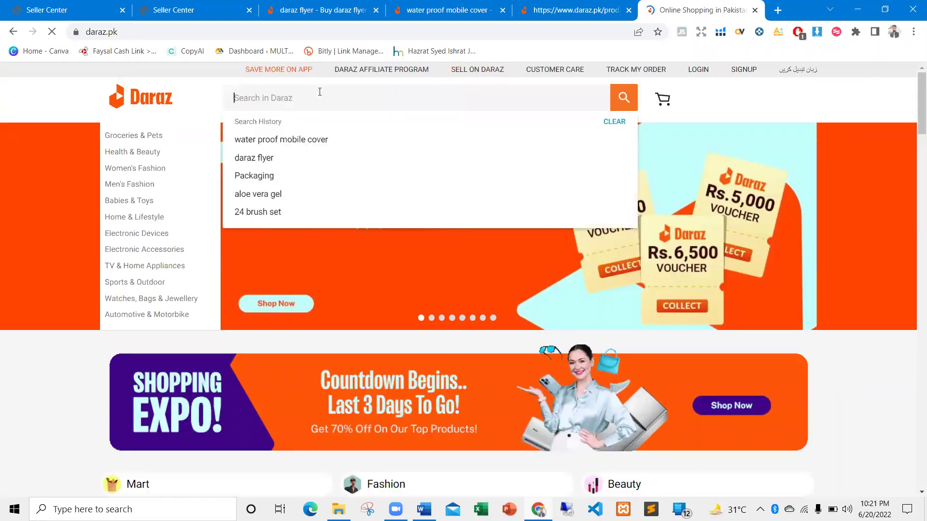
click(287, 139)
Step: Switch to Word, highlight the document heading "Waterproof Mobile Cover", and return to the browser
key(alt+Tab)
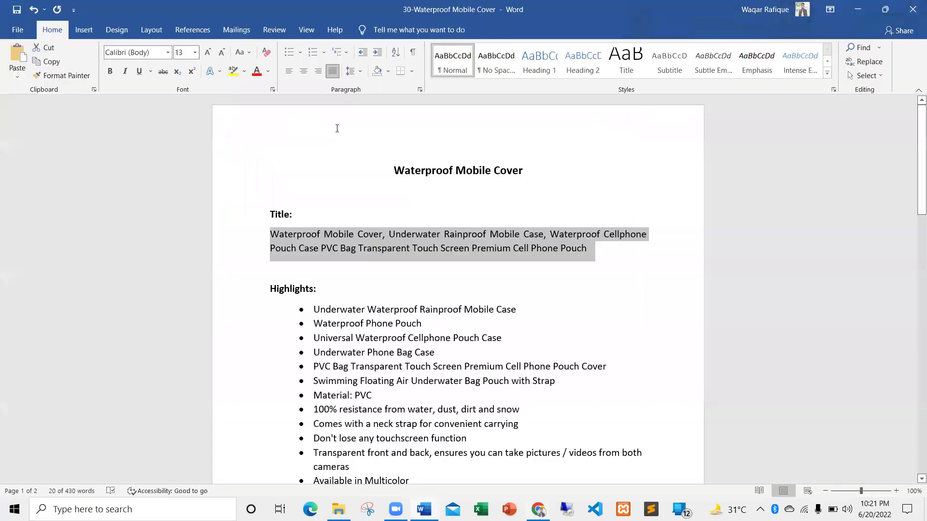
click(365, 222)
drag(388, 170, 529, 171)
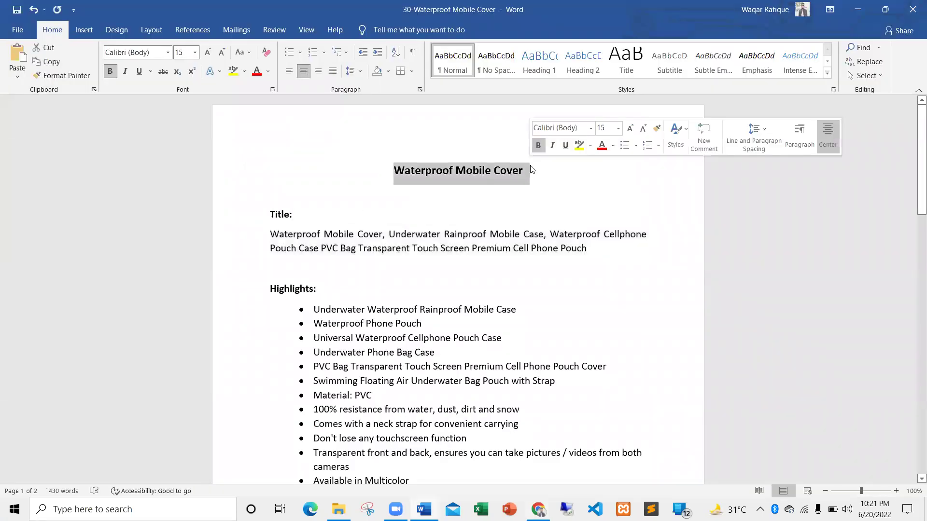
key(alt+Tab)
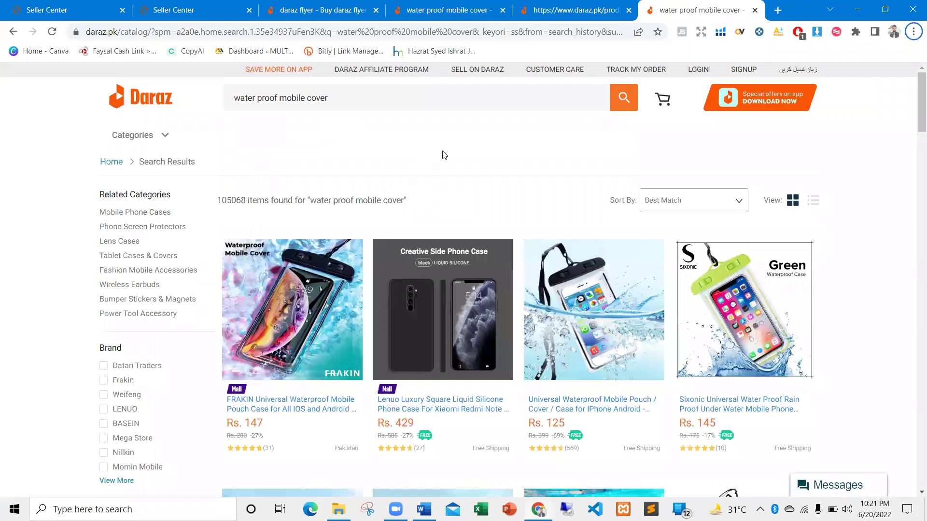
Step: Open the Universal Waterproof Mobile Pouch listing priced Rs. 125 in a new tab and view its category path
scroll(436, 147, down, 1)
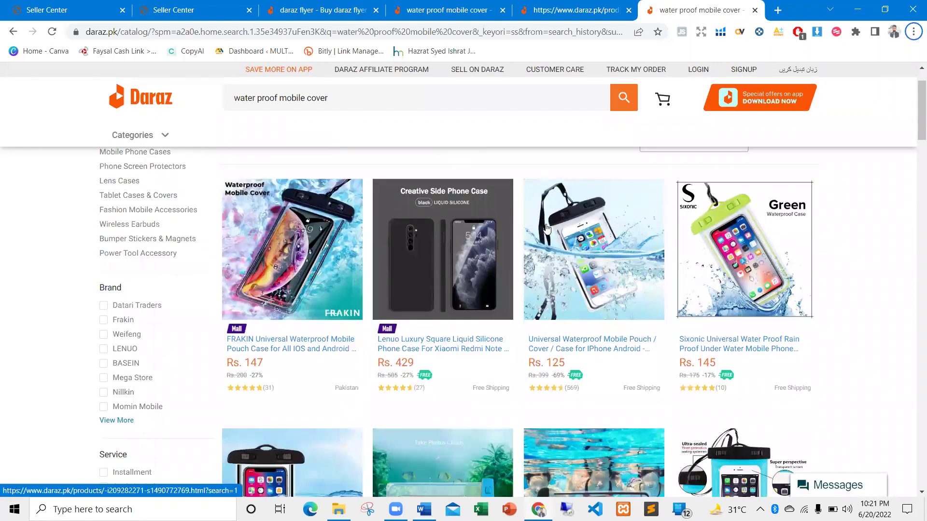
right_click(568, 220)
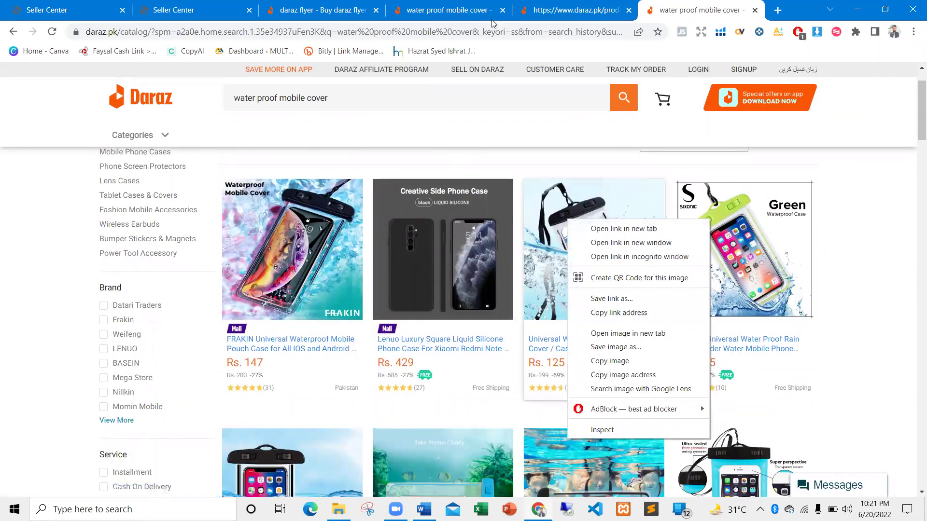
click(597, 229)
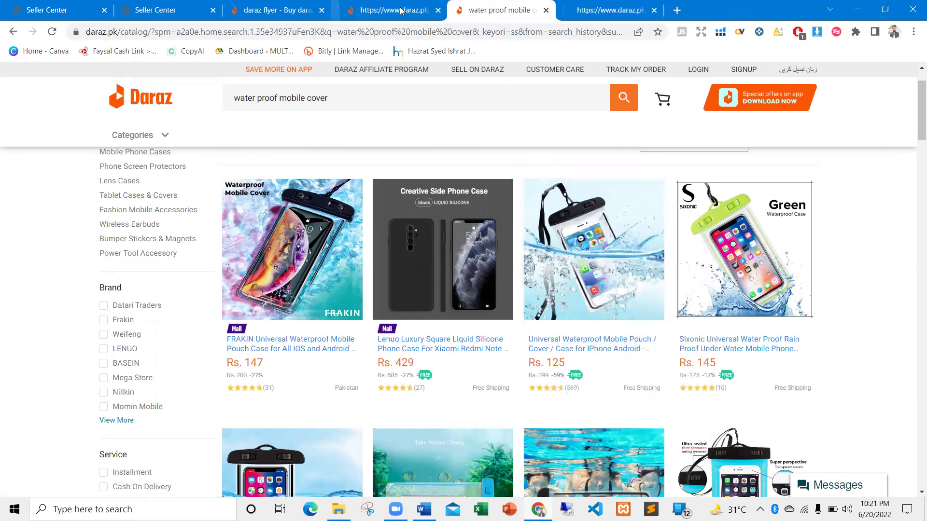
click(603, 6)
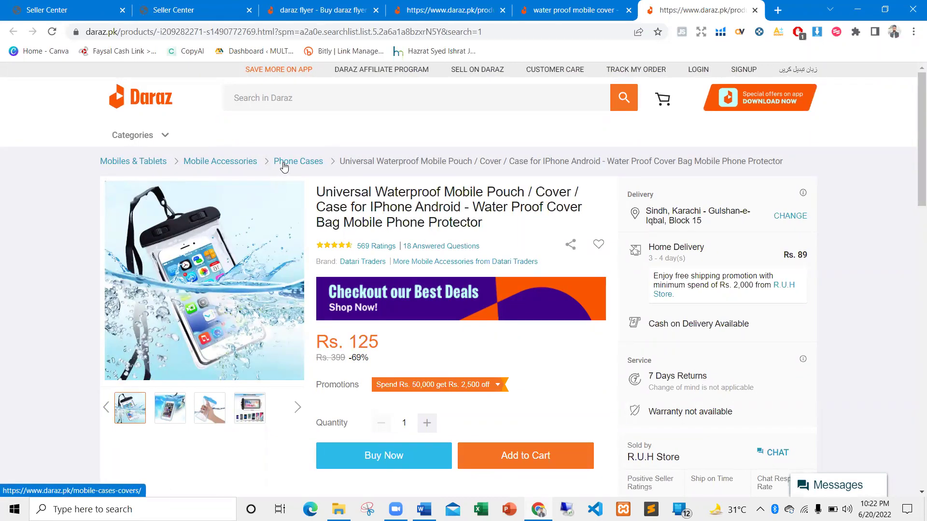
Step: Open the FRAKIN Universal Waterproof Mobile Pouch listing priced Rs. 147 from the search results in a new tab, closing the Rs. 125 listing
click(572, 10)
scroll(511, 227, down, 3)
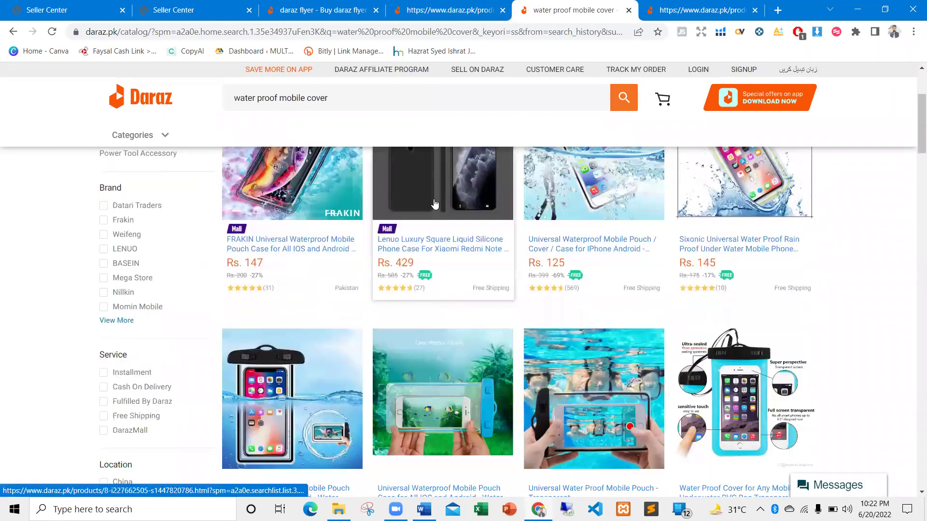
scroll(299, 241, up, 2)
right_click(288, 214)
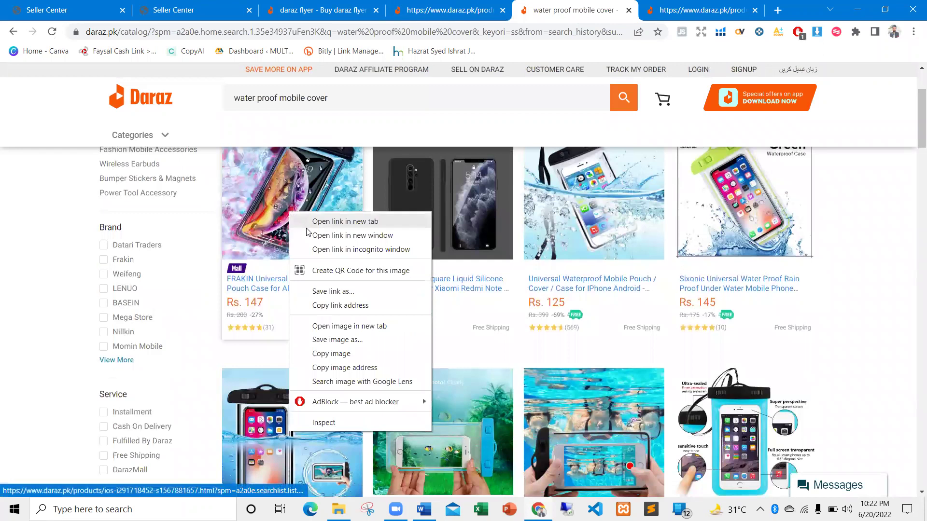
click(308, 223)
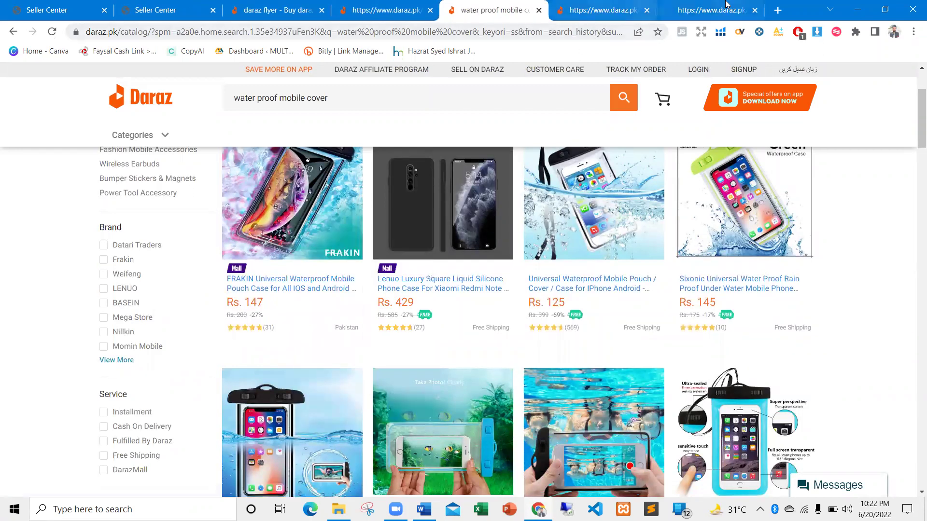
click(669, 18)
click(647, 10)
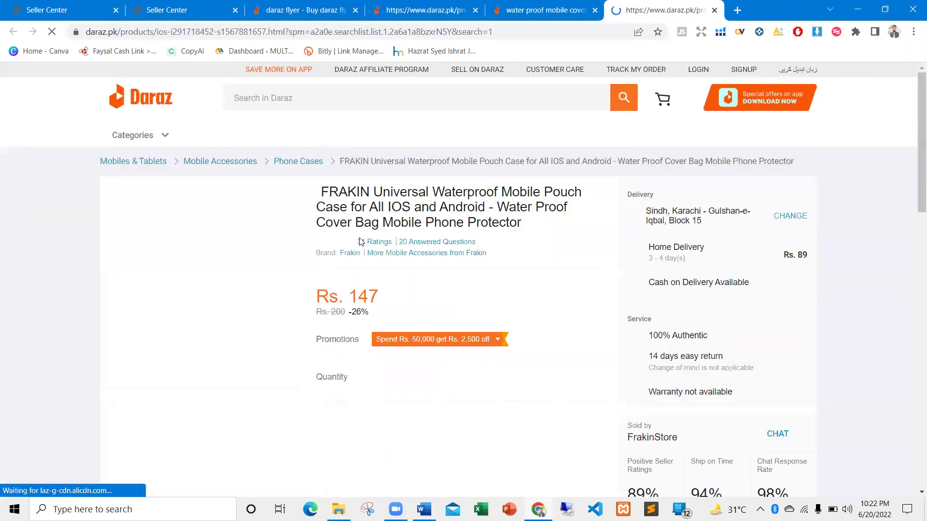
Step: Highlight the FRAKIN listing's category path, compare it with the category suggestions in the Seller Center form, and return to that form
drag(66, 160, 325, 160)
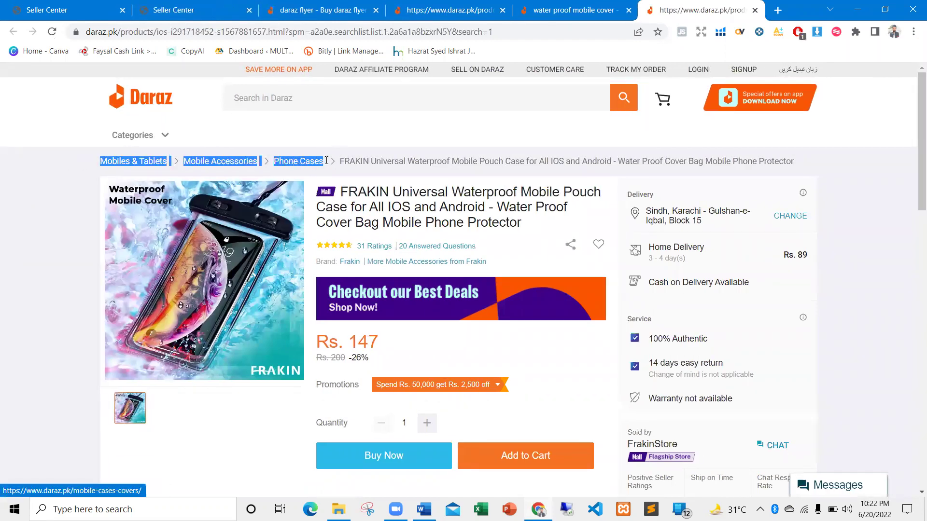
click(82, 194)
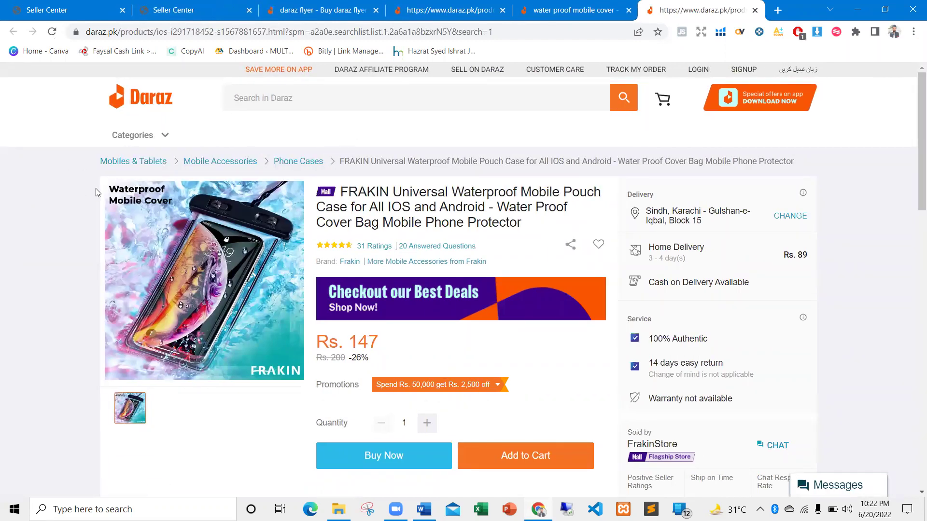
click(202, 10)
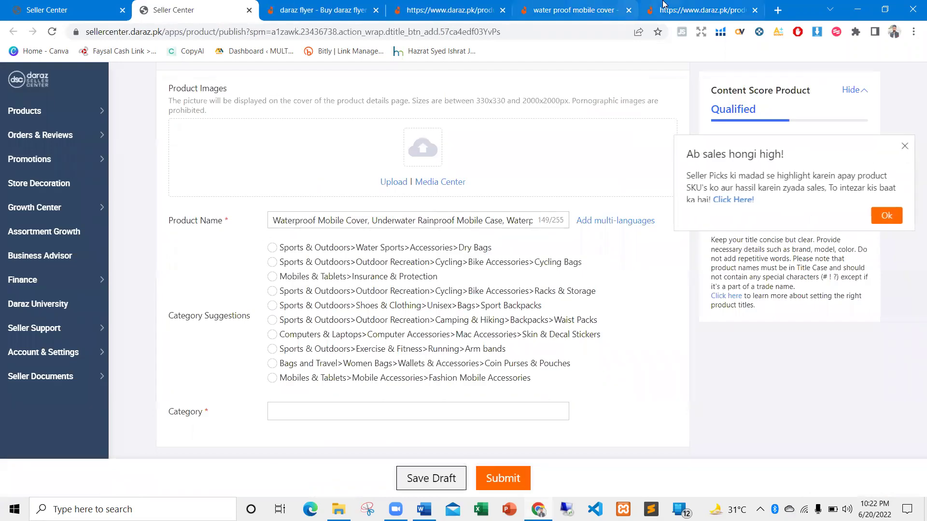
click(663, 6)
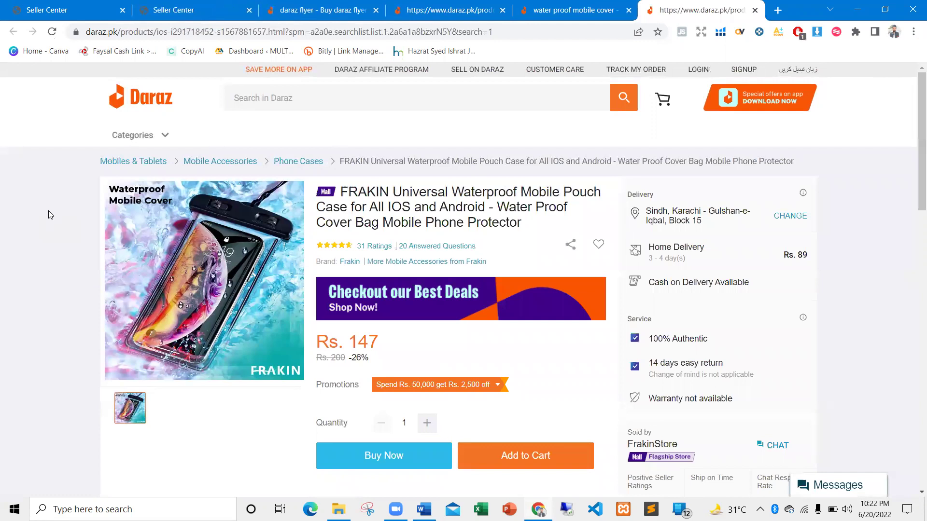
click(169, 7)
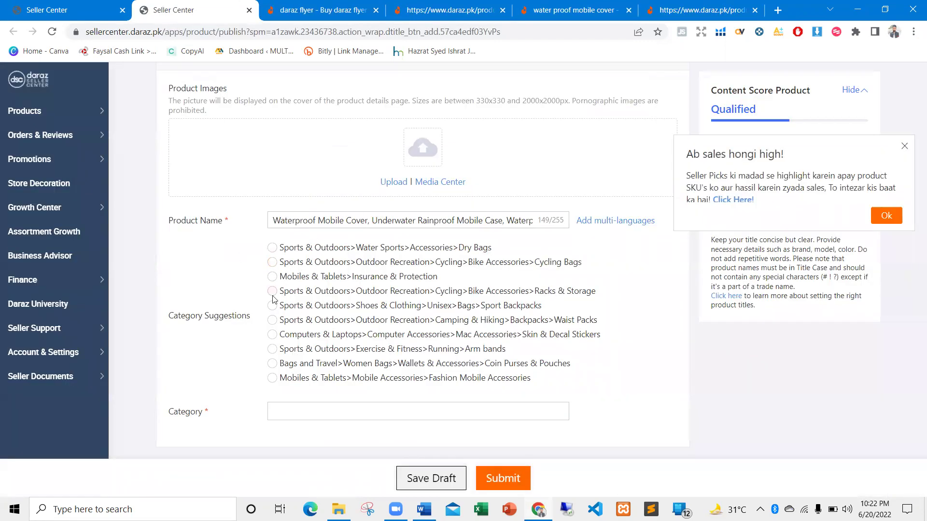
Step: Try to pick the category Mobiles & Tablets > Mobile Accessories > Phone Cases, and dismiss the sales promotion pop-up
scroll(273, 299, down, 1)
click(284, 347)
scroll(328, 338, down, 2)
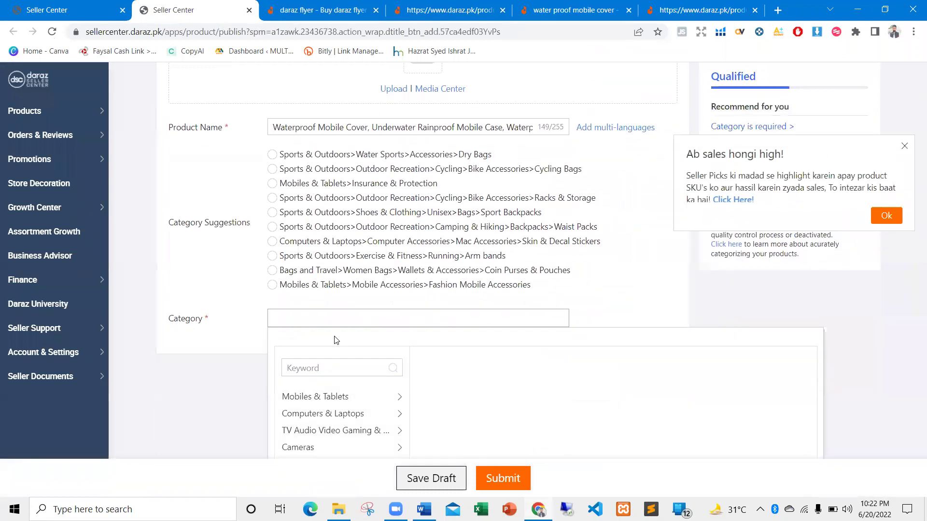
click(320, 311)
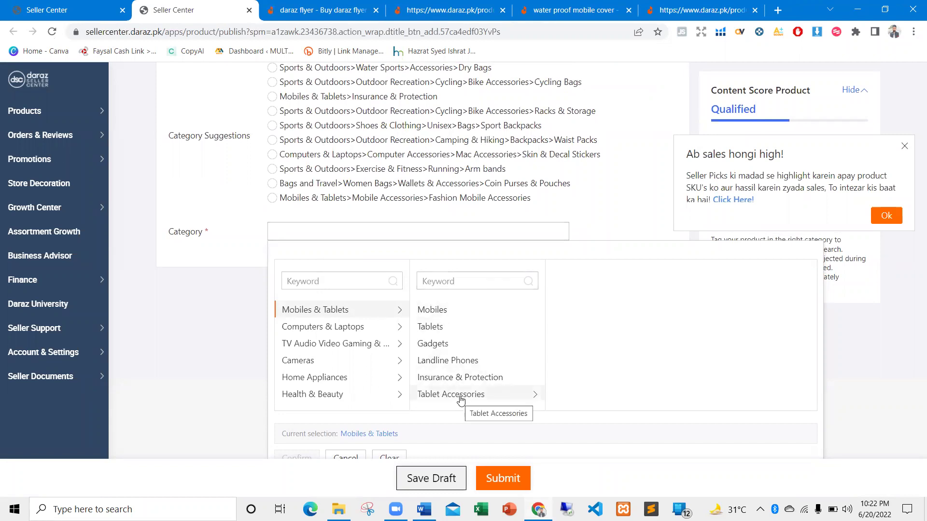
scroll(460, 400, down, 3)
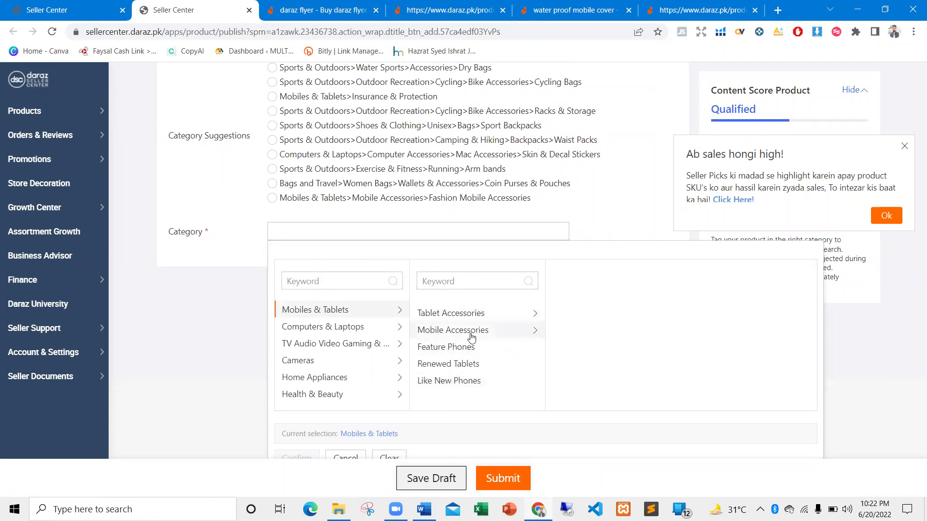
click(472, 336)
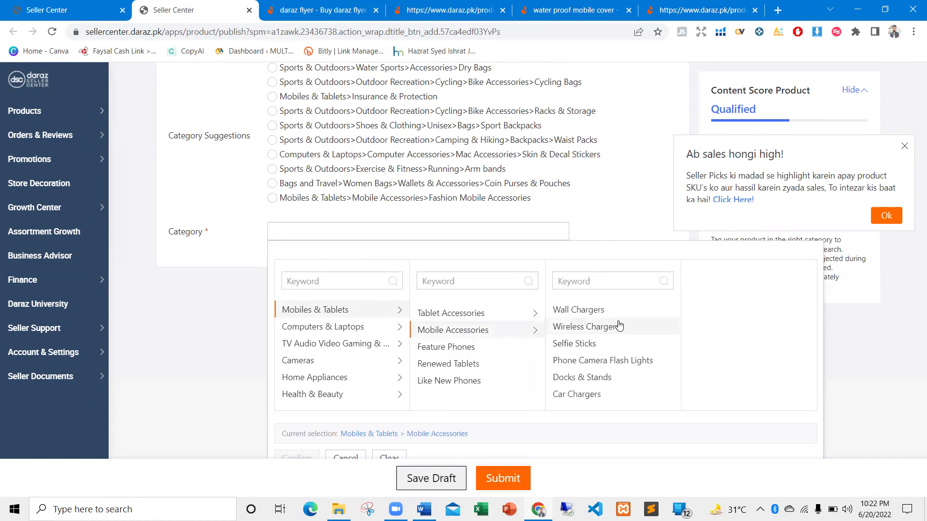
scroll(606, 337, down, 1)
scroll(607, 343, down, 3)
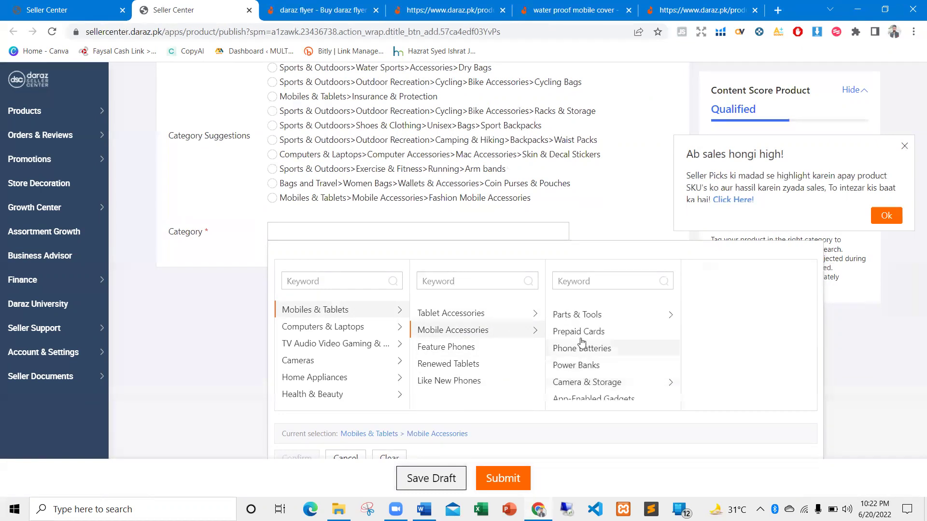
scroll(627, 341, down, 1)
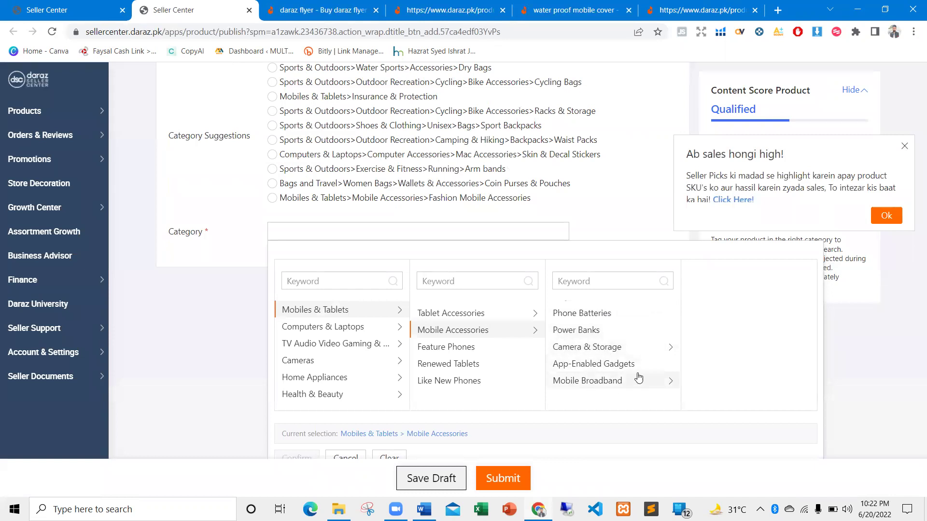
scroll(592, 356, up, 1)
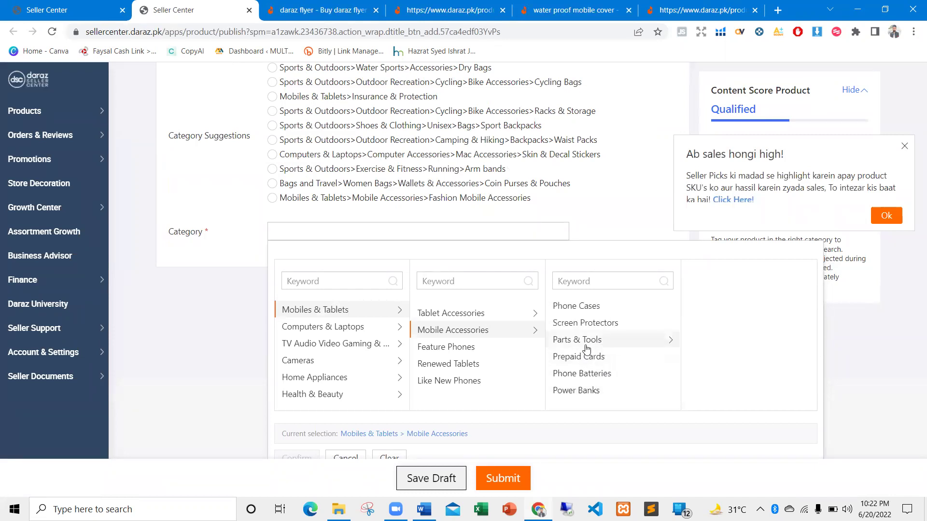
scroll(579, 350, up, 2)
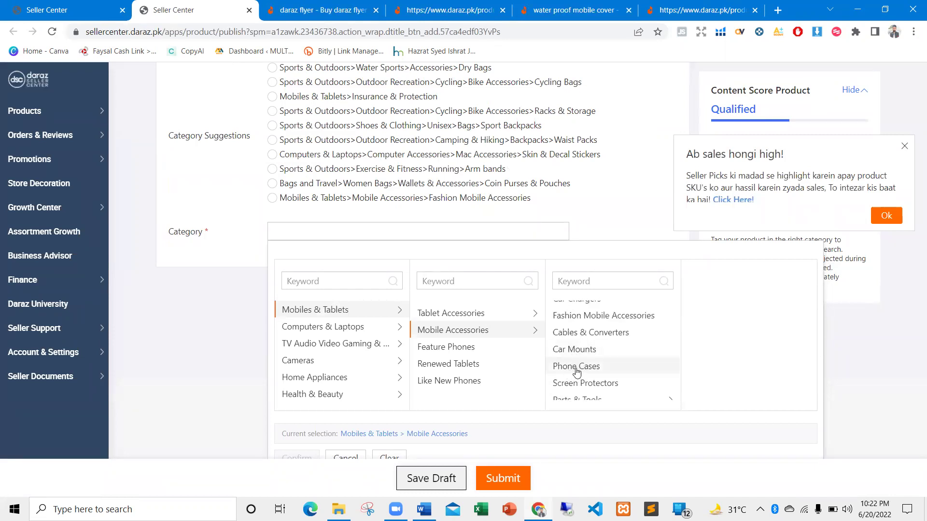
click(576, 368)
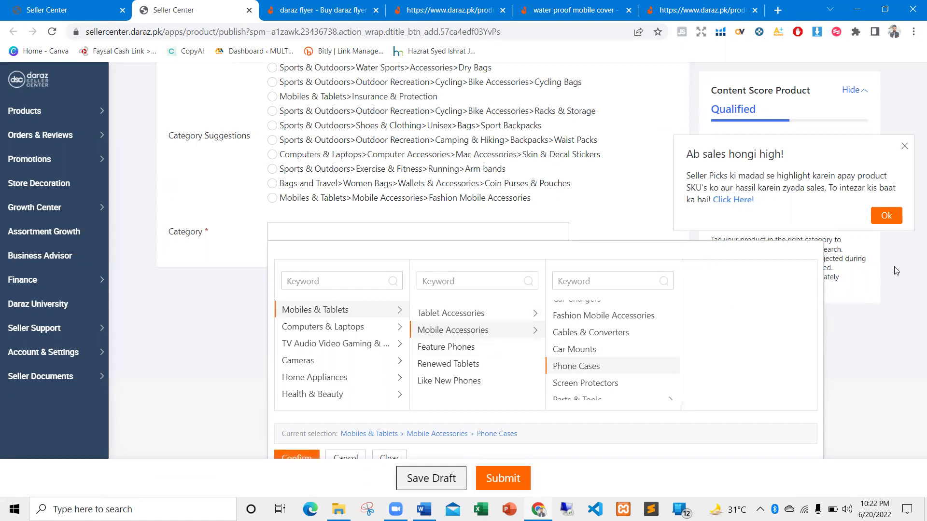
click(904, 146)
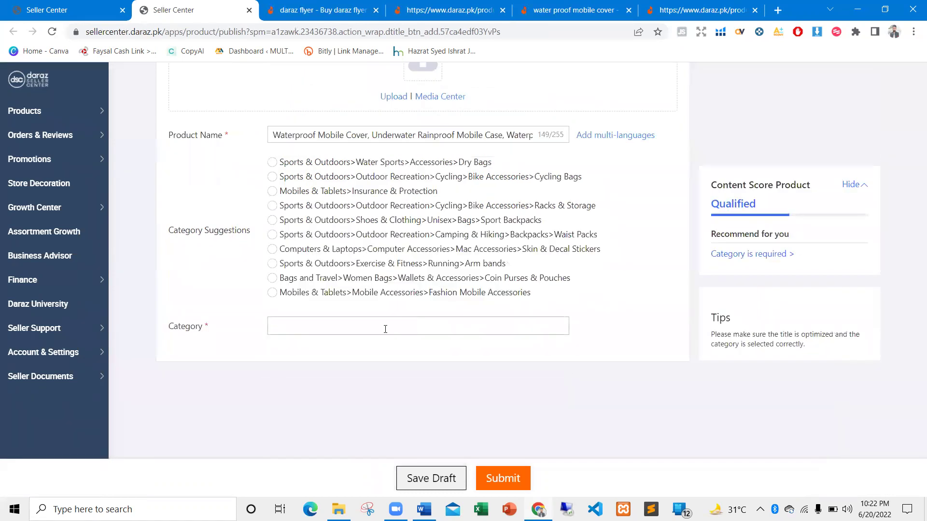
Step: Reopen the category picker and try again to choose Phone Cases under Mobile Accessories
click(385, 328)
scroll(367, 369, down, 1)
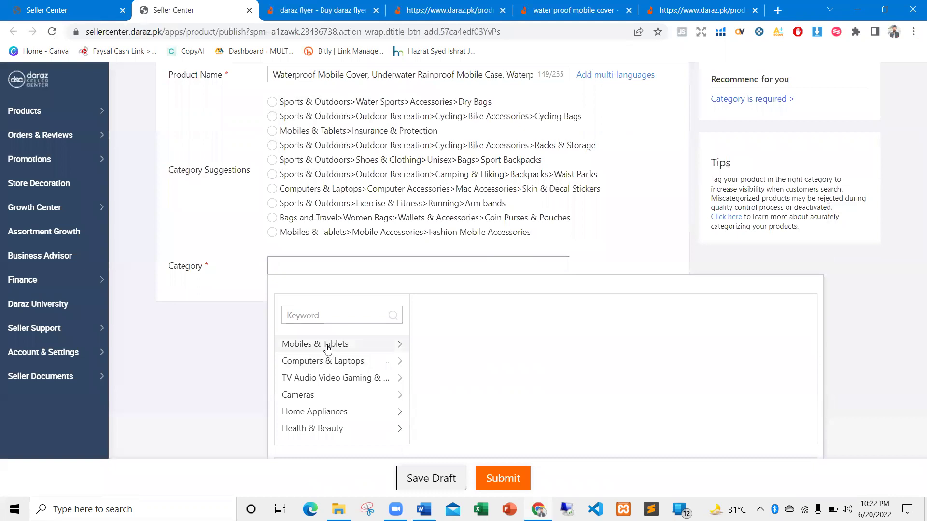
click(328, 348)
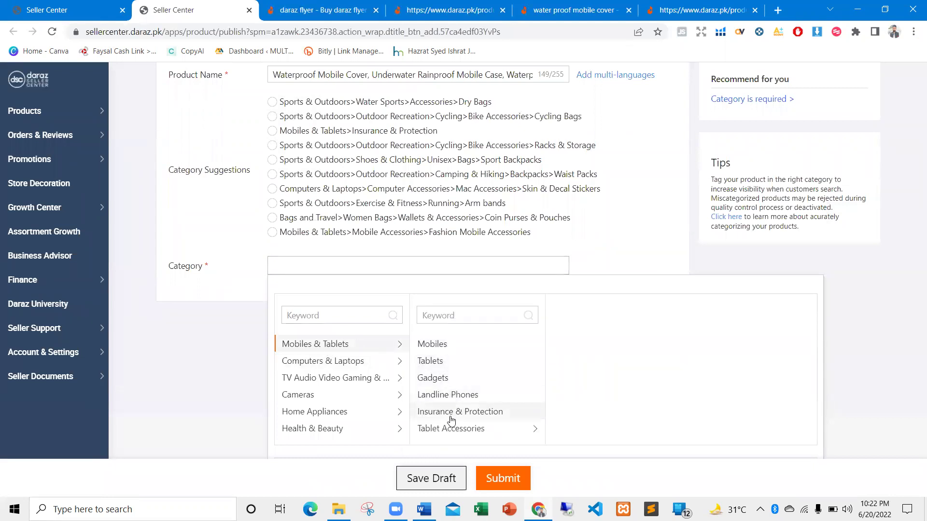
scroll(453, 425, down, 1)
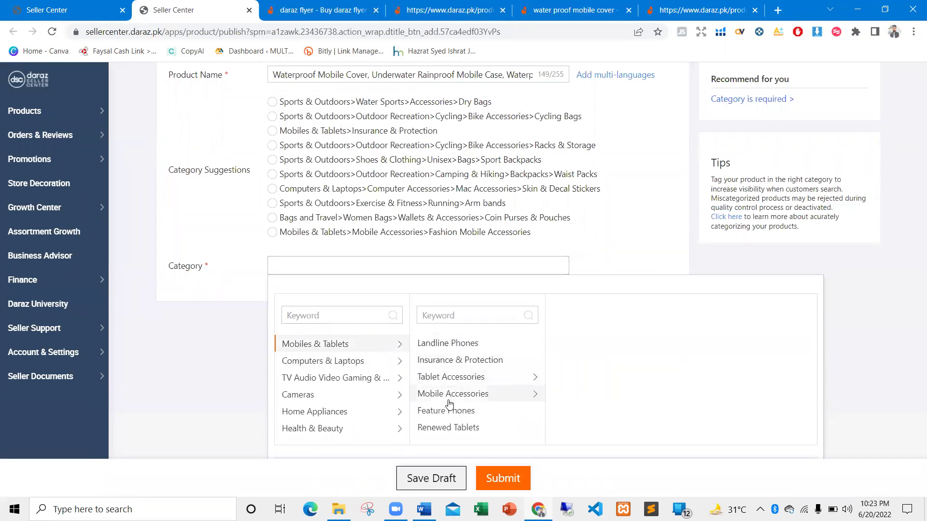
click(483, 386)
scroll(584, 379, down, 1)
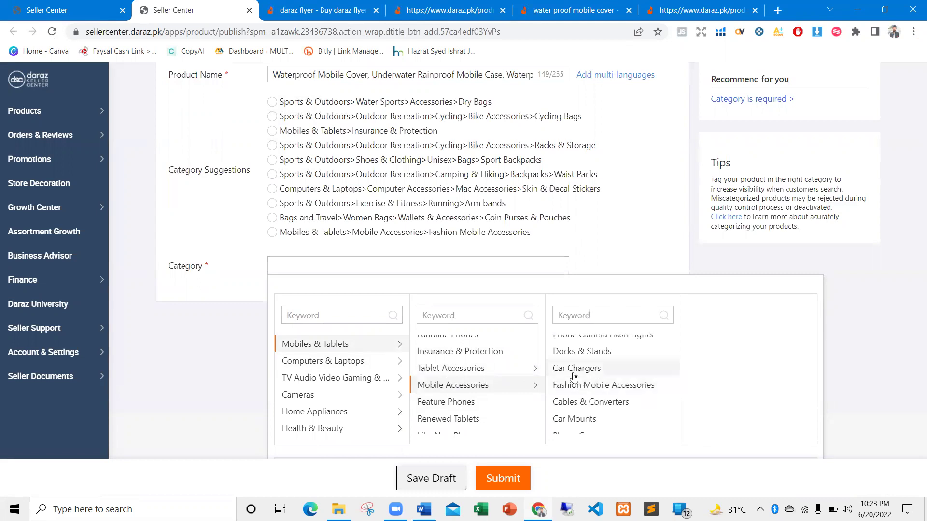
scroll(574, 377, down, 1)
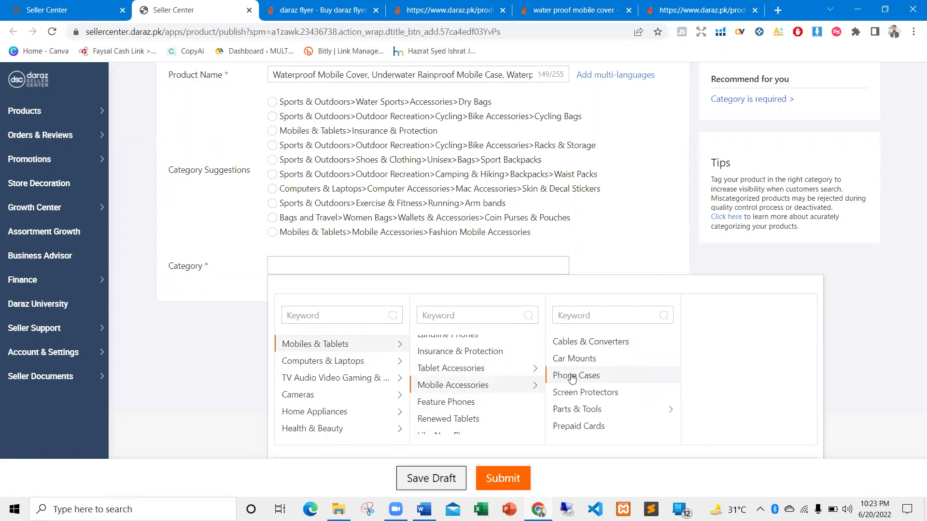
scroll(572, 378, down, 1)
scroll(563, 367, up, 1)
scroll(724, 378, down, 1)
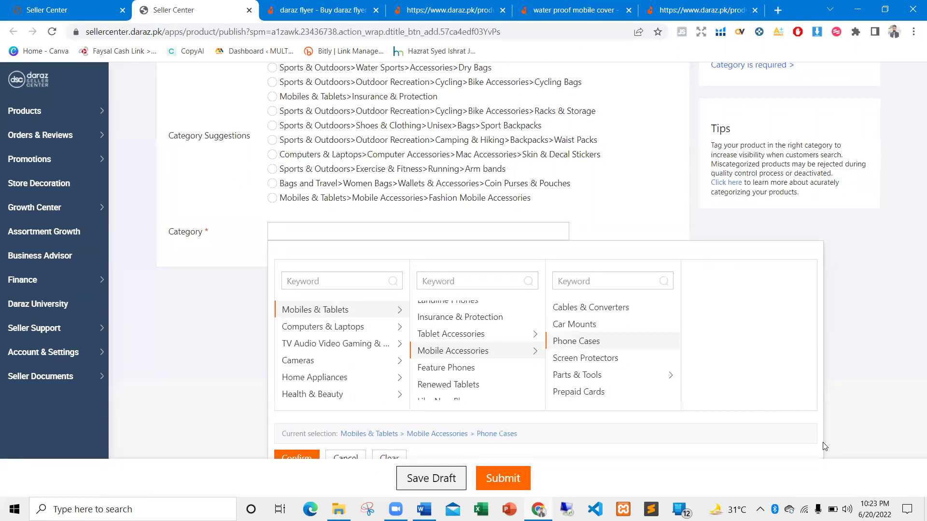
click(893, 359)
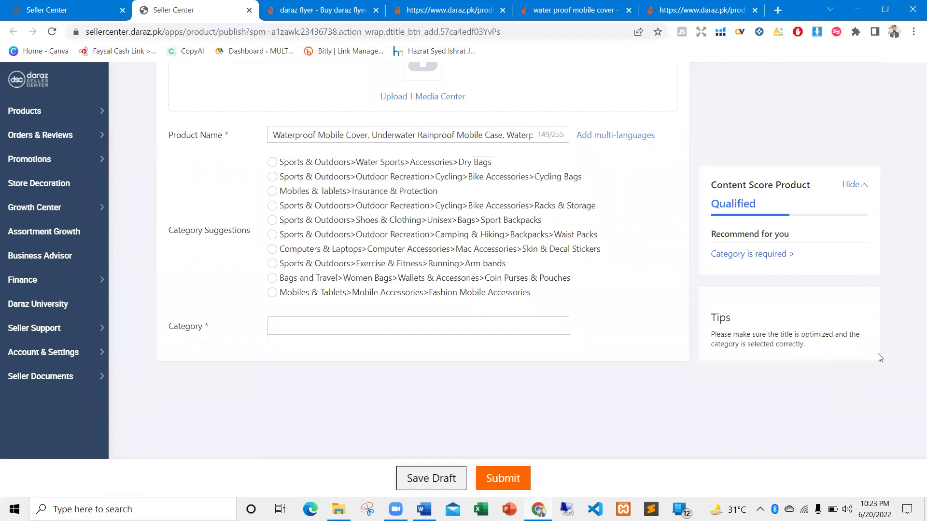
Step: Shrink the page zoom to reach the picker's confirmation, and set the category to Mobiles & Tablets > Mobile Accessories > Phone Cases
key(ctrl+minus)
key(ctrl+minus)
click(329, 360)
click(347, 354)
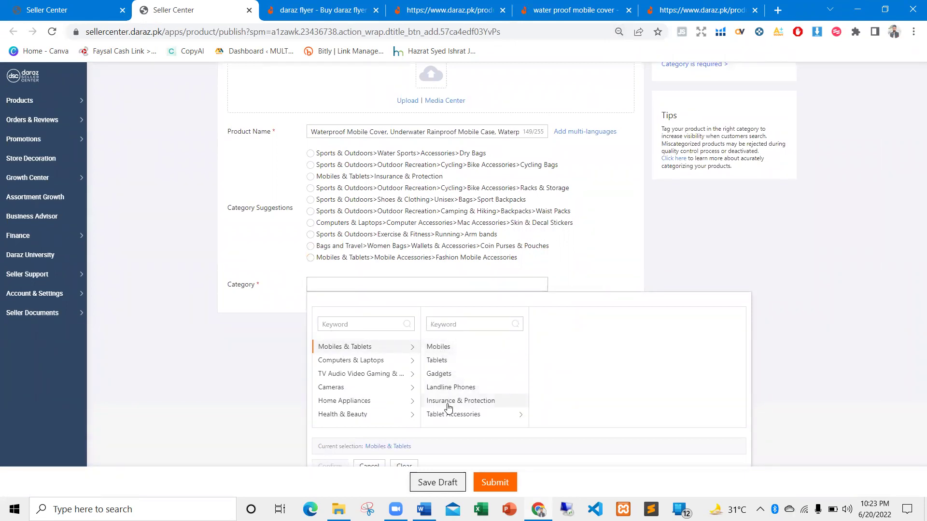
scroll(448, 368, down, 2)
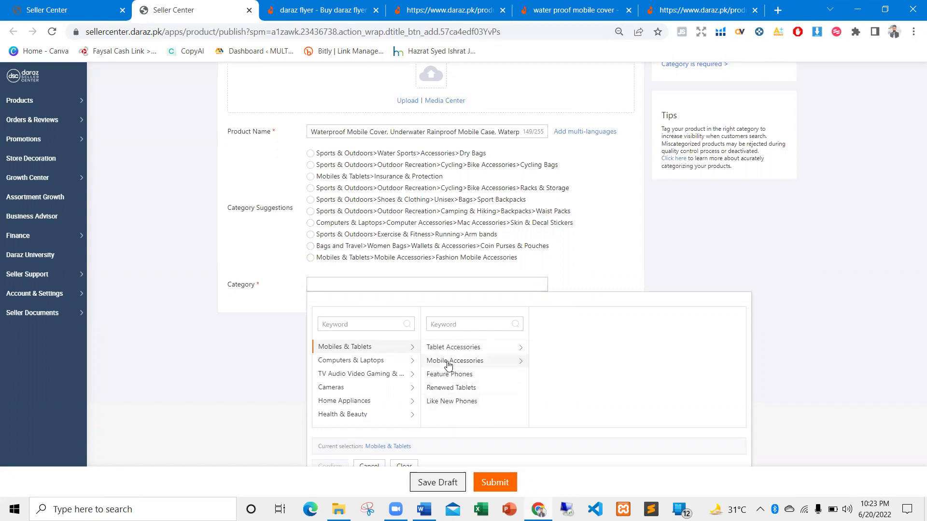
click(449, 362)
scroll(548, 386, down, 2)
scroll(549, 410, down, 2)
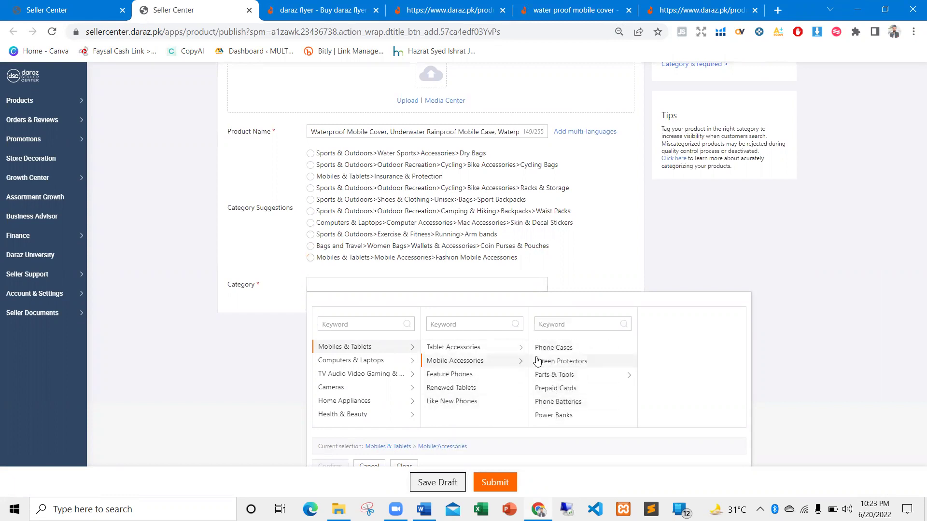
click(546, 351)
scroll(544, 378, down, 2)
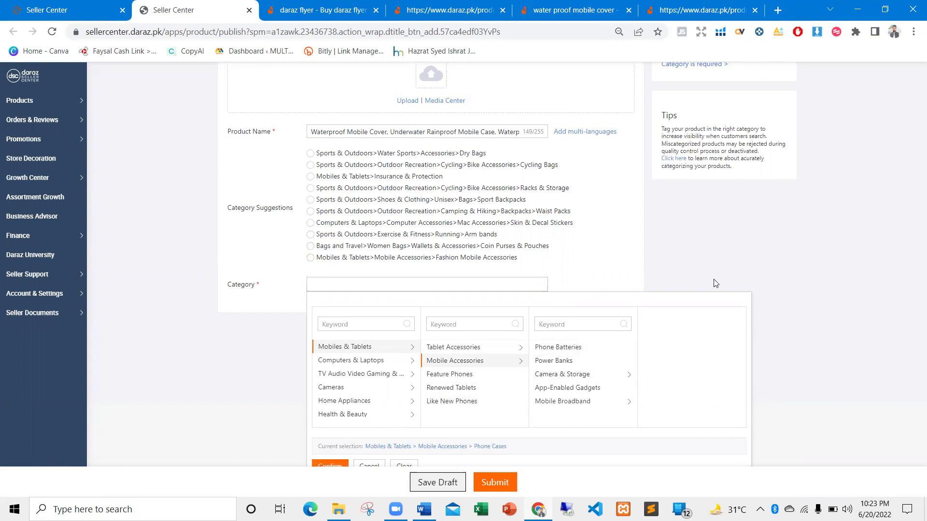
click(329, 466)
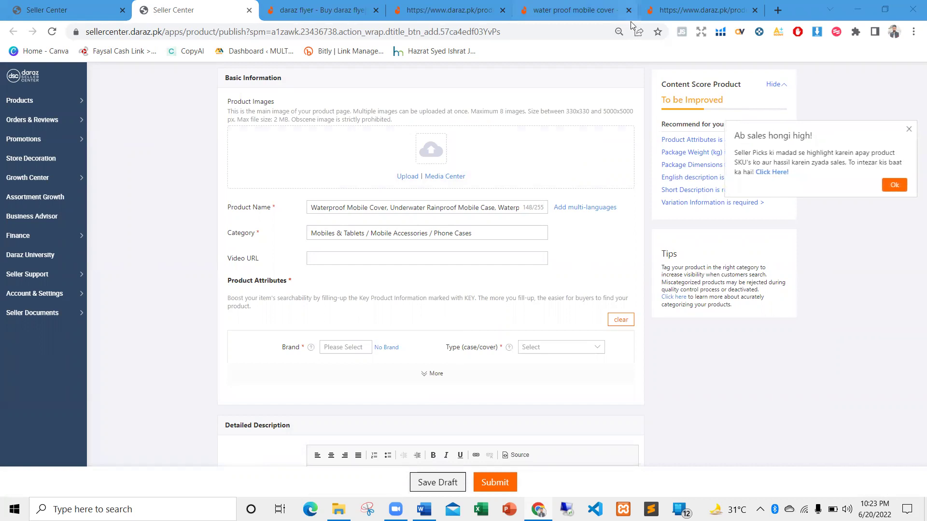
Step: Reset the browser zoom and look through the product form's attributes, description, price and stock, and delivery sections
click(619, 32)
click(638, 53)
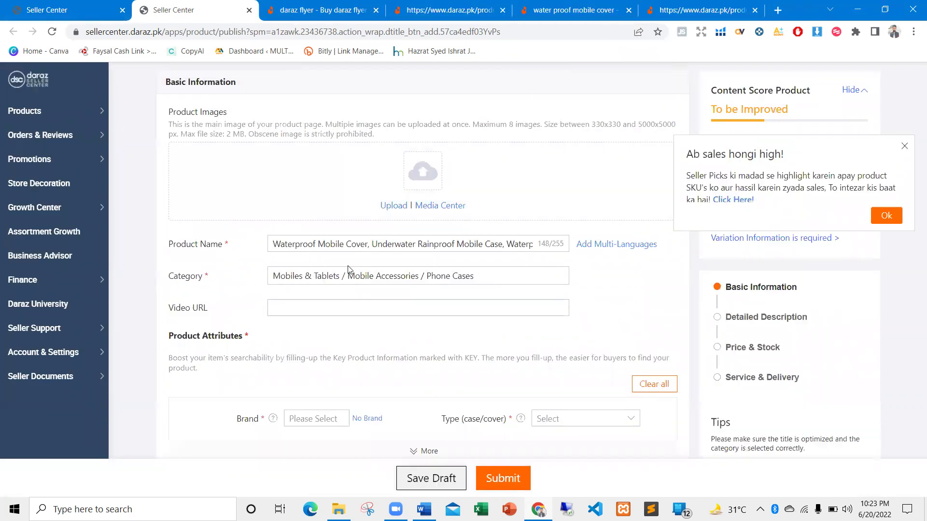
scroll(351, 263, down, 3)
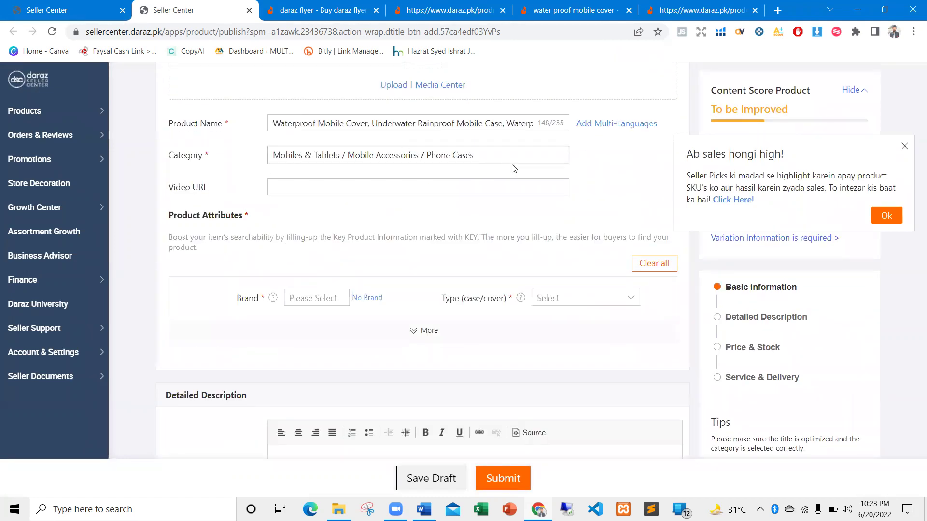
scroll(306, 284, down, 9)
scroll(247, 292, down, 12)
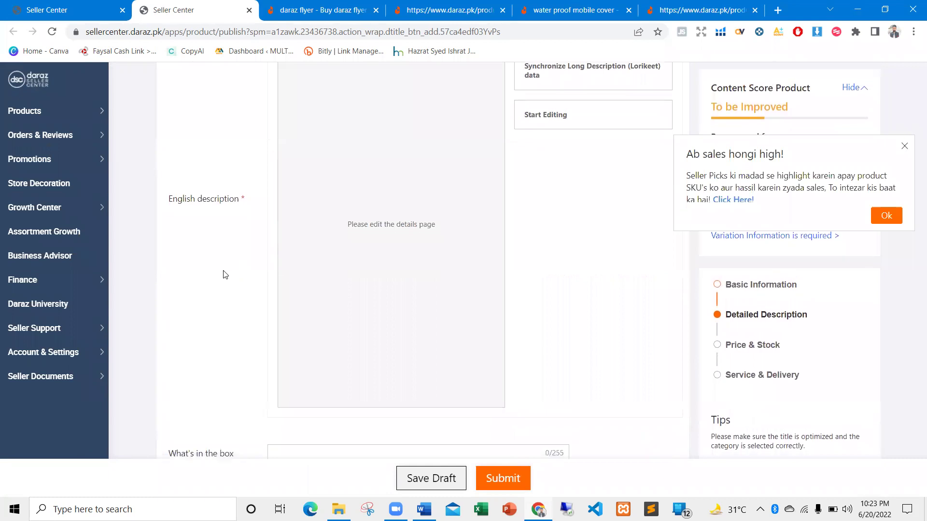
scroll(223, 273, down, 4)
scroll(223, 273, down, 9)
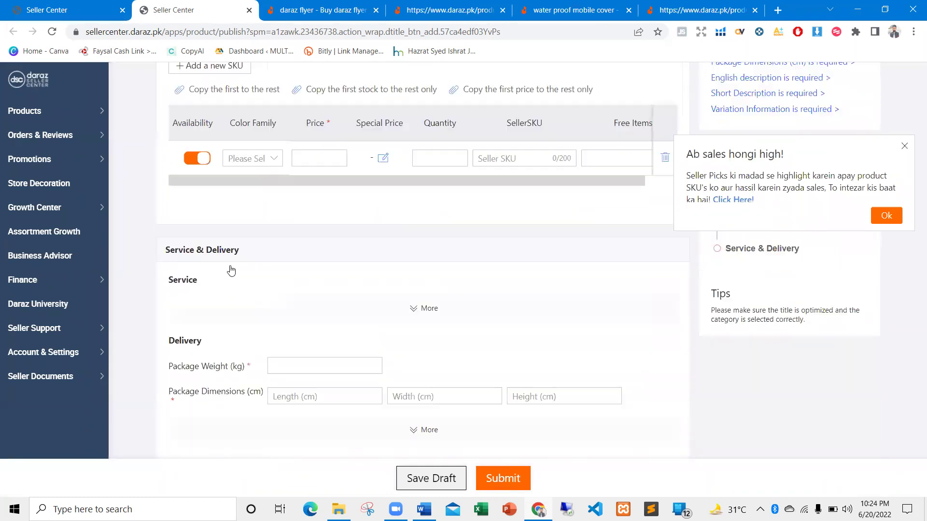
Step: Dismiss the sales promotion pop-up and return to the empty Video URL field in the Basic Information section
scroll(290, 249, up, 5)
scroll(289, 250, up, 20)
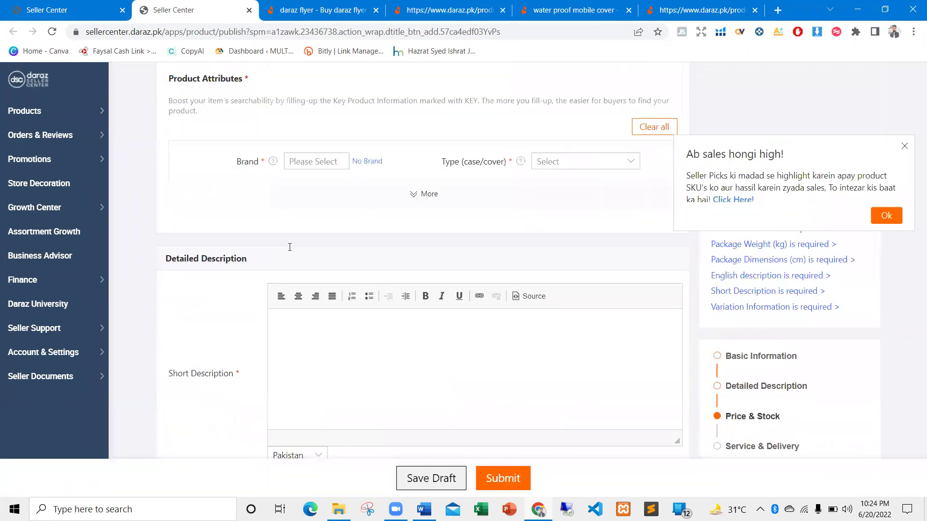
click(906, 146)
scroll(480, 240, up, 2)
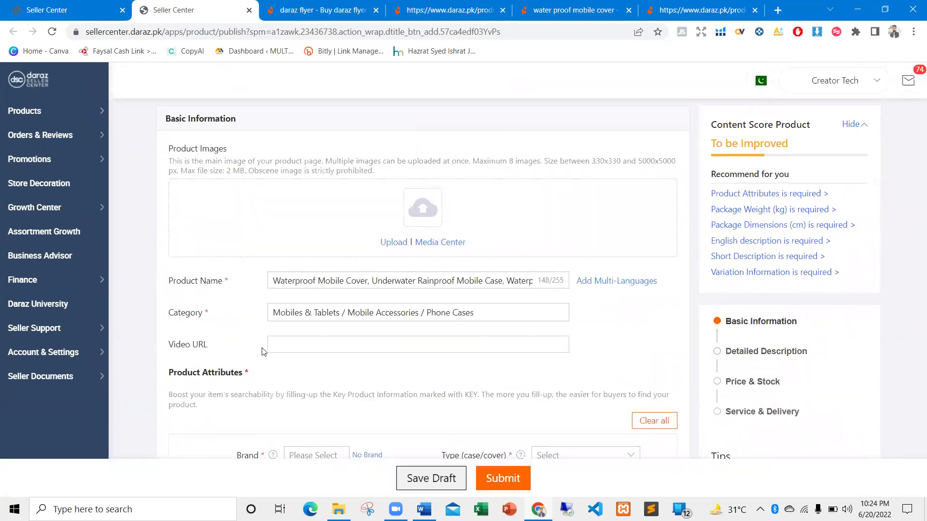
click(294, 352)
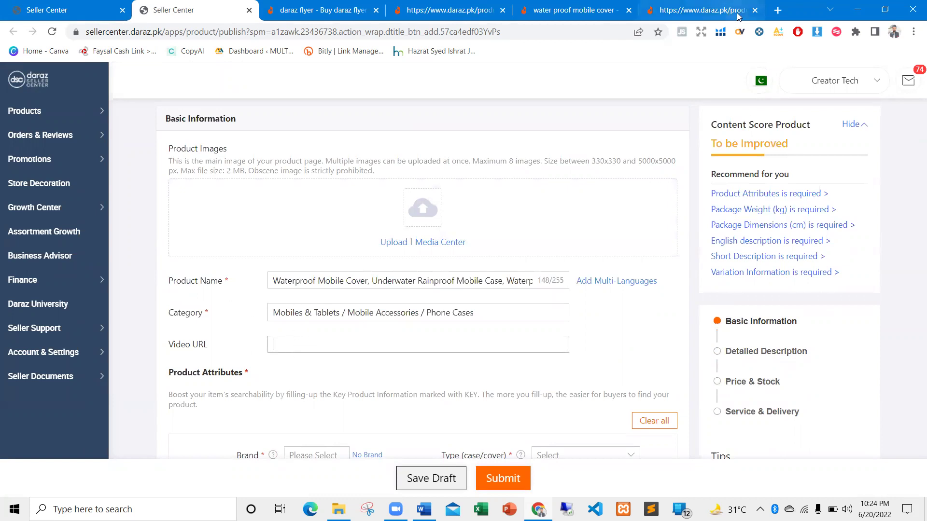
Step: Open YouTube in a new tab and copy the link of the video "INFLATION: The Impact On E-Commerce & Amazon FBA in 2023"
click(777, 10)
text(da)
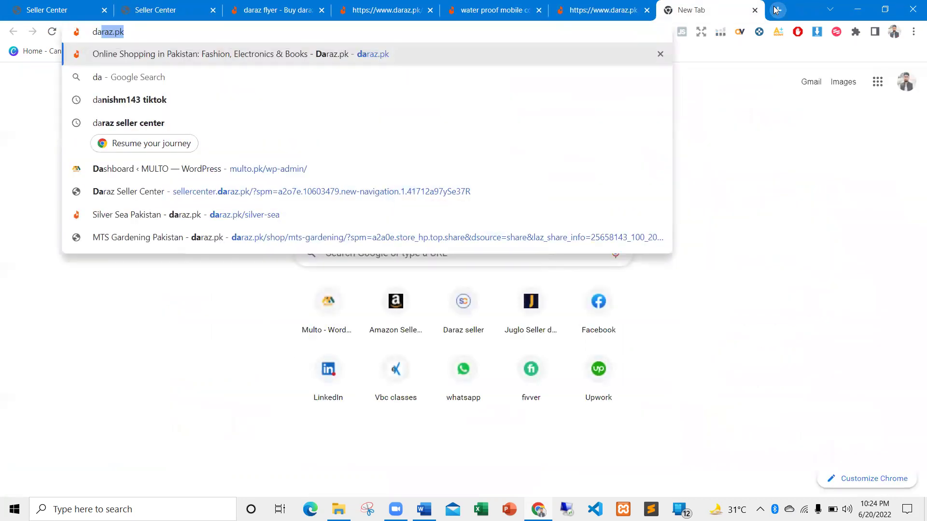
key(BackSpace)
key(BackSpace)
key(BackSpace)
text(you)
key(Return)
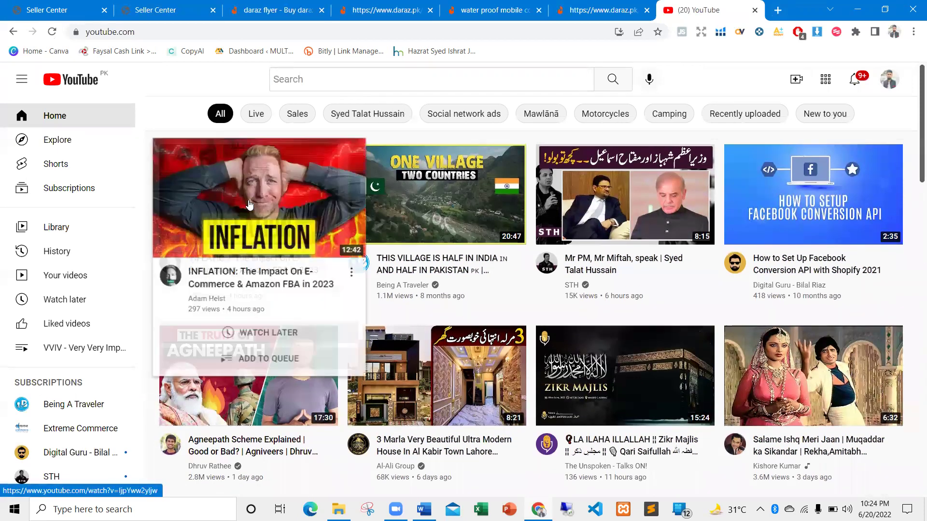
right_click(248, 197)
click(283, 272)
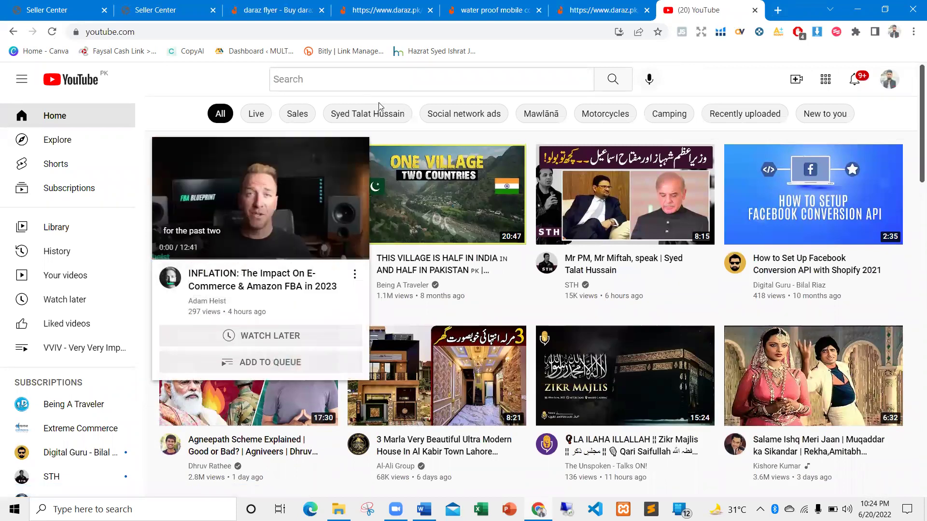
Step: Close the competitor's FRAKIN pouch listing and paste the copied YouTube link as the product's Video URL
click(574, 10)
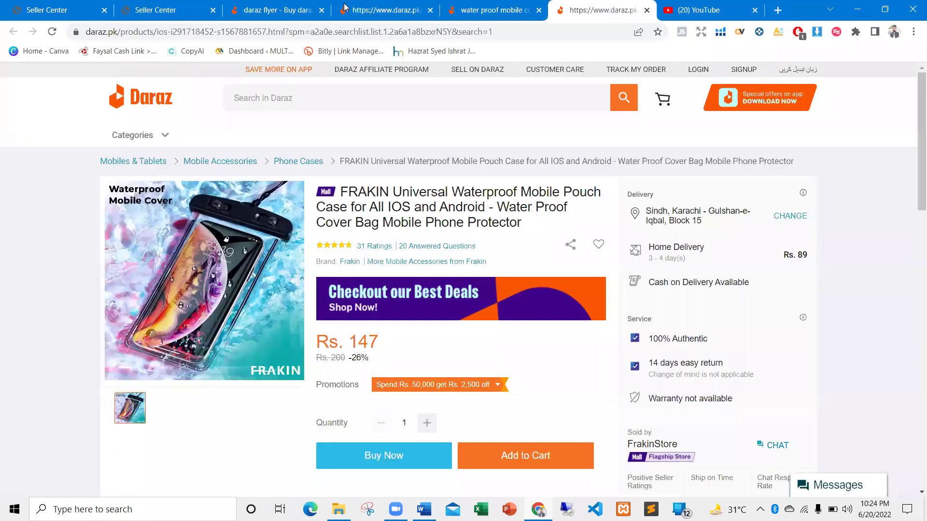
click(647, 10)
click(273, 10)
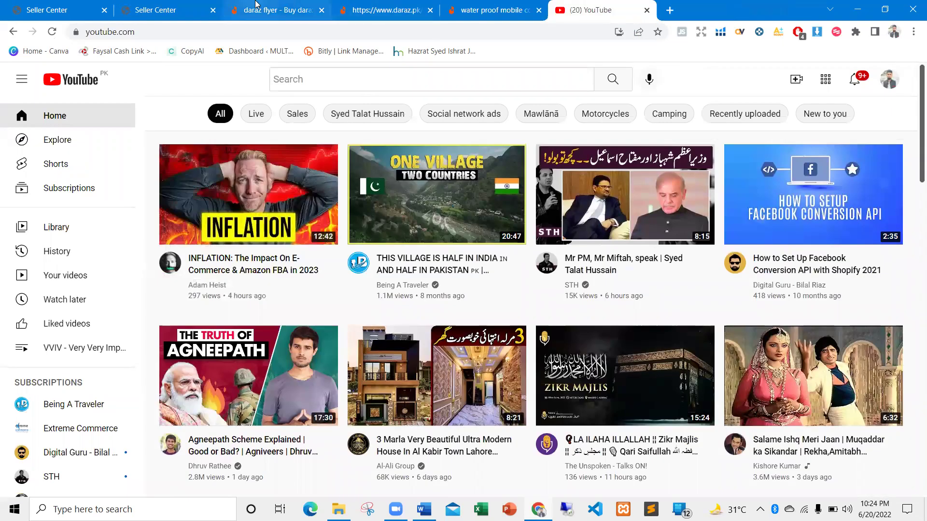
key(ctrl+shift+Tab)
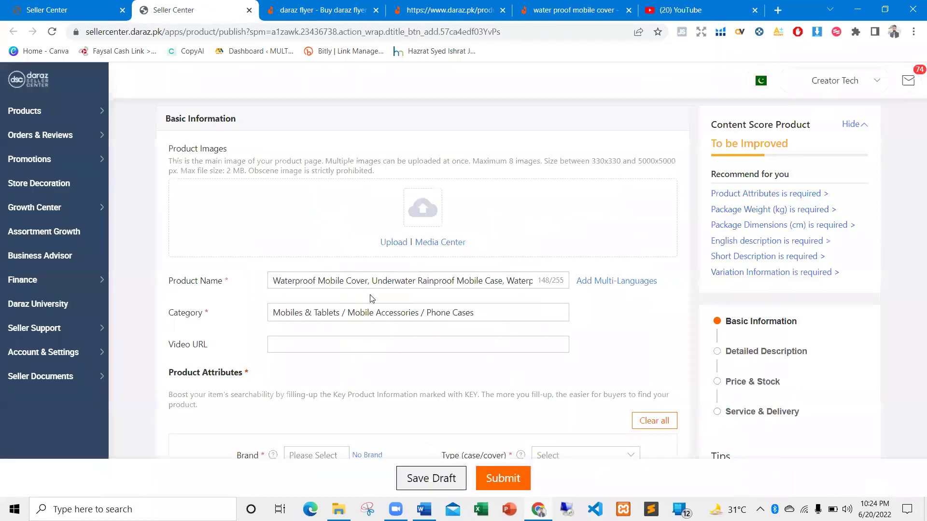
click(288, 346)
key(ctrl+v)
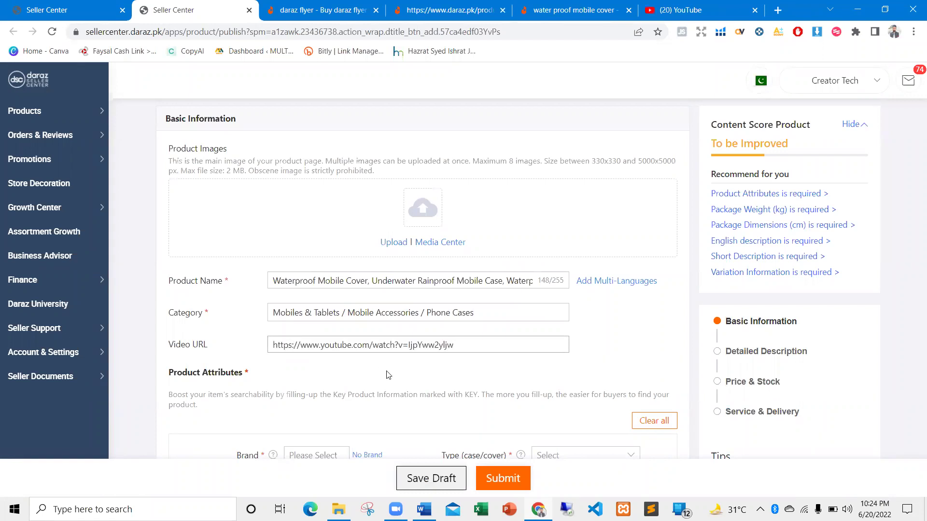
Step: Check the Brand attribute's options and help note, and view the Request New Brand page before closing it
scroll(404, 365, down, 3)
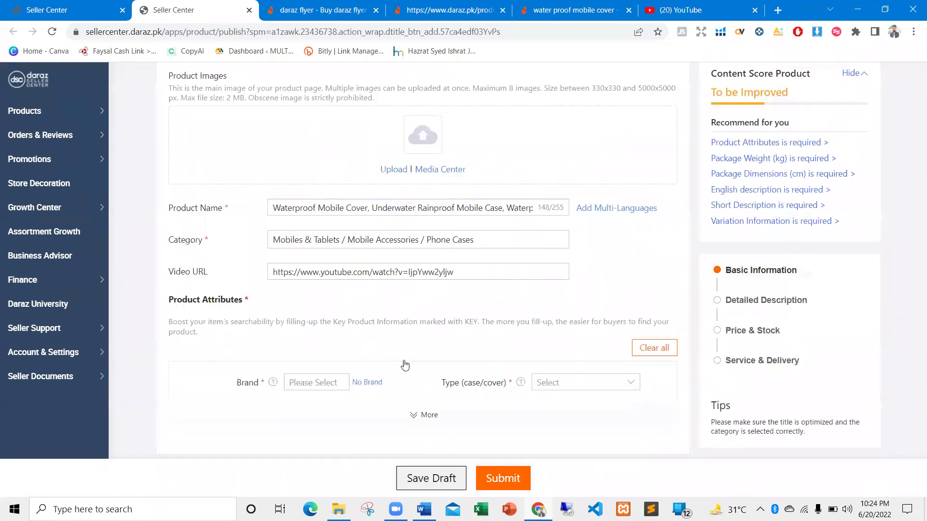
scroll(243, 269, down, 2)
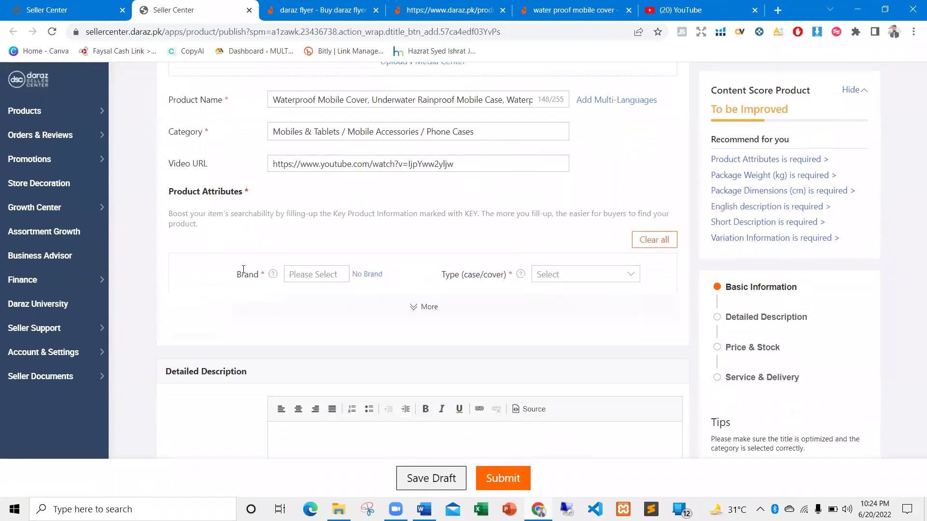
click(324, 274)
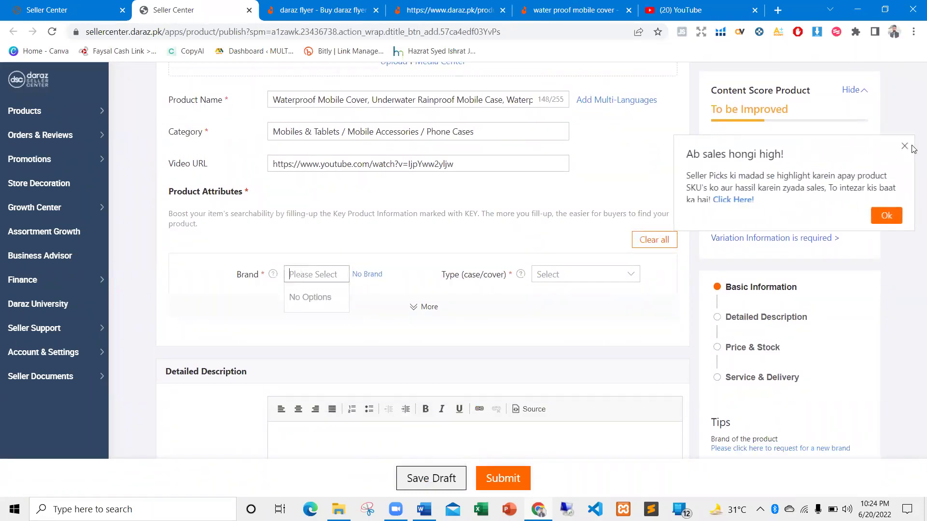
click(568, 229)
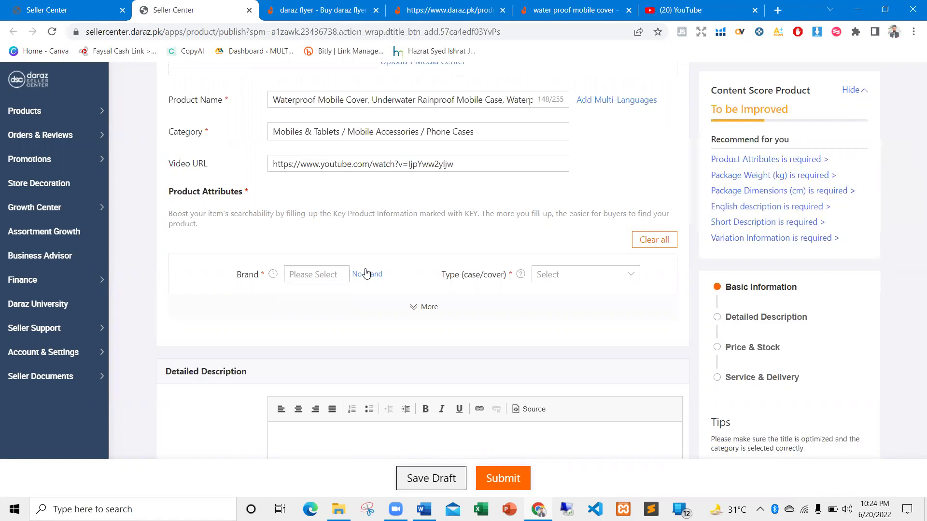
click(332, 274)
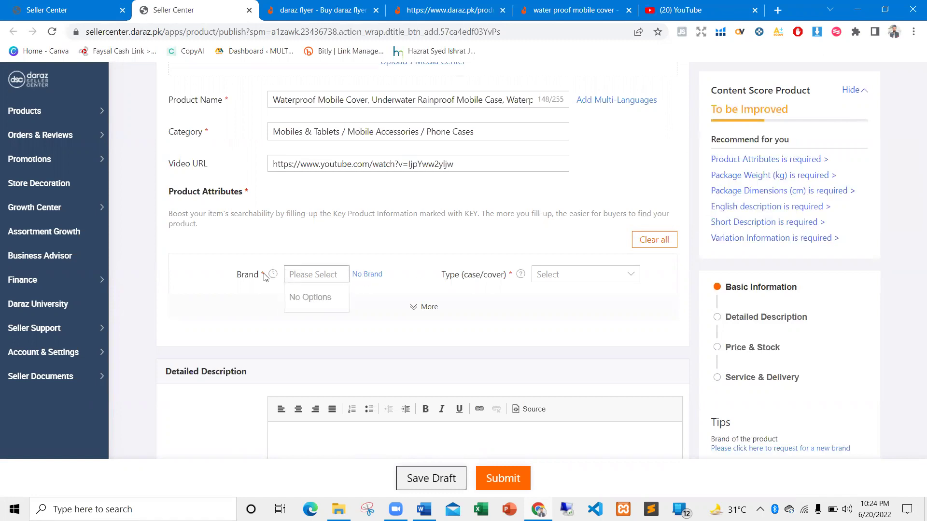
click(273, 275)
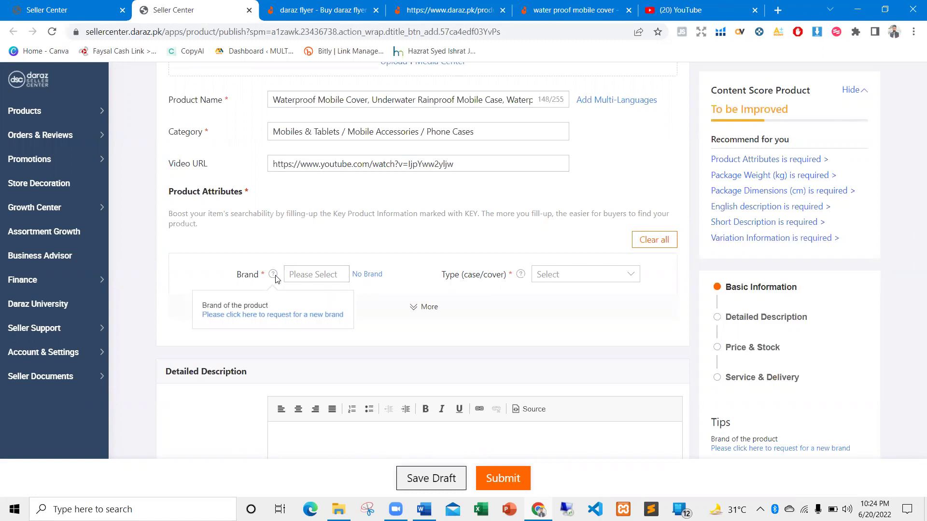
click(236, 317)
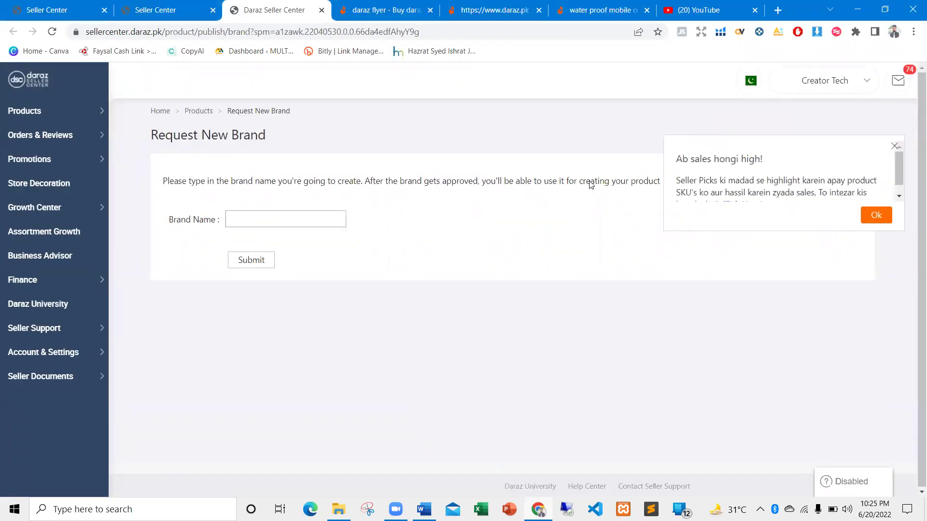
double_click(894, 146)
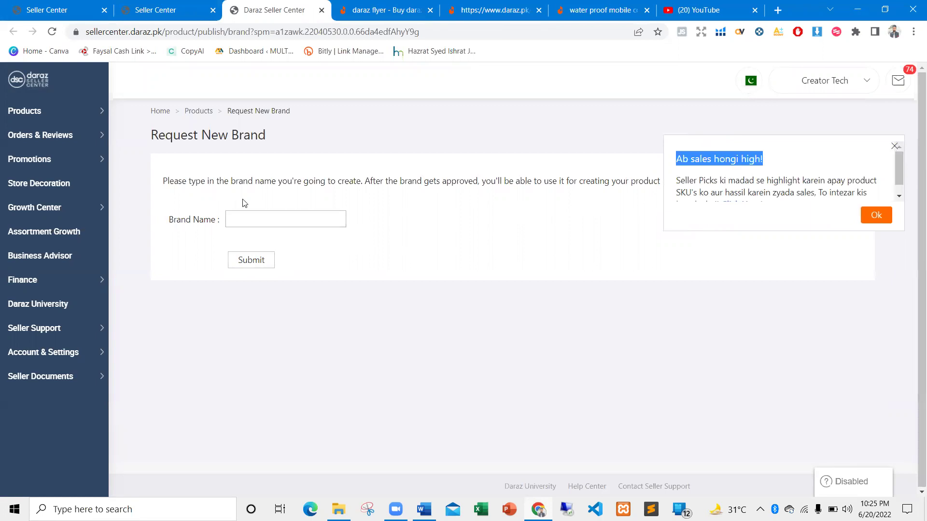
click(277, 295)
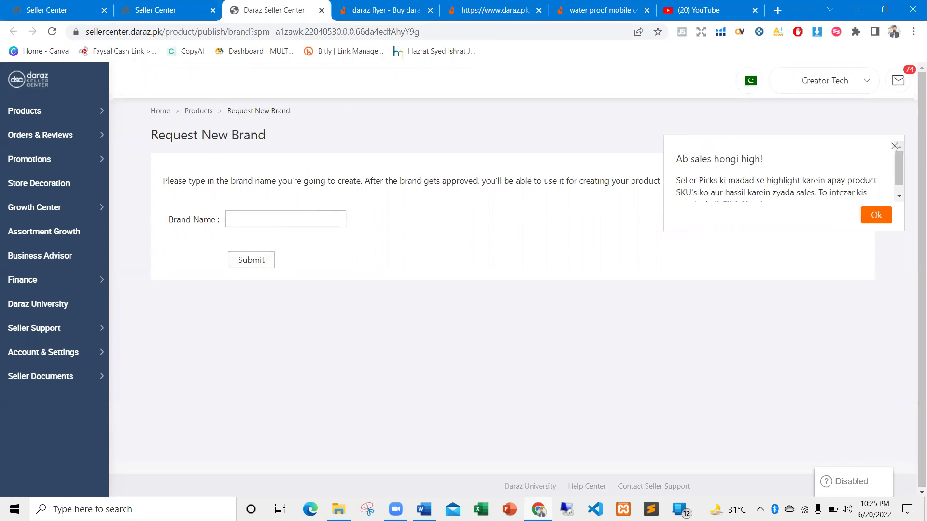
click(321, 10)
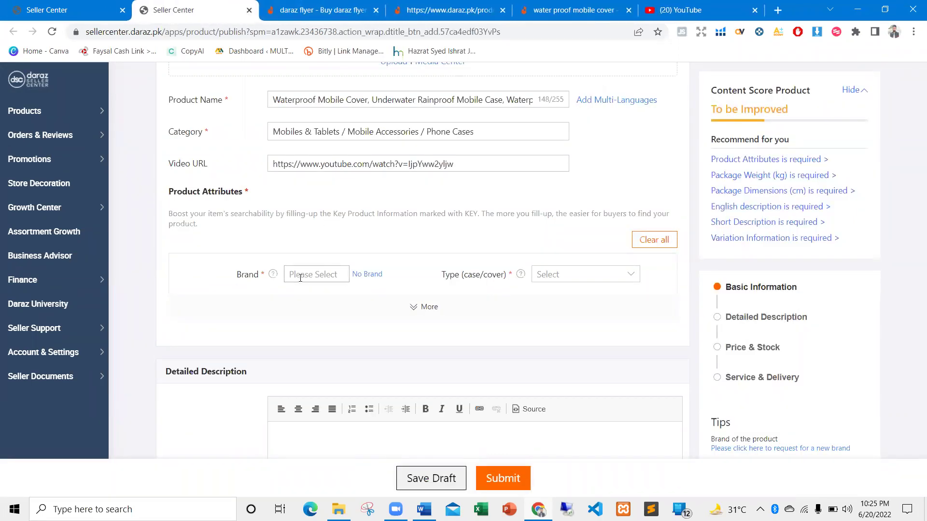
Step: Set the brand to No Brand, expand the remaining product attributes, and set Type (case/cover) to Case
click(366, 275)
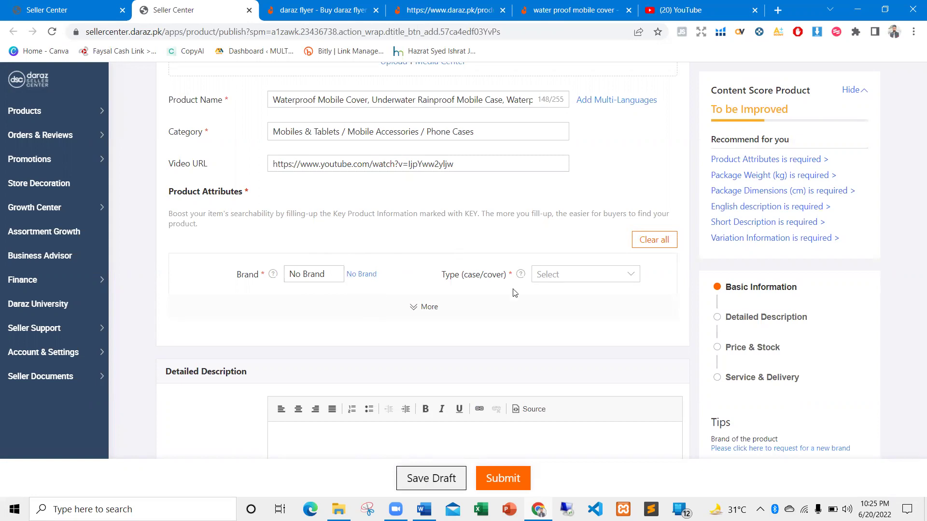
click(440, 308)
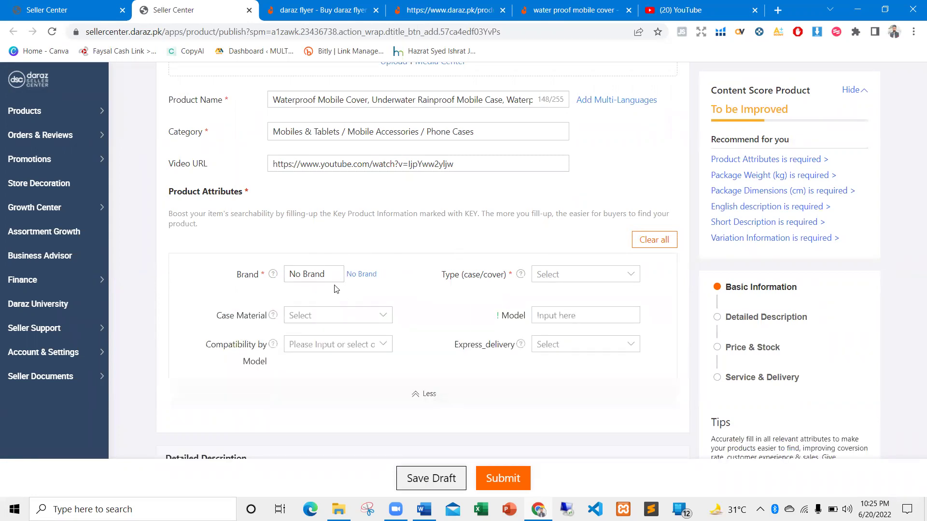
click(419, 394)
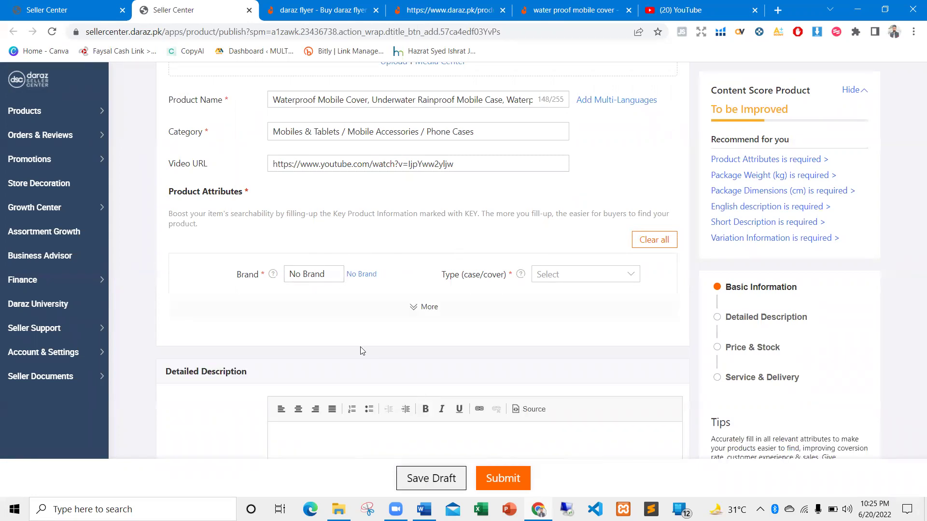
click(427, 312)
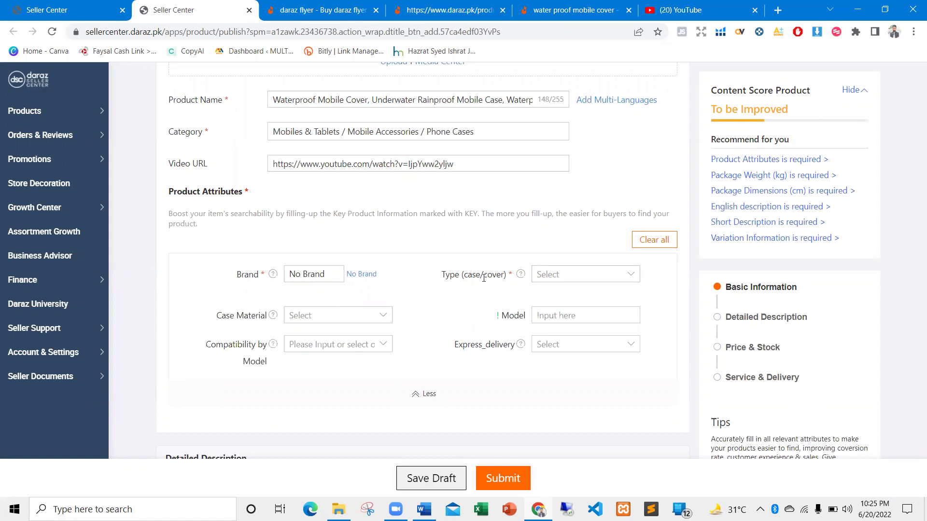
click(560, 279)
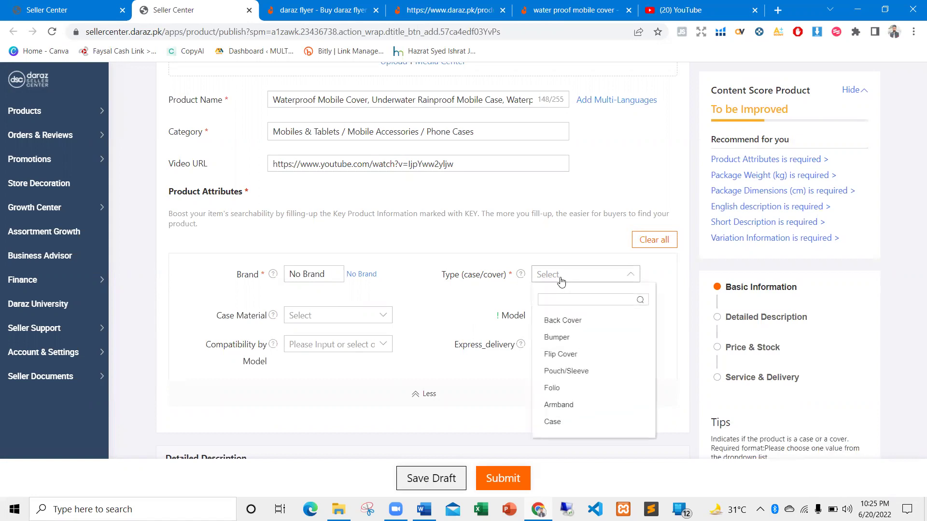
click(557, 423)
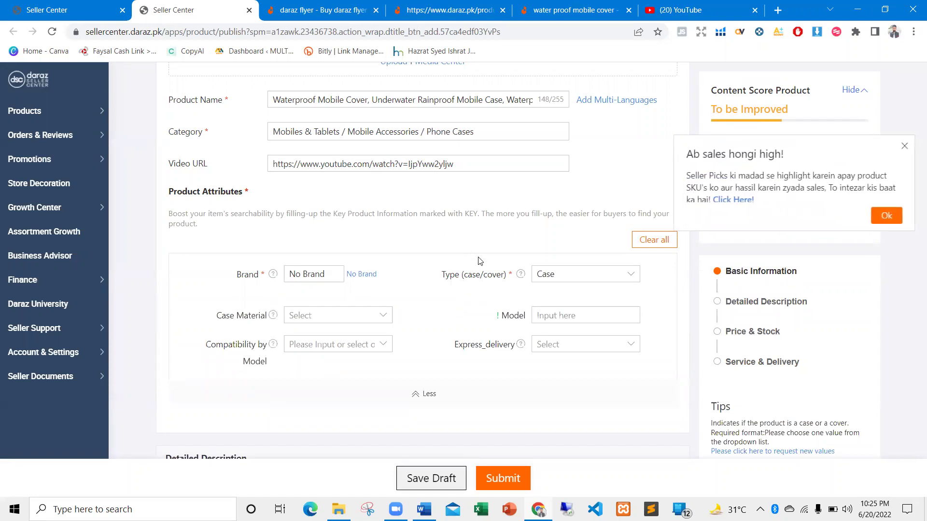
Step: Set Case Material to Plastic / Polycarbonate and enter CREATOR TECH MOBILE COVER as the model
click(310, 319)
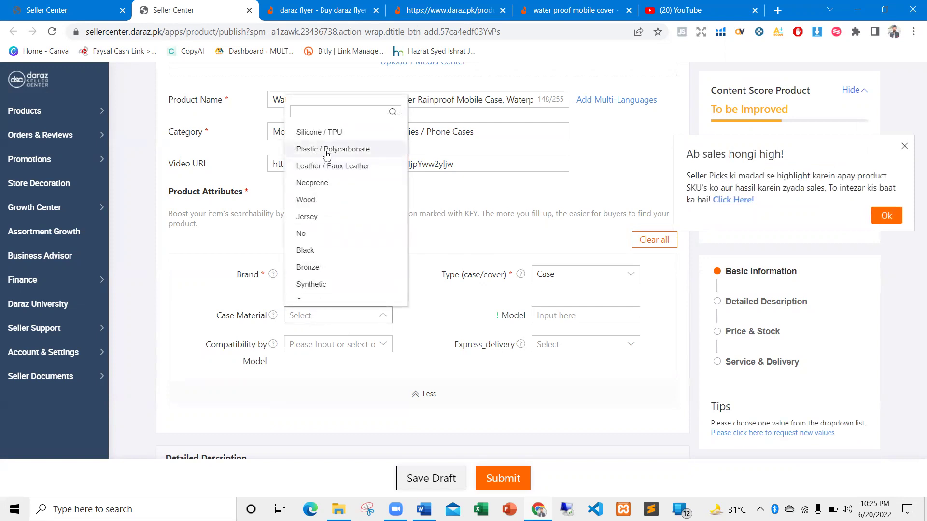
click(315, 151)
click(563, 311)
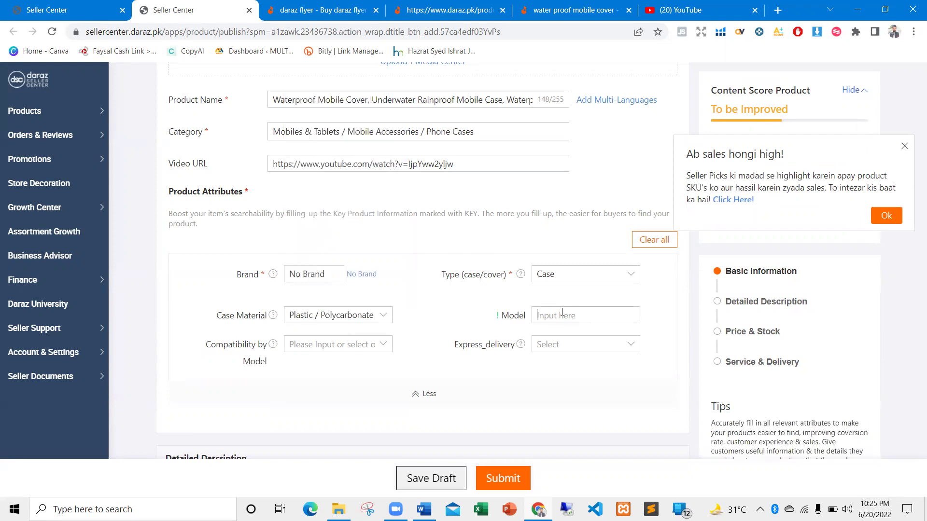
text(CREATOR)
key(BackSpace)
text(OR )
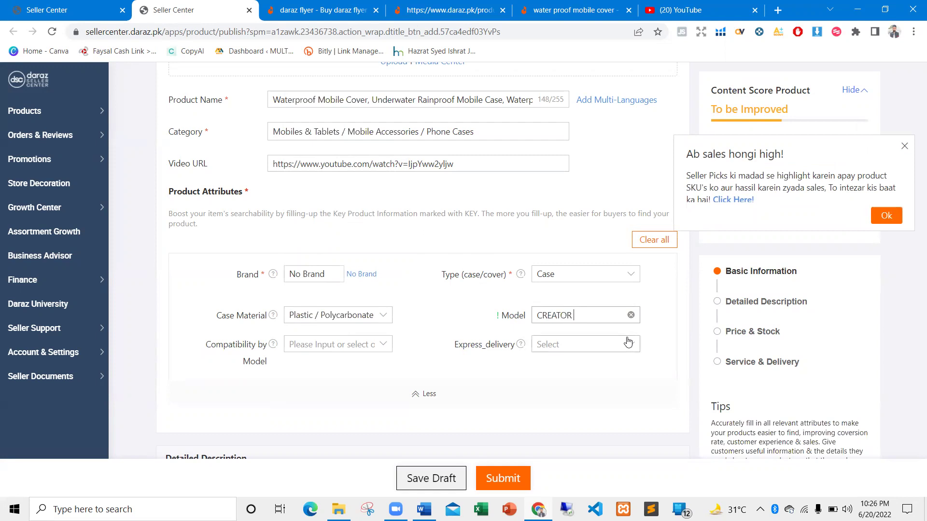
text(TECH MOBILE)
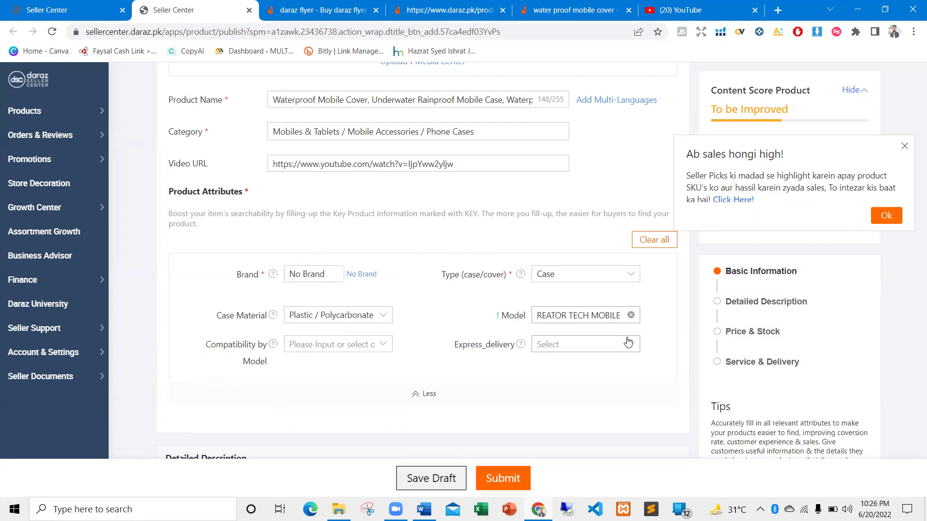
text( COVER)
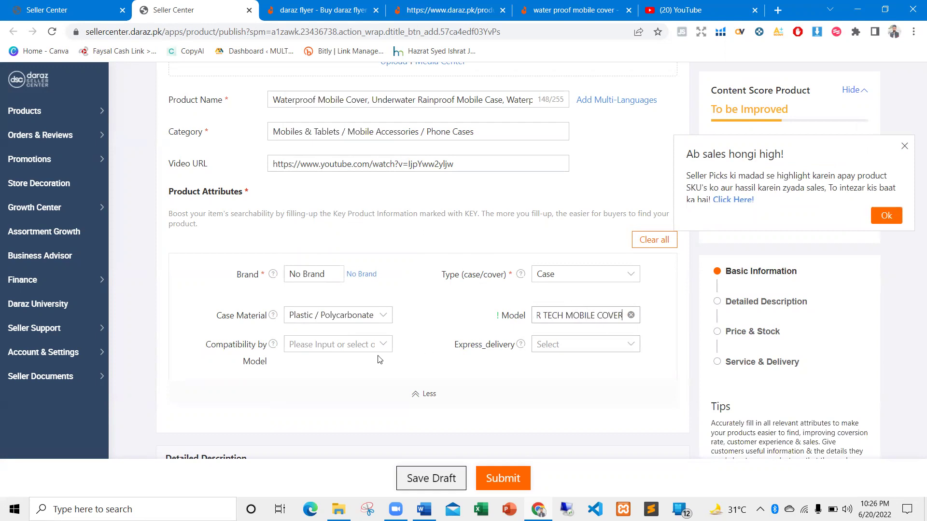
Step: Set Compatibility by Model to forAllDevices and check the city options for Express_delivery without choosing one
click(338, 345)
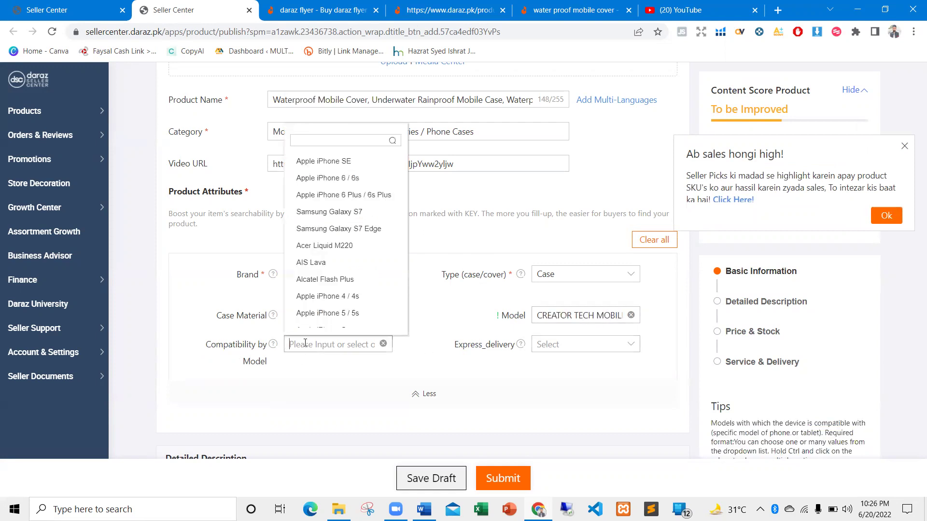
text(workof)
key(BackSpace)
key(BackSpace)
key(BackSpace)
text(for)
text(AllDevices)
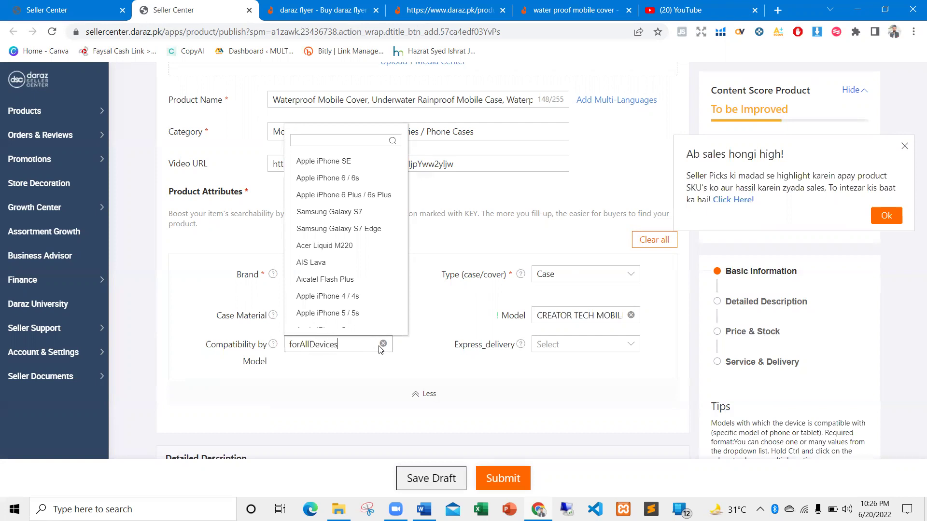
click(427, 327)
click(564, 346)
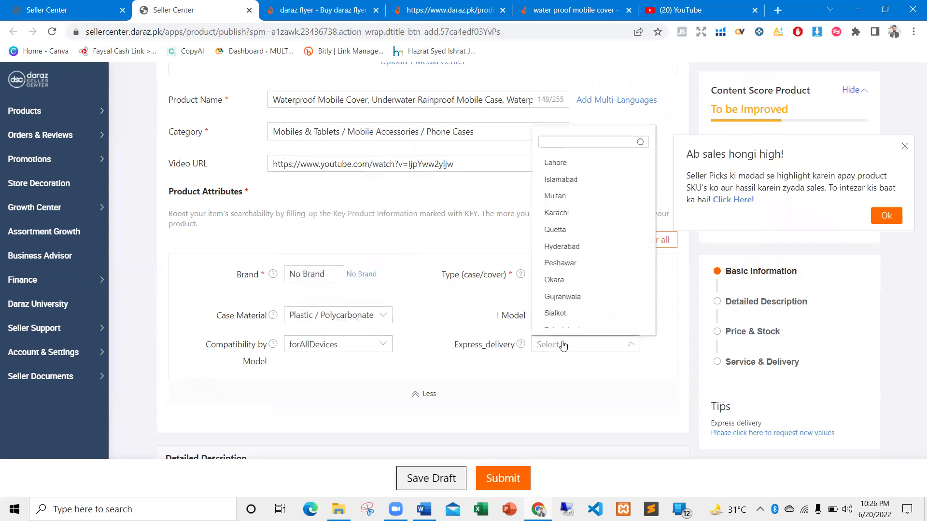
click(480, 318)
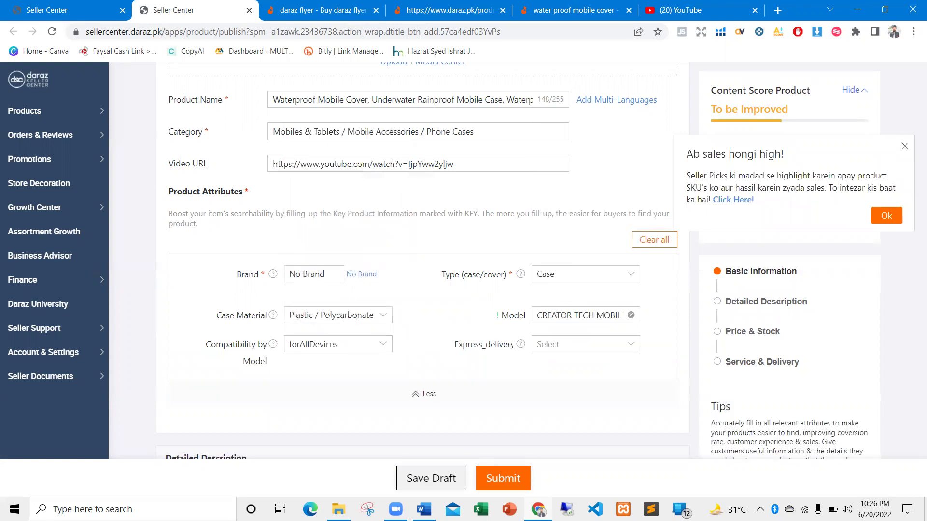
Step: Review the empty Short Description field and the highlights prepared in the 30-Waterproof Mobile Cover Word document
scroll(489, 329, down, 6)
click(341, 247)
scroll(331, 240, down, 2)
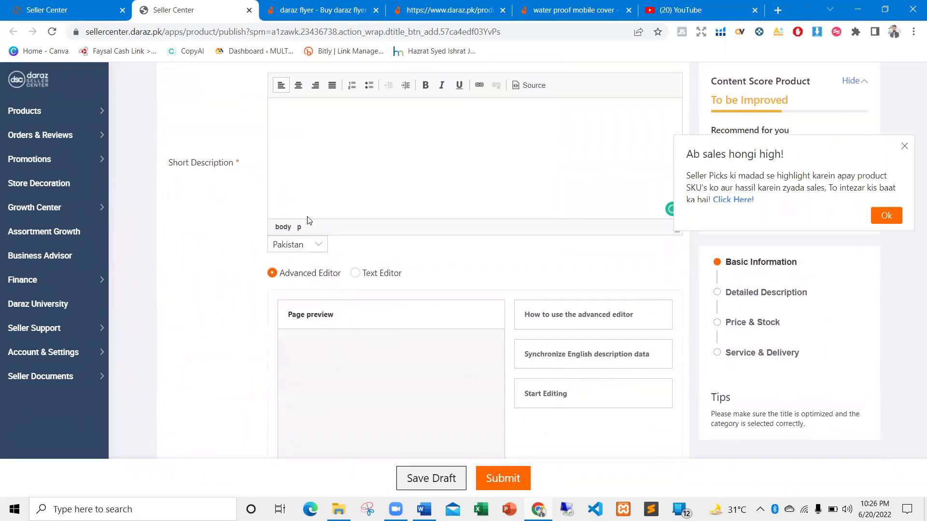
scroll(316, 288, up, 1)
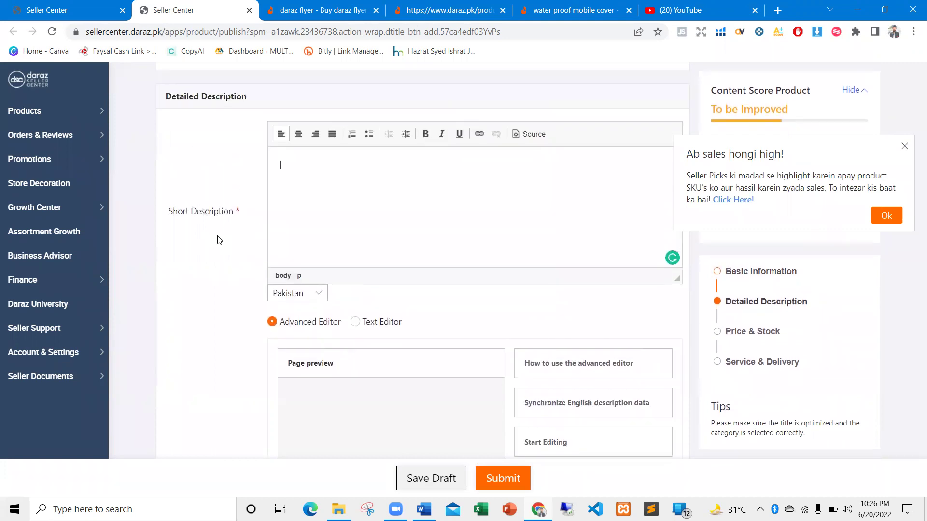
drag(233, 212, 191, 213)
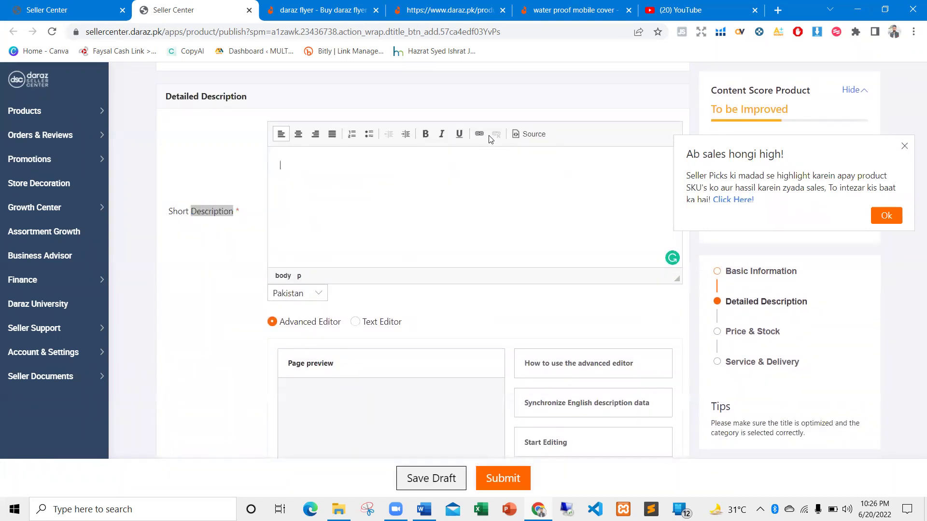
click(312, 235)
key(alt+Tab)
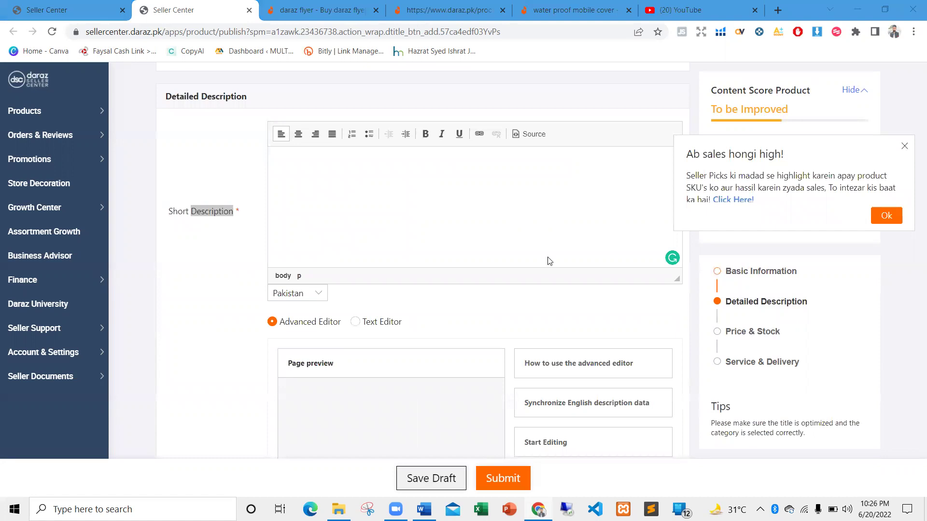
key(alt+Tab)
scroll(510, 269, down, 8)
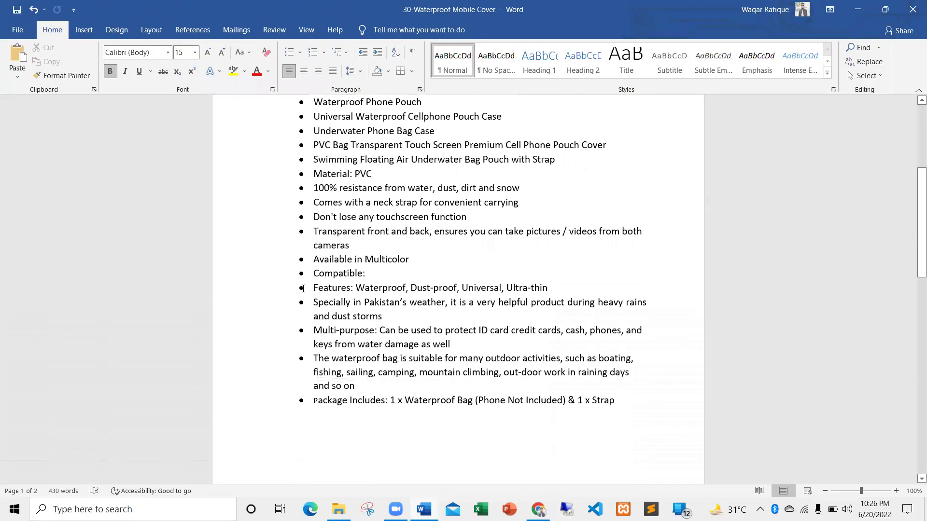
key(alt+Tab)
Step: Look through the Long Description and English description editors in the Detailed Description section
scroll(375, 325, down, 6)
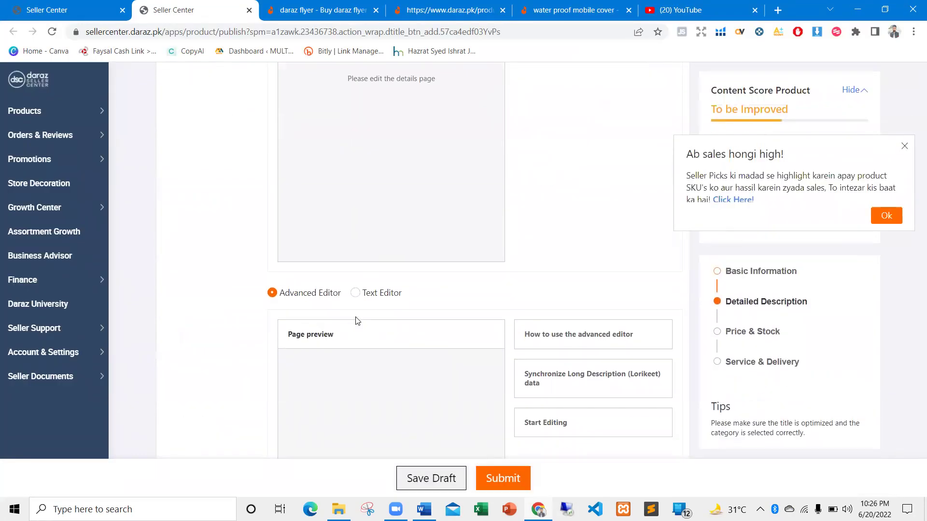
scroll(344, 324, up, 5)
scroll(331, 328, down, 10)
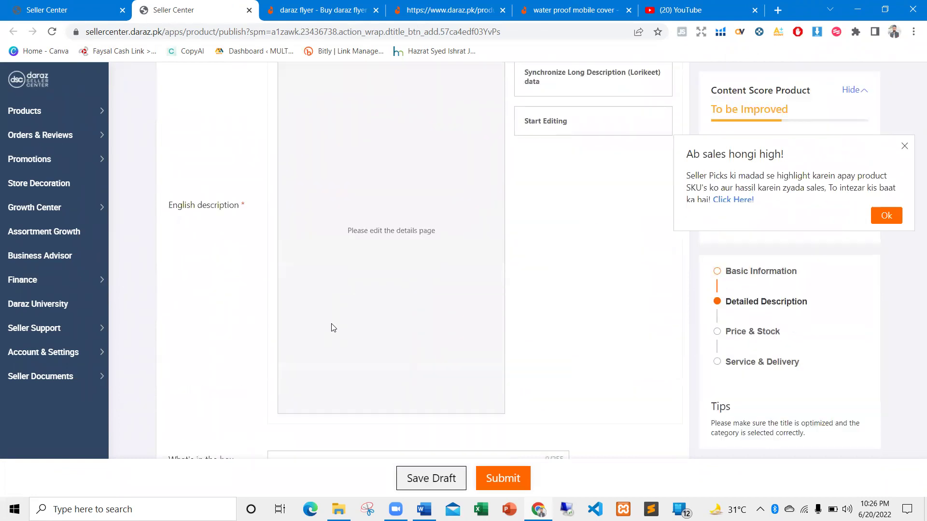
scroll(332, 328, up, 15)
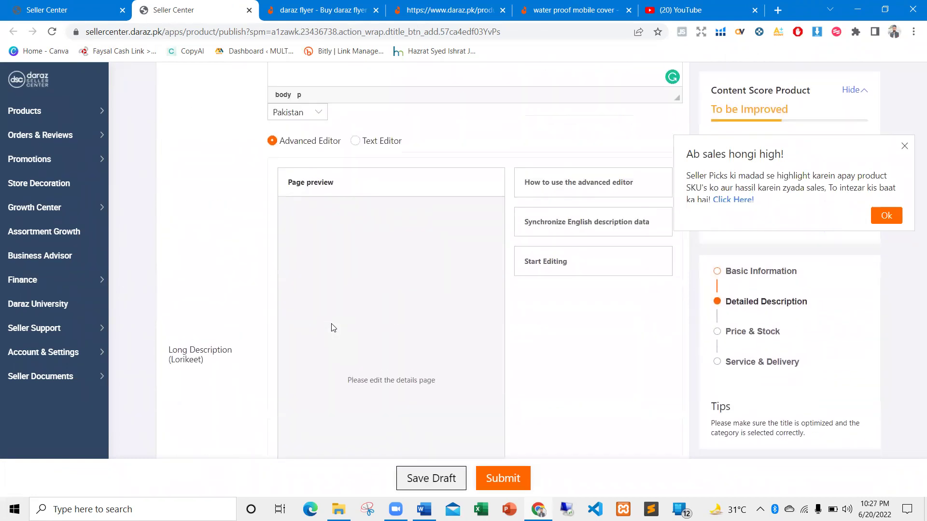
scroll(332, 324, down, 15)
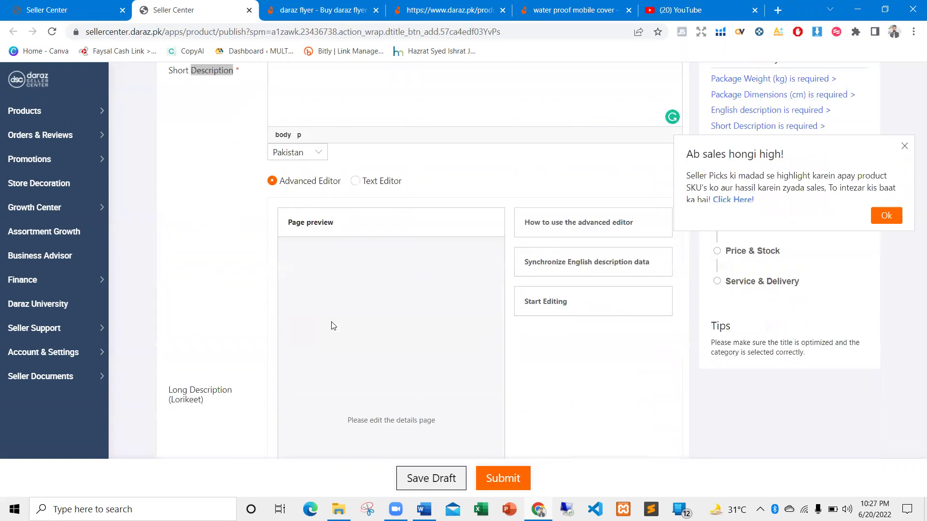
scroll(331, 328, down, 8)
scroll(333, 328, up, 20)
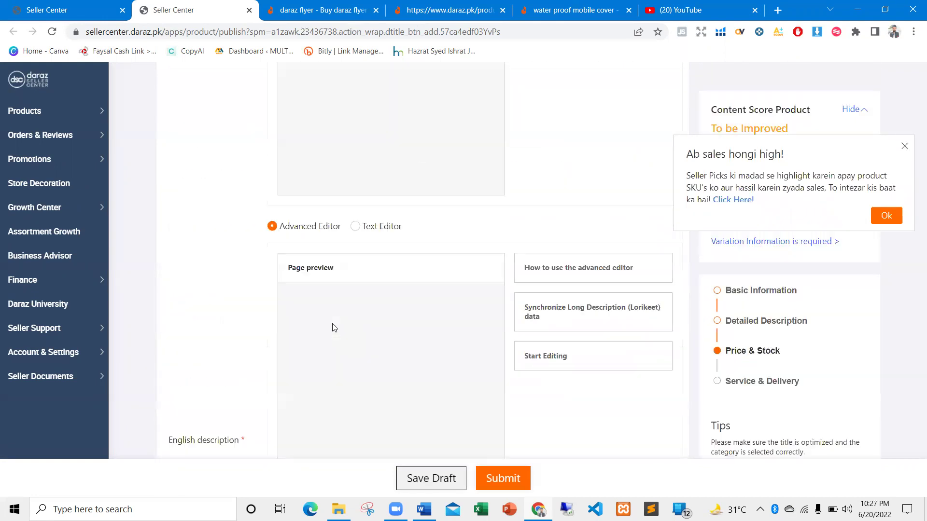
scroll(333, 328, up, 1)
scroll(333, 327, down, 5)
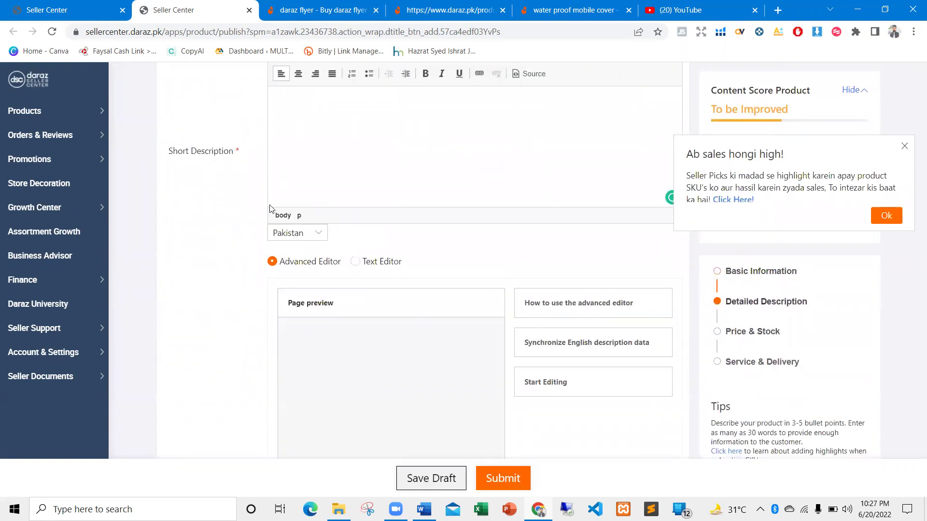
scroll(321, 271, up, 4)
Step: Copy the full Highlights bullet list from the 30-Waterproof Mobile Cover Word document into the Short Description
click(319, 315)
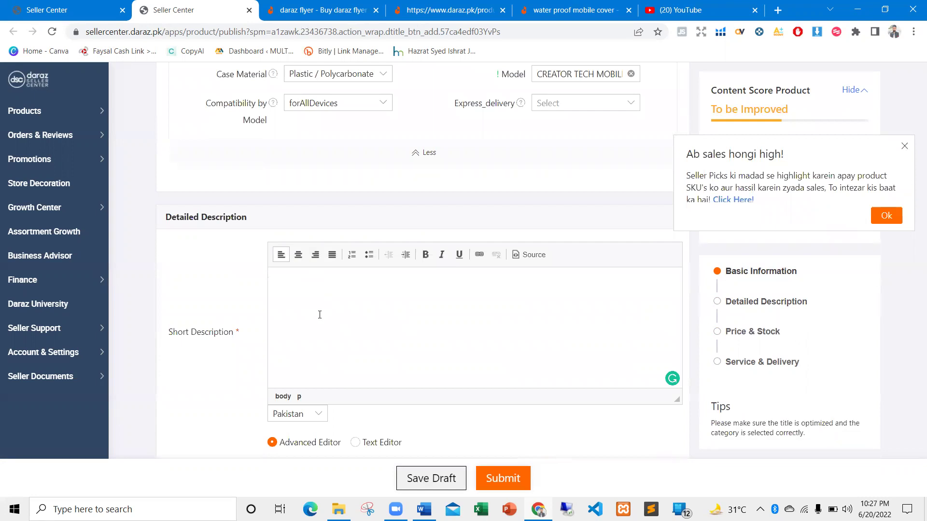
key(alt+Tab)
scroll(278, 181, up, 4)
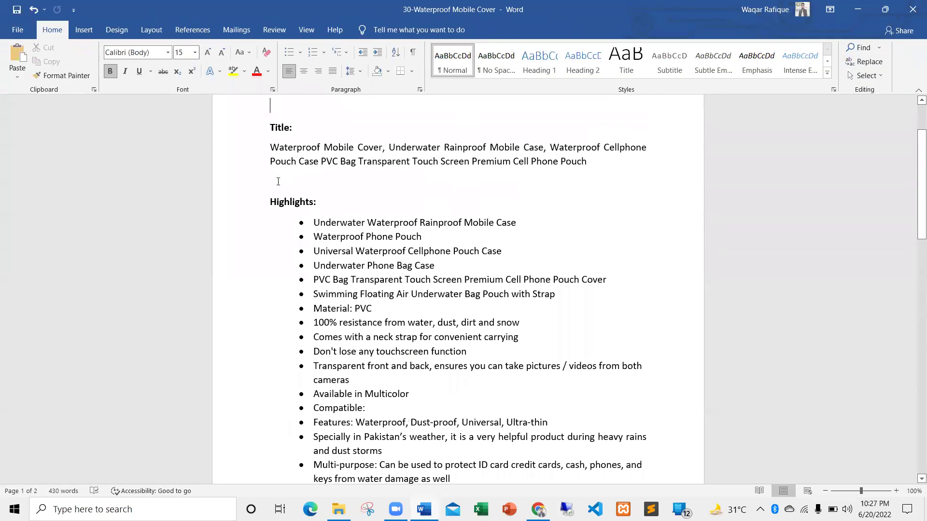
drag(313, 223, 531, 471)
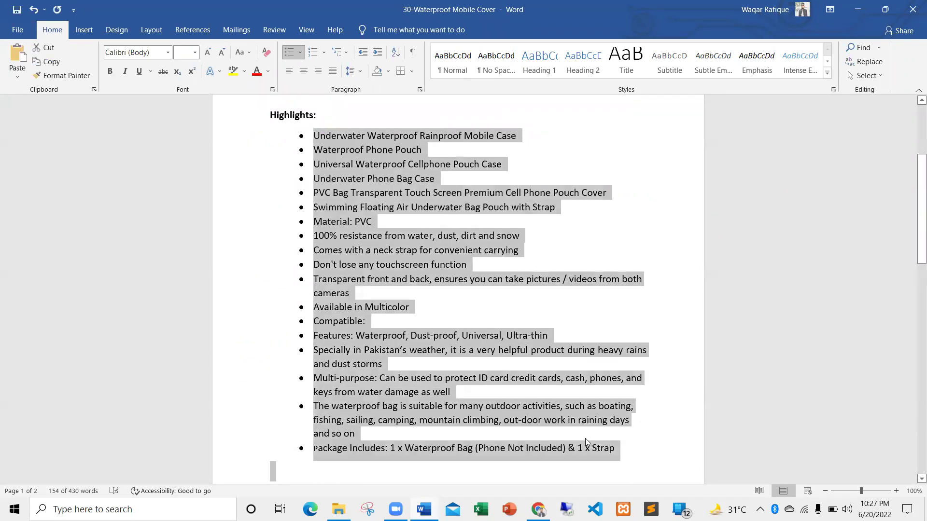
key(alt+Tab)
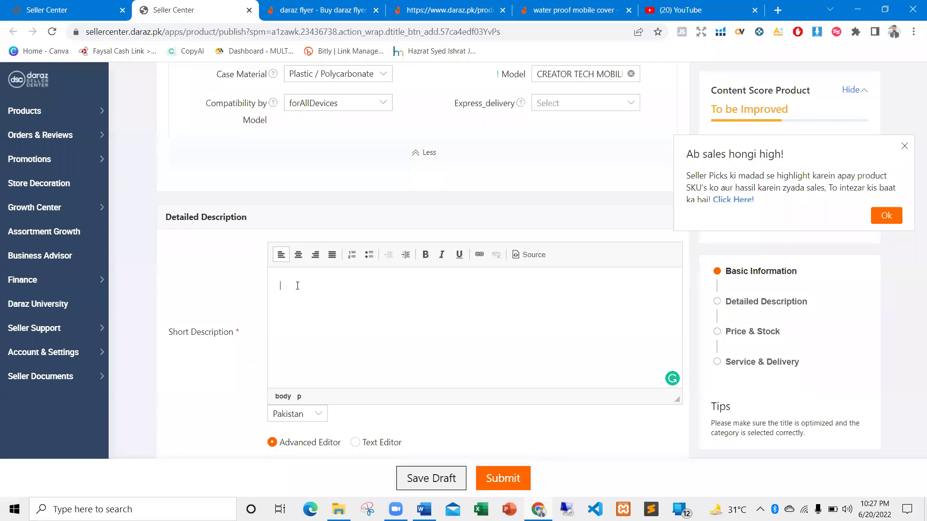
key(ctrl+v)
scroll(340, 311, up, 5)
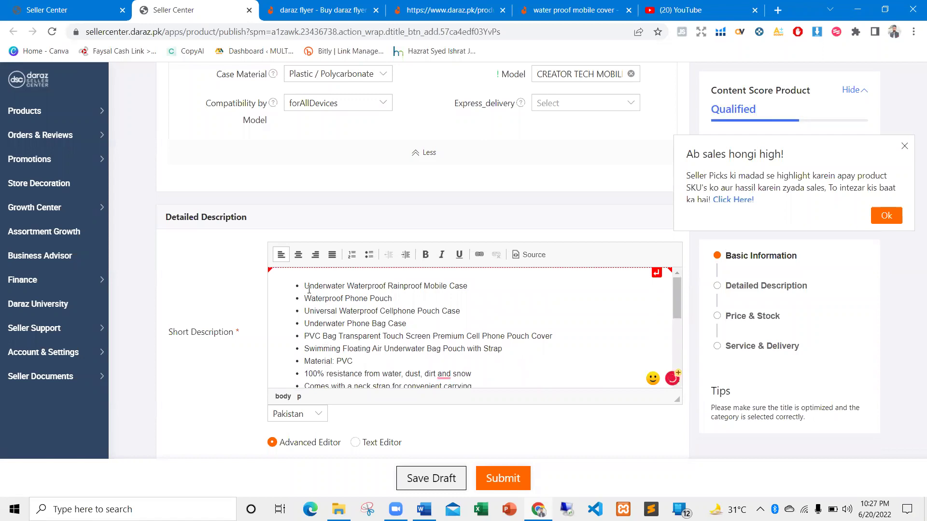
Step: Accept the Grammarly corrections in the short description: a comma before "and snow", "Especially" for "Specially", and "ensure" for "ensures"
mouse_move(448, 382)
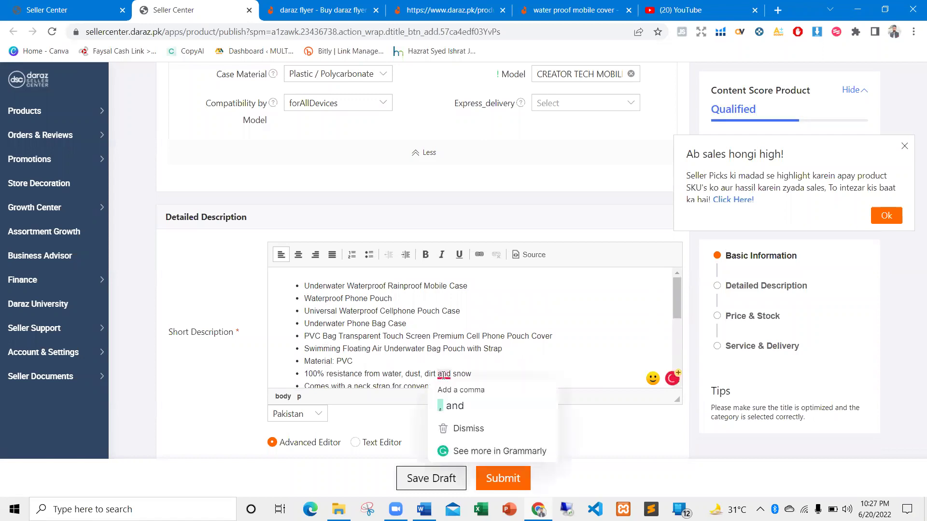
click(452, 401)
scroll(528, 359, down, 3)
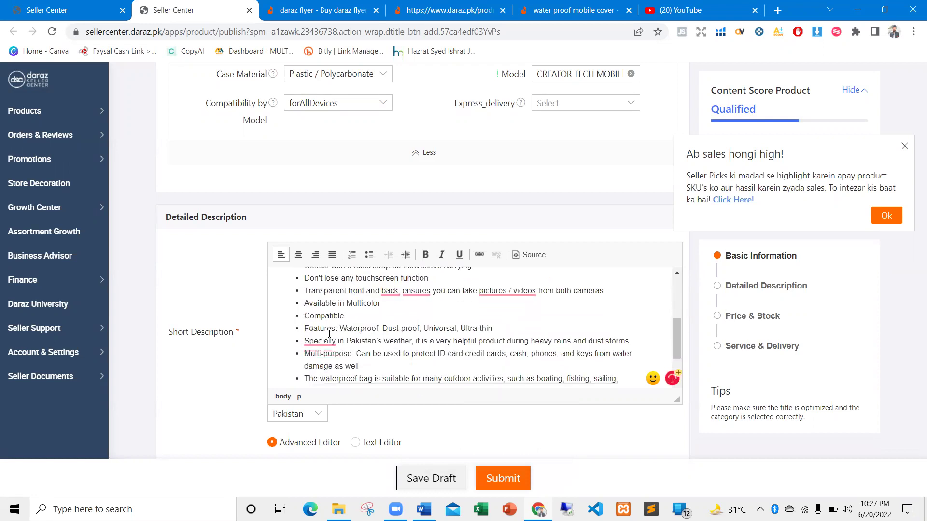
mouse_move(321, 342)
click(324, 358)
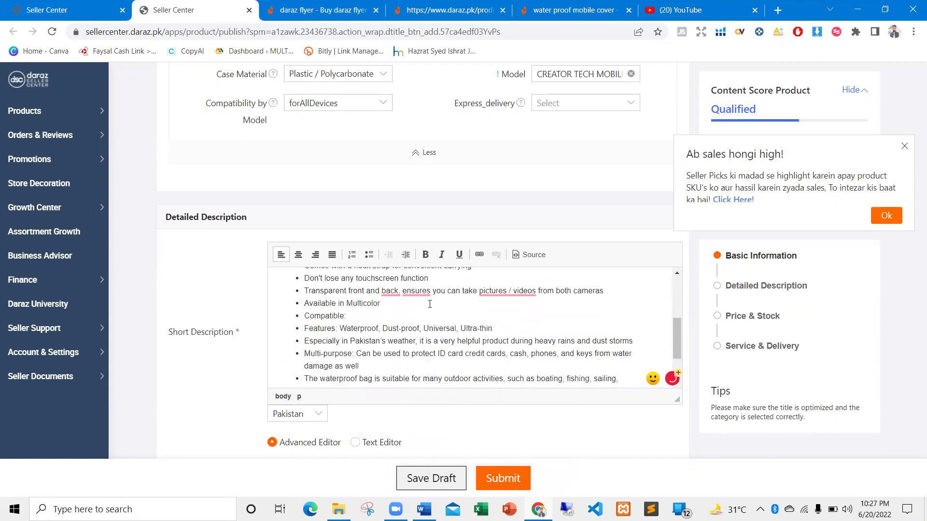
mouse_move(415, 292)
click(356, 307)
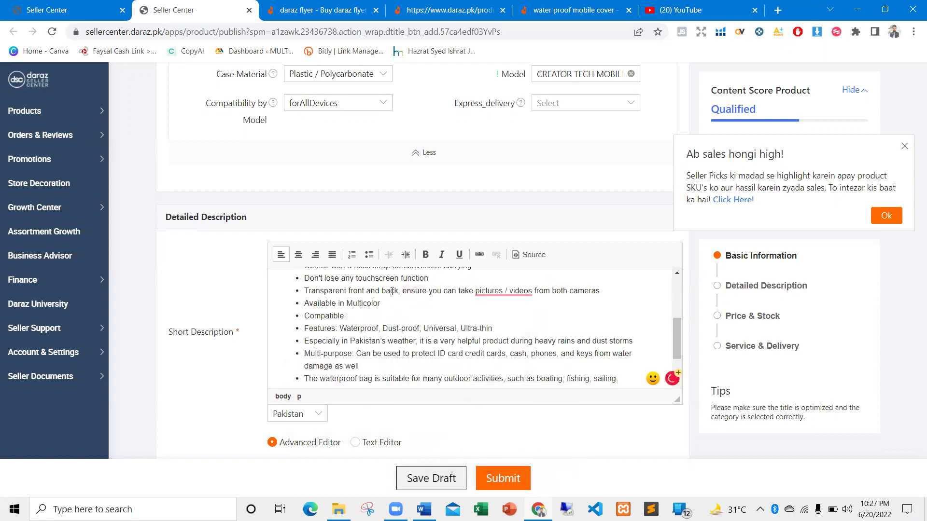
Step: Check the browser's installed extensions, and accept the Grammarly correction to "rainy days" in the short description
click(856, 32)
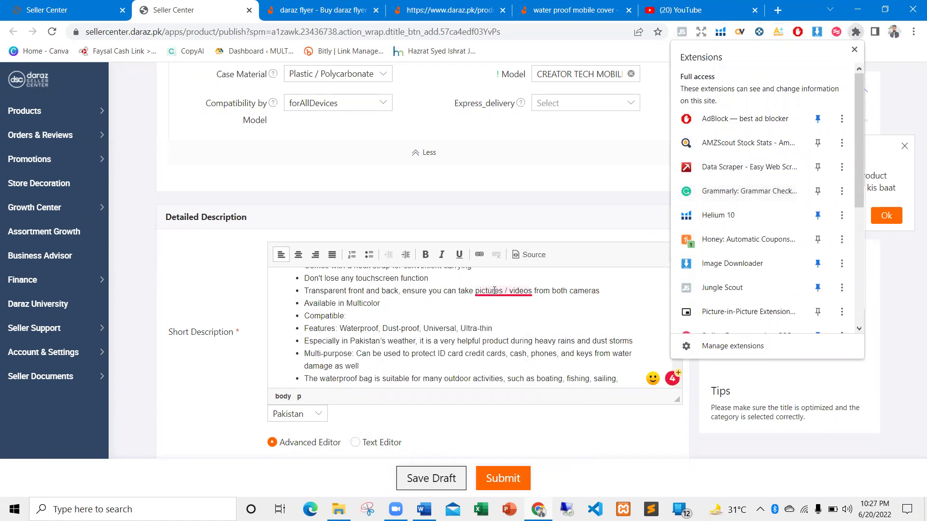
click(502, 346)
scroll(424, 306, down, 2)
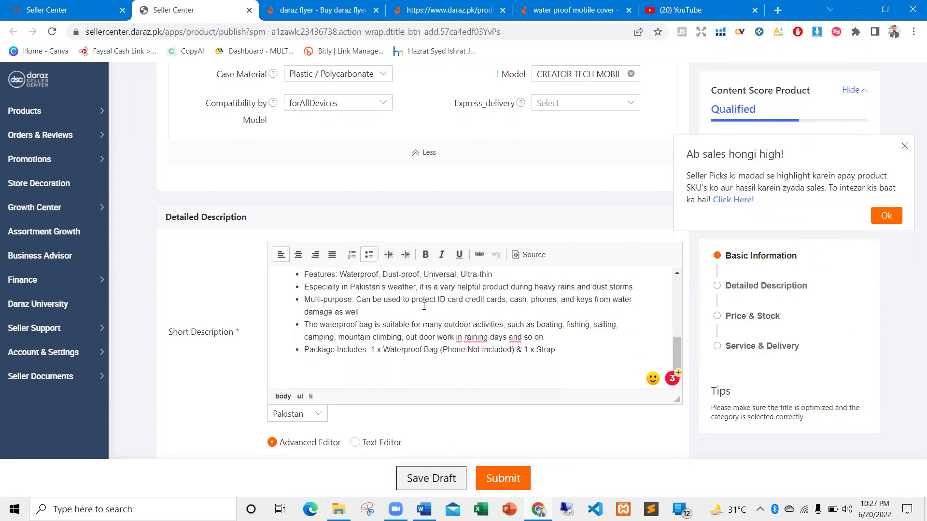
mouse_move(465, 336)
click(471, 360)
scroll(361, 313, up, 5)
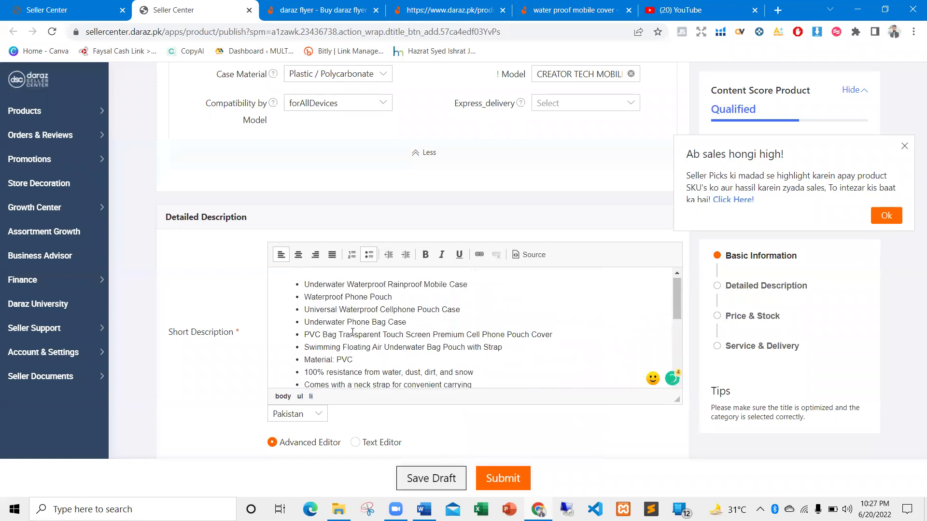
Step: Make all bullet points in the short description bold
drag(305, 281, 500, 443)
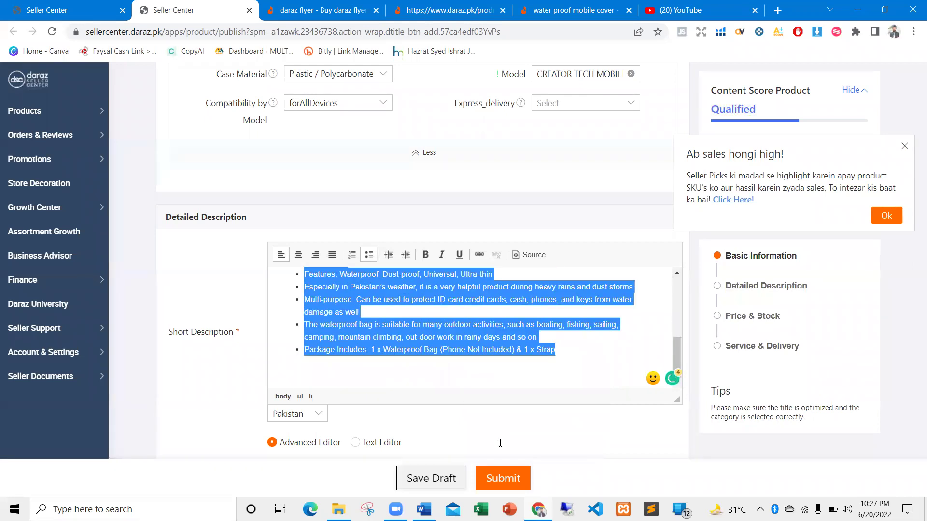
click(426, 255)
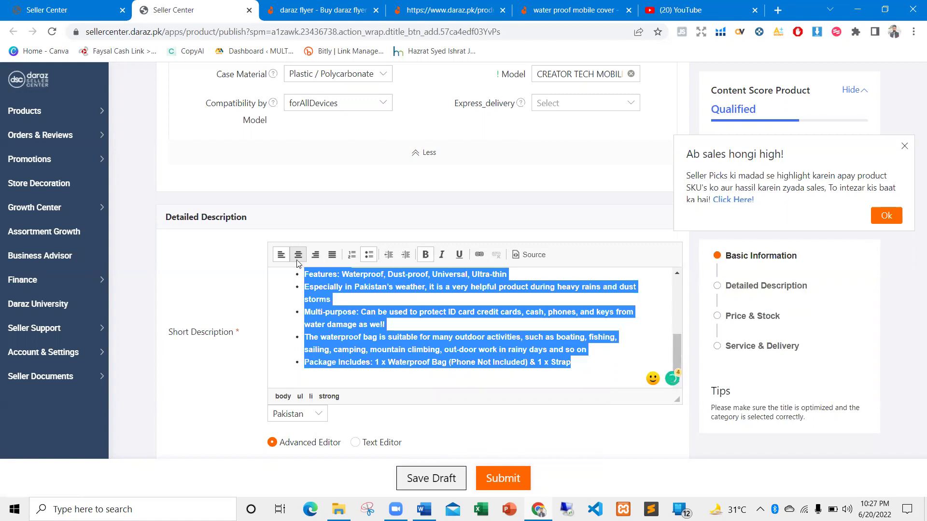
Step: Try toggling the bullets and numbering on the short description's items, returning them to a bulleted list
click(370, 256)
click(370, 255)
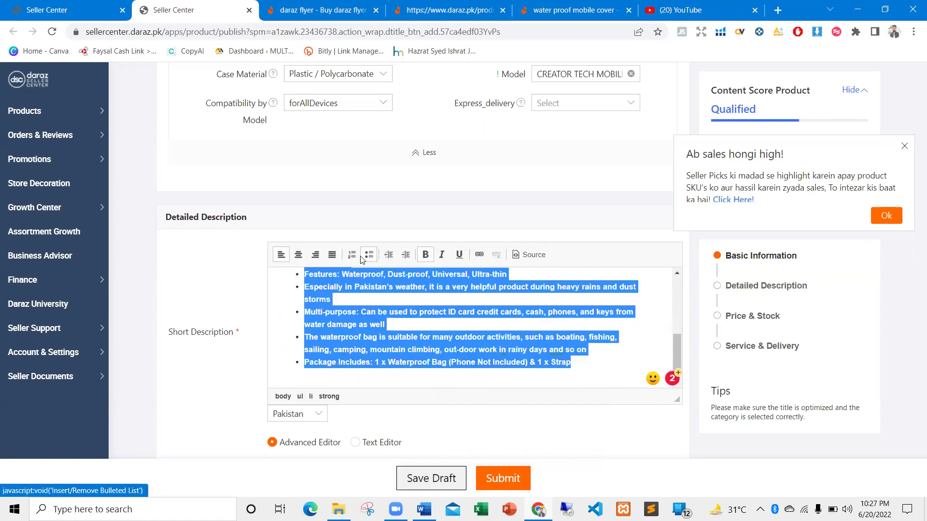
click(356, 259)
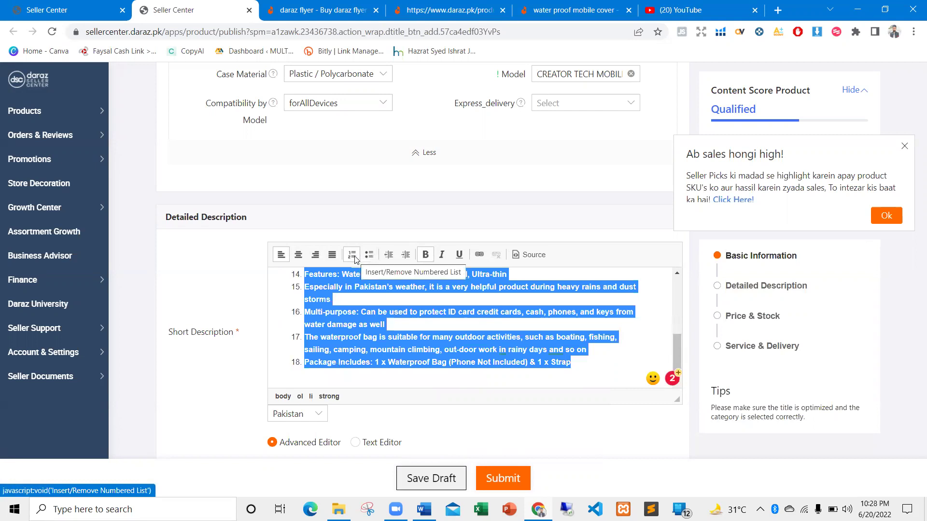
click(356, 259)
click(368, 256)
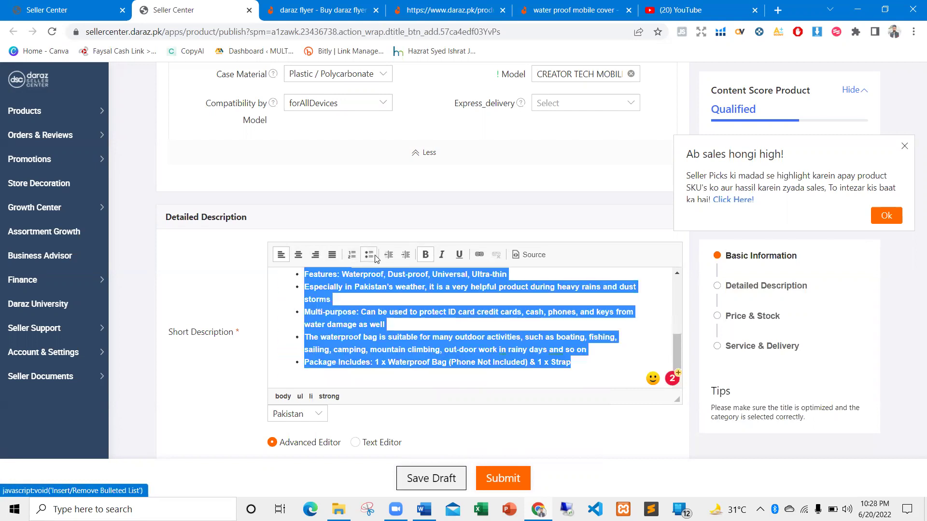
Step: Outdent the short description's list into plain paragraphs, indent them one level, reapply the bullets and review the list
click(394, 256)
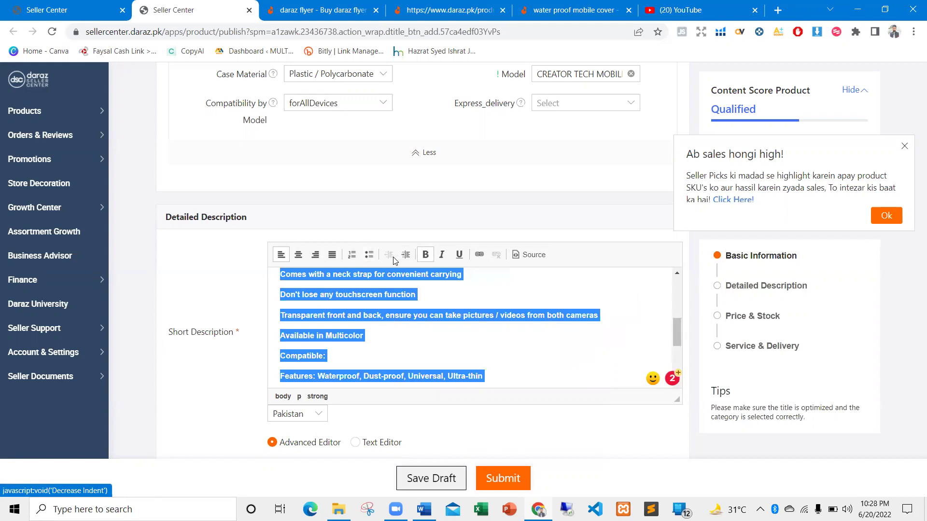
click(405, 255)
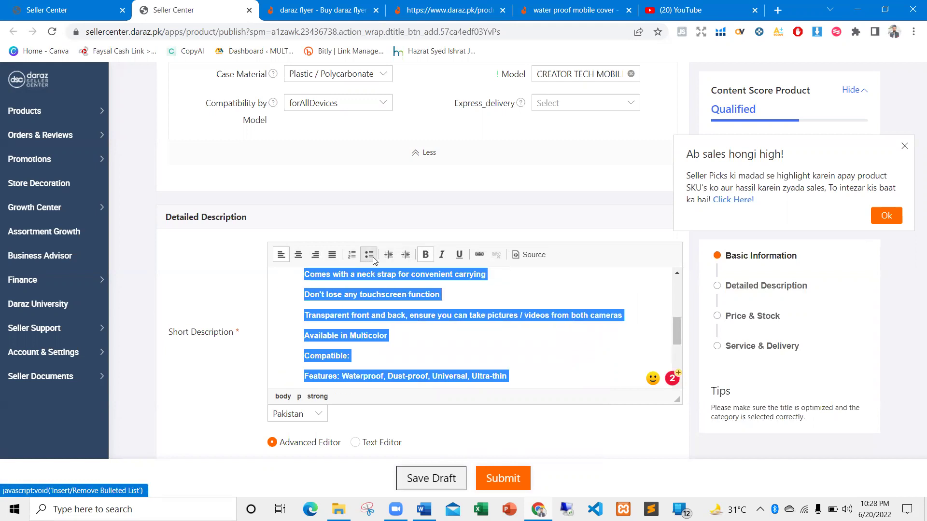
click(369, 255)
click(388, 285)
scroll(425, 329, up, 8)
scroll(459, 345, down, 5)
scroll(460, 344, down, 3)
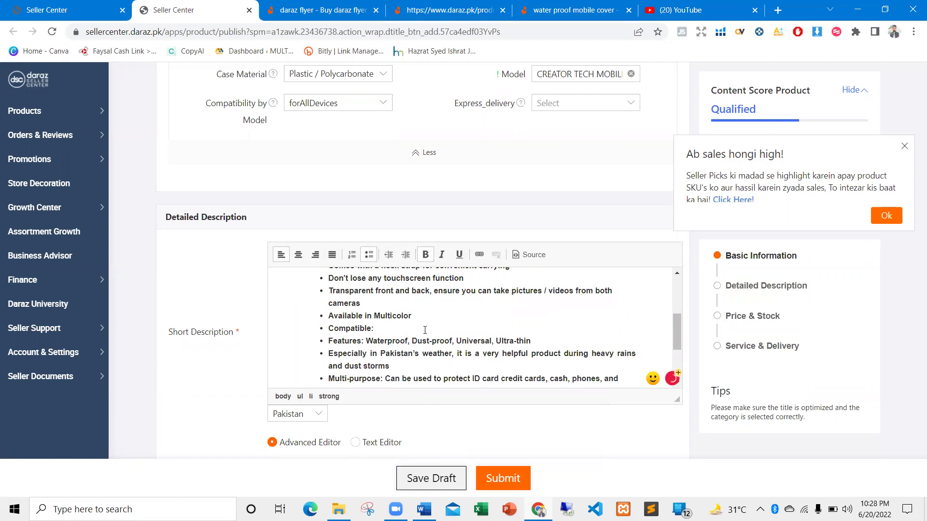
Step: Check the country selector under the short description and view the Long Description (Lorikeet) editor
scroll(425, 331, down, 8)
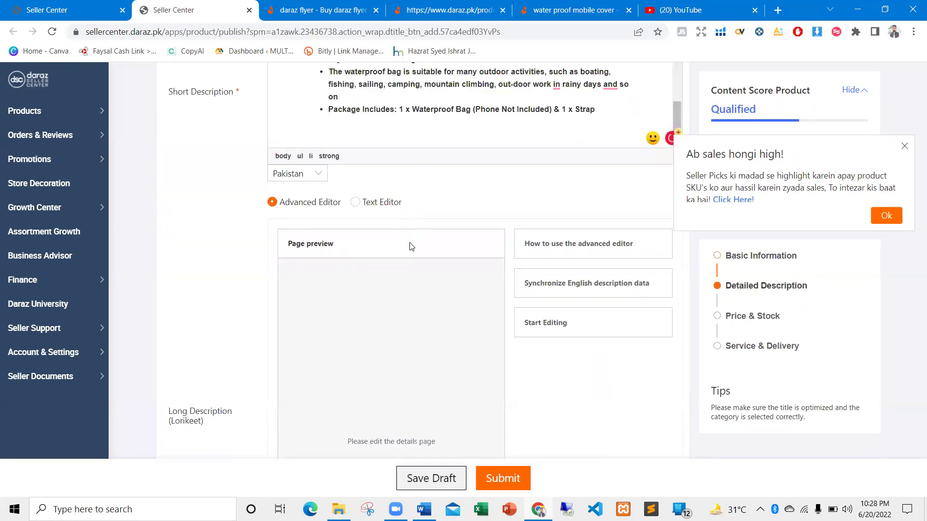
scroll(411, 247, up, 2)
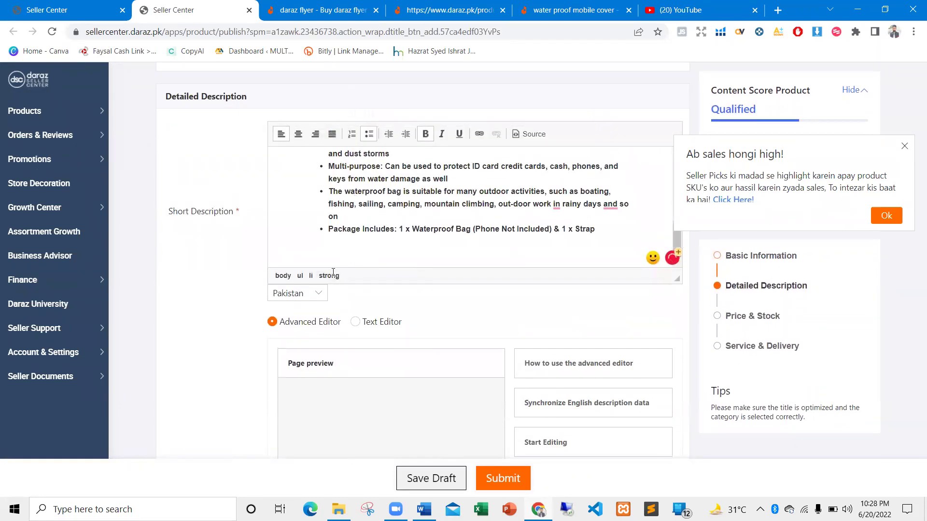
click(320, 299)
click(320, 300)
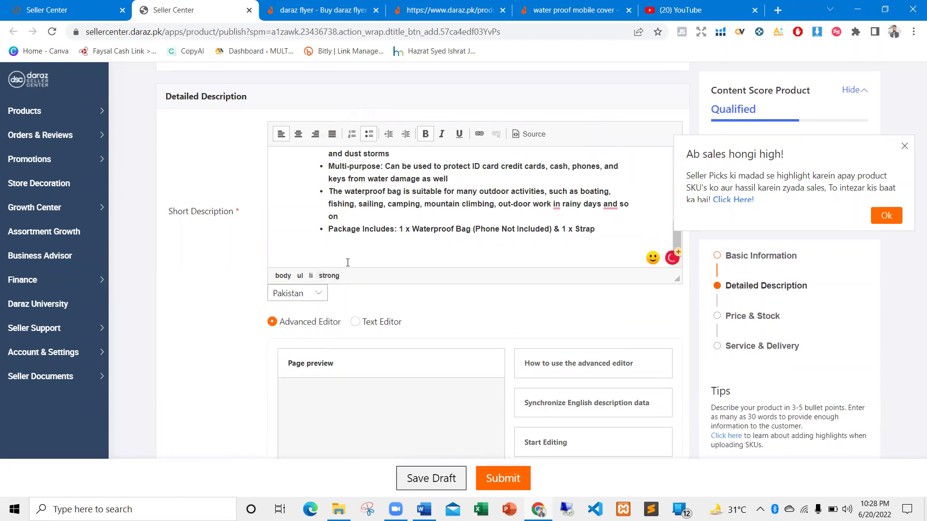
scroll(507, 231, down, 3)
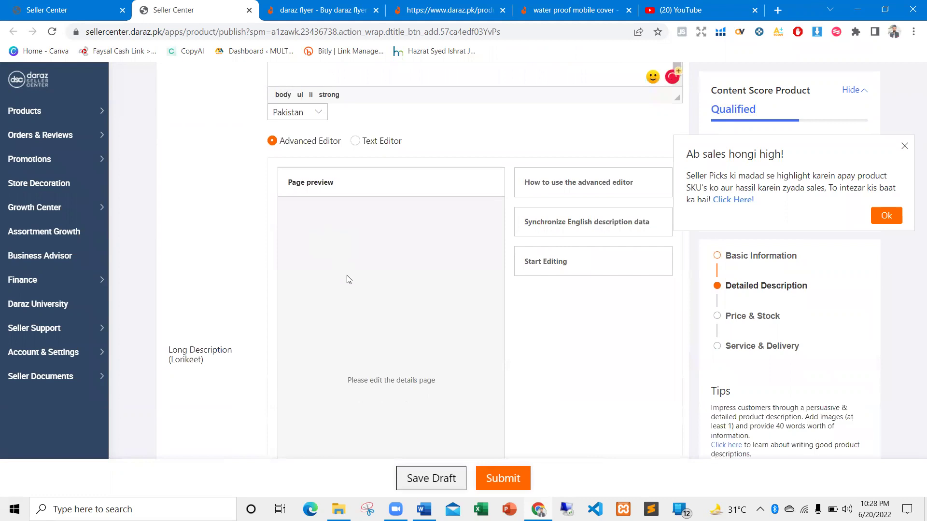
Step: Examine the Long Description (Lorikeet) section's Advanced Editor and Text Editor options, dismissing the sales pop-up
scroll(347, 278, down, 4)
scroll(359, 248, up, 2)
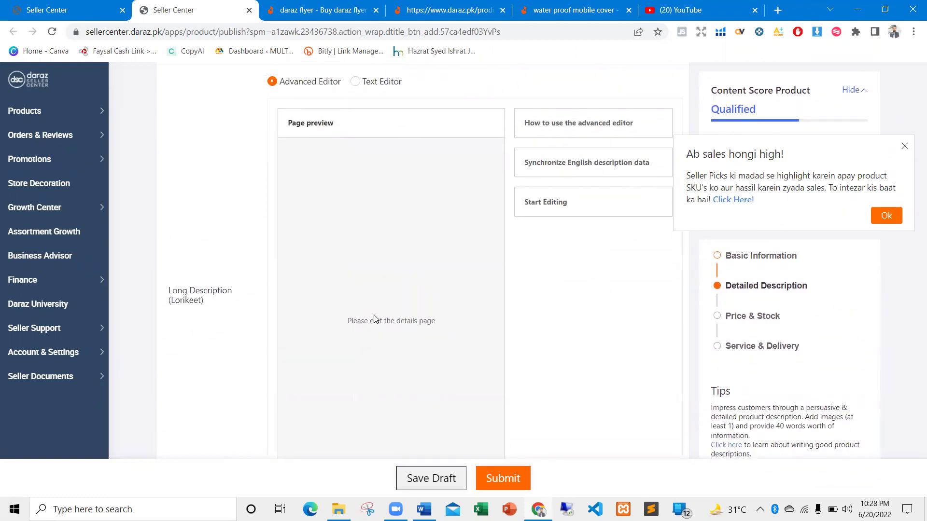
scroll(381, 321, up, 1)
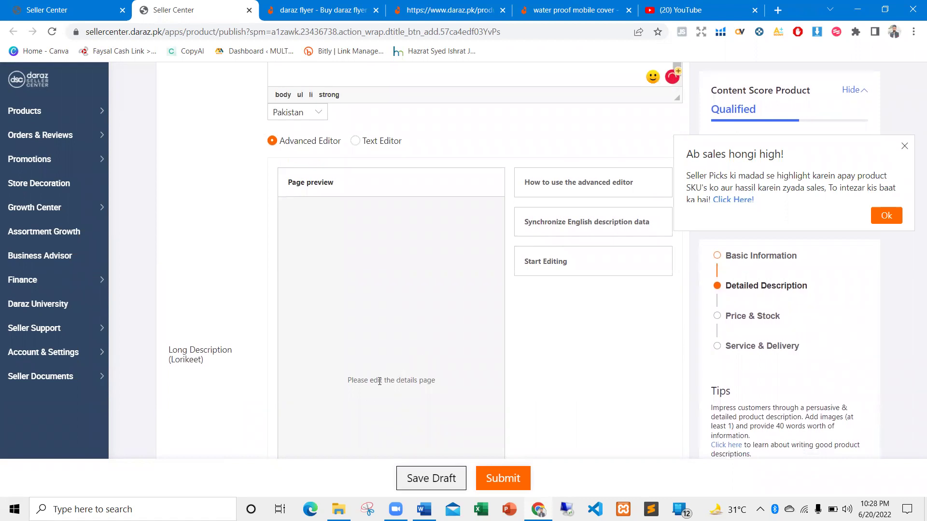
scroll(436, 342, up, 2)
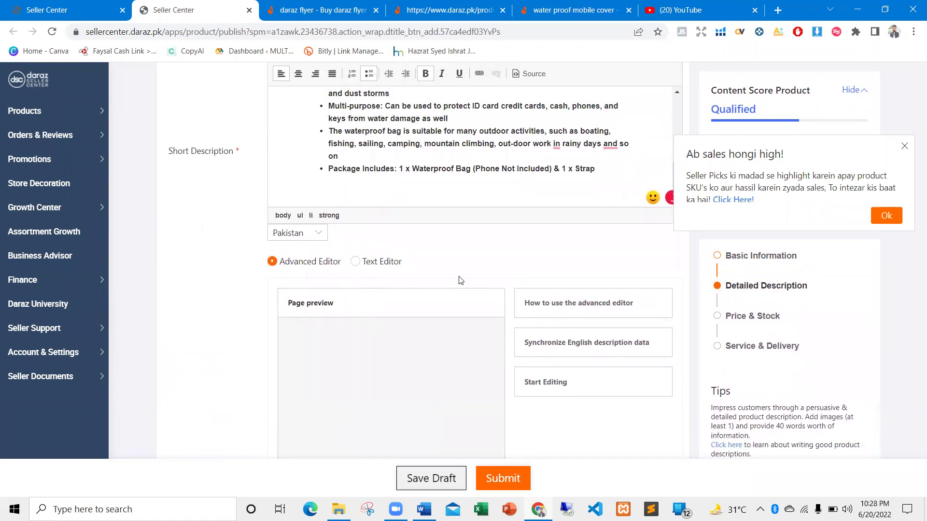
click(904, 147)
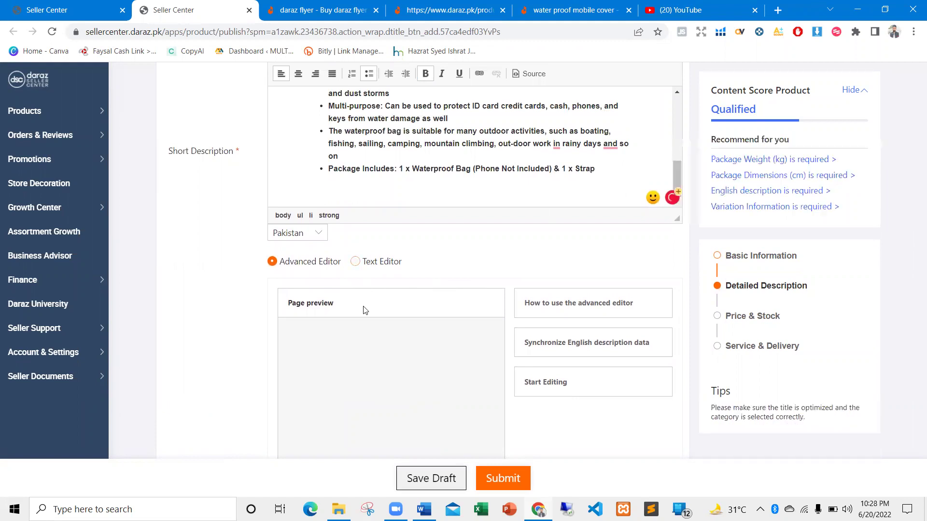
click(355, 261)
click(272, 261)
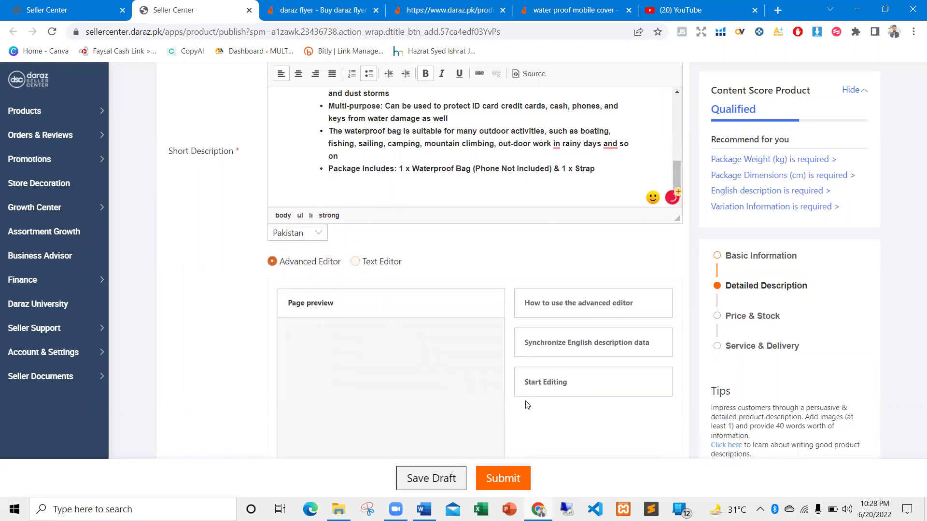
Step: Switch the Long Description (Lorikeet) to the Text Editor and place the cursor in its empty text area
scroll(563, 191, down, 2)
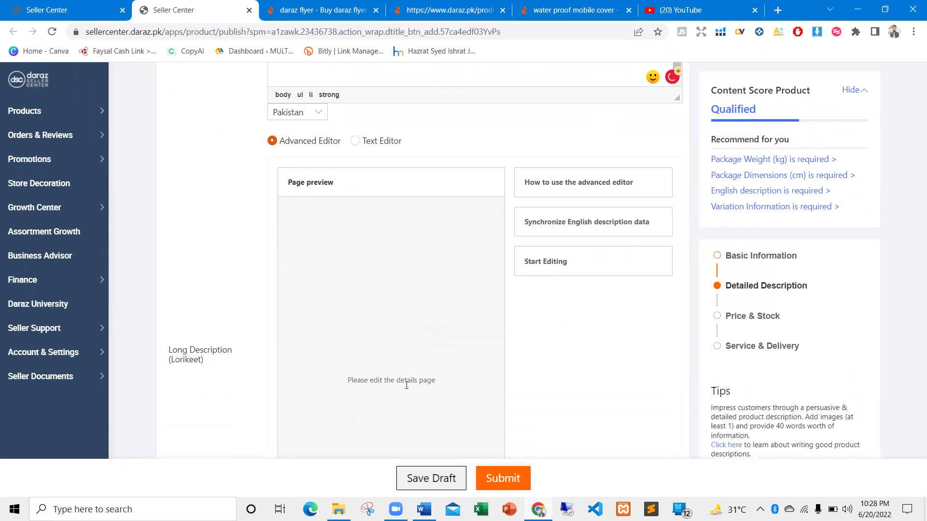
scroll(384, 383, down, 2)
triple_click(374, 264)
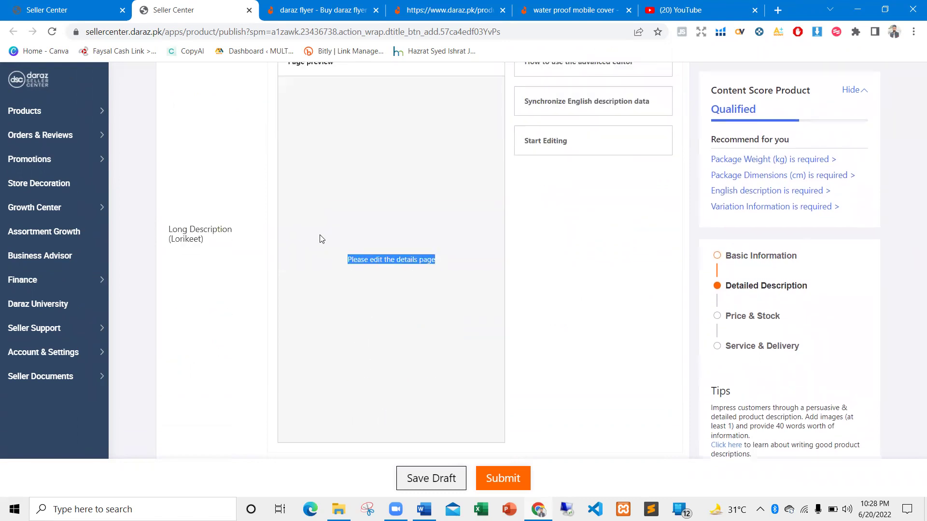
scroll(319, 235, up, 4)
click(354, 258)
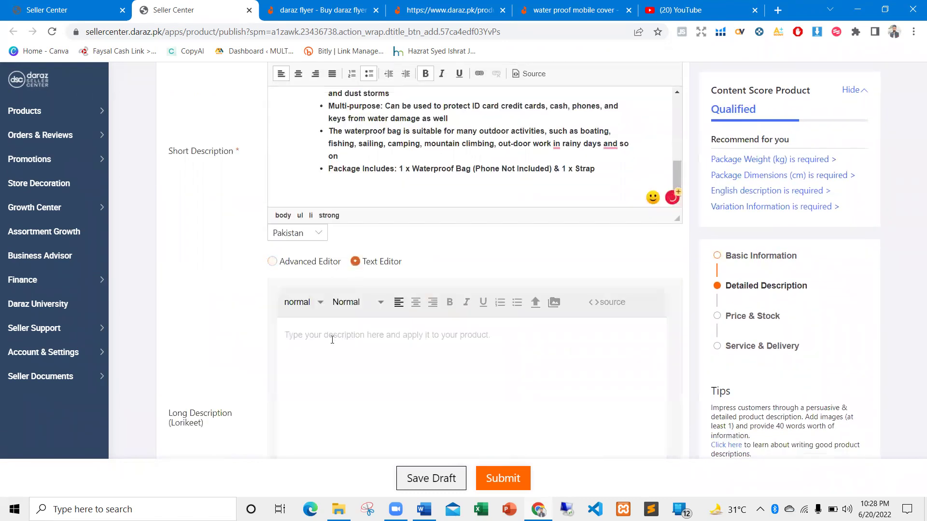
click(323, 331)
scroll(323, 260, down, 2)
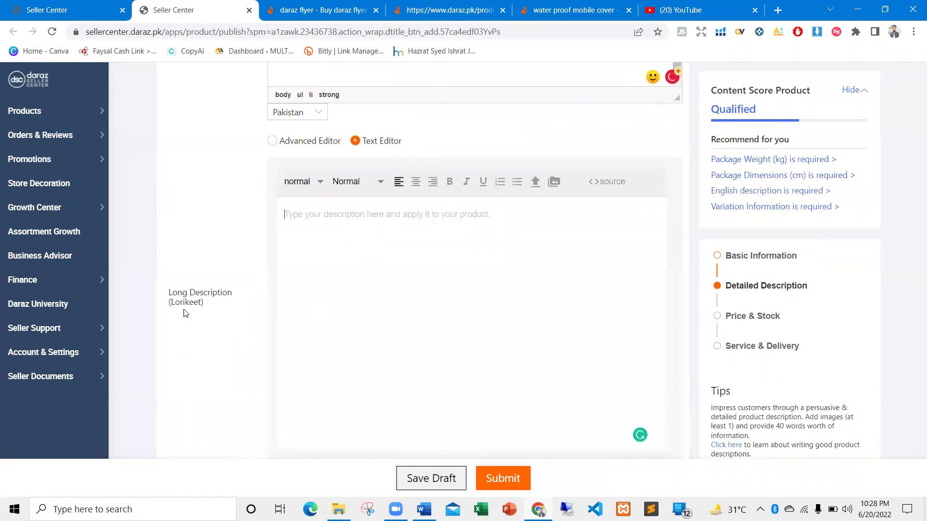
Step: Review the waterproof mobile cover document in Word and the listing's Long Description and English description fields
key(alt+Tab)
click(459, 302)
scroll(459, 302, down, 10)
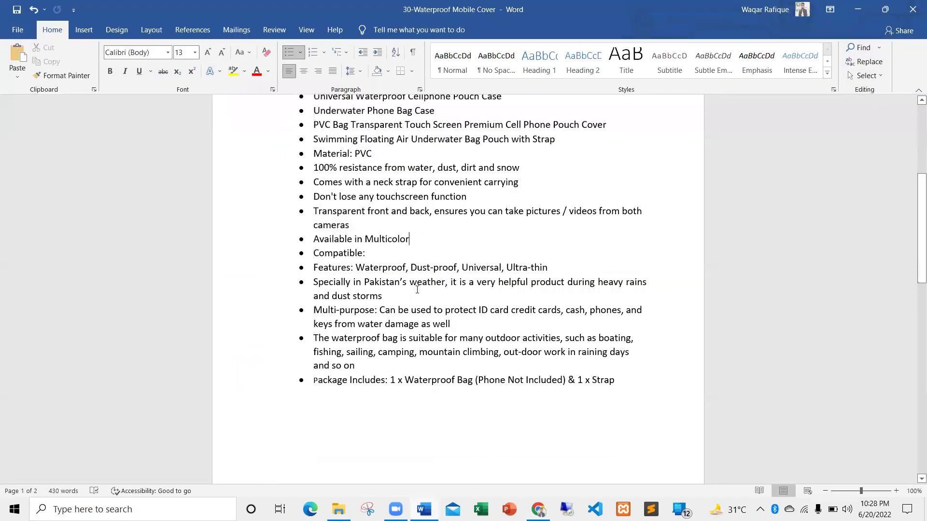
key(alt+Tab)
scroll(338, 302, down, 10)
scroll(311, 304, up, 8)
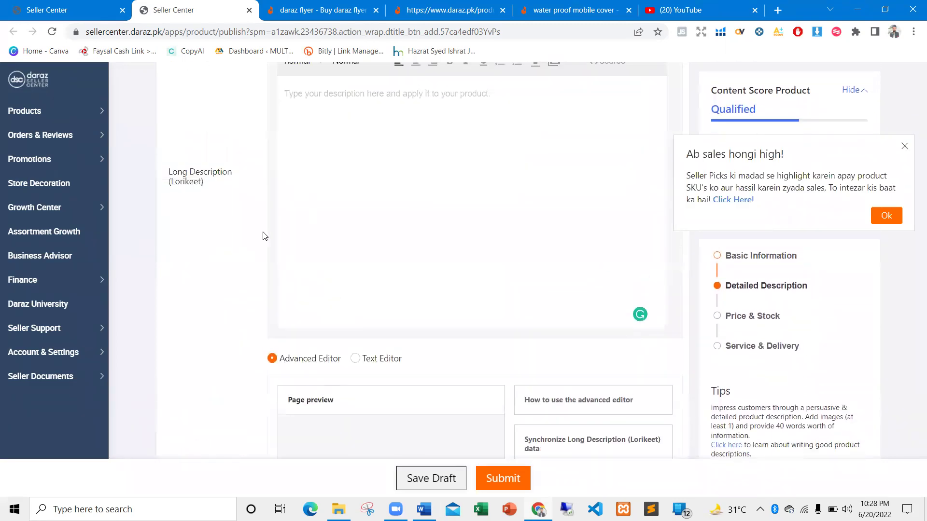
triple_click(180, 175)
click(239, 137)
scroll(295, 179, down, 3)
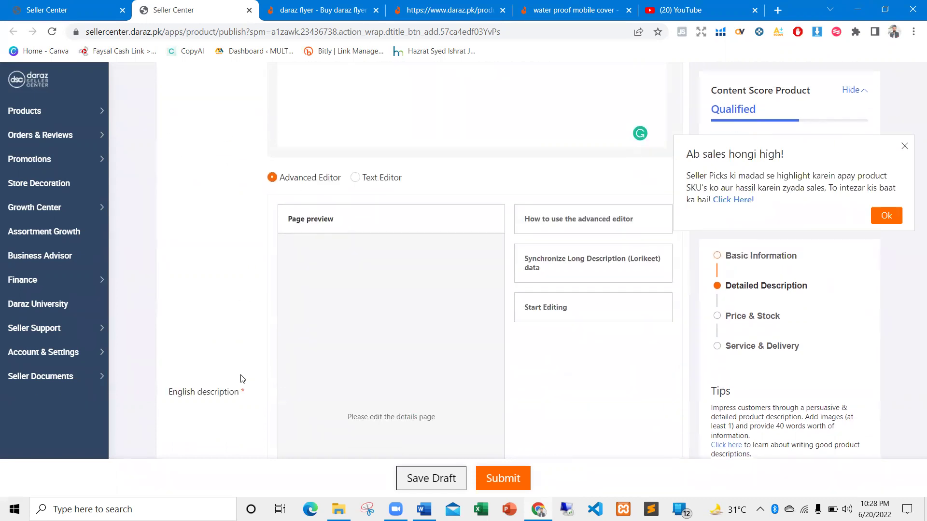
Step: Switch to the Word document and copy the full text under its Description heading, from the italic title through the For All Seasons paragraph
key(alt+Tab)
scroll(380, 333, down, 1)
scroll(380, 329, up, 3)
scroll(379, 328, down, 3)
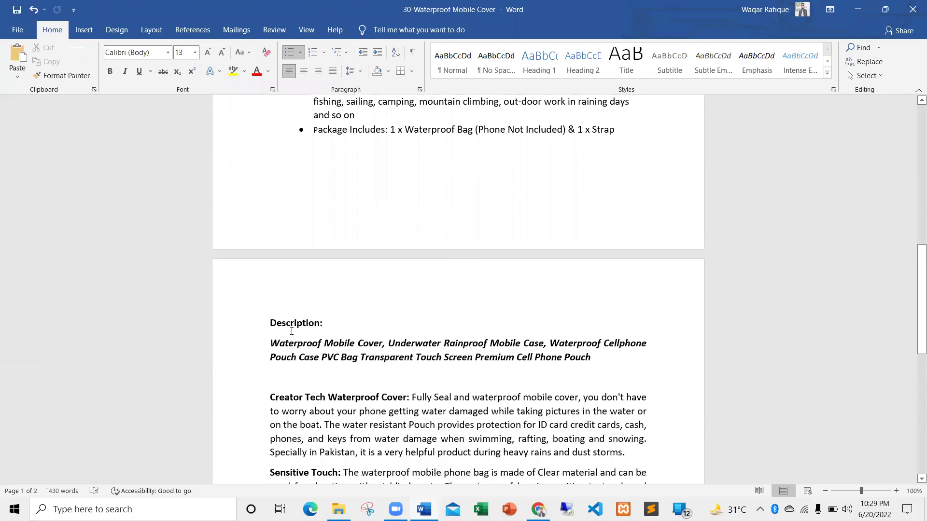
scroll(284, 314, down, 2)
drag(271, 285, 409, 356)
key(ctrl+c)
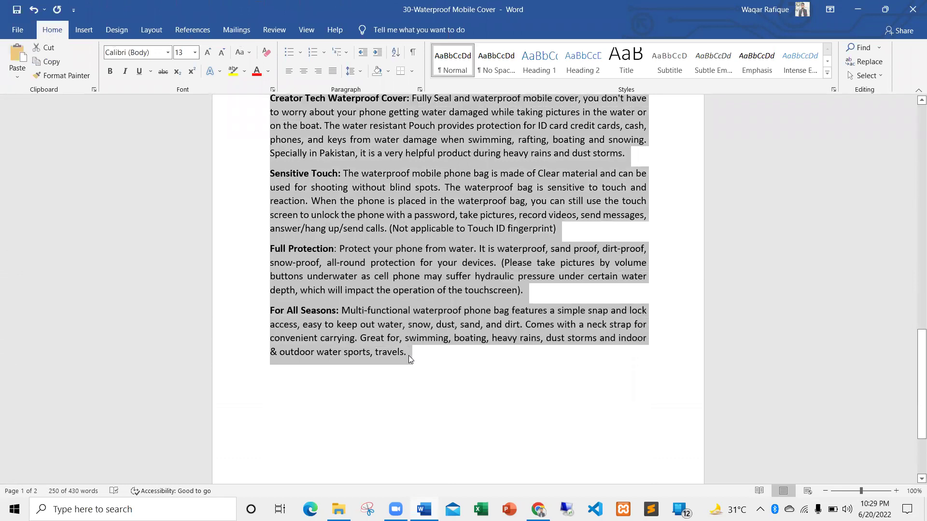
Step: Return to the product listing and paste the copied description into the Long Description (Lorikeet) text editor
key(alt+Tab)
click(354, 177)
scroll(339, 294, up, 3)
click(340, 302)
click(319, 338)
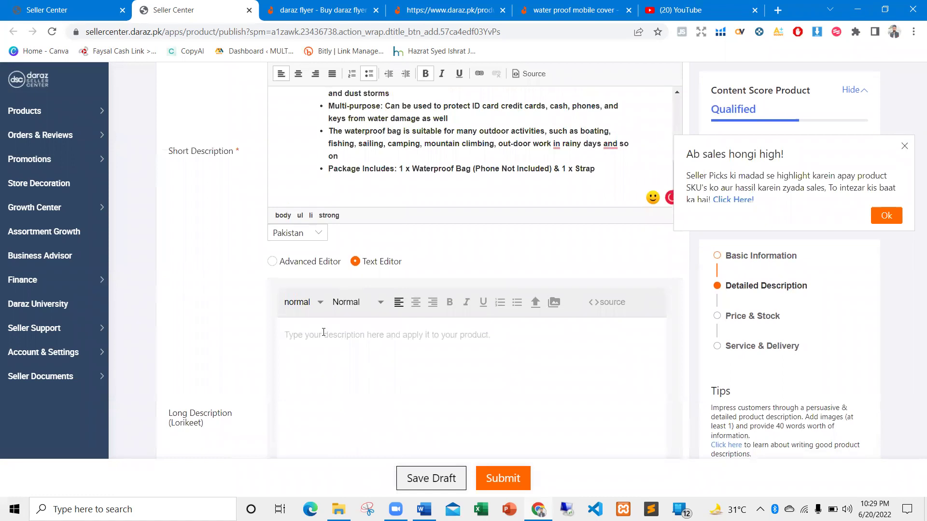
key(ctrl+v)
scroll(706, 351, up, 5)
scroll(707, 351, down, 8)
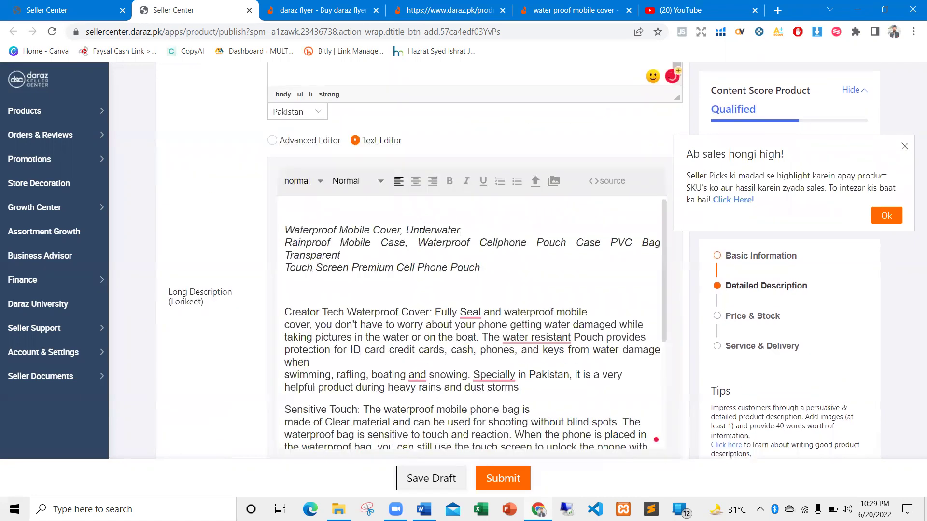
Step: Make the long description's opening line "Waterproof Mobile Cover, Underwater" bold
key(ctrl+shift+Left)
key(ctrl+shift+Left)
key(ctrl+shift+Left)
key(ctrl+shift+Left)
click(450, 182)
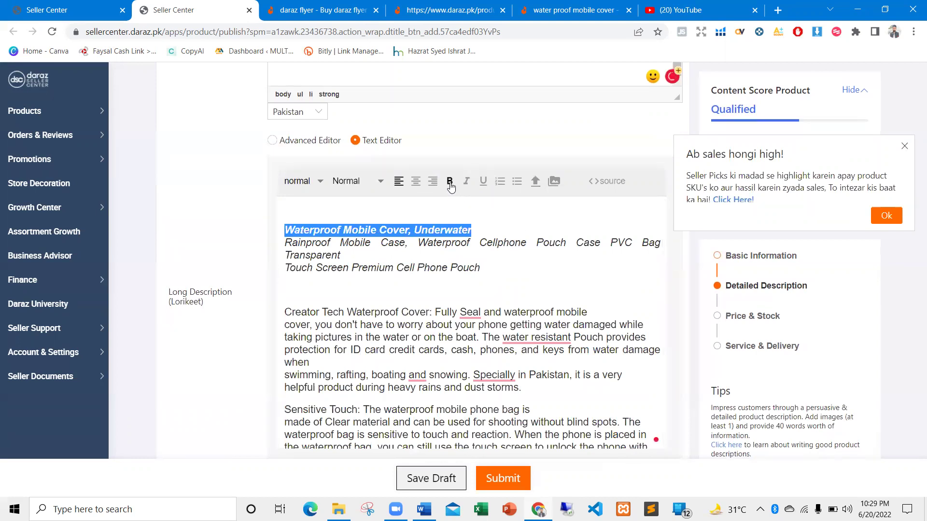
Step: Try adding blank lines after "Waterproof Mobile Cover, Underwater" in the long description, and remove them again
click(480, 231)
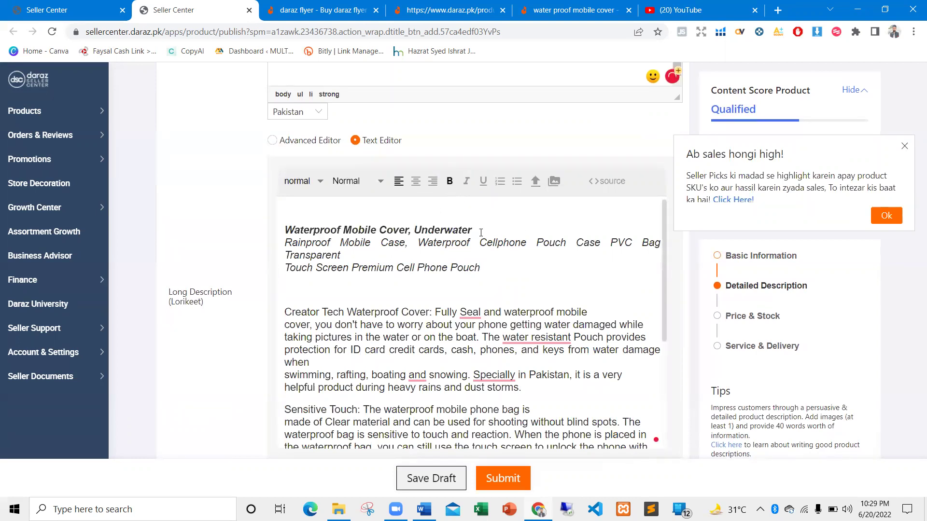
key(Return)
key(Return)
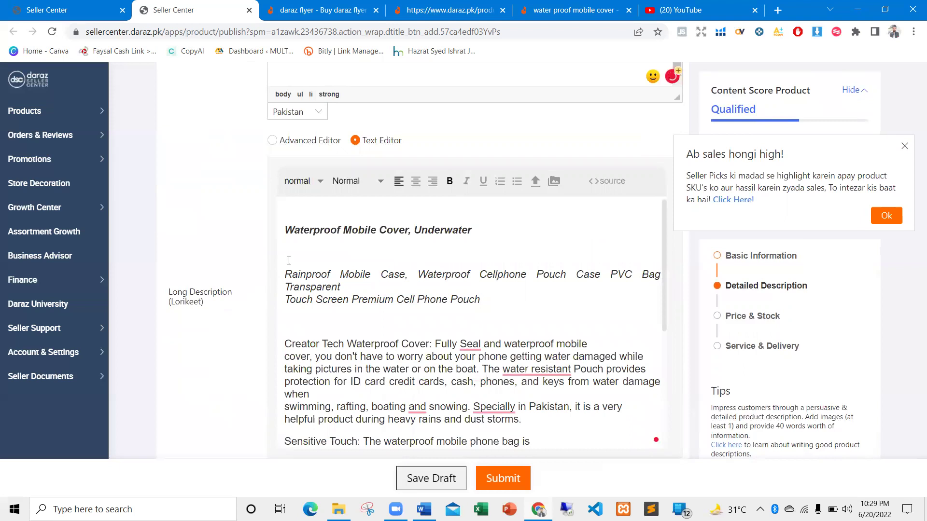
key(BackSpace)
key(BackSpace)
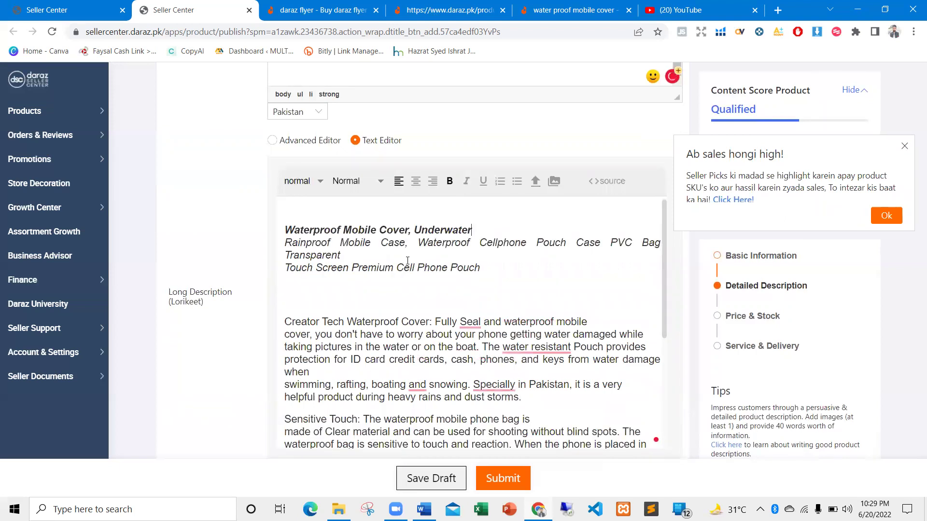
Step: Delete the word "Cellphone" from the long description's italic "Rainproof Mobile Case" line, keeping a space before "Pouch Case"
click(478, 243)
key(BackSpace)
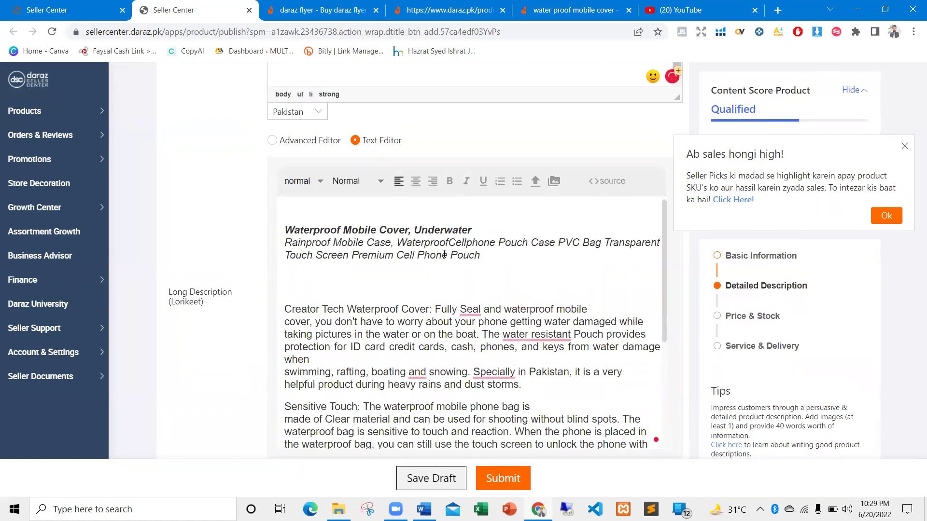
double_click(467, 247)
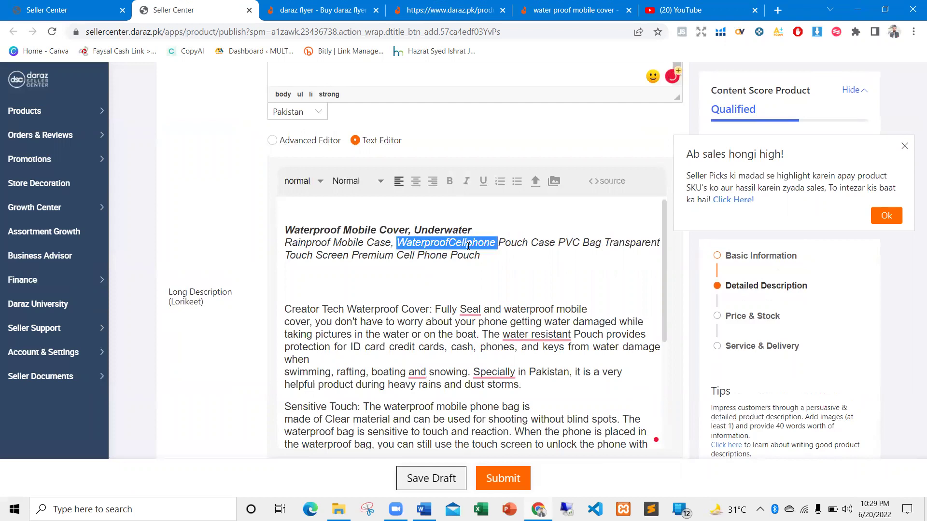
click(494, 244)
key(BackSpace)
key(BackSpace)
key(BackSpace)
key(BackSpace)
key(BackSpace)
key(BackSpace)
key(BackSpace)
key(BackSpace)
key(BackSpace)
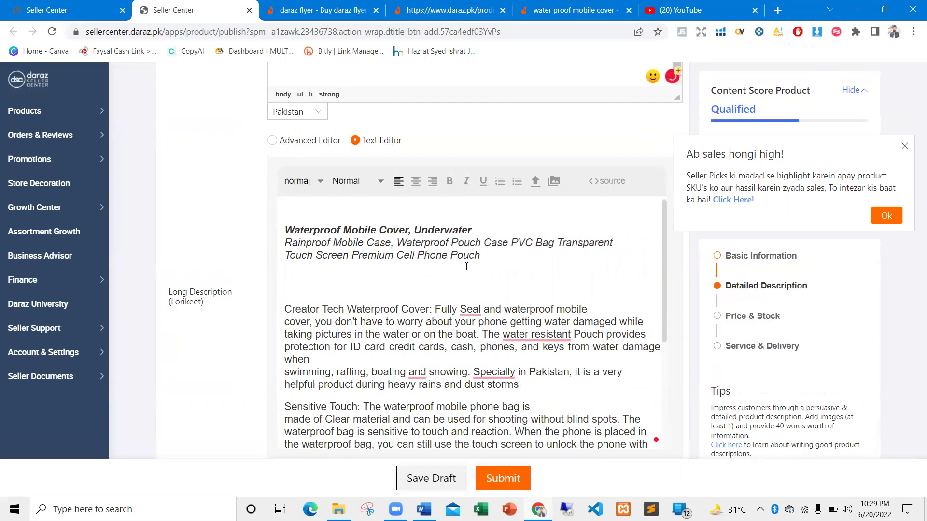
Step: Add a blank line below the long description's italic title and browse the My Gallery folder for an image to insert
key(Return)
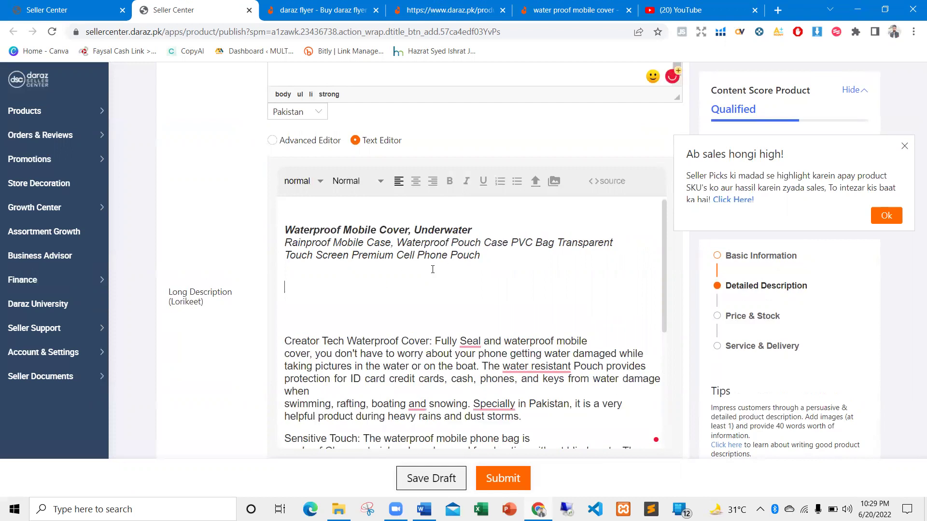
click(554, 181)
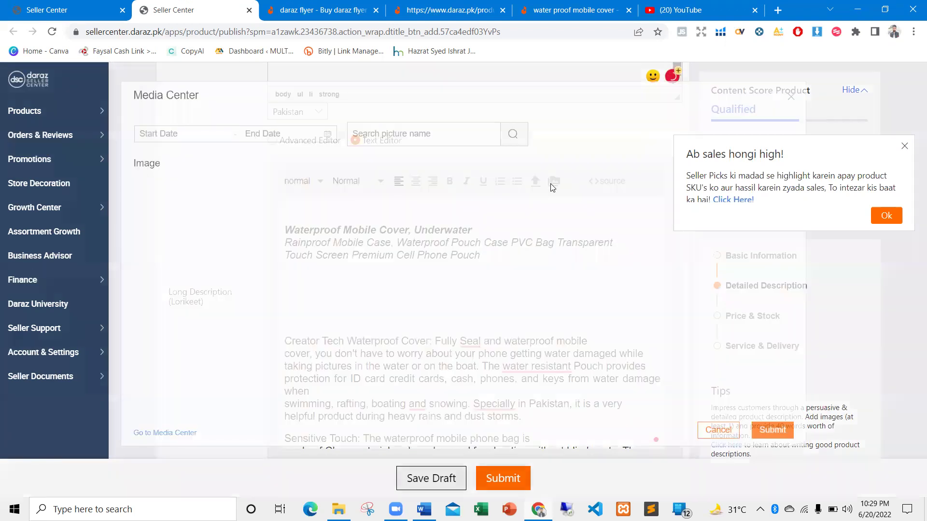
click(905, 146)
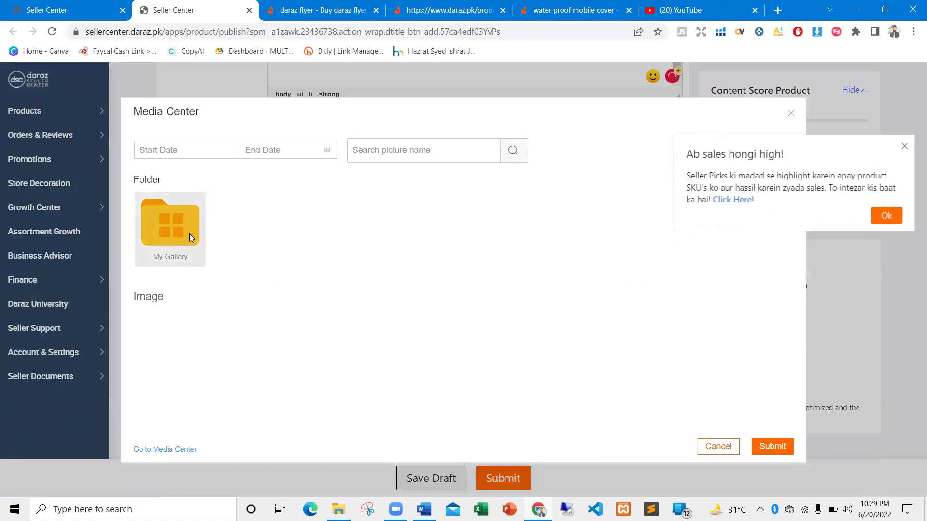
click(904, 146)
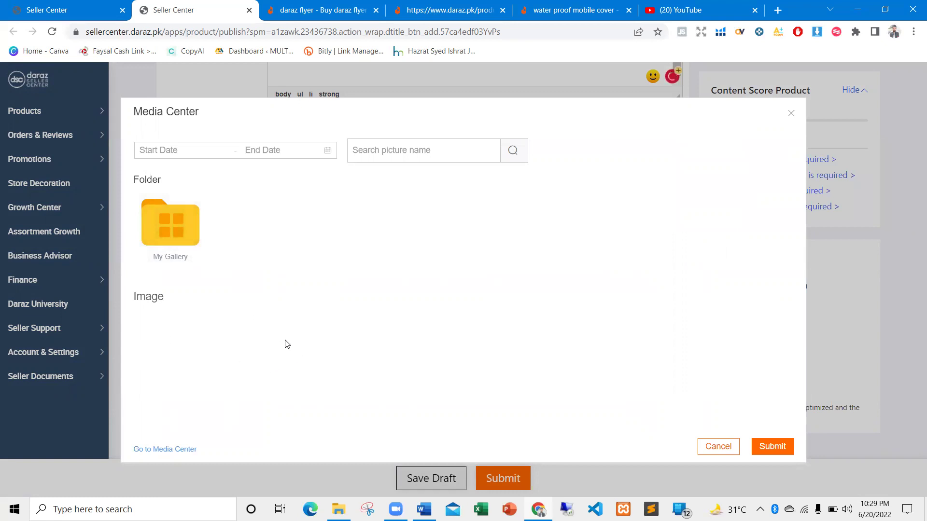
click(169, 234)
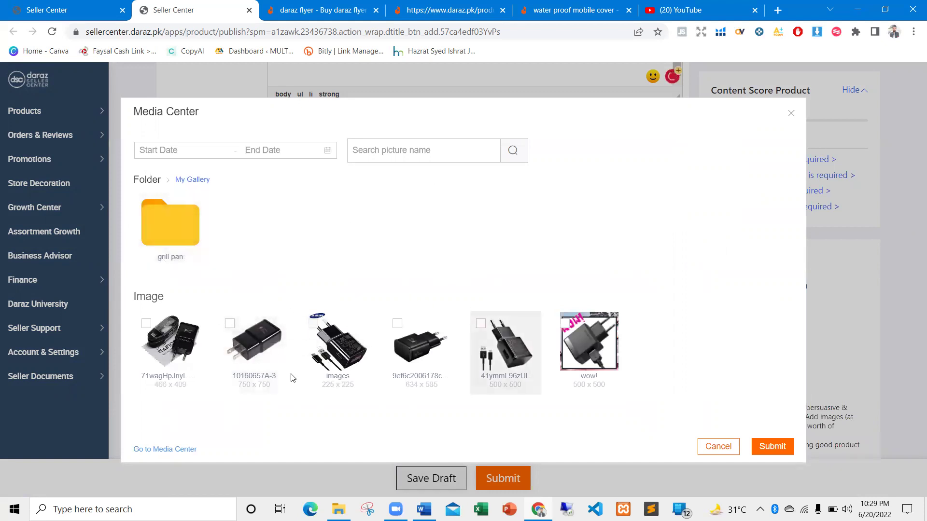
Step: Go to the full Media Center and create a new folder named "waterproof mobile cover"
click(174, 450)
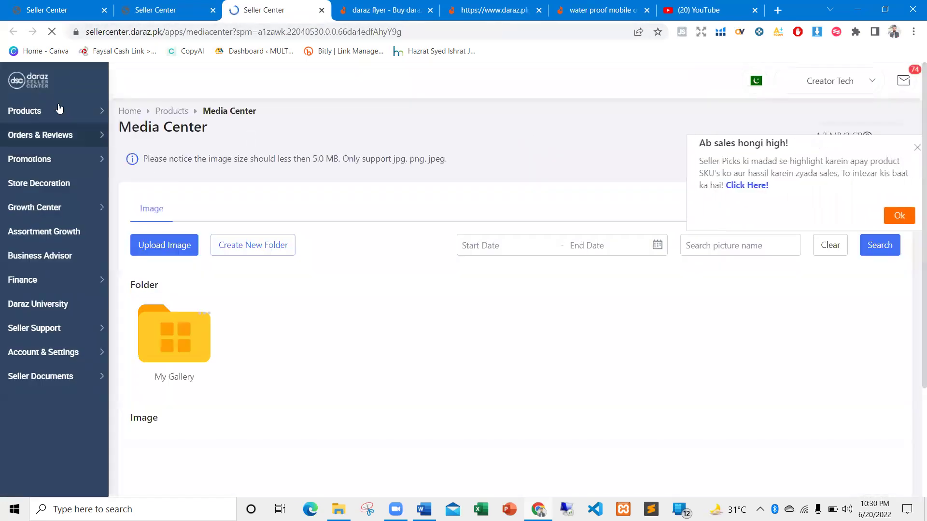
mouse_move(60, 109)
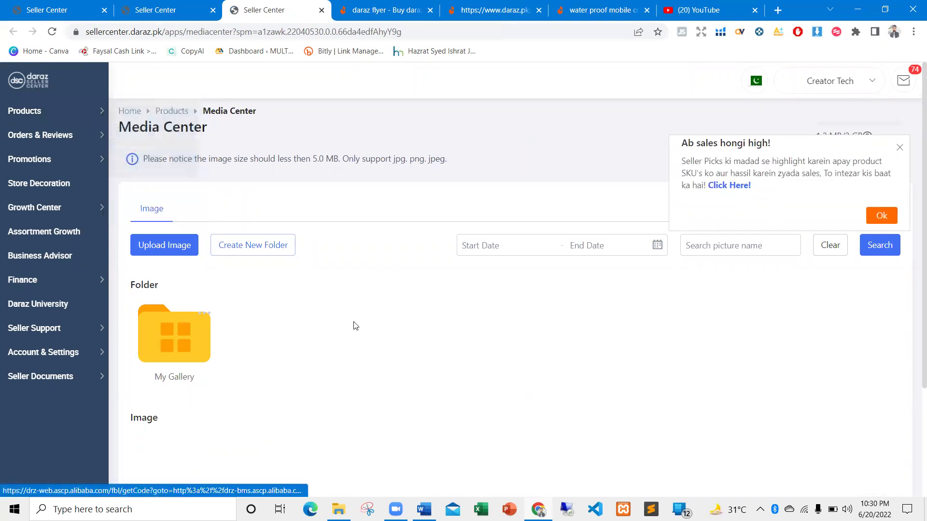
click(251, 250)
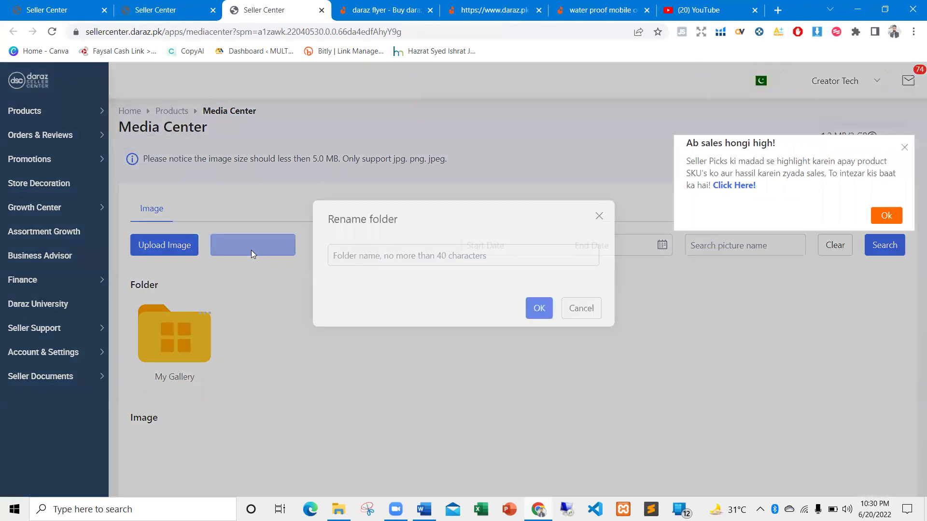
click(368, 268)
text(waterproof mo)
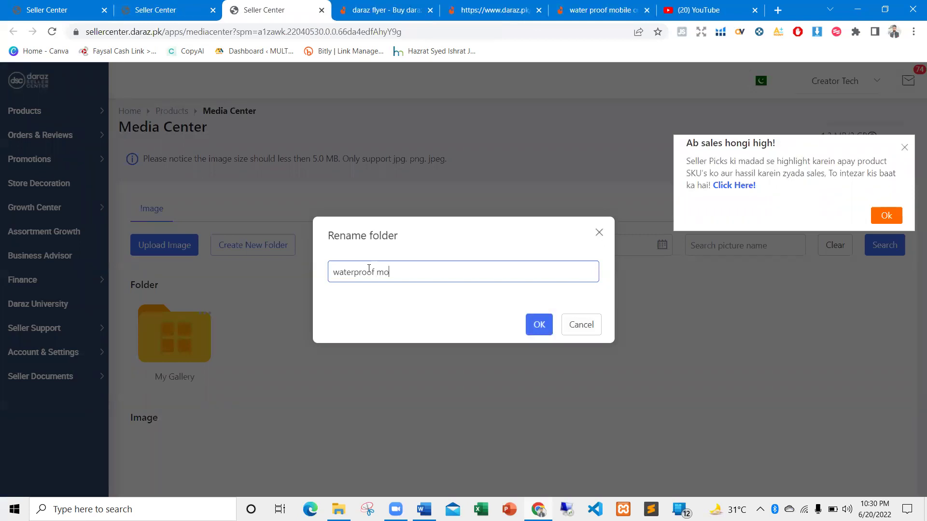
text(bile cover)
click(540, 325)
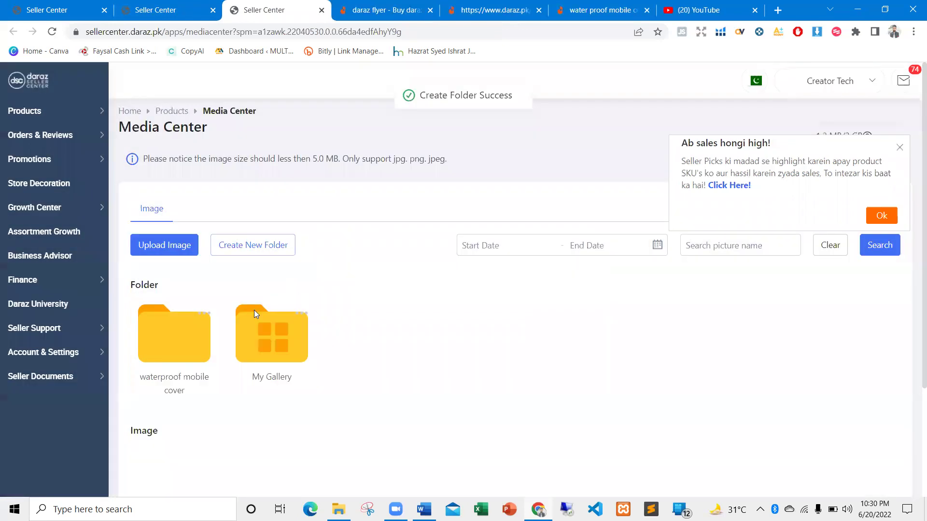
Step: Start an image upload in the "waterproof mobile cover" folder, browse to the nested images folder in Downloads, and dismiss the sales pop-up
click(185, 331)
click(165, 244)
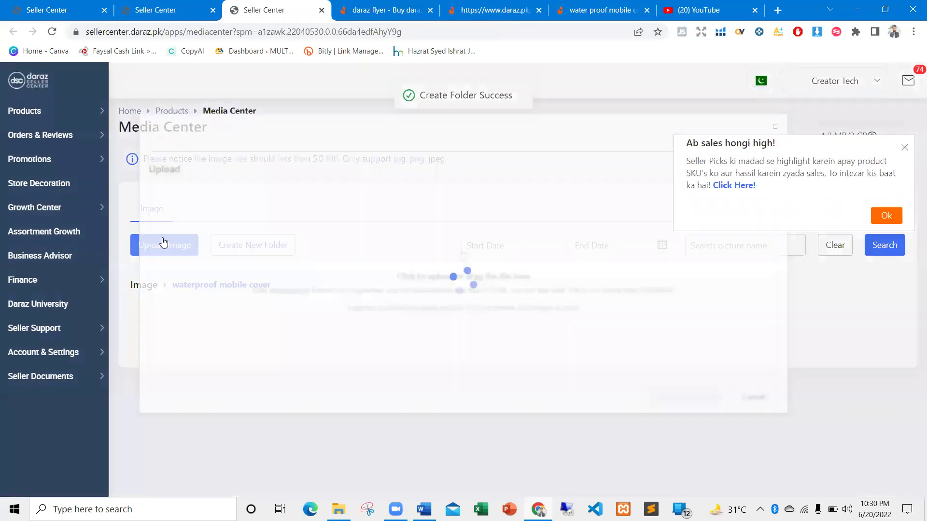
click(380, 241)
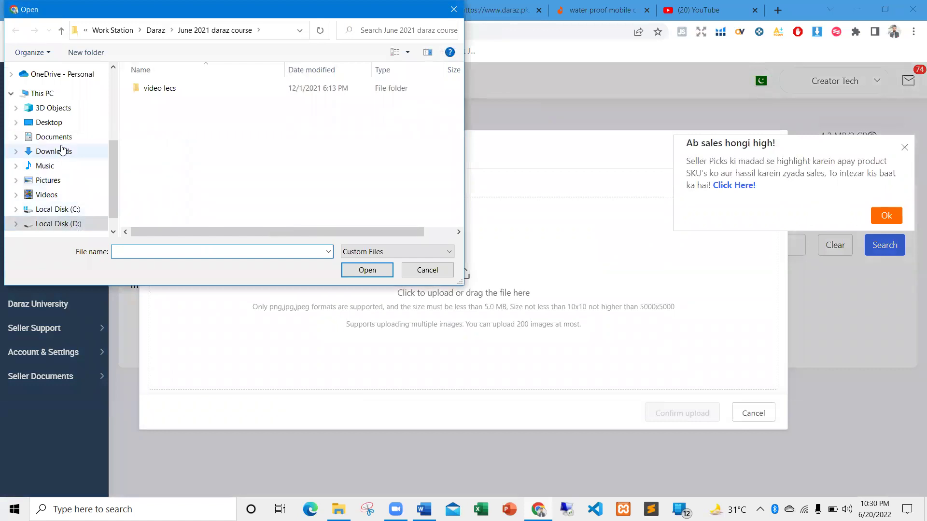
click(61, 151)
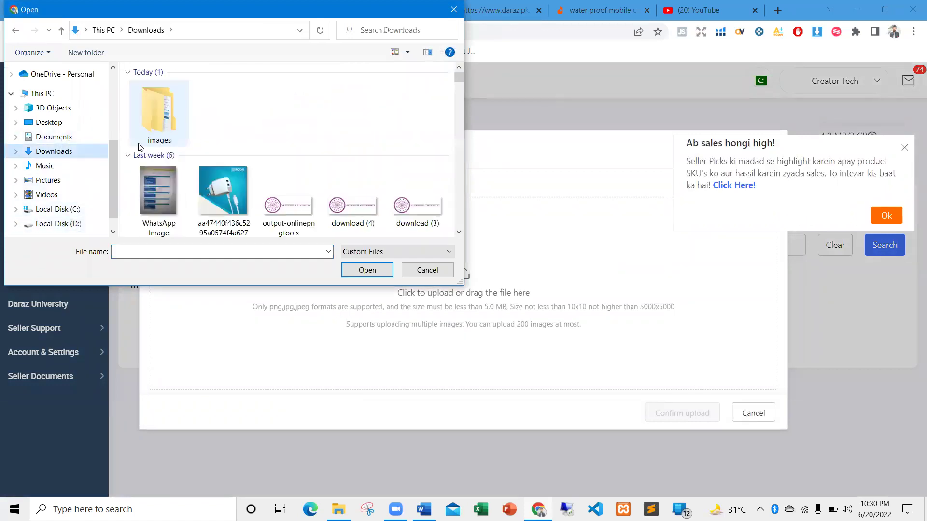
double_click(165, 129)
double_click(147, 88)
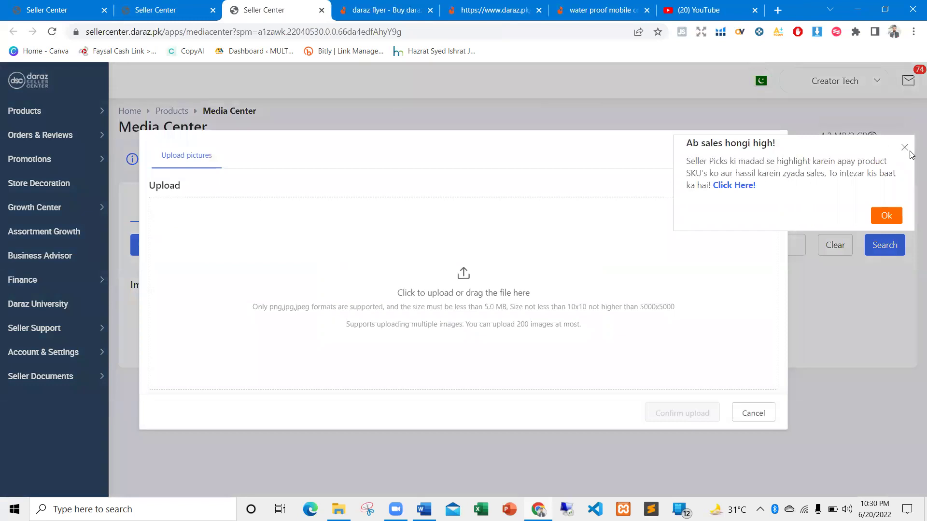
click(904, 147)
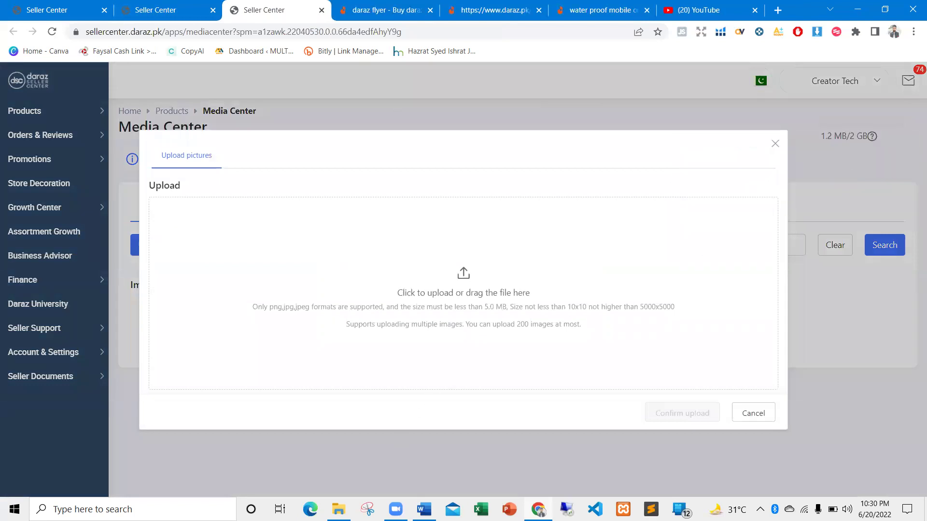
Step: Switch to File Explorer and examine the logo and watermark on picture 1.png enlarged, then return to the upload page
key(alt+Tab)
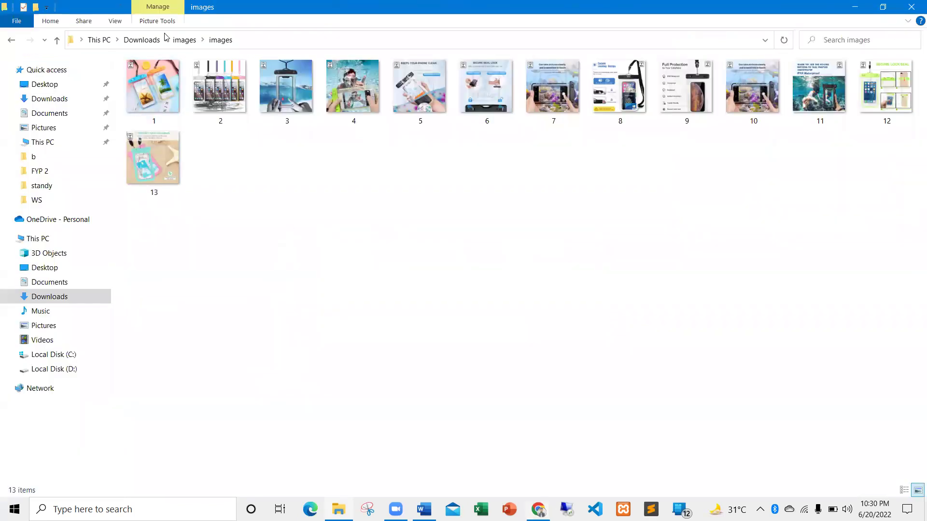
double_click(157, 103)
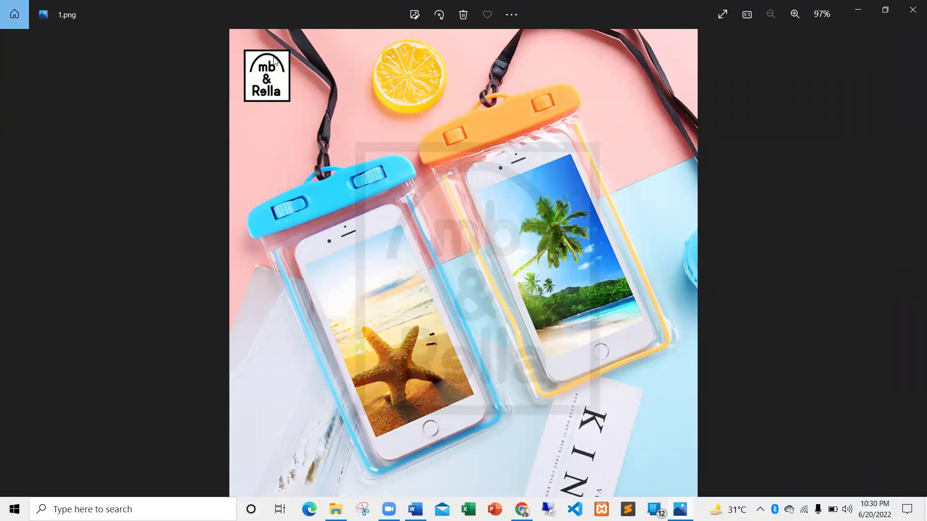
key(ctrl+plus)
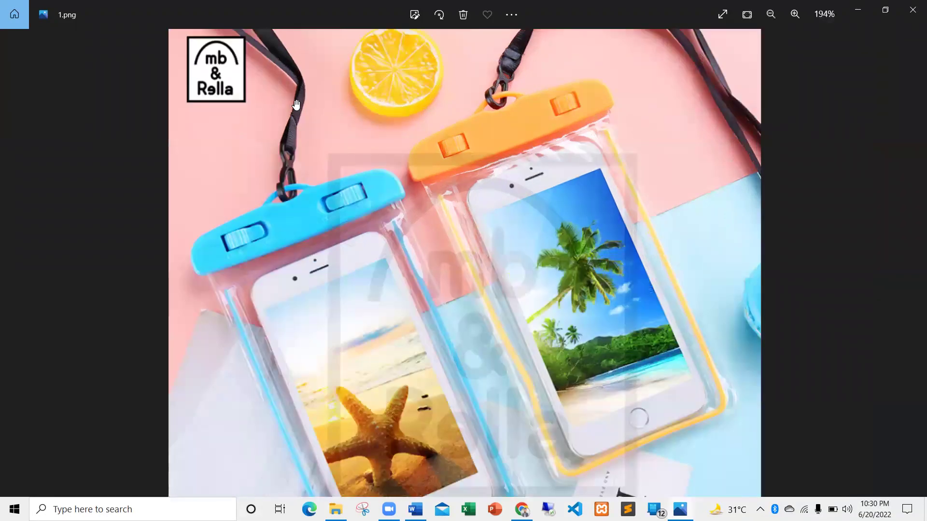
key(ctrl+minus)
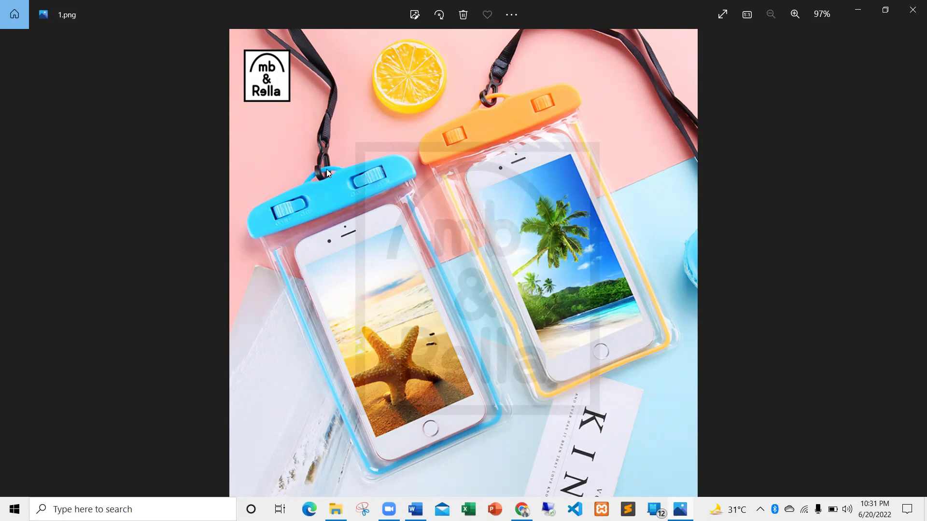
click(913, 9)
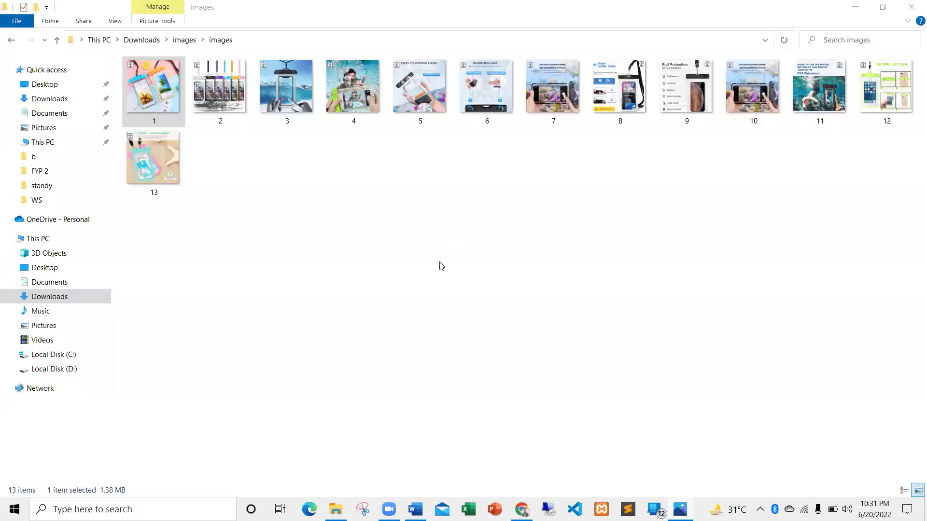
click(324, 214)
key(alt+Tab)
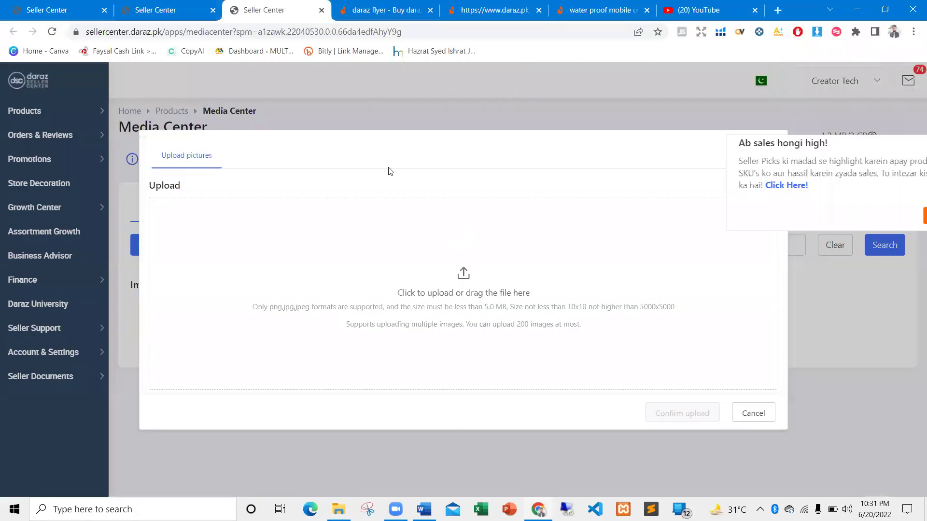
Step: Open the Alibaba website in a new browser tab and search it for "waterproof mobile cover"
click(778, 10)
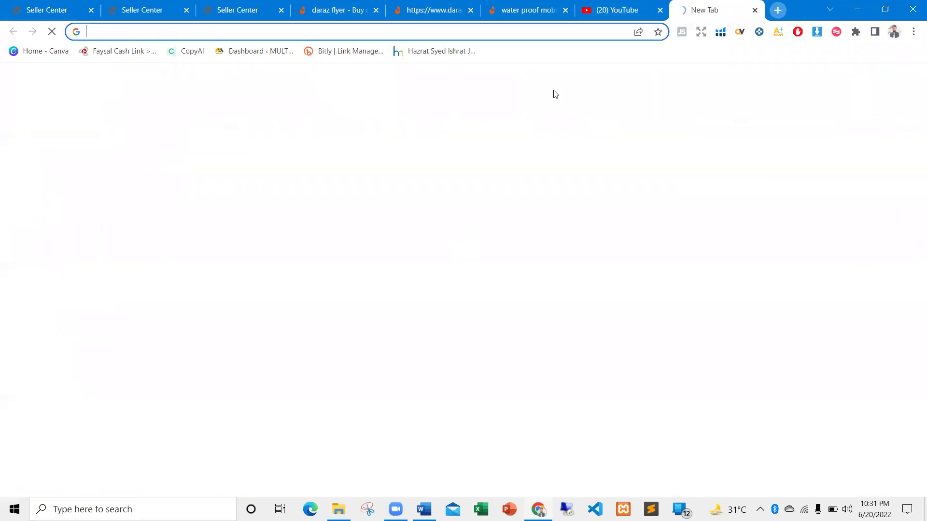
text(alibaba)
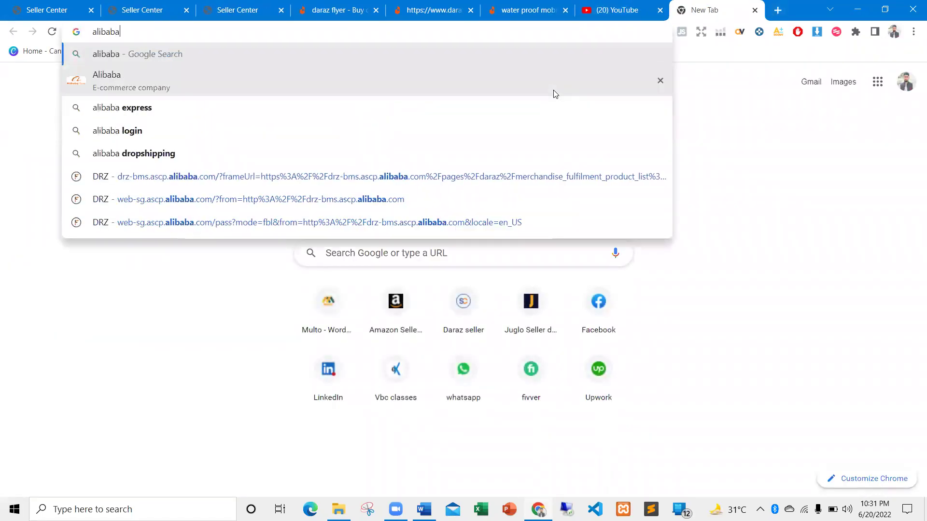
key(Return)
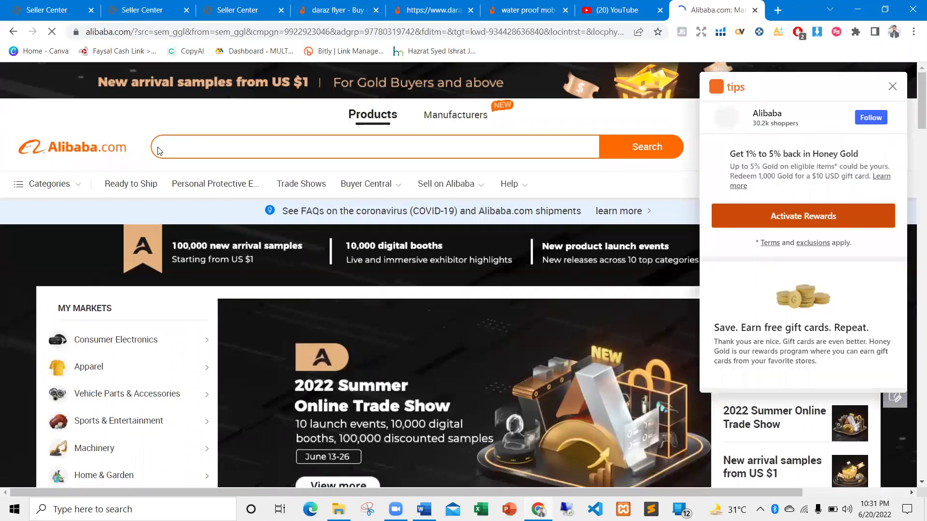
click(892, 86)
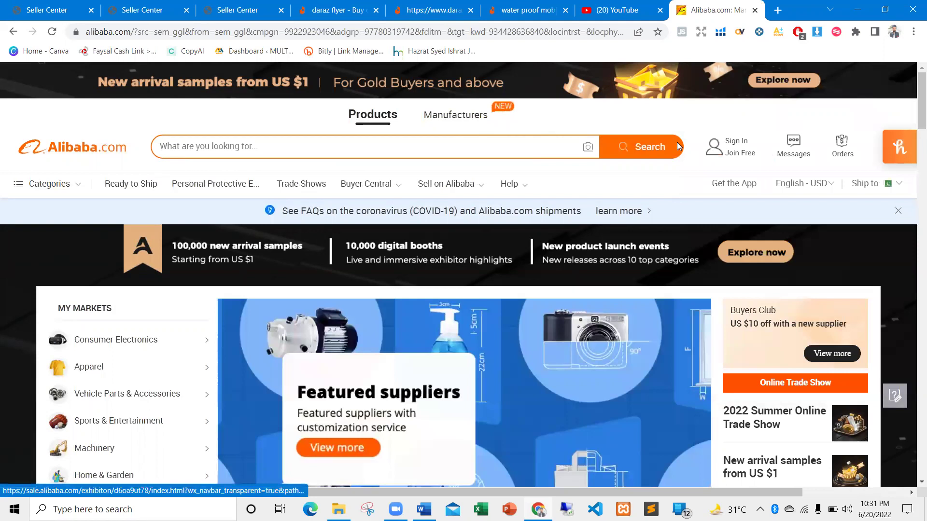
click(343, 147)
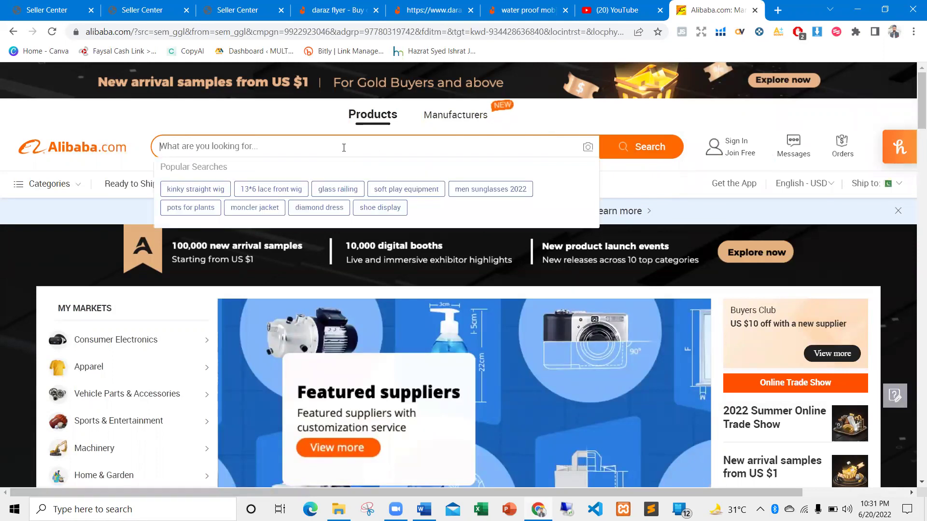
text(waterproof mo)
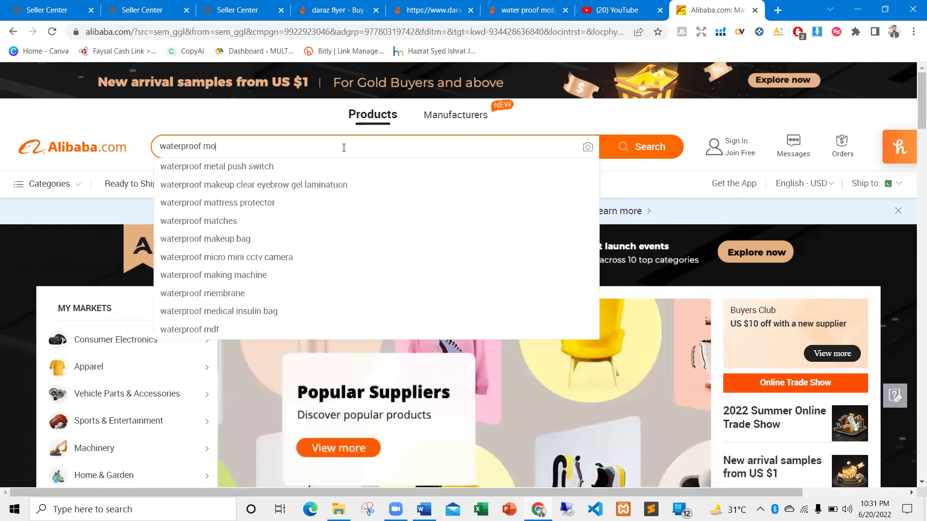
text(bile cover)
key(Return)
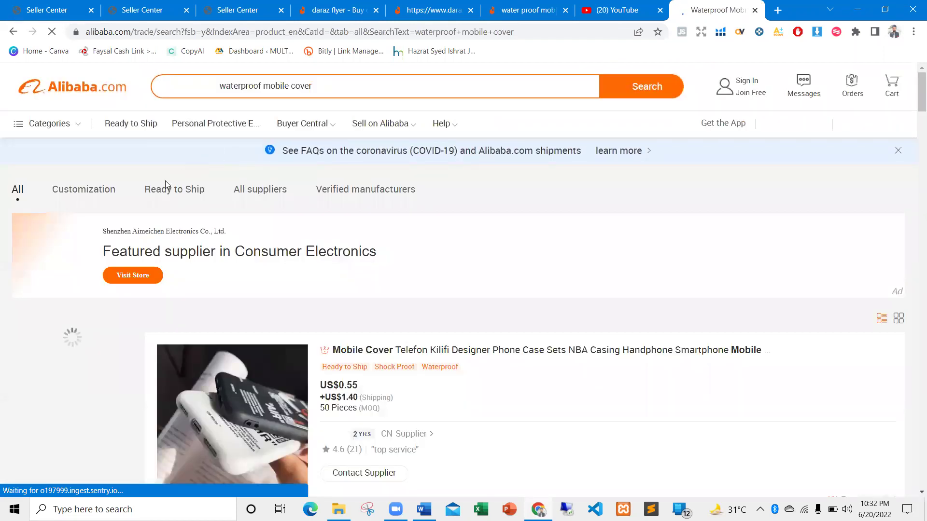
Step: Open the "Waterproof Mobile Waterproof 2021 Hot Selling Universal Water Proof PVC" search result in its own tab
scroll(375, 201, down, 4)
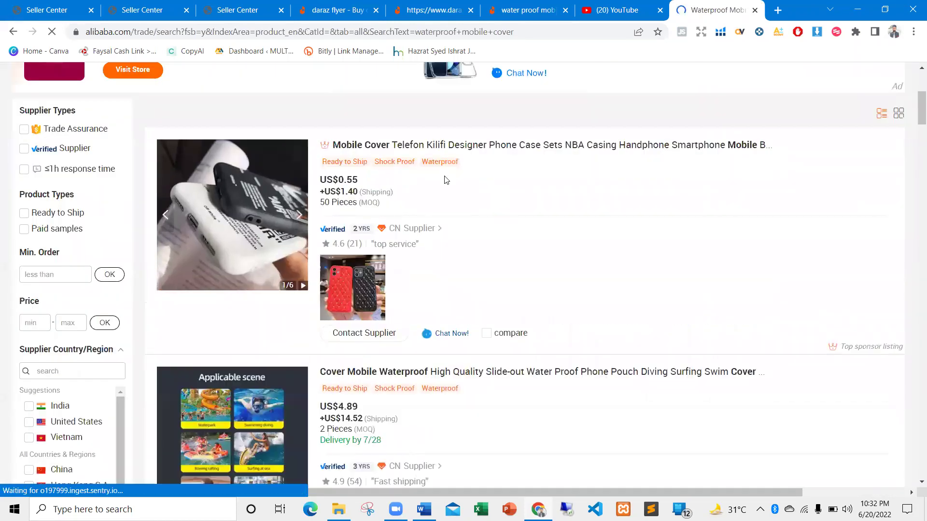
scroll(433, 201, down, 4)
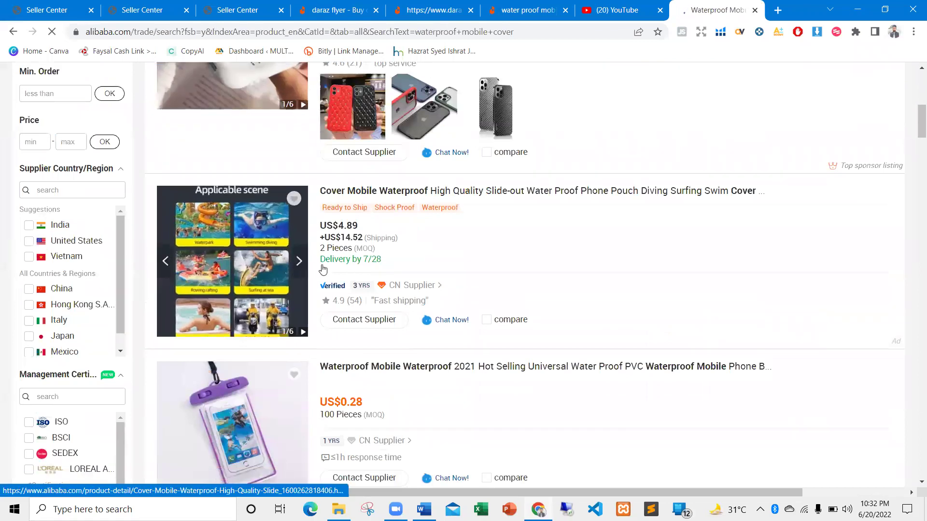
scroll(268, 251, down, 5)
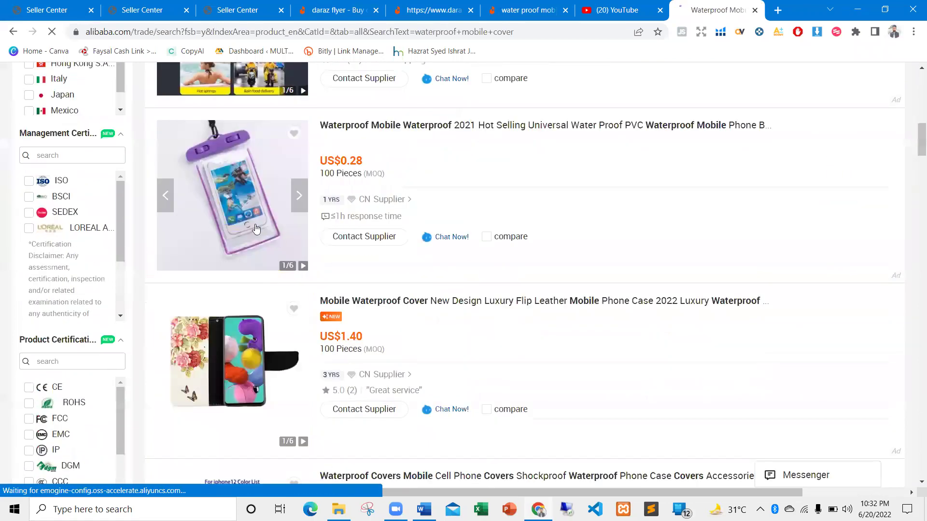
right_click(211, 195)
click(253, 207)
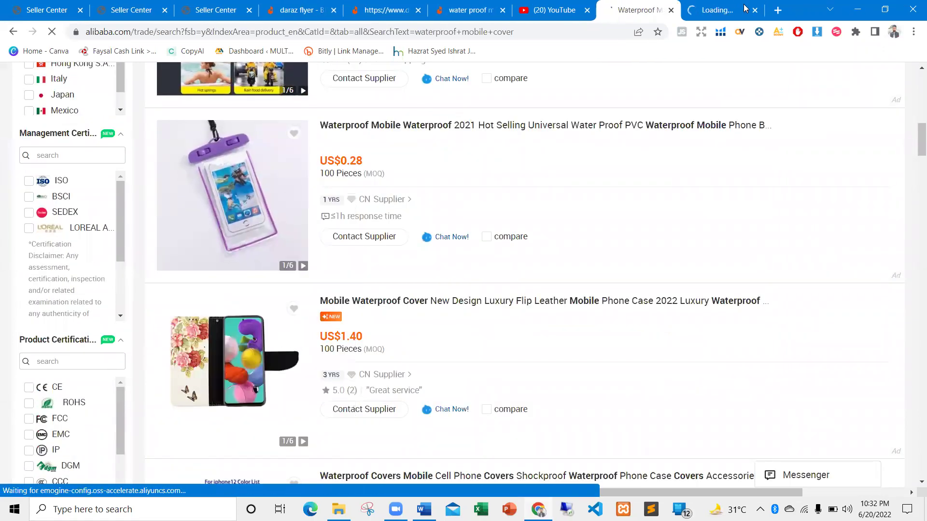
click(751, 9)
Step: Look over the PVC phone bag's product pictures, dismiss the rewards pop-up, and close the product page
scroll(180, 311, down, 4)
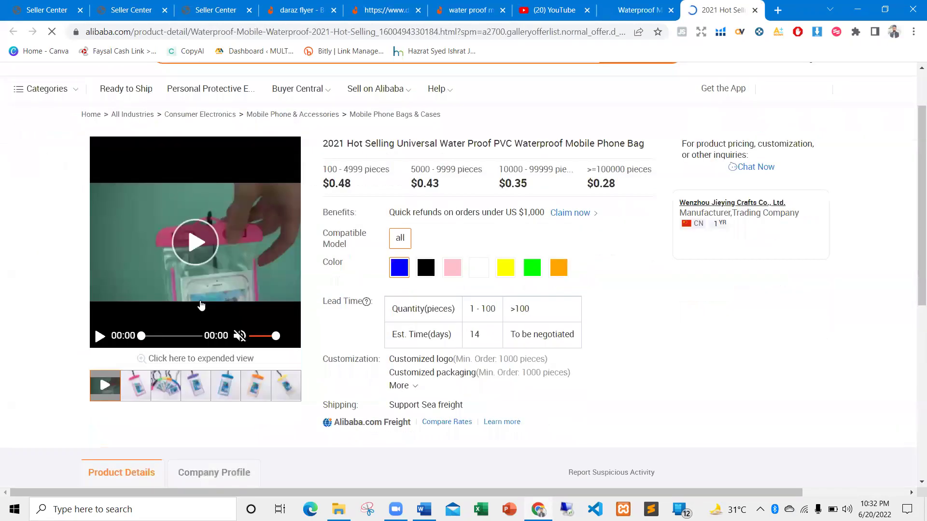
scroll(114, 336, up, 1)
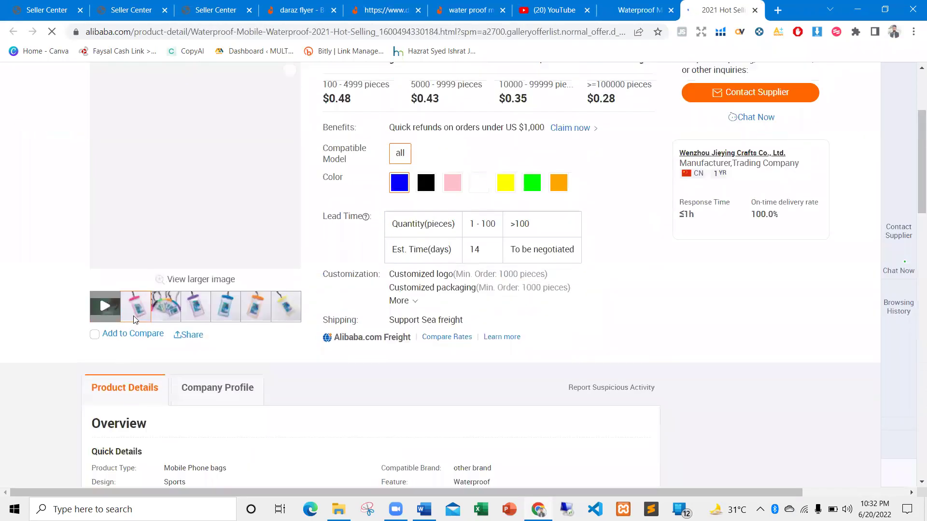
scroll(133, 316, up, 3)
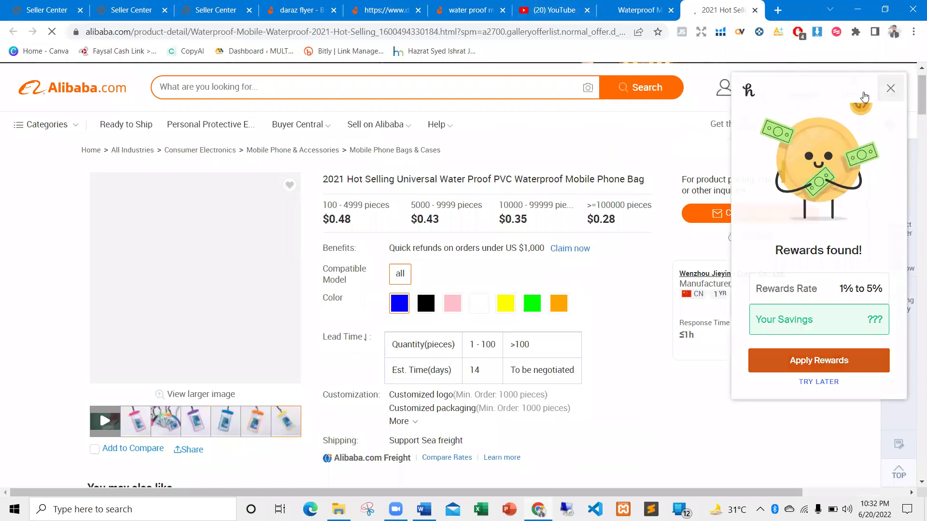
click(884, 96)
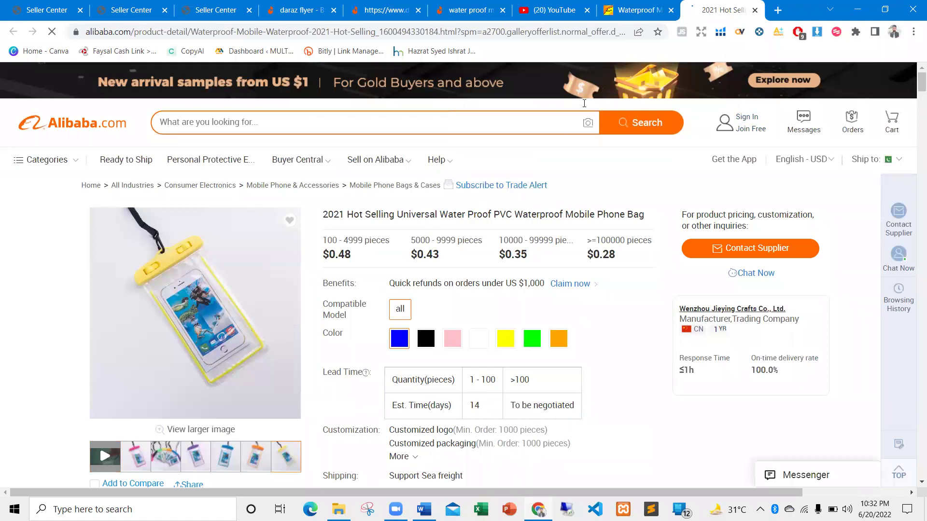
click(754, 11)
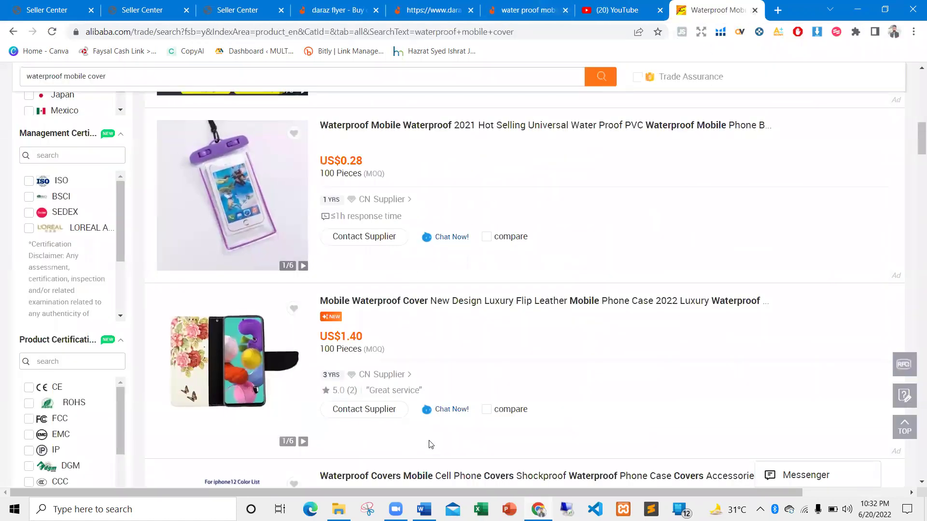
Step: Switch to Word and view the description paragraphs through "For All Seasons" in the 30-Waterproof Mobile Cover document
scroll(431, 444, down, 5)
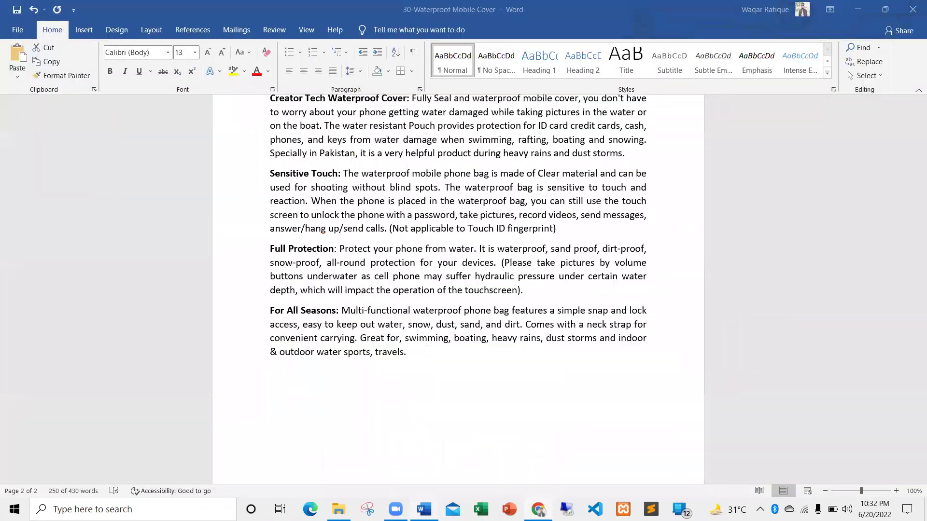
key(alt+Tab)
shift+click(412, 419)
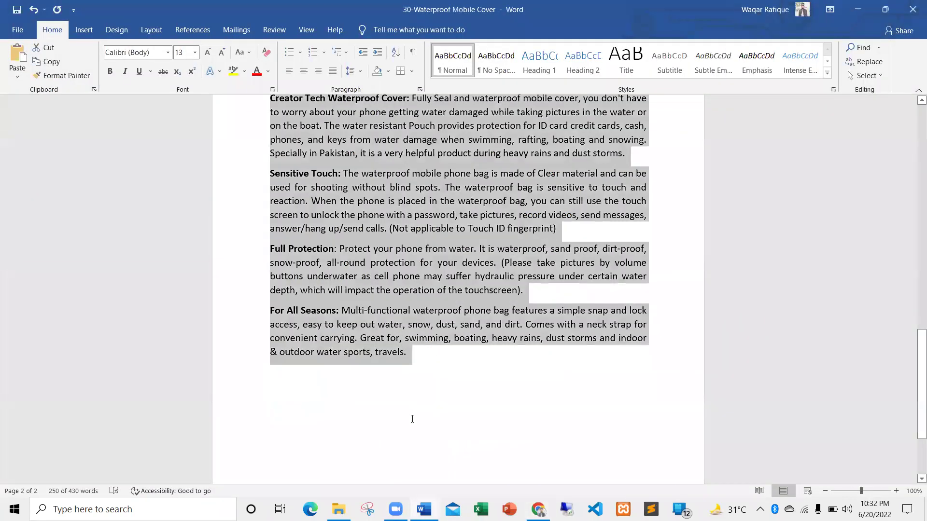
Step: Switch to the browser, close the Alibaba and YouTube pages, and bring up the Seller Center Media Center upload page
click(403, 440)
key(alt+Tab)
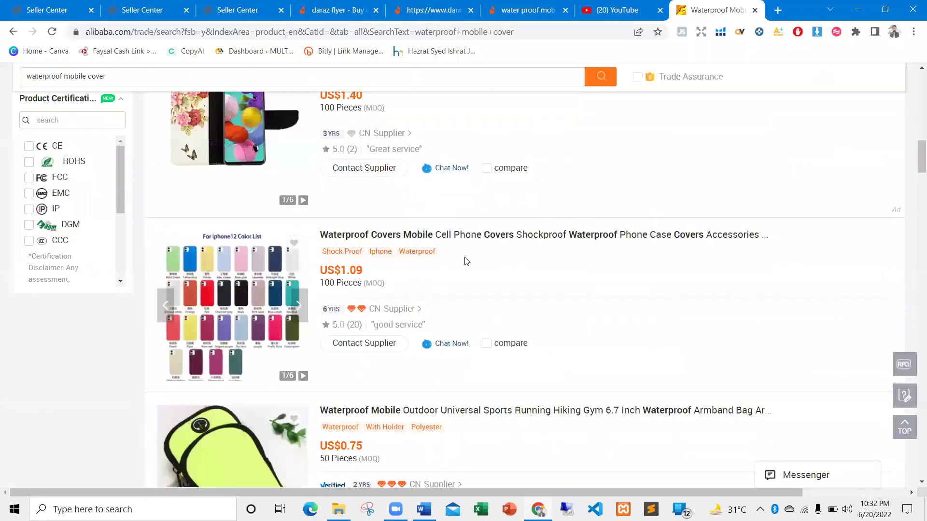
click(754, 9)
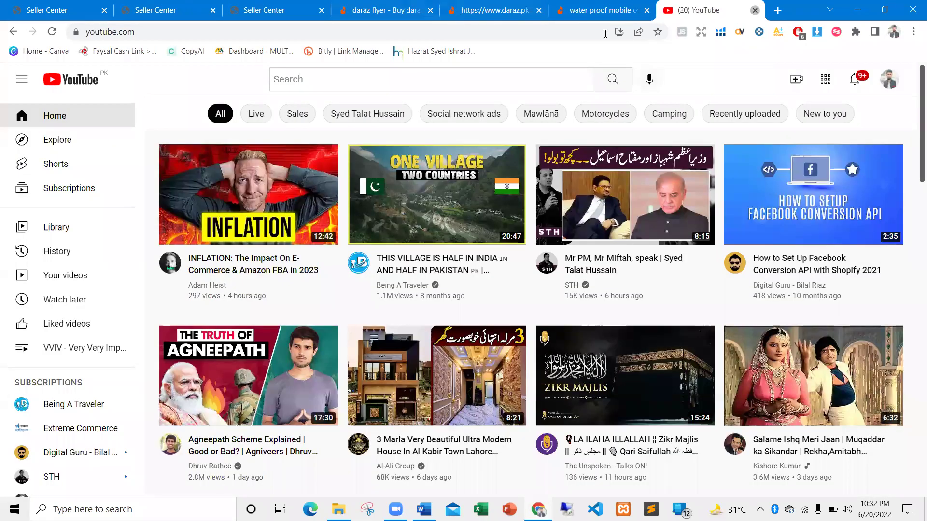
click(754, 9)
click(311, 6)
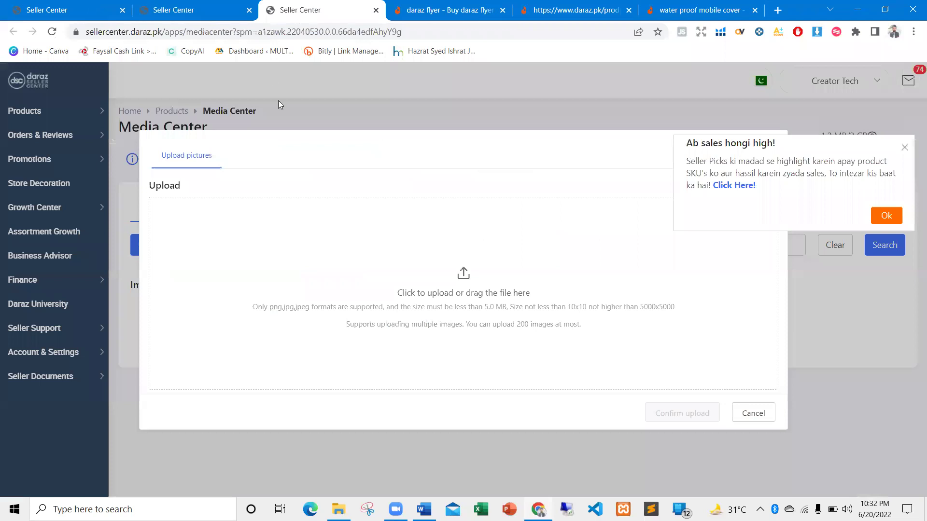
Step: Switch to the images folder in File Explorer and rename image 1 as "Mobile Waterproof Cover"
key(alt+Tab)
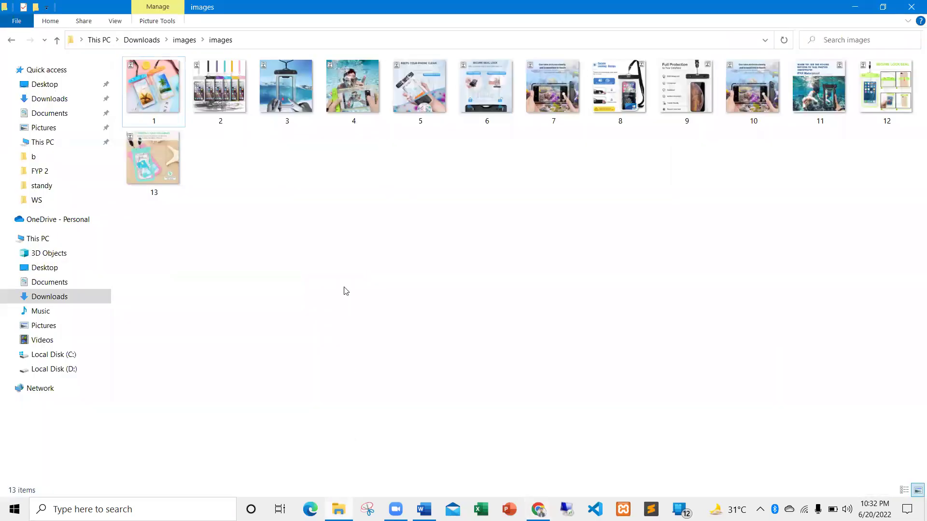
click(148, 101)
right_click(148, 101)
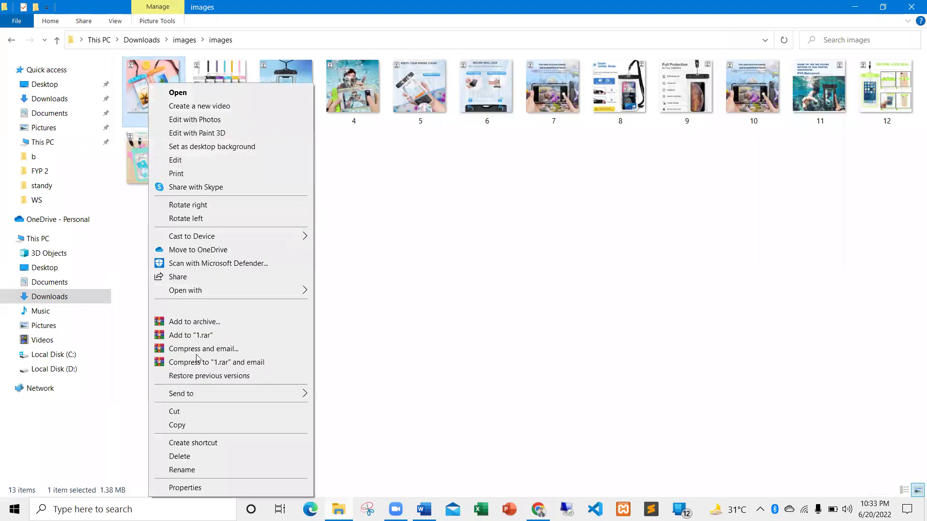
click(182, 470)
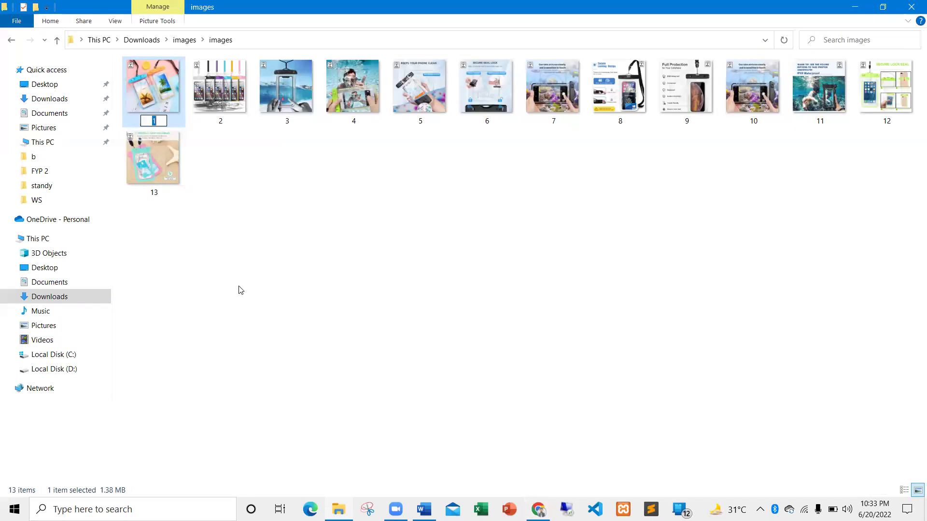
text(Mobile Water)
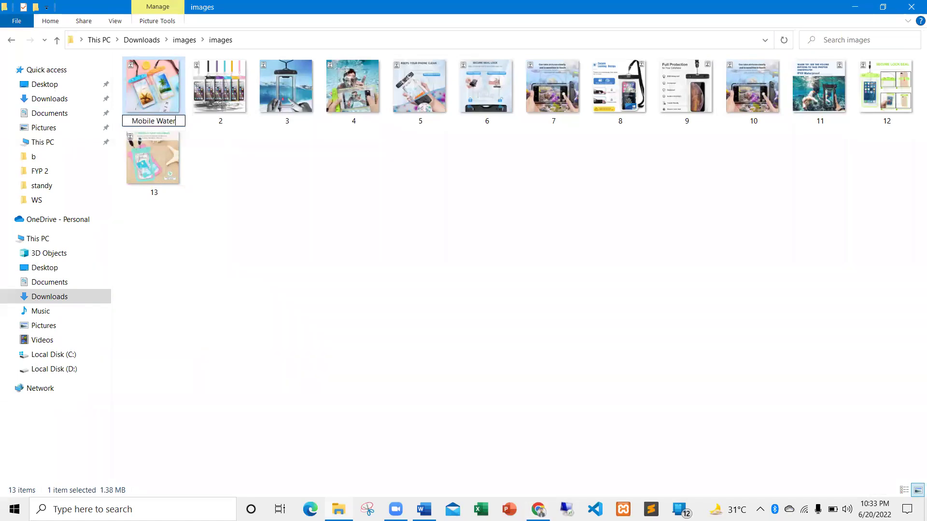
text(proof Cover)
key(Return)
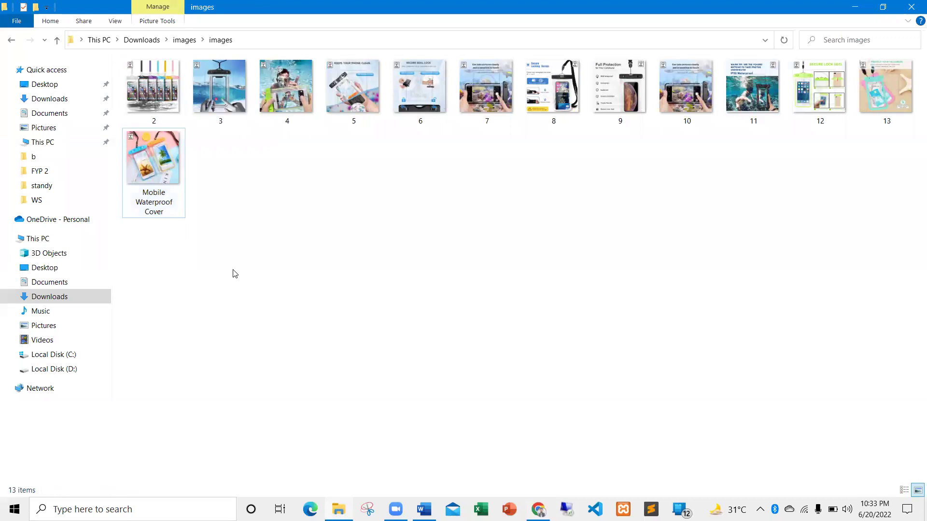
Step: Switch to the Daraz water proof mobile cover results in the browser and copy the search term "water proof mobile cover"
key(alt+Tab)
click(440, 6)
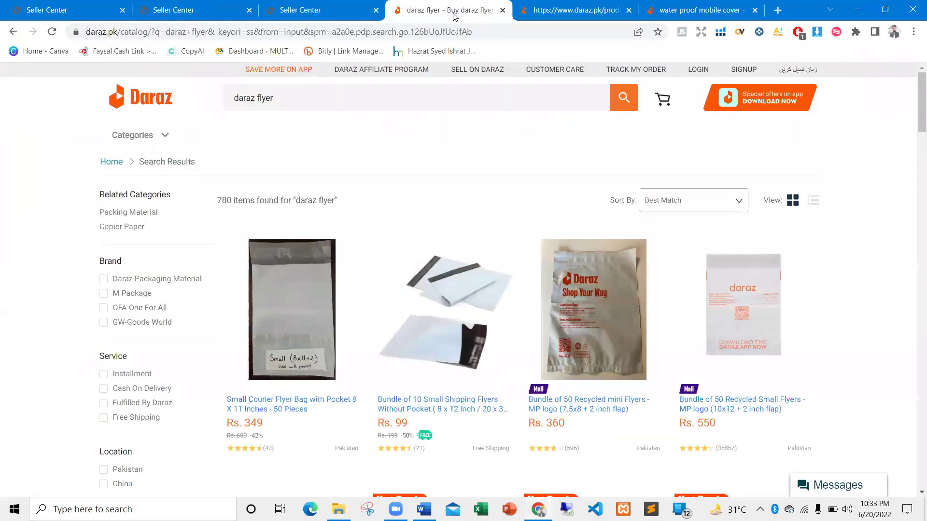
click(674, 9)
click(341, 100)
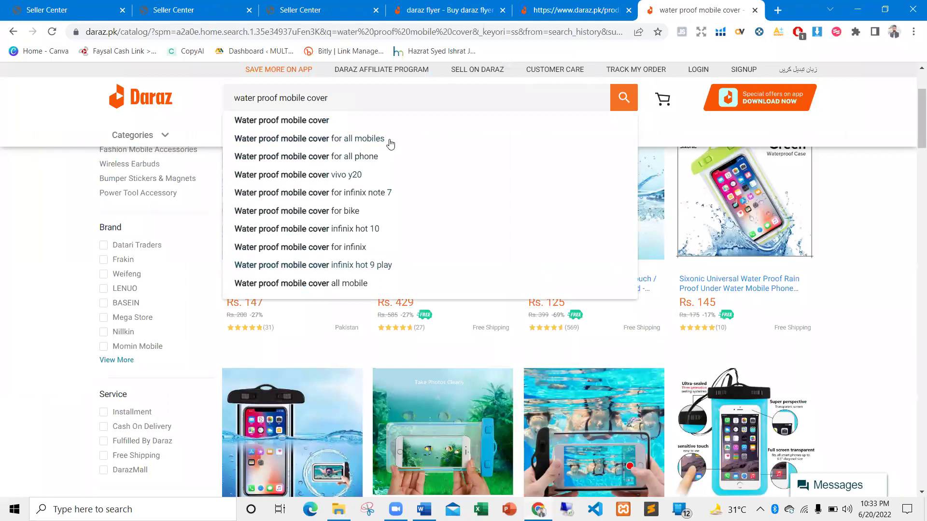
right_click(290, 139)
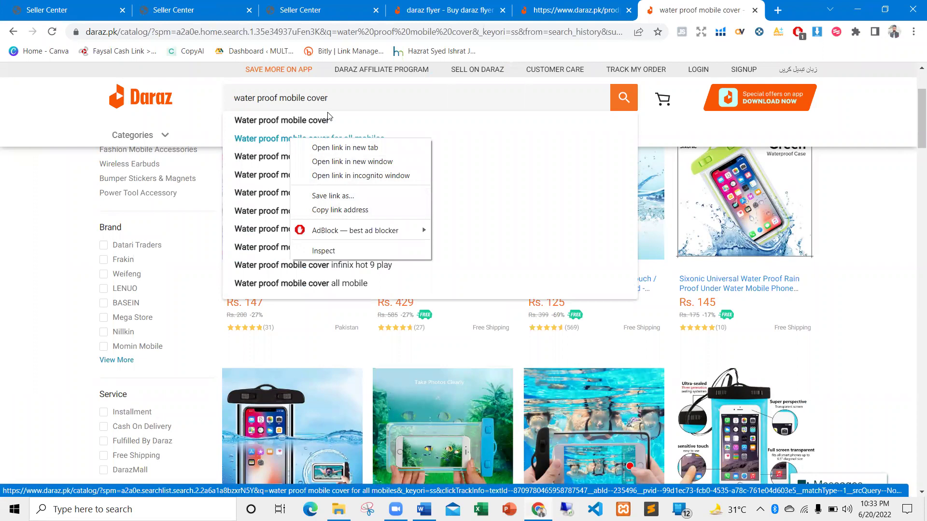
click(352, 97)
drag(351, 97, 235, 94)
key(ctrl+c)
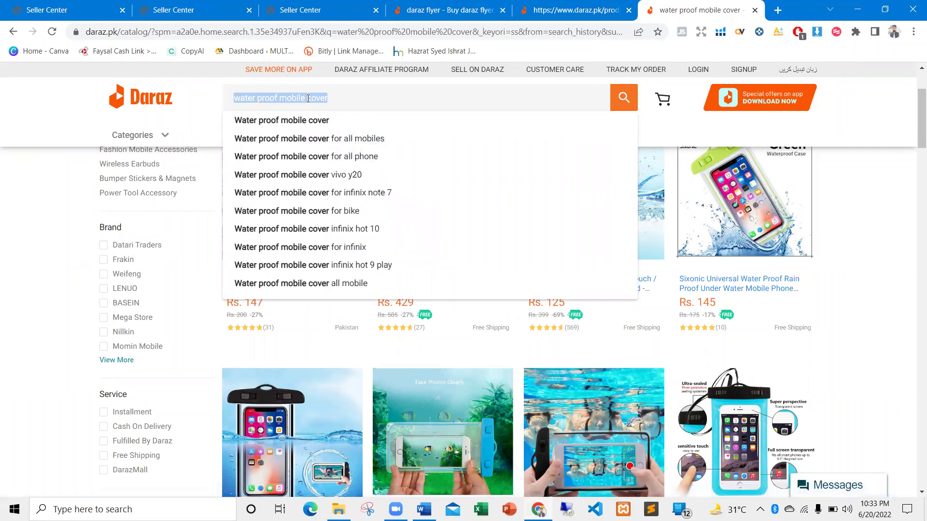
Step: Return to File Explorer and rename image 3 with the copied keyword "water proof mobile cover"
key(alt+Tab)
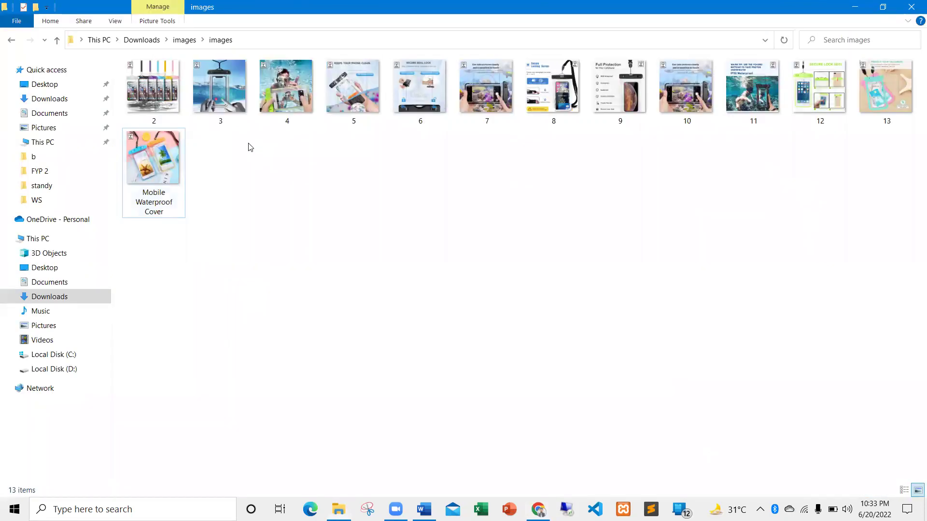
right_click(232, 84)
key(Escape)
right_click(211, 98)
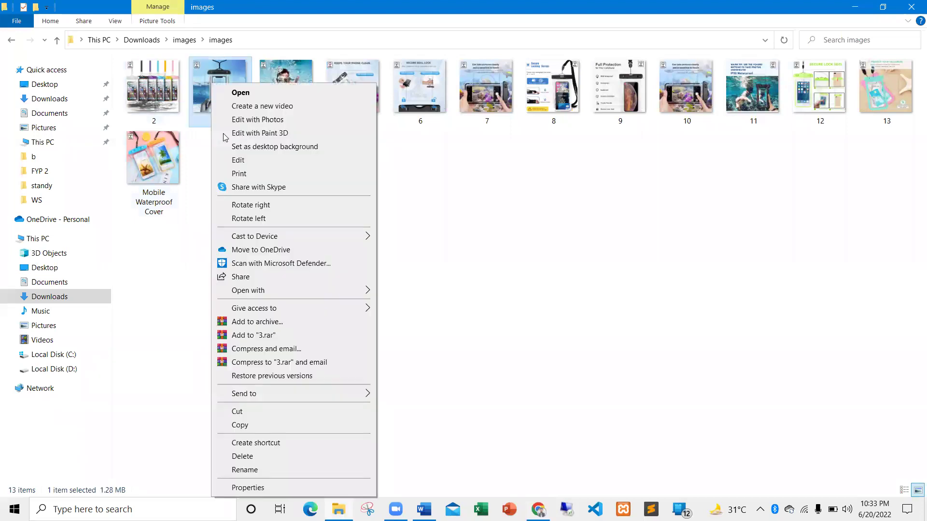
click(244, 470)
key(ctrl+v)
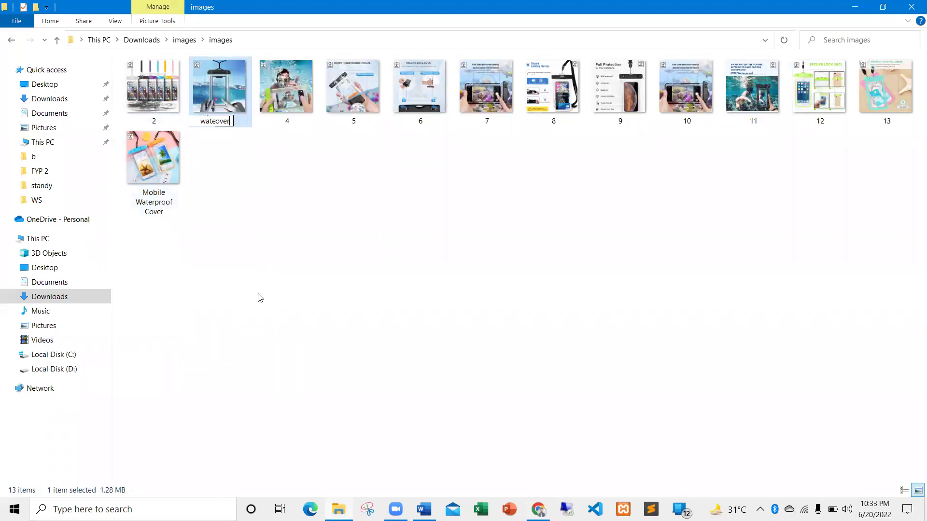
key(Return)
Step: Back in the browser, search Daraz for the suggested "water proof mobile cover for all mobiles" and copy that search term
key(alt+Tab)
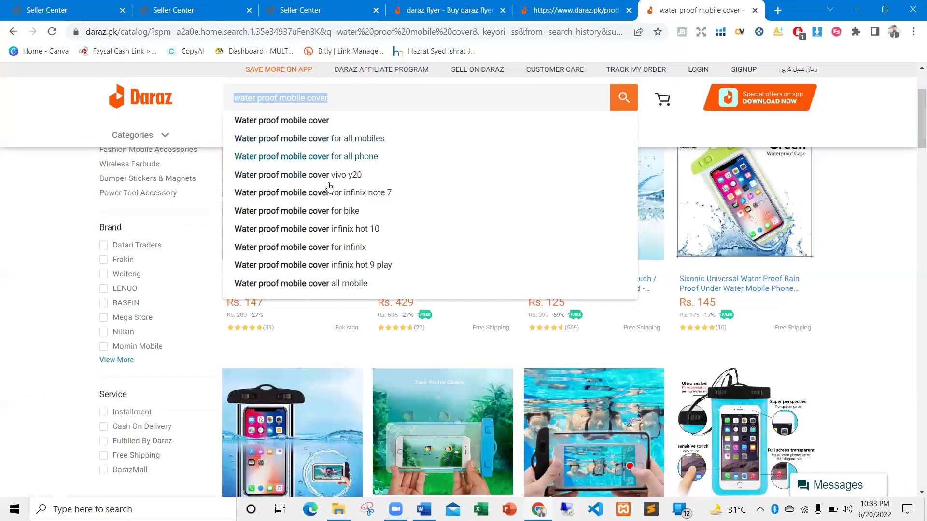
click(325, 140)
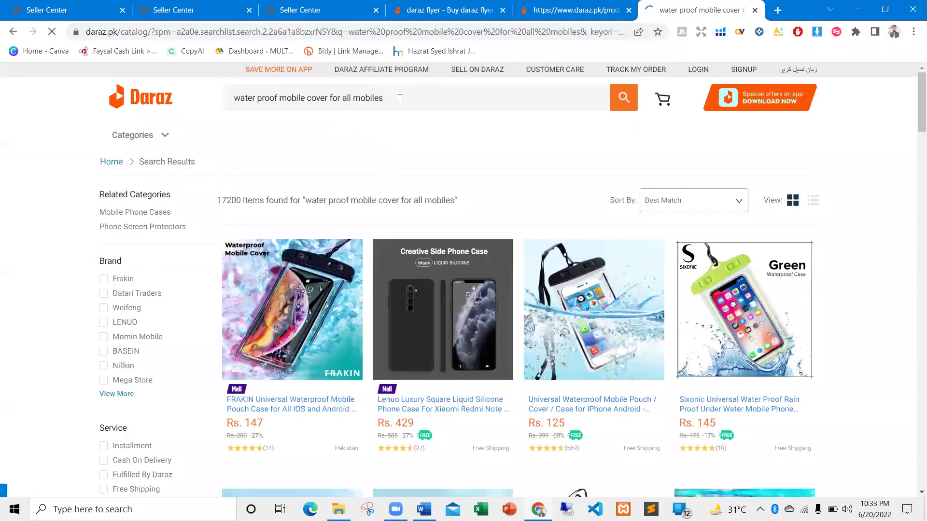
click(398, 98)
key(ctrl+c)
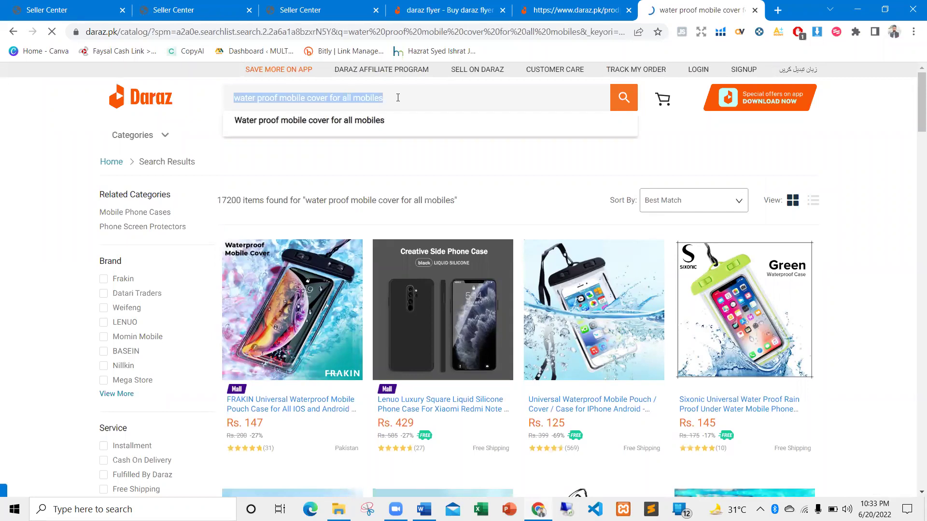
Step: Return to File Explorer and rename image 5 as "water proof mobile cover for all mobiles"
key(alt+Tab)
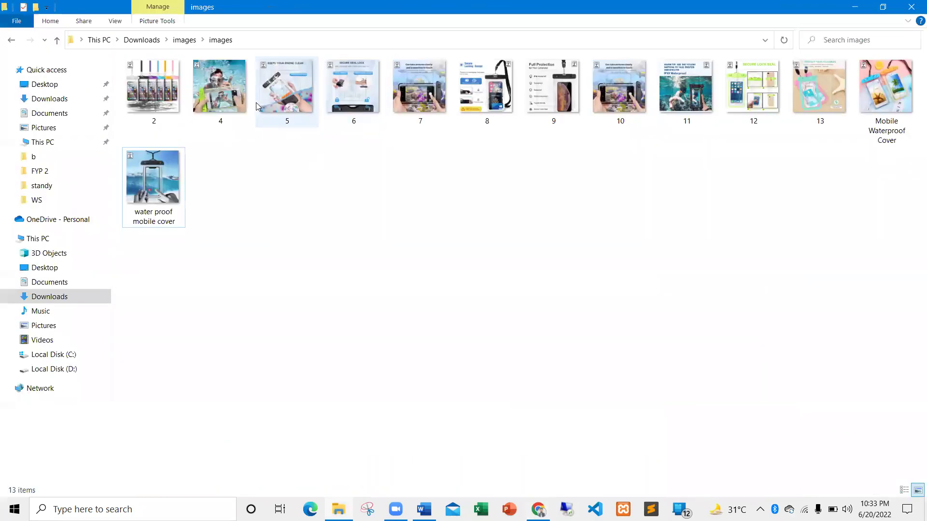
click(284, 92)
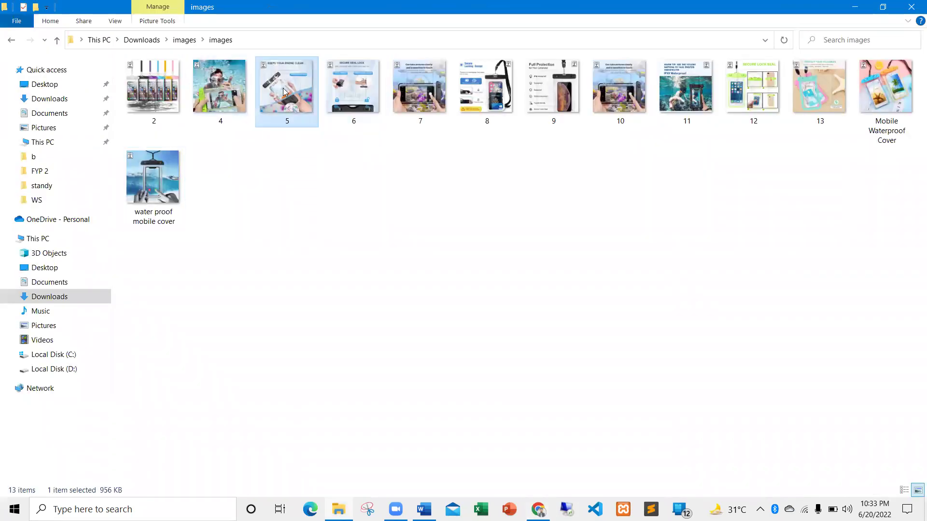
right_click(283, 92)
click(310, 470)
key(ctrl+v)
click(319, 196)
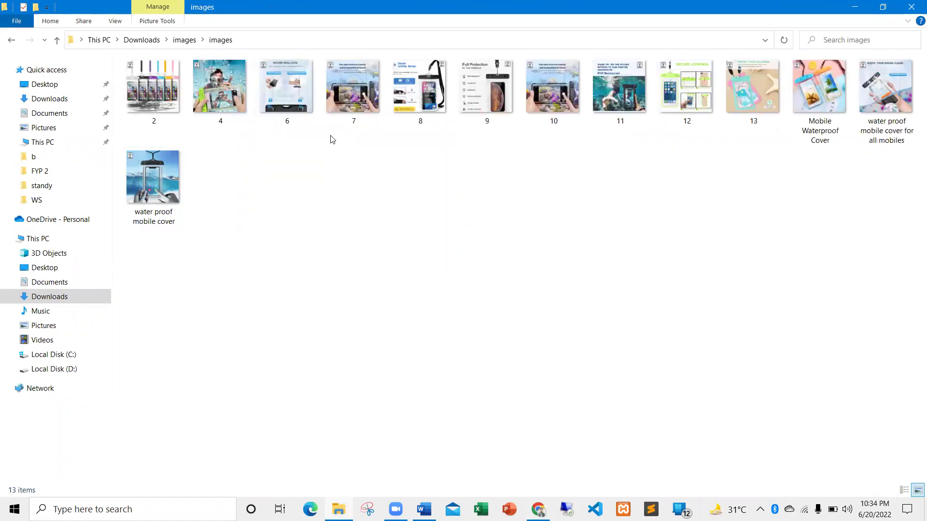
Step: Back in the browser, replace the Daraz search term with "water proof cover" and copy it
key(alt+Tab)
click(397, 99)
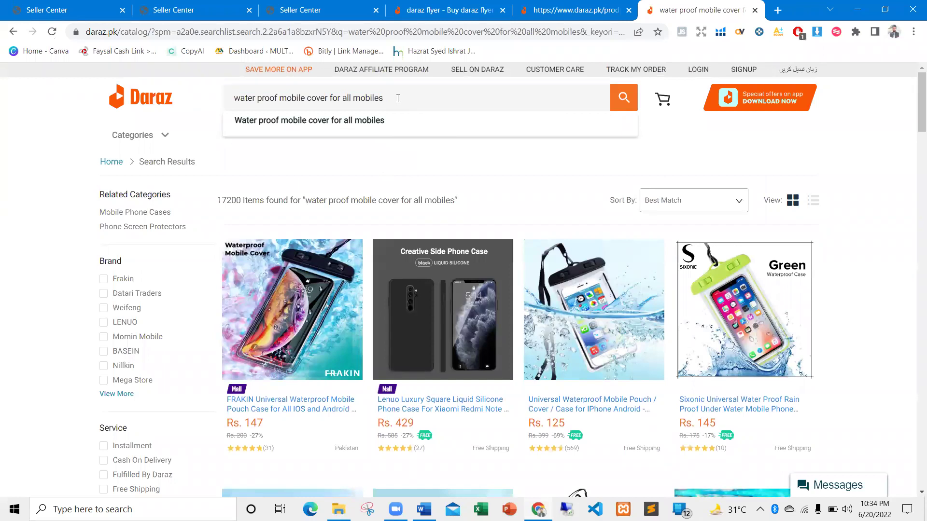
key(ctrl+a)
key(BackSpace)
text(water p)
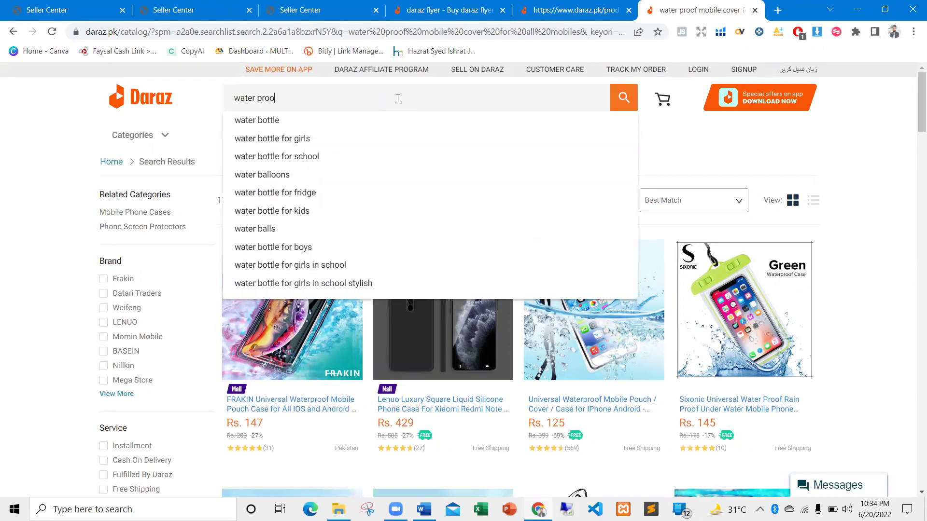
key(Escape)
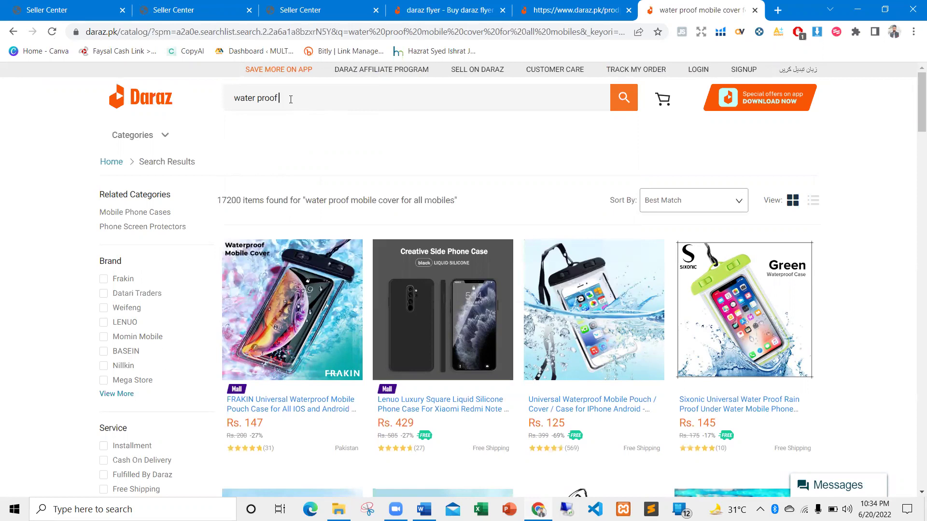
text(cover)
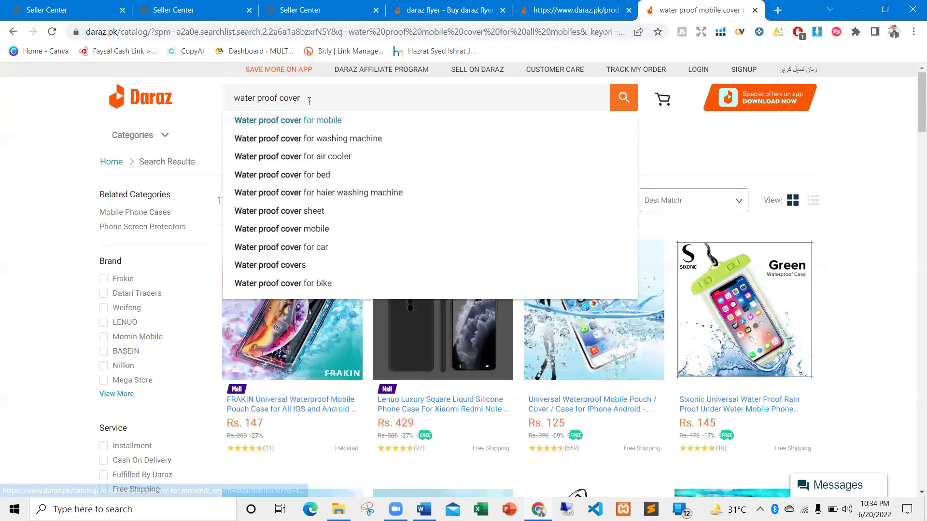
triple_click(303, 96)
key(ctrl+c)
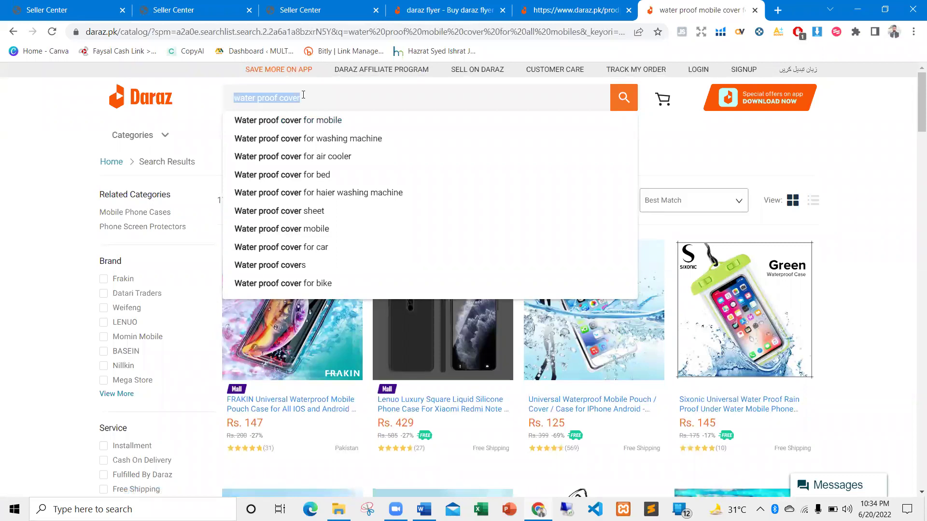
Step: Return to File Explorer and rename image 8 with the copied keyword "water proof cover"
key(alt+Tab)
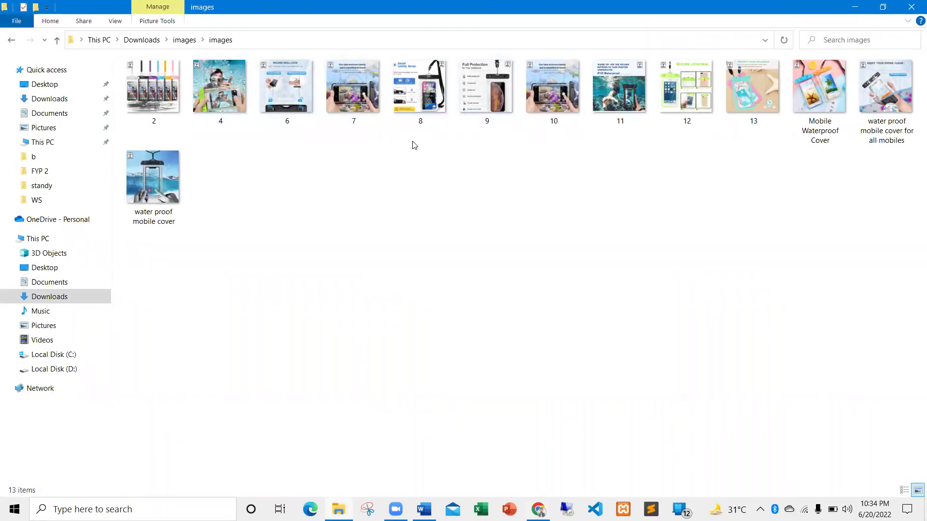
right_click(416, 84)
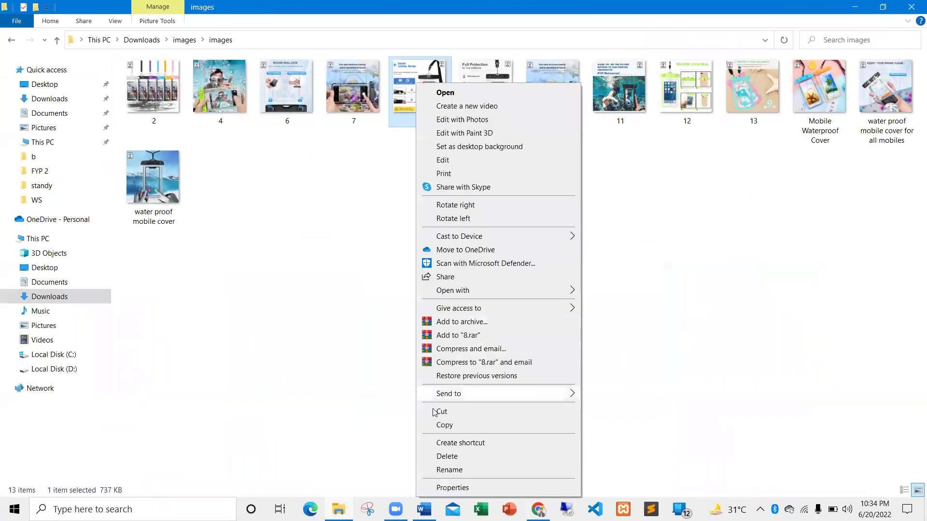
click(454, 470)
key(ctrl+v)
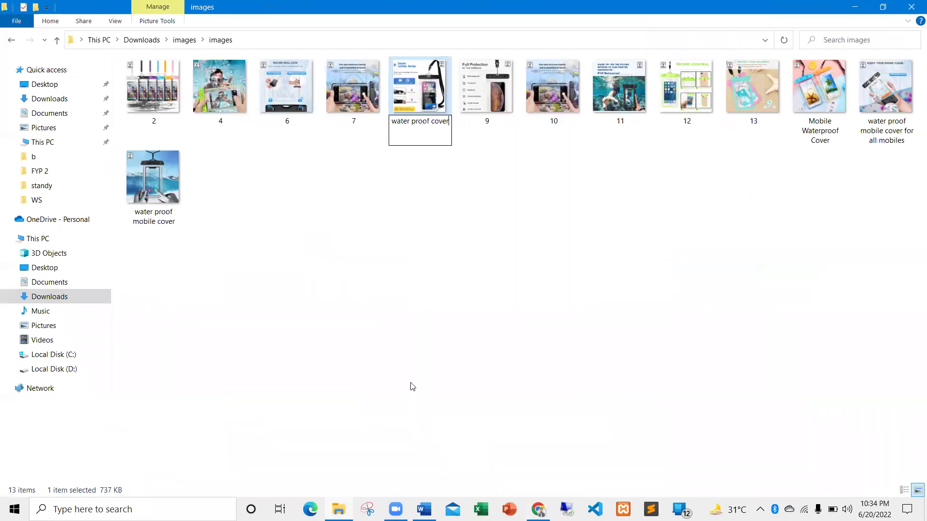
key(Return)
Step: Back in the browser, search Daraz for the suggested "water proof cover mobile" and copy that search term
key(alt+Tab)
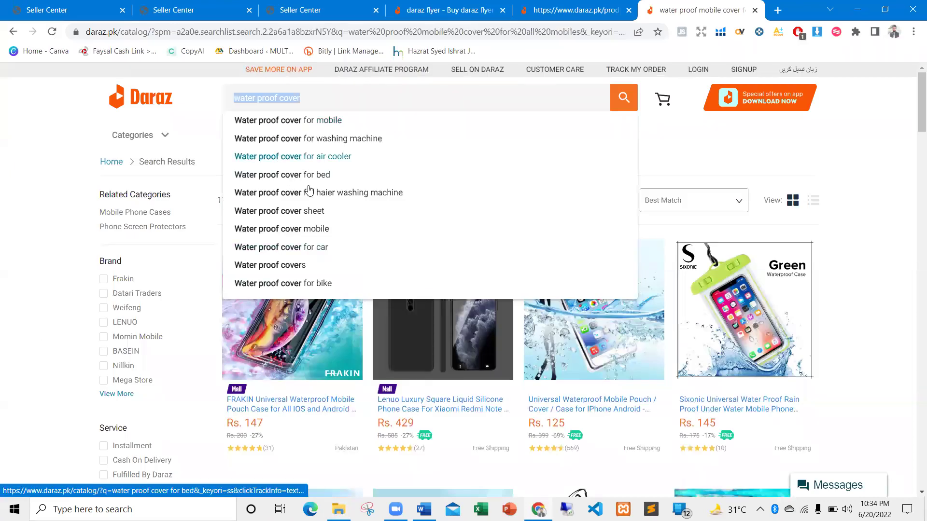
click(307, 236)
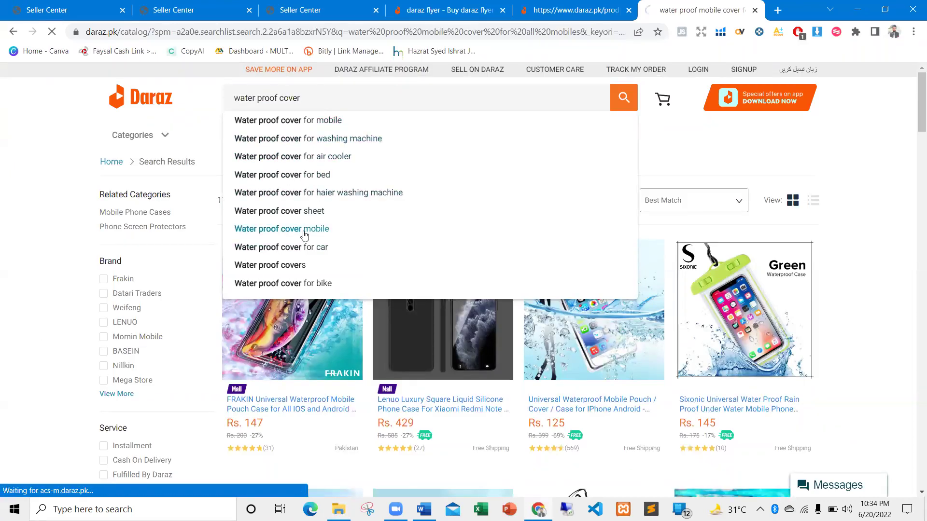
click(330, 97)
key(ctrl+c)
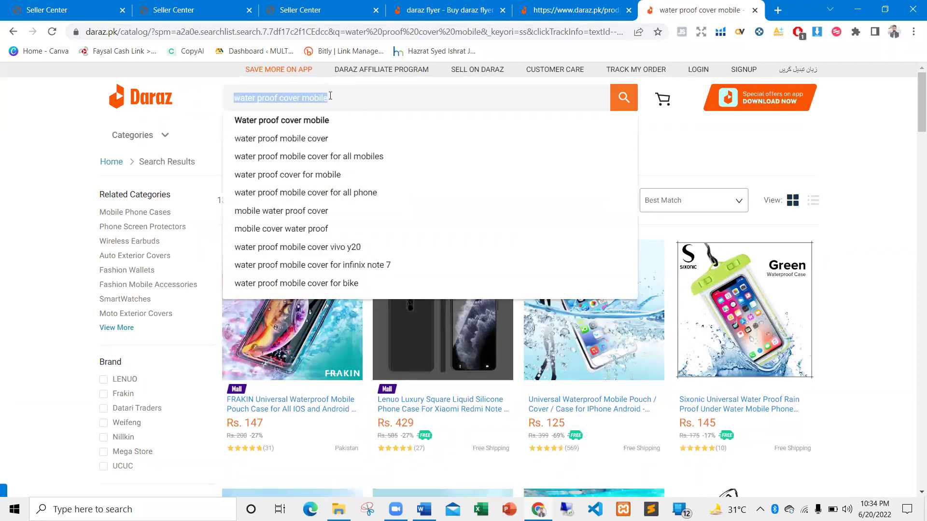
Step: Switch to File Explorer and rename image 11 with the copied keyword "water proof cover mobile"
key(alt+Tab)
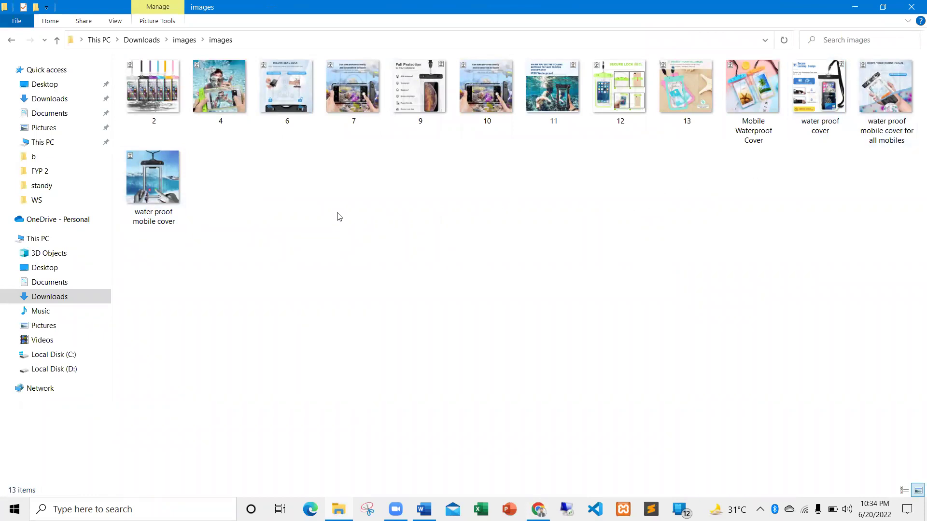
click(550, 111)
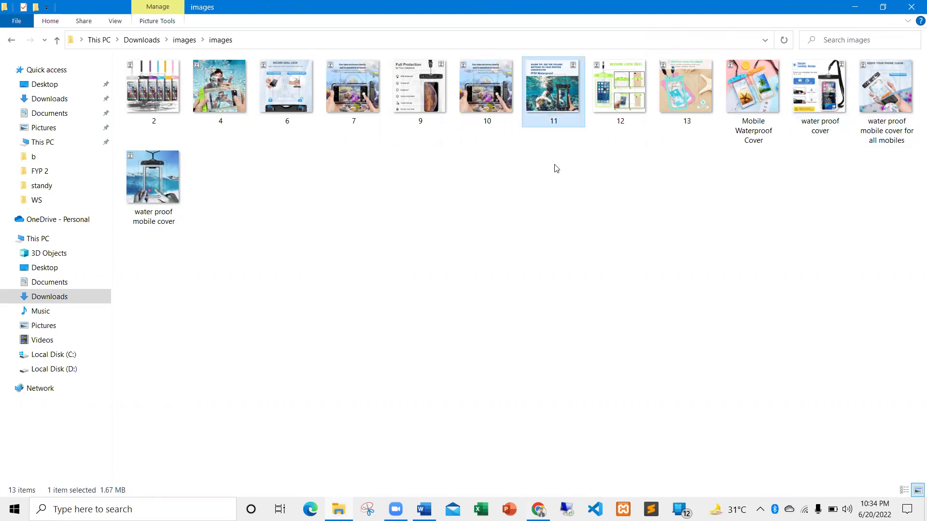
right_click(556, 169)
click(573, 470)
key(ctrl+v)
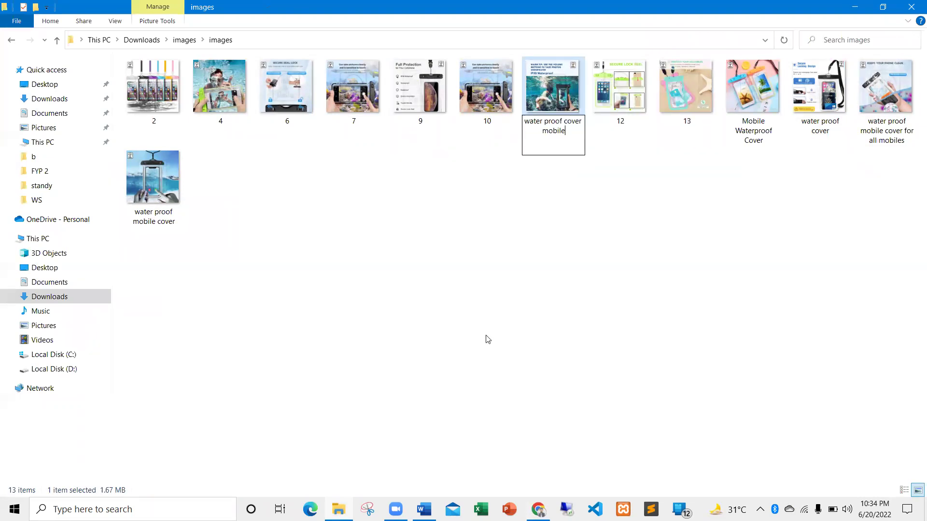
key(Return)
Step: Return to the browser and close the Daraz search results for "water proof cover mobile"
key(alt+Tab)
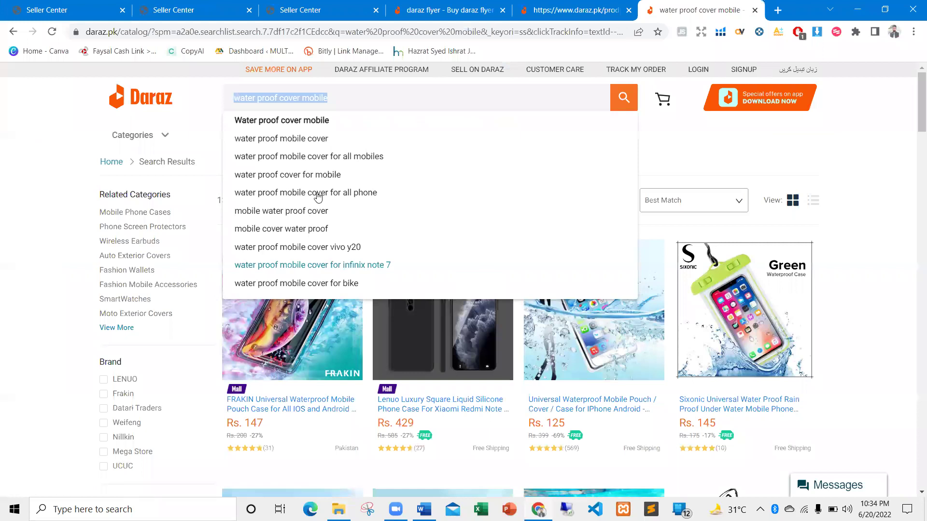
key(alt+Tab)
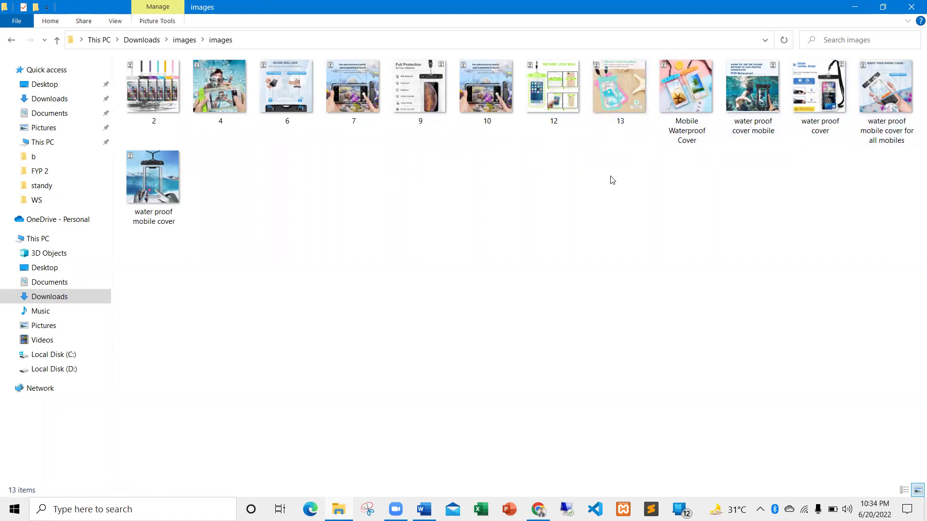
key(alt+Tab)
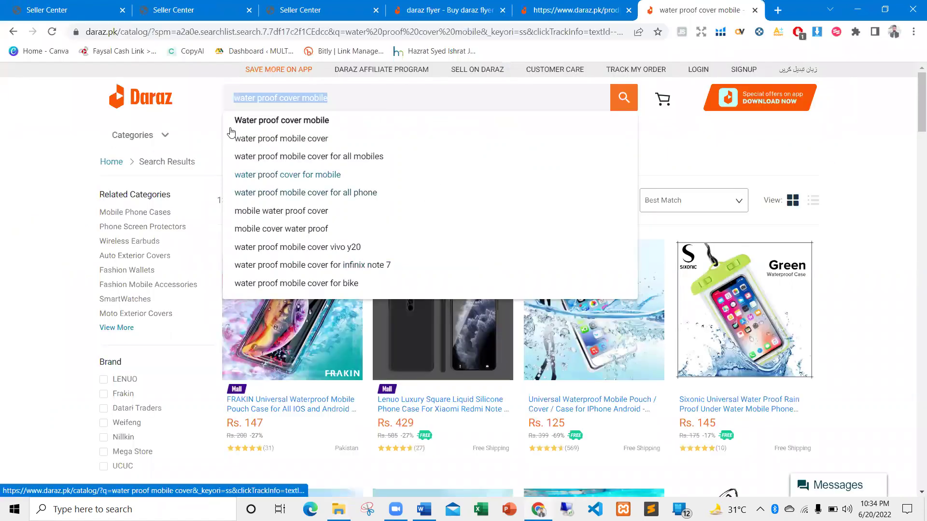
click(203, 102)
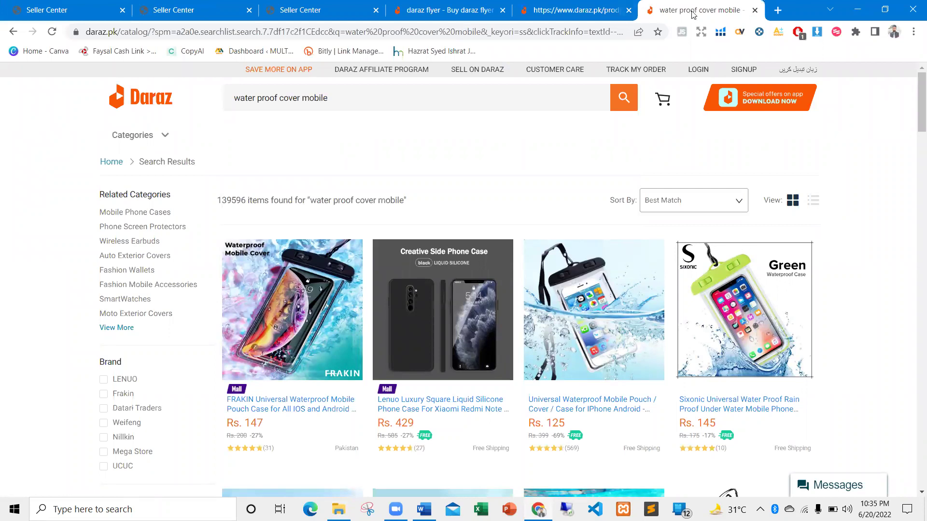
click(755, 11)
Step: Start choosing pictures for the Seller Center Media Center upload and open the Downloads > images > images folder
click(241, 9)
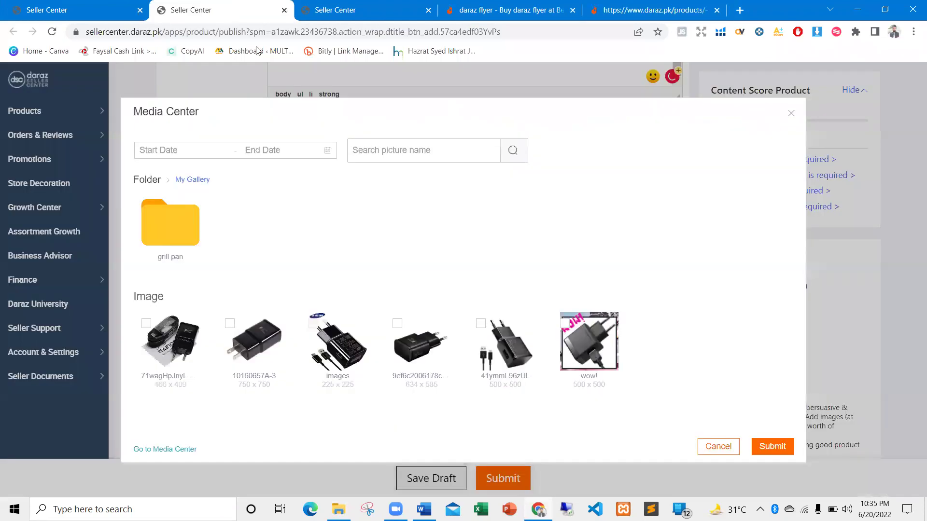
click(389, 9)
click(464, 280)
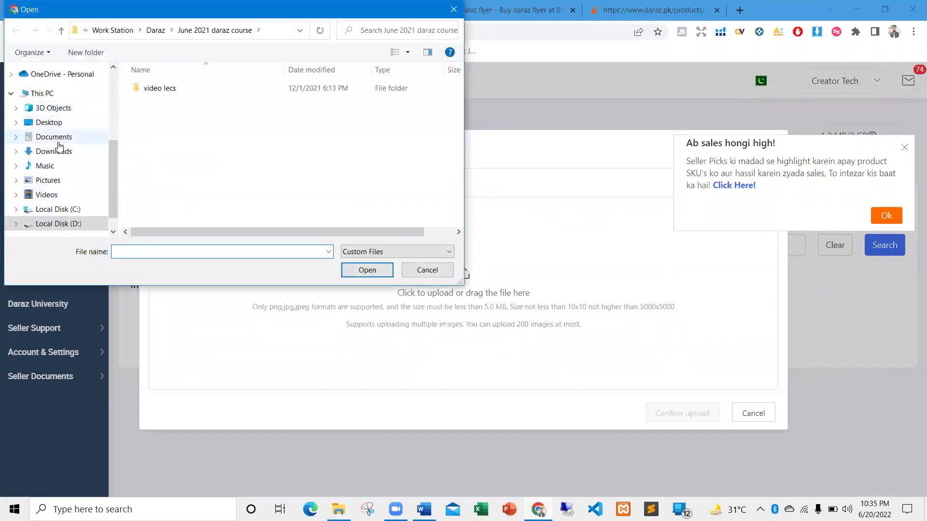
click(64, 147)
double_click(179, 109)
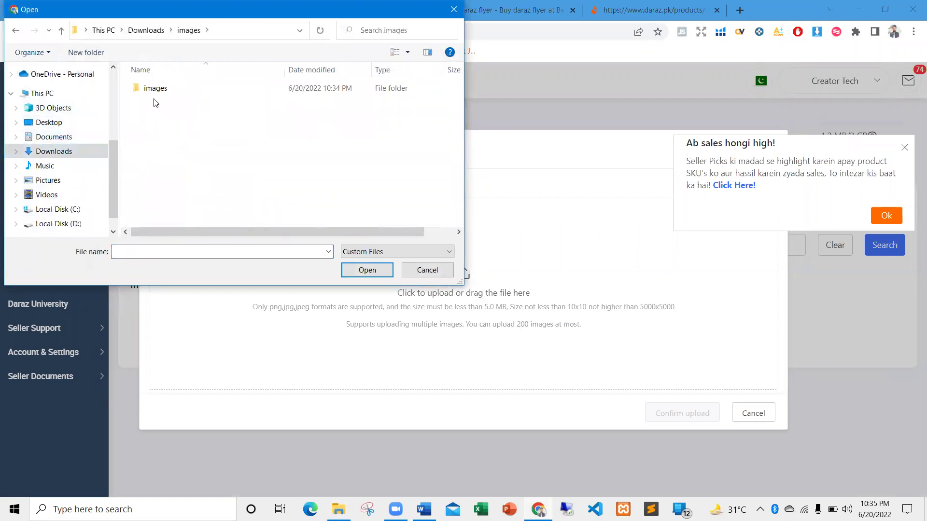
double_click(156, 89)
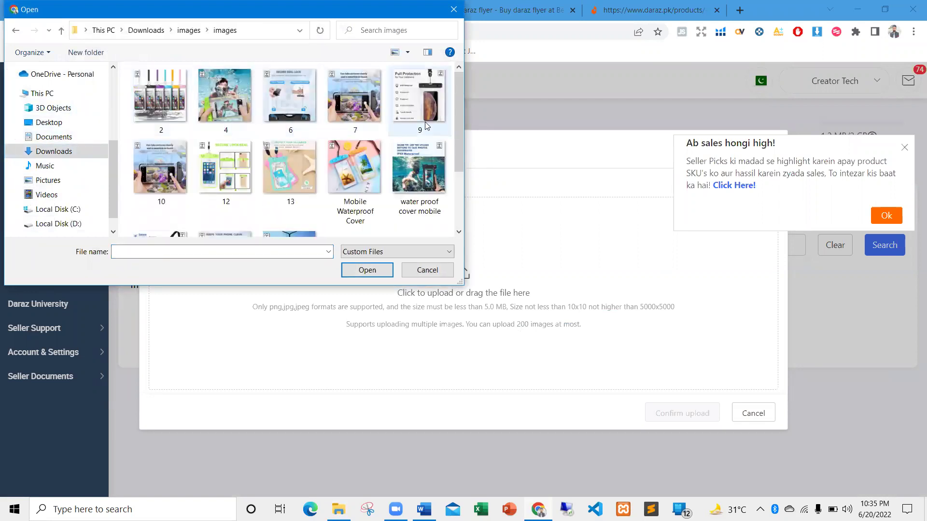
Step: Add the five keyword-named waterproof cover pictures to the upload list and dismiss the sales promotion notice
scroll(458, 112, down, 2)
click(355, 109)
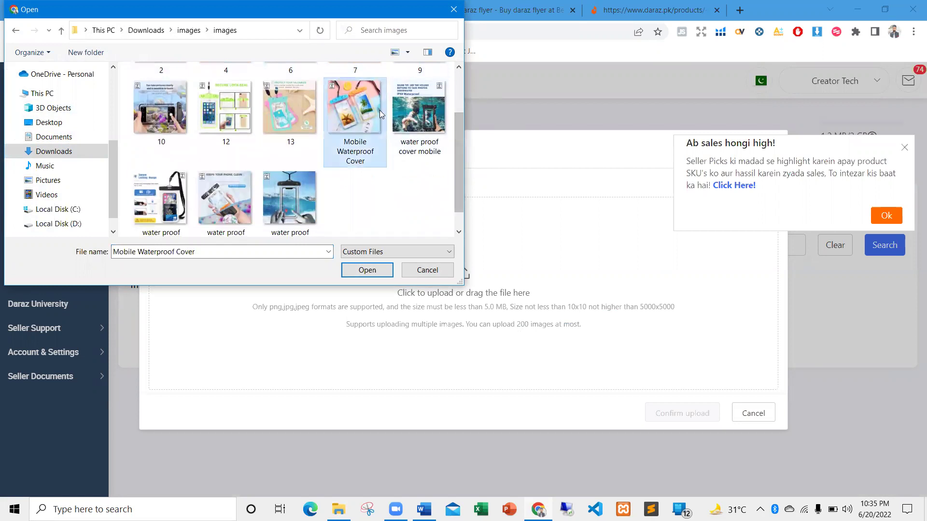
ctrl+click(419, 109)
ctrl+click(160, 198)
ctrl+click(225, 198)
ctrl+click(290, 179)
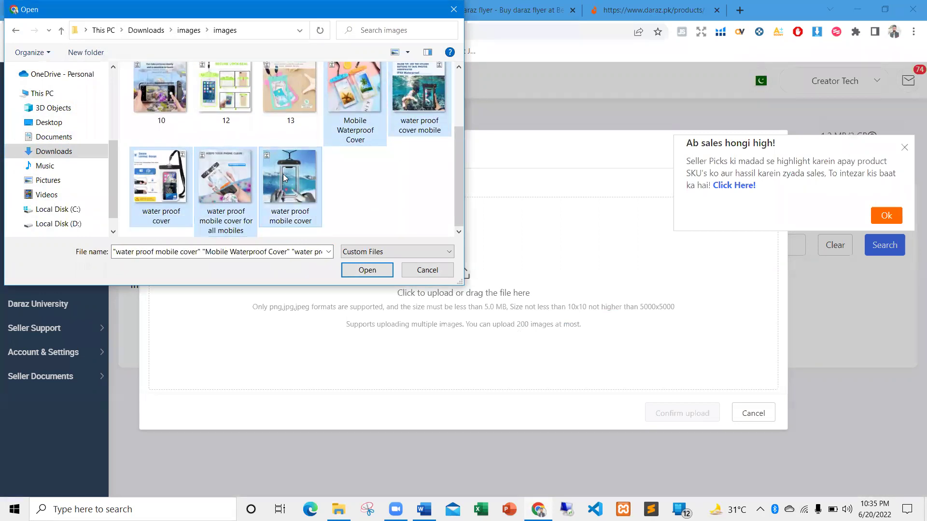
click(367, 270)
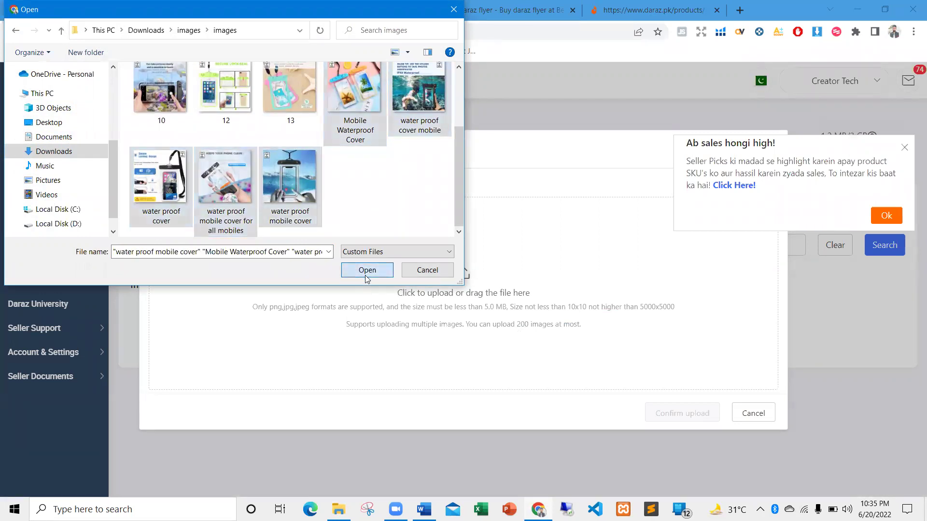
click(904, 147)
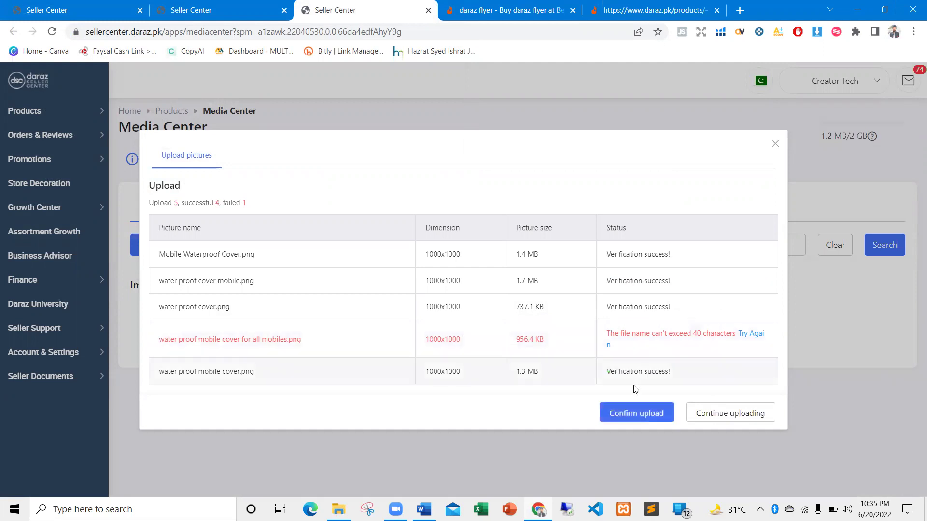
Step: Continue uploading and add images 6, 9, 12 and 13 from the same folder to the upload list
click(740, 413)
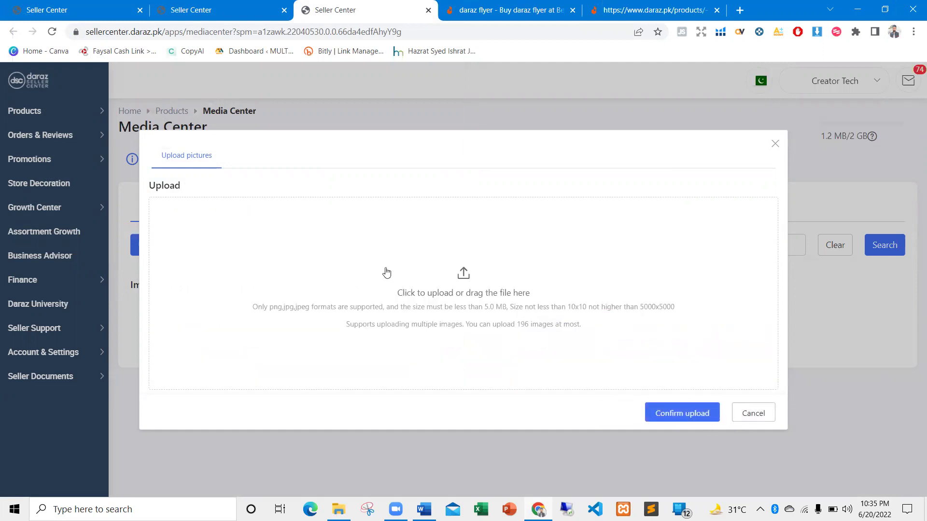
click(444, 263)
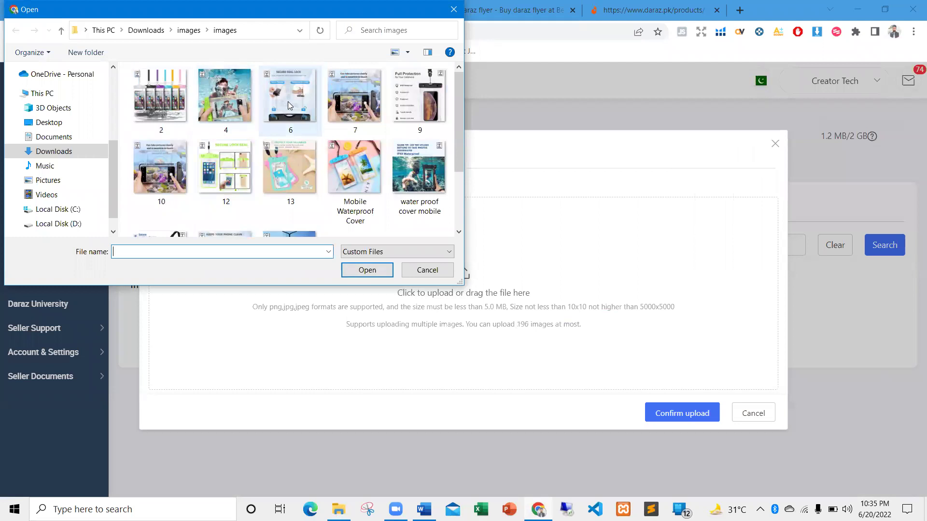
click(292, 104)
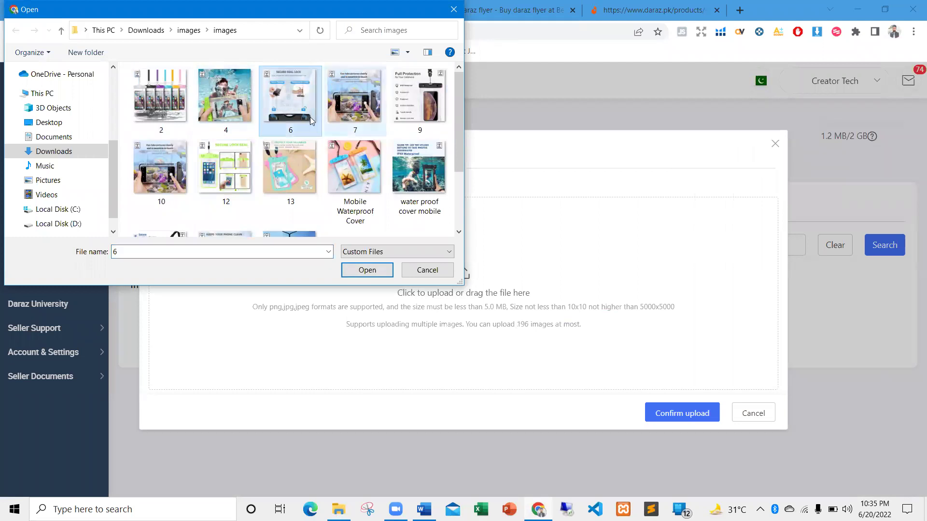
ctrl+click(222, 163)
ctrl+click(292, 159)
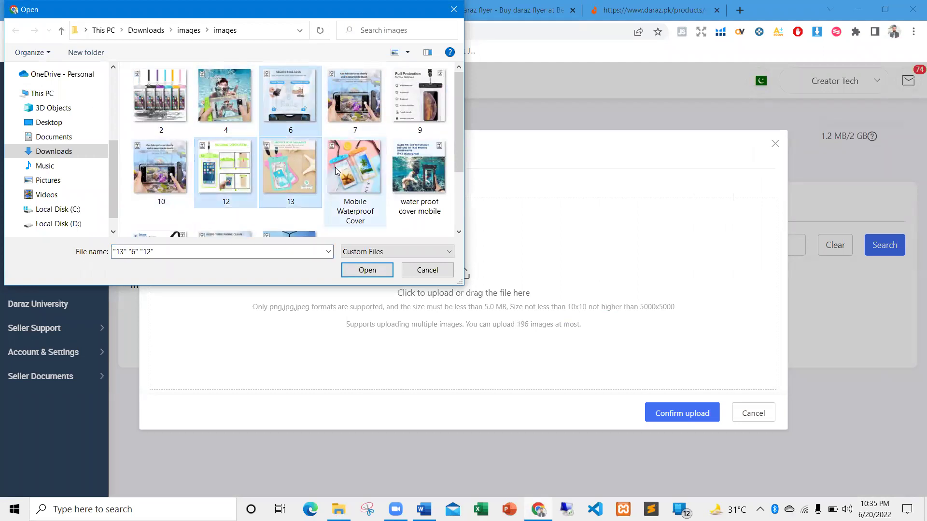
ctrl+click(403, 112)
click(367, 273)
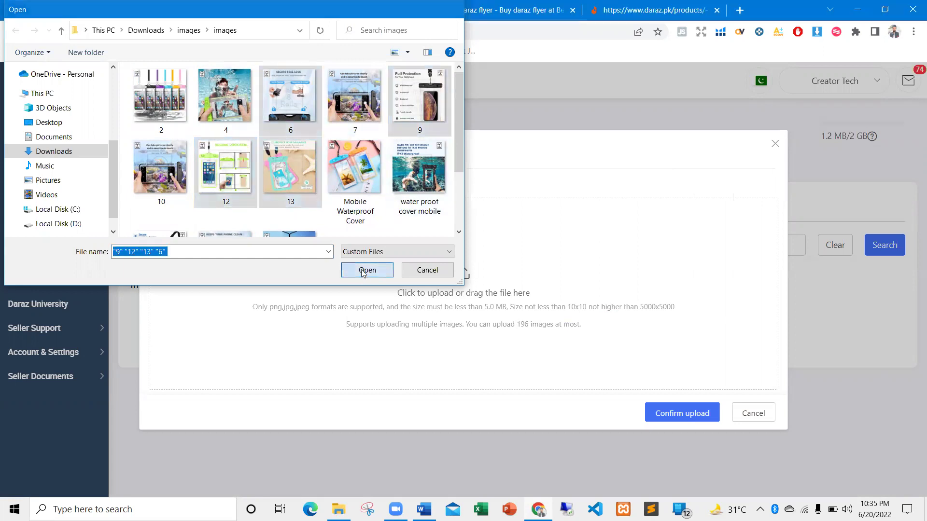
Step: Review the verification status of the listed pictures and confirm the upload to the Media Center
scroll(603, 275, down, 2)
scroll(569, 261, up, 2)
scroll(574, 262, down, 2)
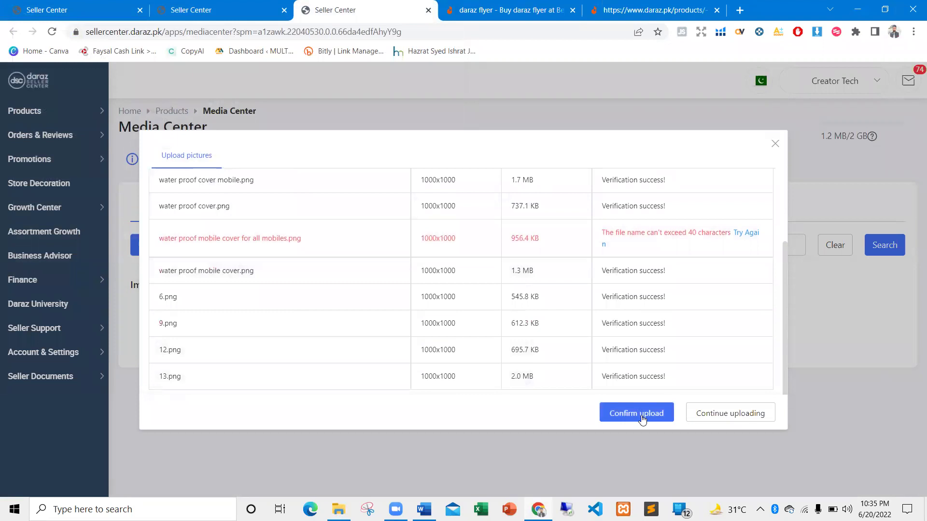
click(641, 415)
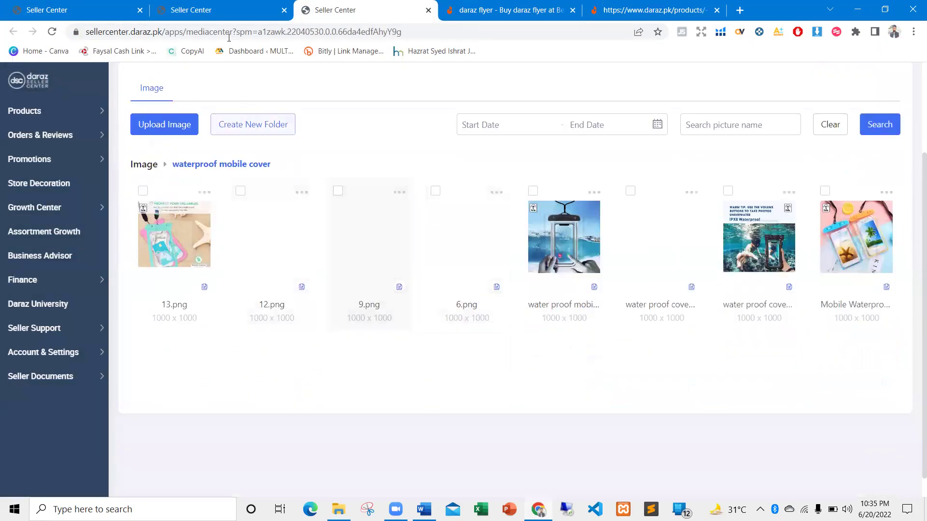
Step: Return to the product listing page and close its outdated Media Center picture picker
click(251, 10)
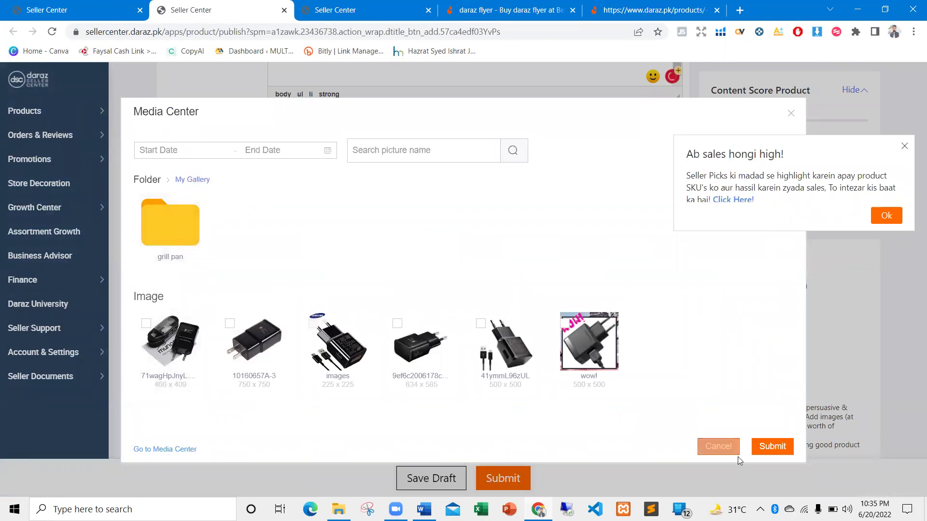
click(718, 446)
click(554, 182)
click(790, 116)
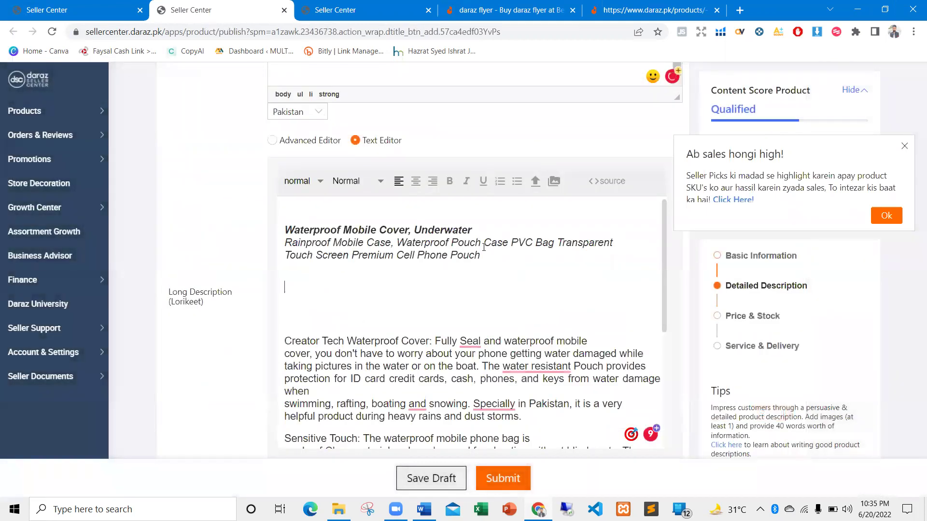
Step: Insert the "water proof mobile cover" picture from the "waterproof mobile cover" folder below the long description's heading
click(553, 182)
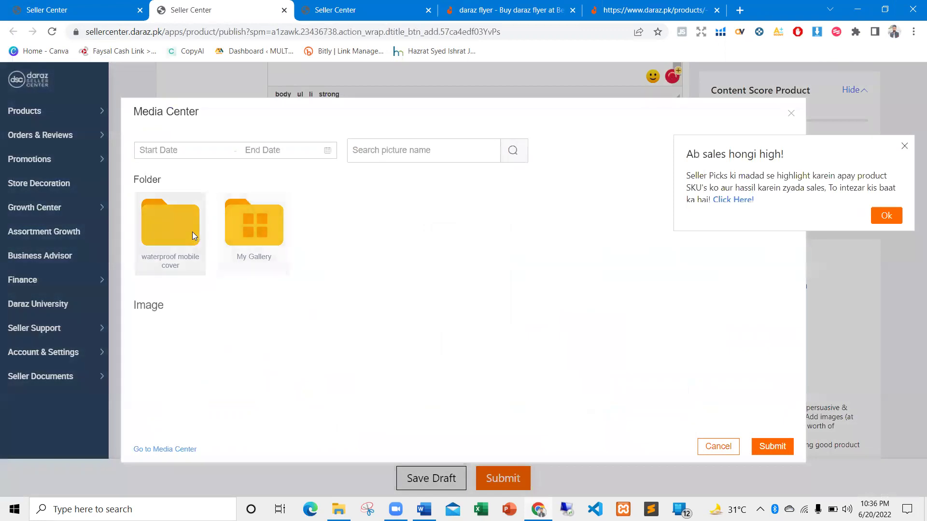
click(192, 235)
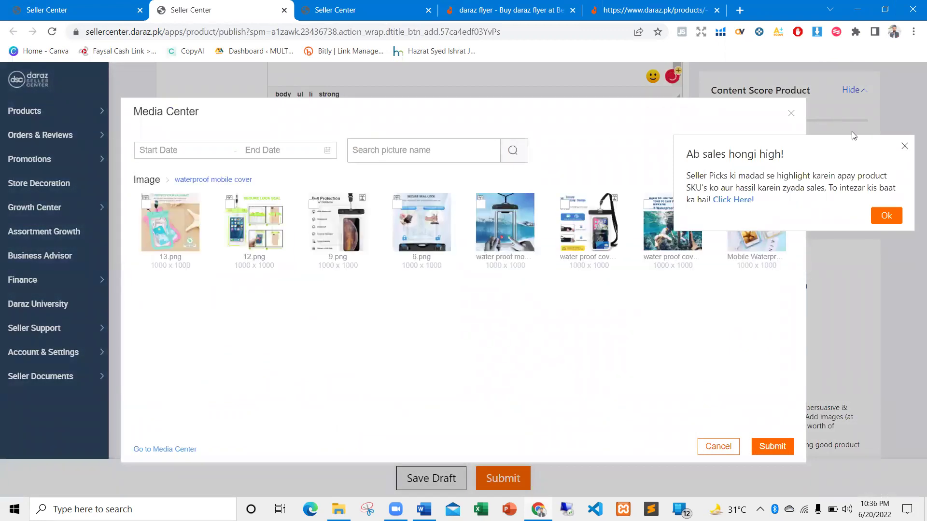
click(904, 146)
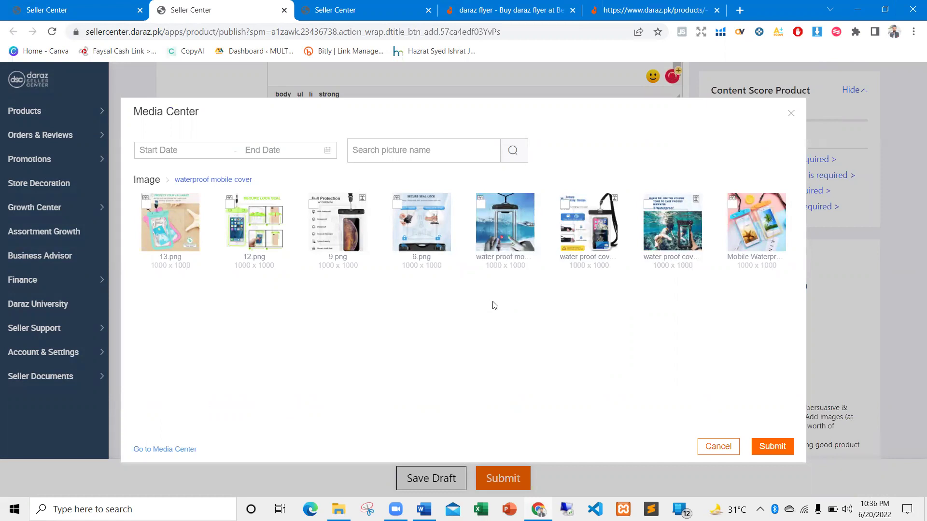
click(514, 240)
click(773, 456)
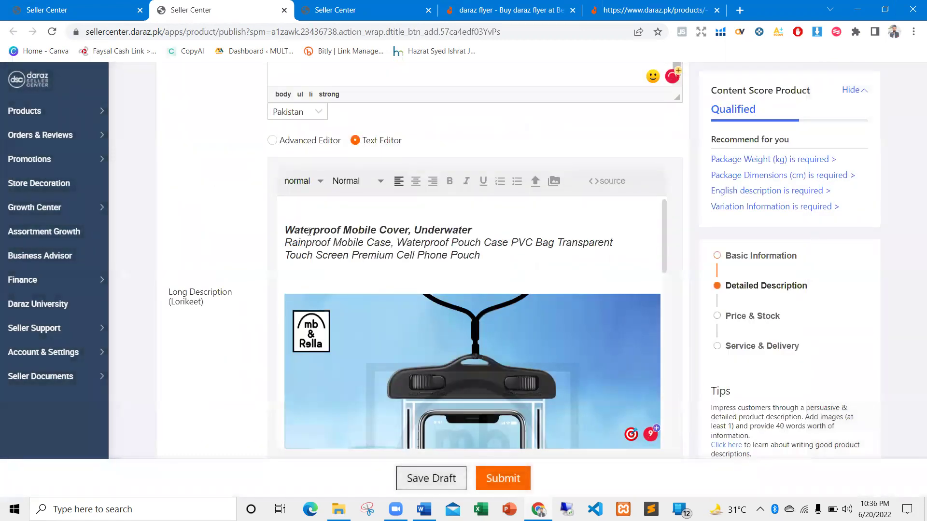
Step: Make the lead-in "Creator Tech Waterproof Cover:" bold in the long description
scroll(452, 270, down, 9)
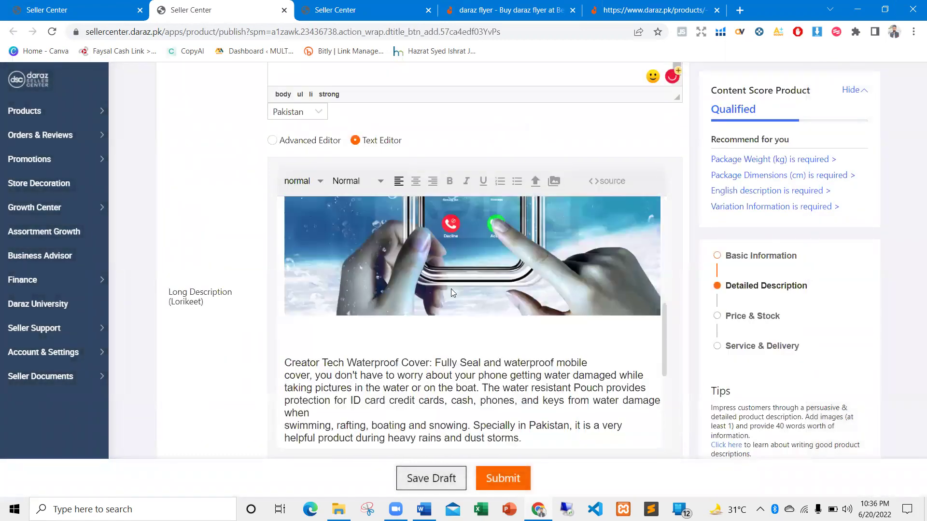
scroll(324, 251, down, 1)
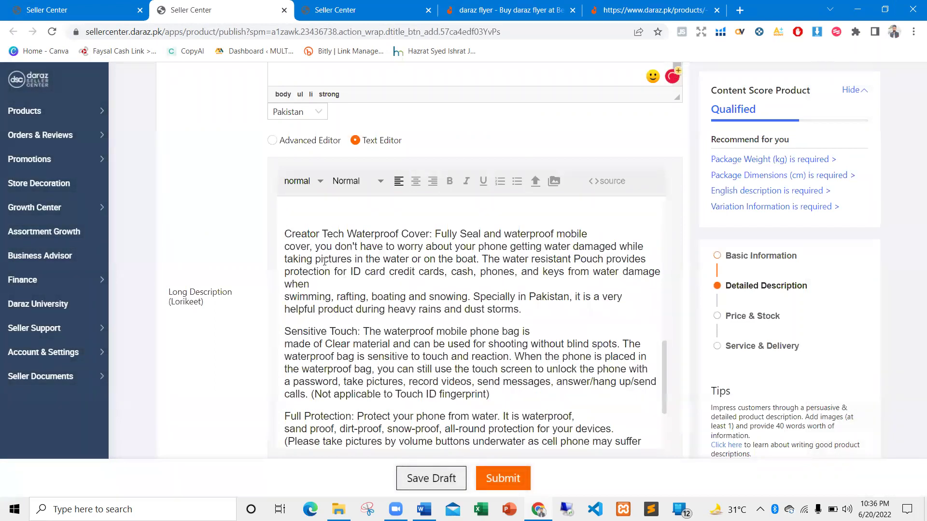
drag(433, 235, 283, 235)
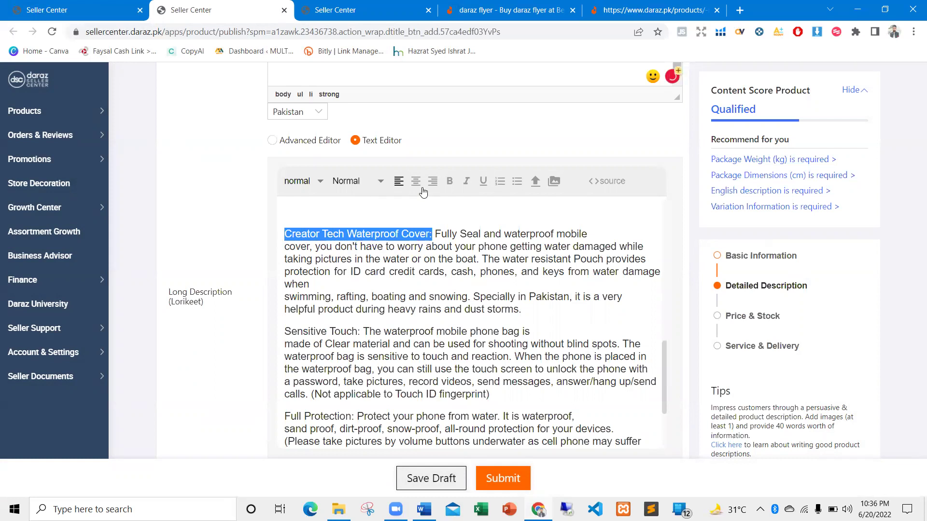
click(450, 181)
click(449, 247)
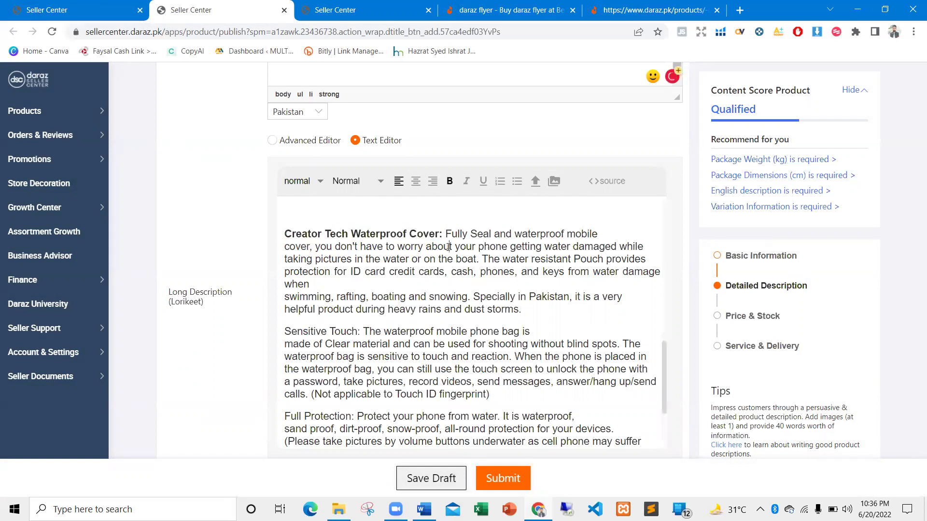
Step: Add three blank lines after the paragraph ending in "dust storms.", above "Sensitive Touch"
click(536, 313)
key(Return)
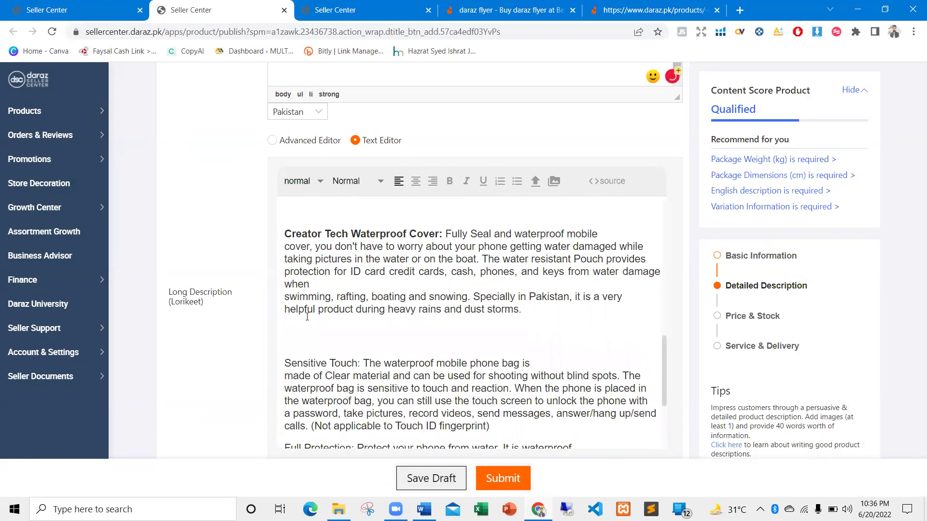
key(Return)
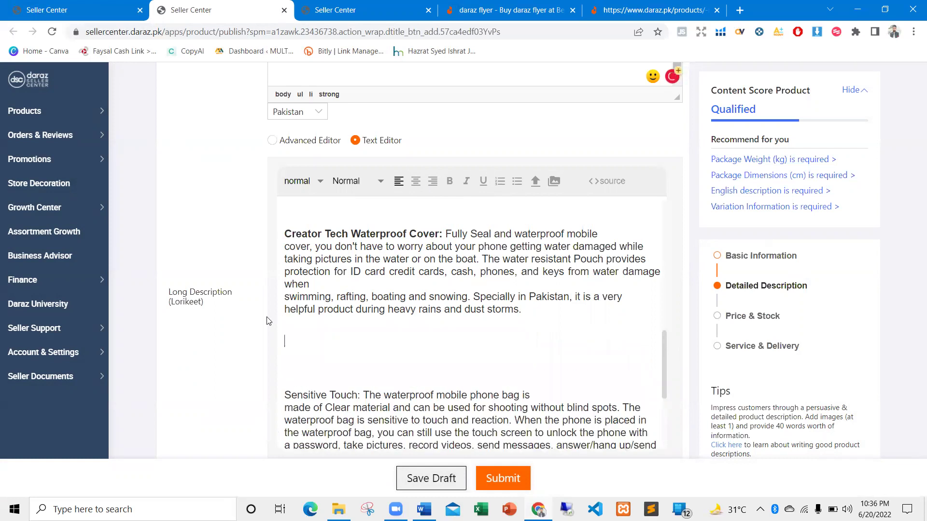
key(Return)
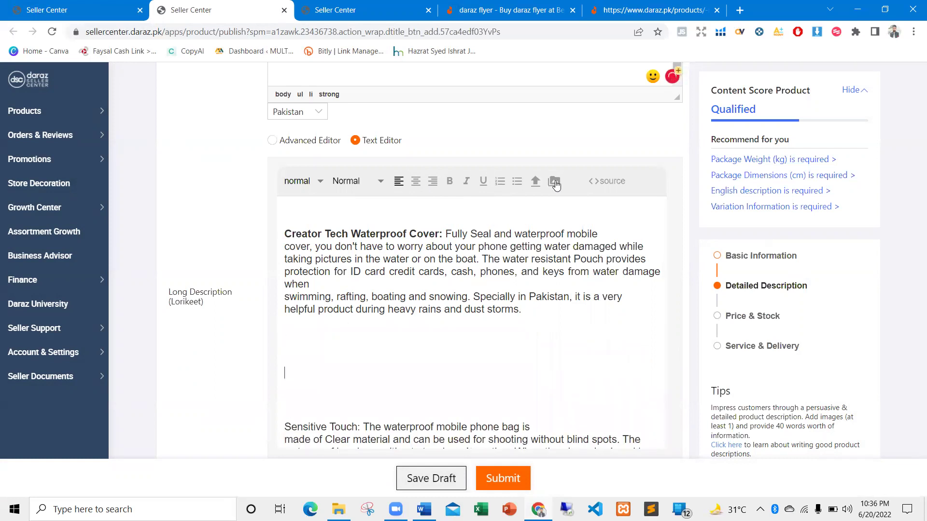
Step: Insert the underwater diver picture from the "waterproof mobile cover" folder into the blank space above the "Sensitive Touch" paragraph
click(535, 182)
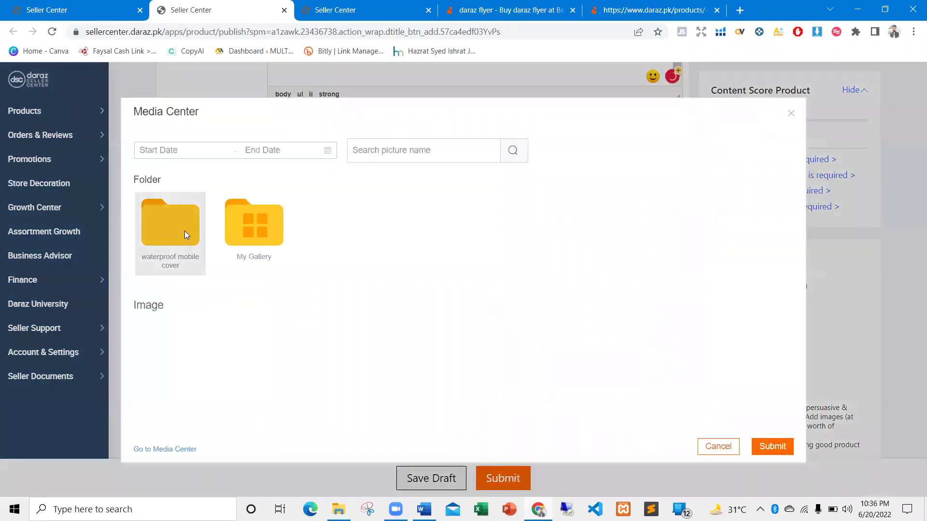
click(184, 230)
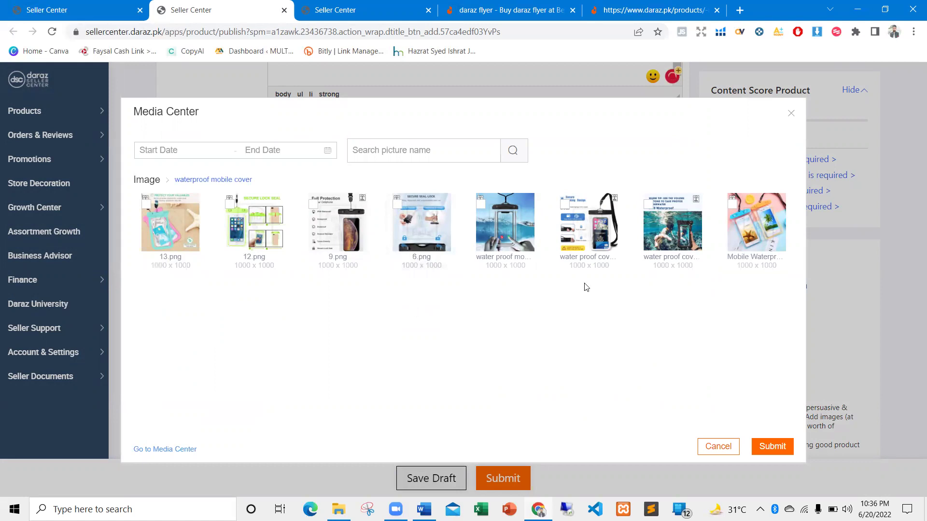
click(670, 263)
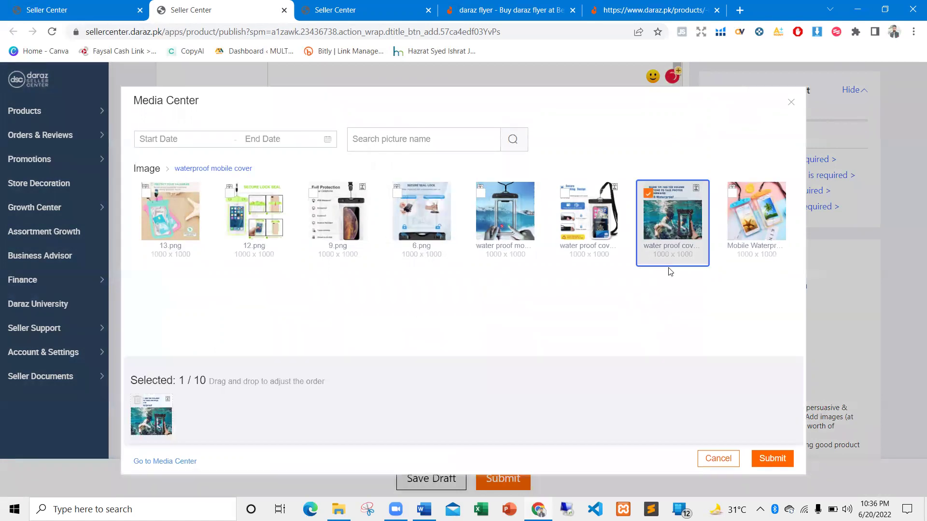
click(771, 460)
Step: Make the lead-in "Sensitive Touch:" bold in the long description
scroll(400, 309, down, 5)
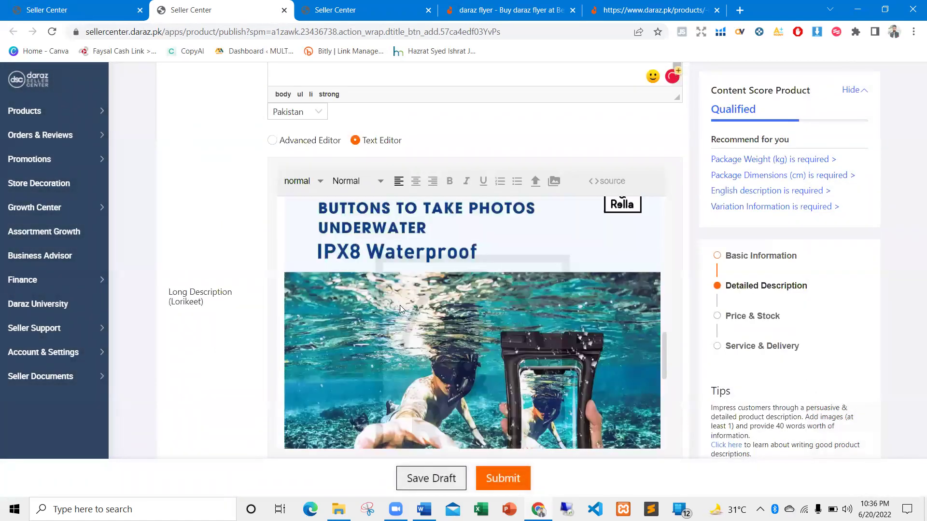
scroll(435, 300, down, 6)
scroll(386, 297, down, 2)
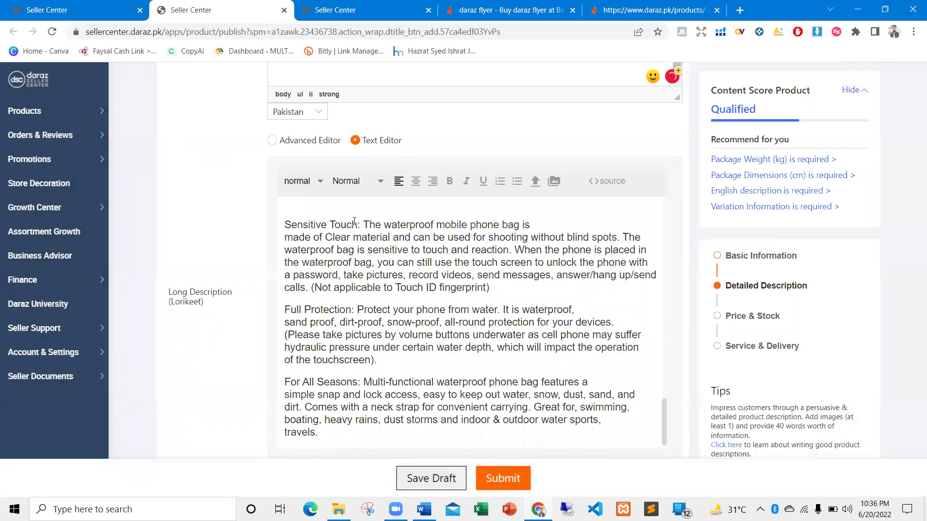
drag(316, 224, 269, 228)
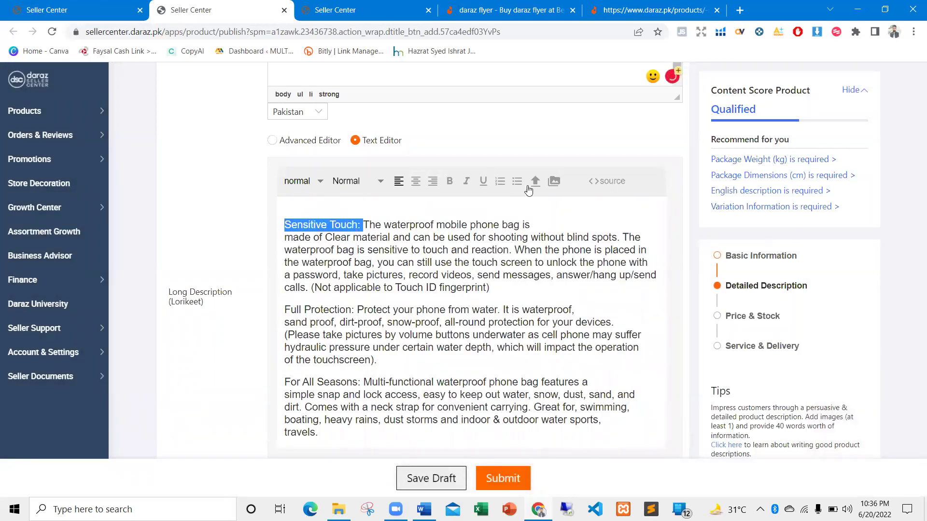
click(449, 182)
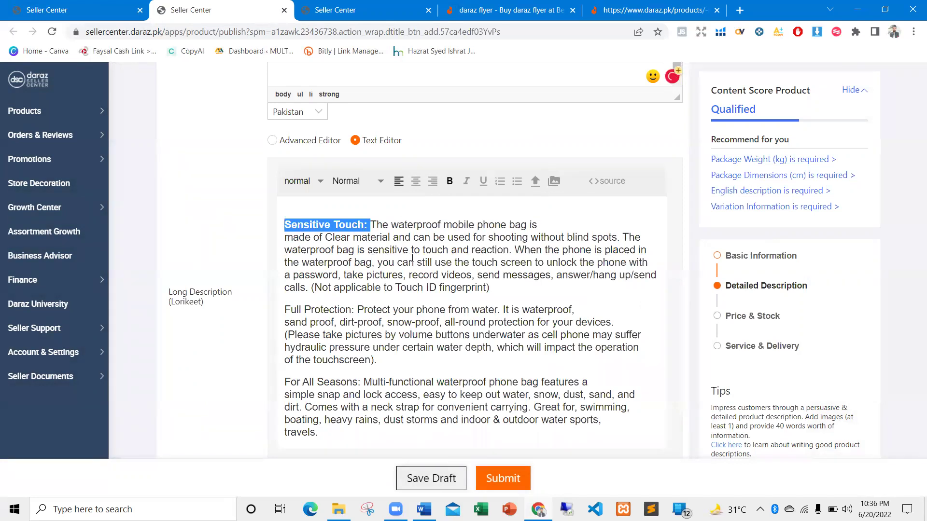
Step: Add blank space between the "Full Protection" and "For All Seasons" paragraphs and make the lead-in "Full Protection:" bold
click(504, 288)
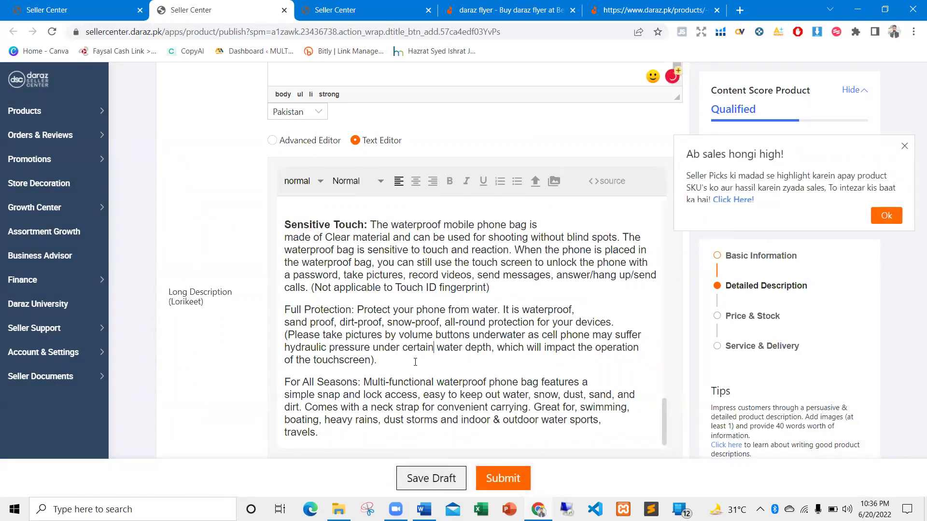
key(Return)
drag(354, 307, 291, 309)
drag(357, 309, 285, 309)
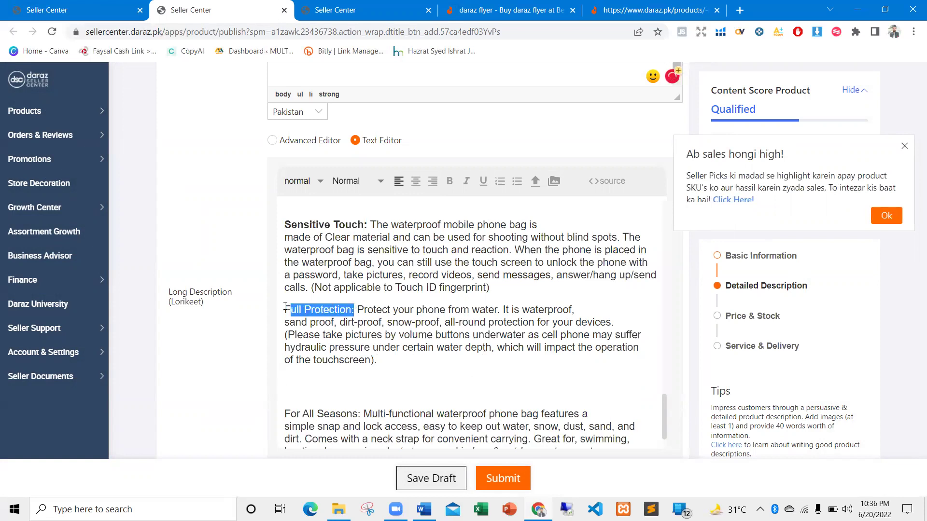
click(452, 184)
Step: Extend the blank space above "For All Seasons" and open the Media Center folder "waterproof mobile cover" to pick a picture for it
click(395, 288)
drag(320, 376, 356, 378)
click(300, 383)
key(Return)
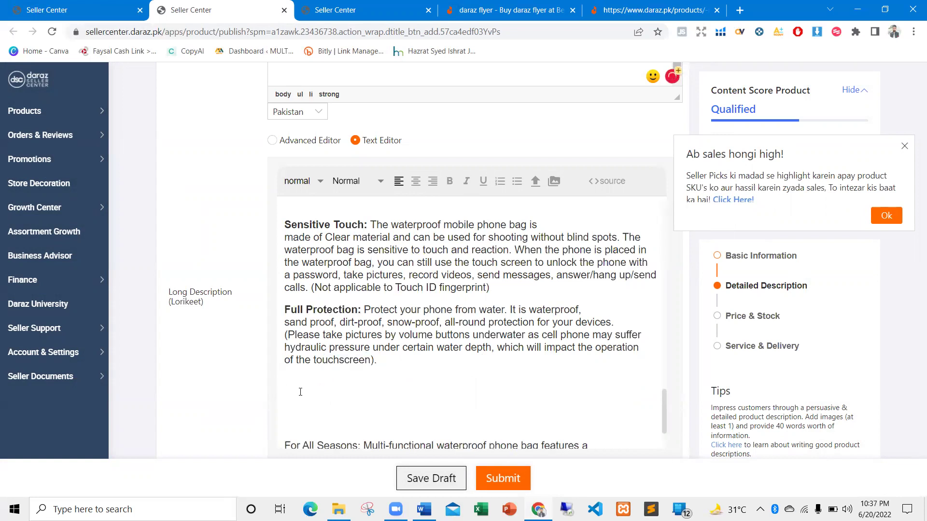
click(554, 181)
click(184, 220)
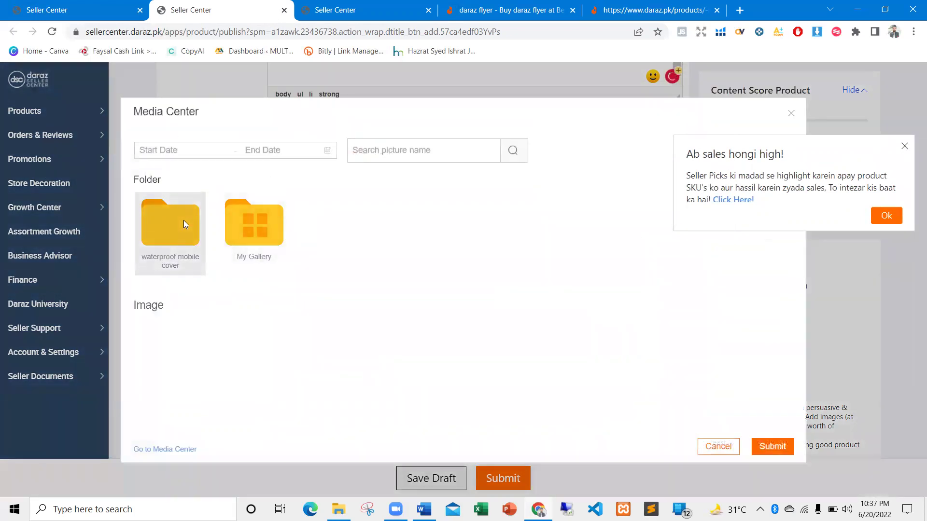
click(183, 220)
click(170, 212)
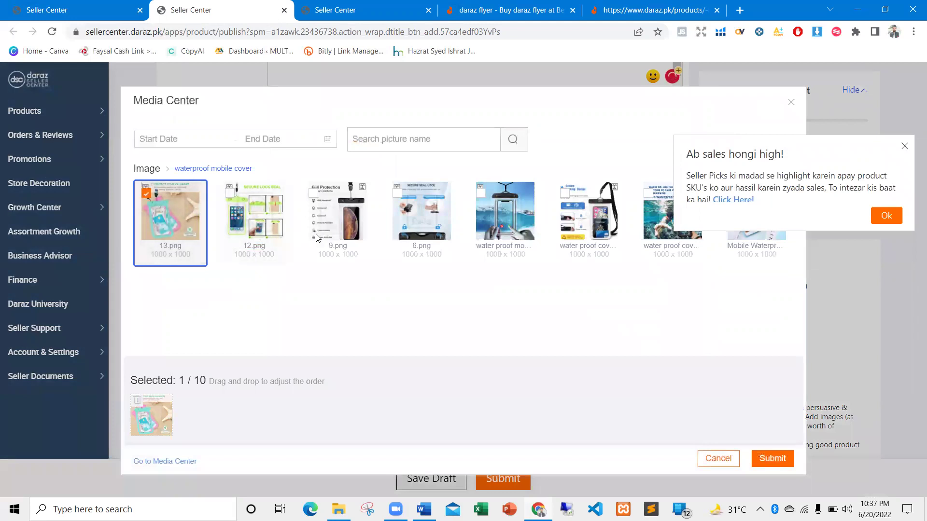
click(905, 147)
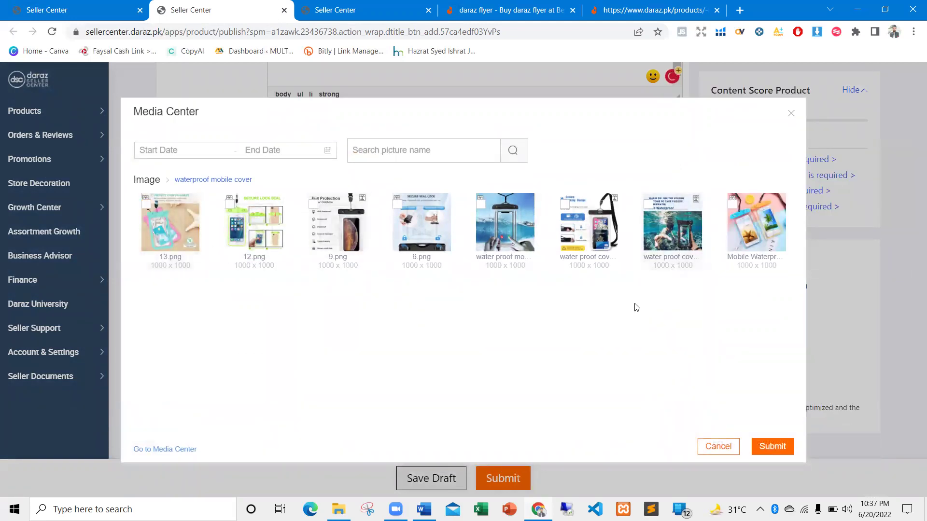
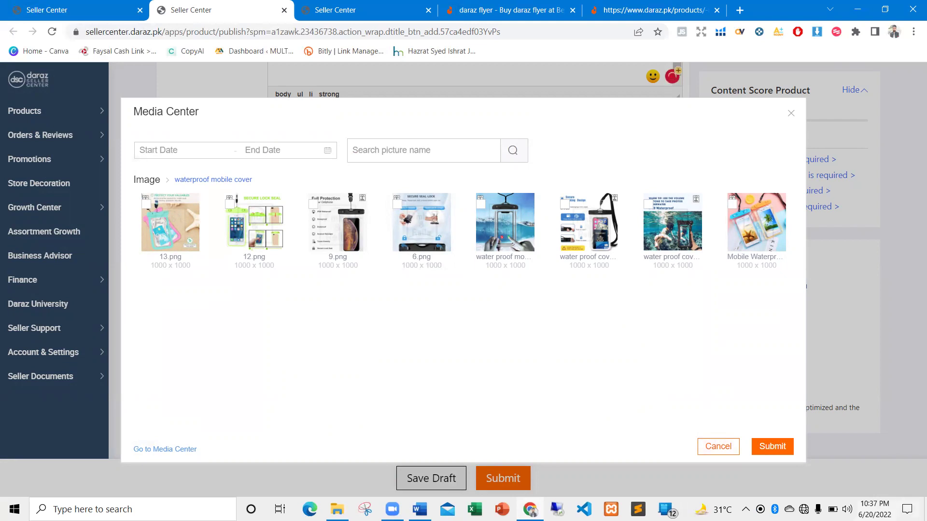
click(804, 510)
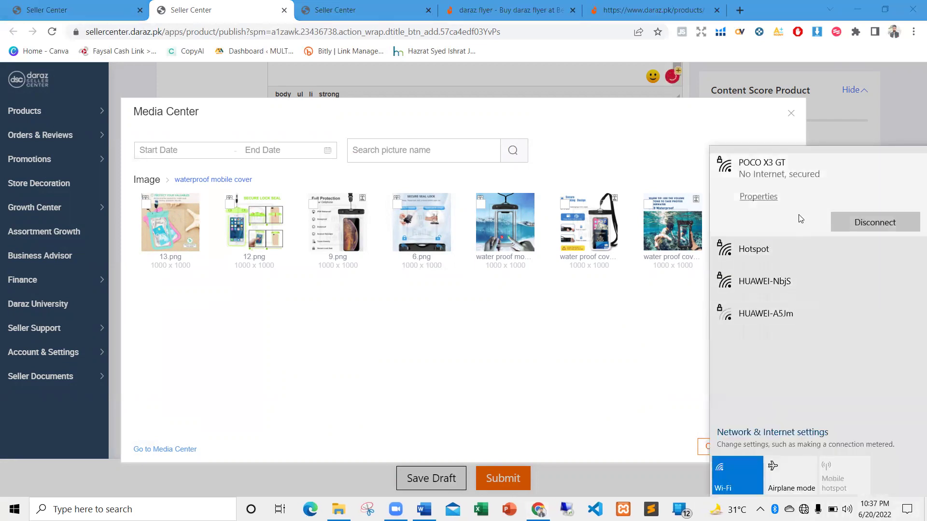
click(639, 322)
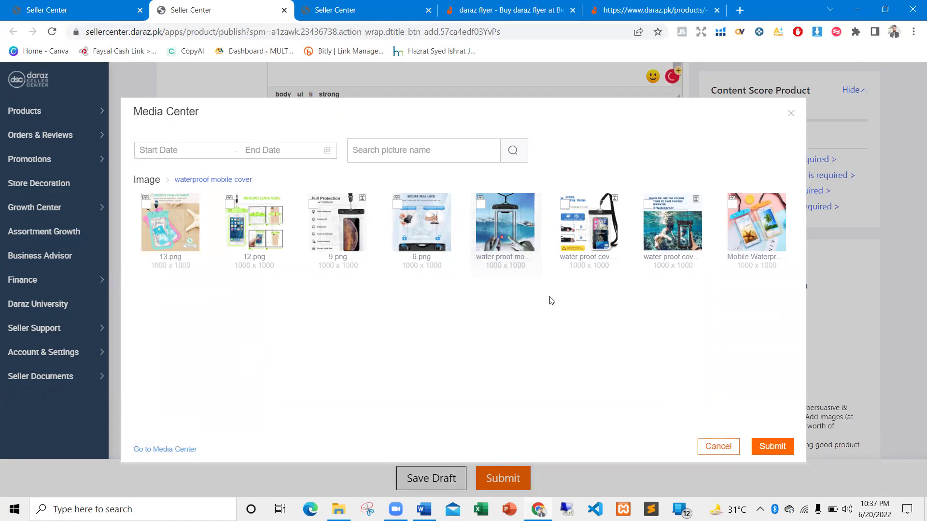
Step: Insert the picture 9.png below the "Full Protection" paragraph of the long description
click(669, 229)
click(676, 229)
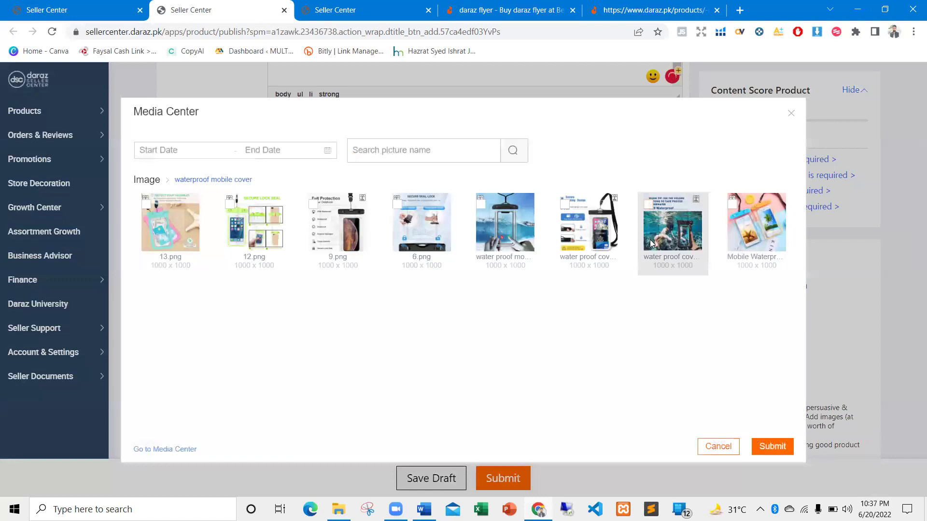
click(350, 247)
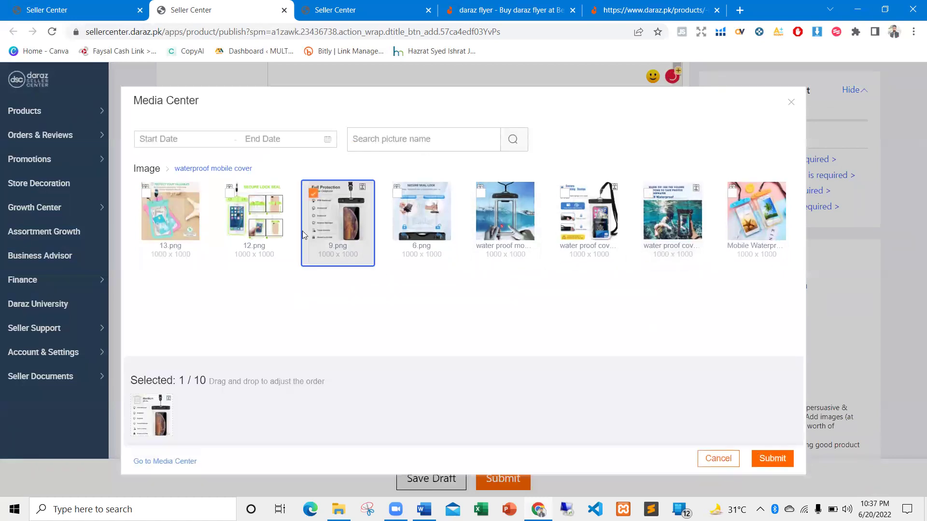
click(768, 458)
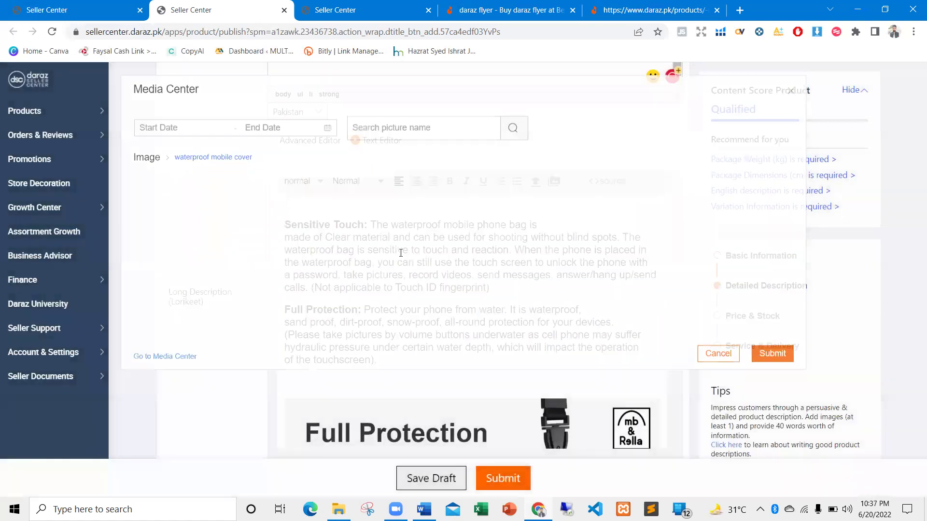
Step: Review the long description's text and pictures from beginning to end, dismissing the sales notification that covers the page
scroll(348, 335, down, 5)
scroll(348, 335, down, 4)
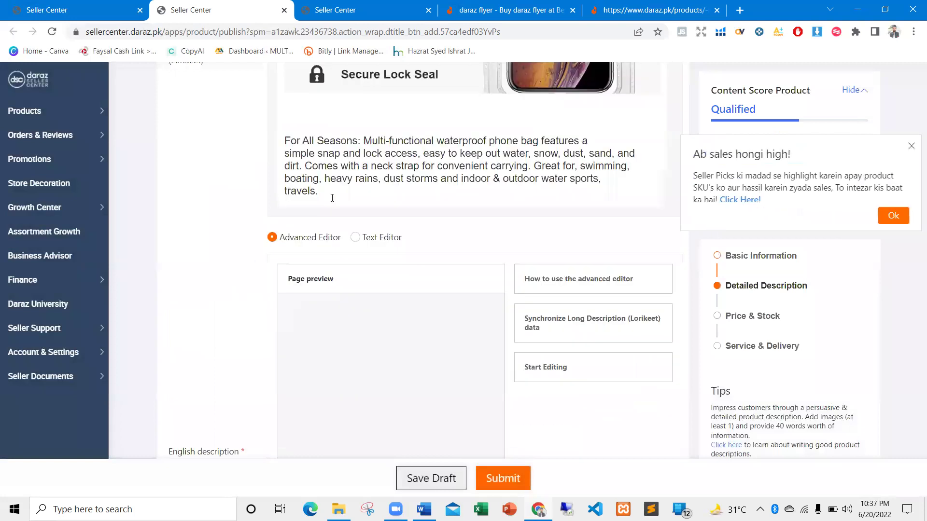
scroll(483, 285, up, 4)
scroll(484, 285, up, 10)
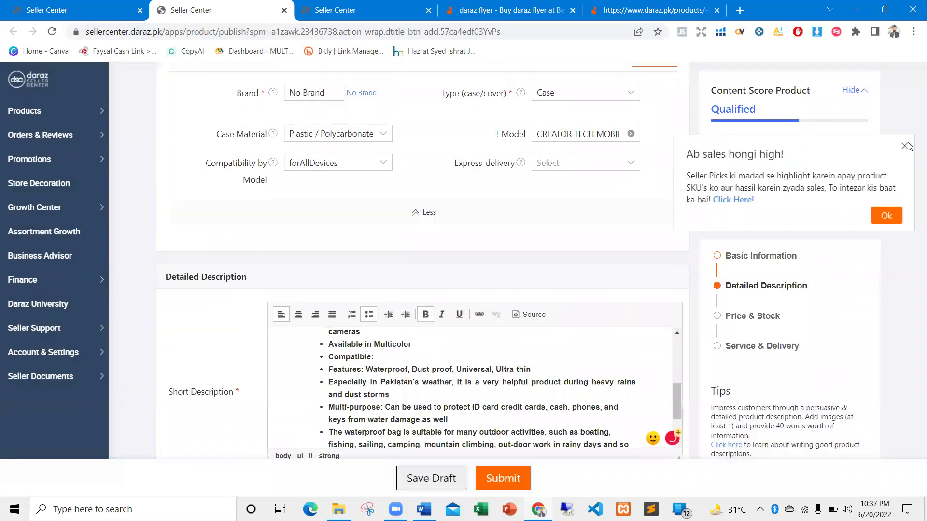
click(904, 146)
scroll(490, 341, down, 10)
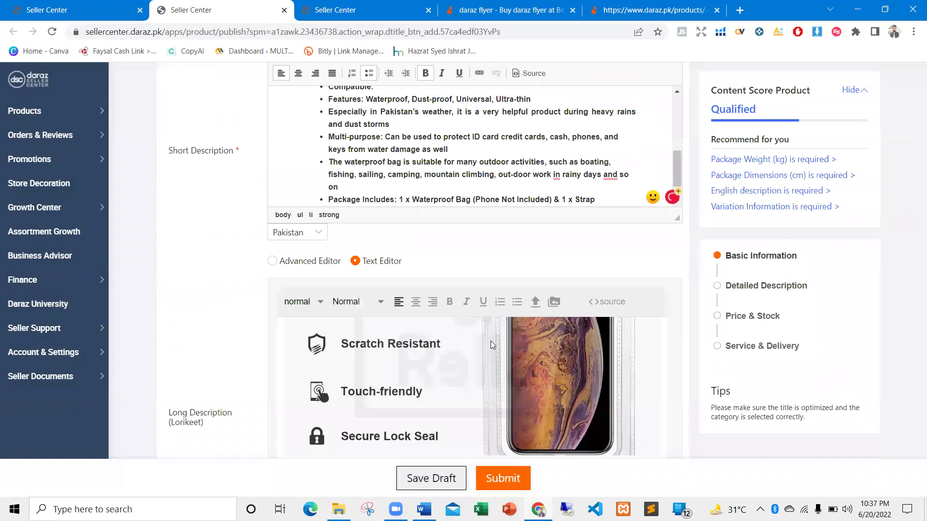
scroll(355, 259, up, 2)
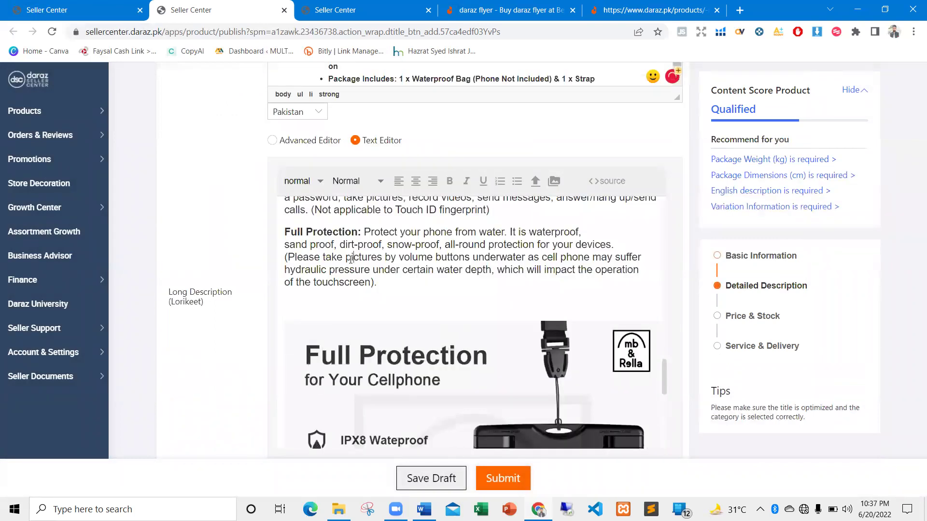
scroll(354, 259, up, 1)
scroll(338, 300, down, 8)
scroll(305, 355, up, 15)
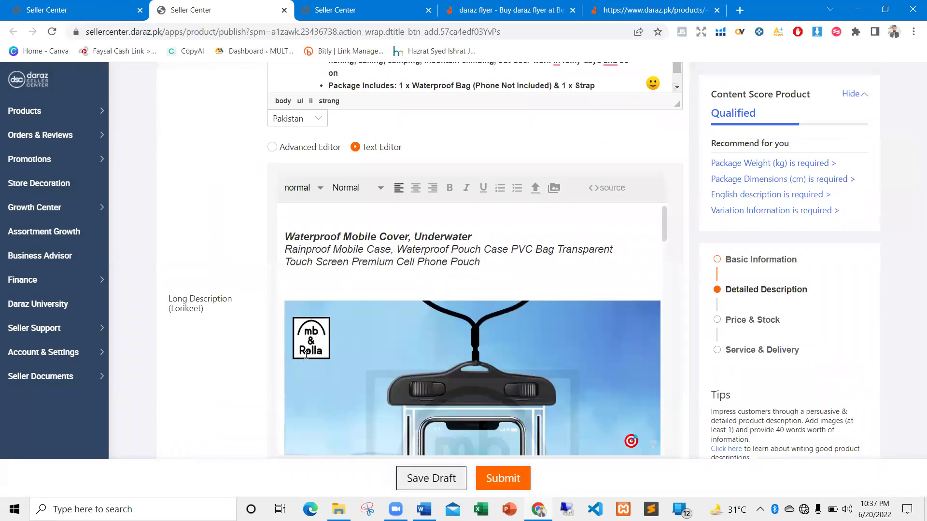
scroll(282, 355, down, 4)
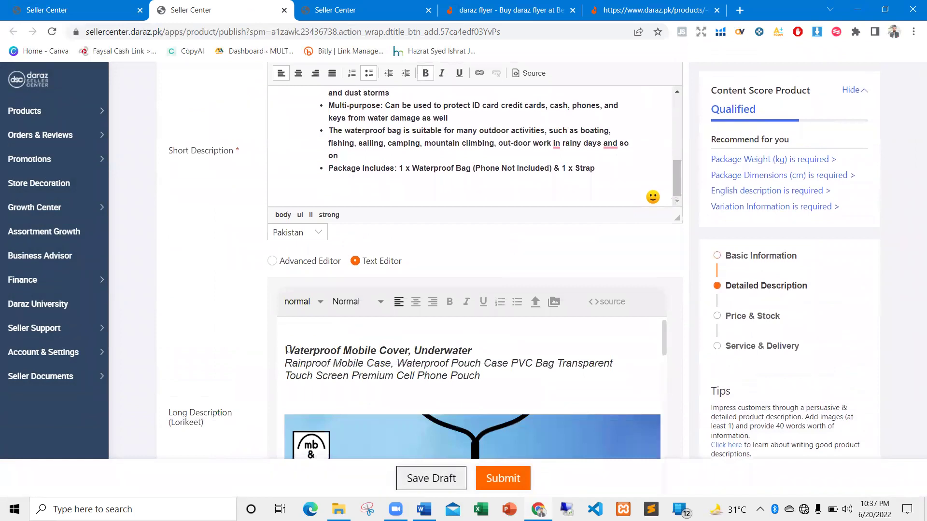
Step: Copy the entire long description with its pictures into the English description, switching that field to Text Editor
drag(284, 350, 444, 439)
scroll(475, 186, down, 8)
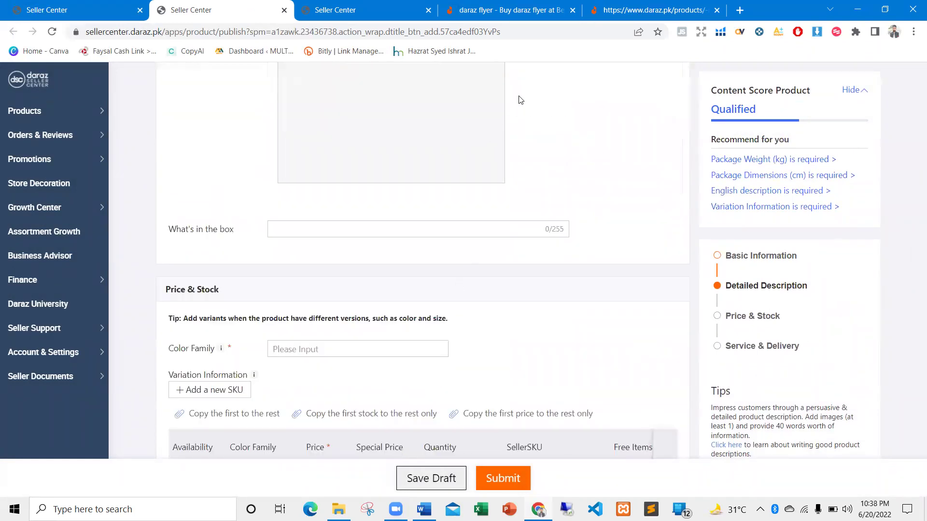
scroll(519, 177, up, 10)
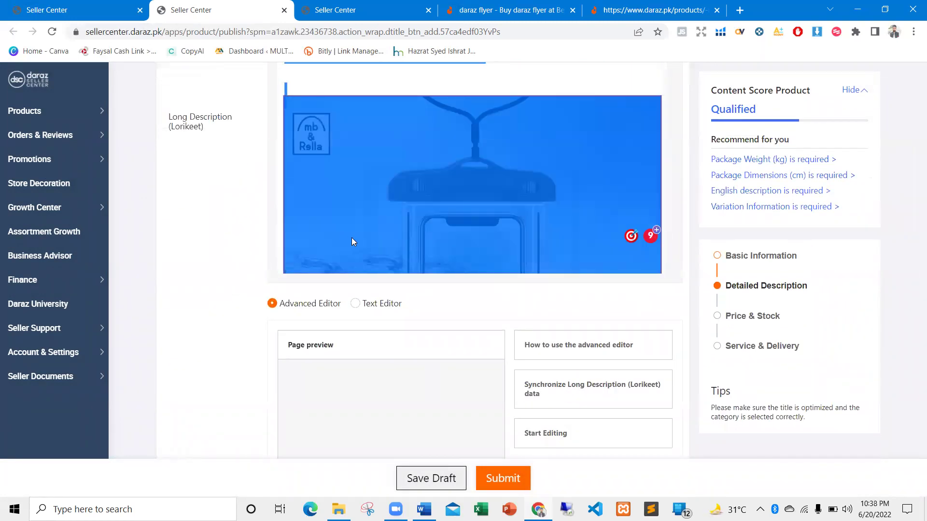
click(243, 242)
click(358, 303)
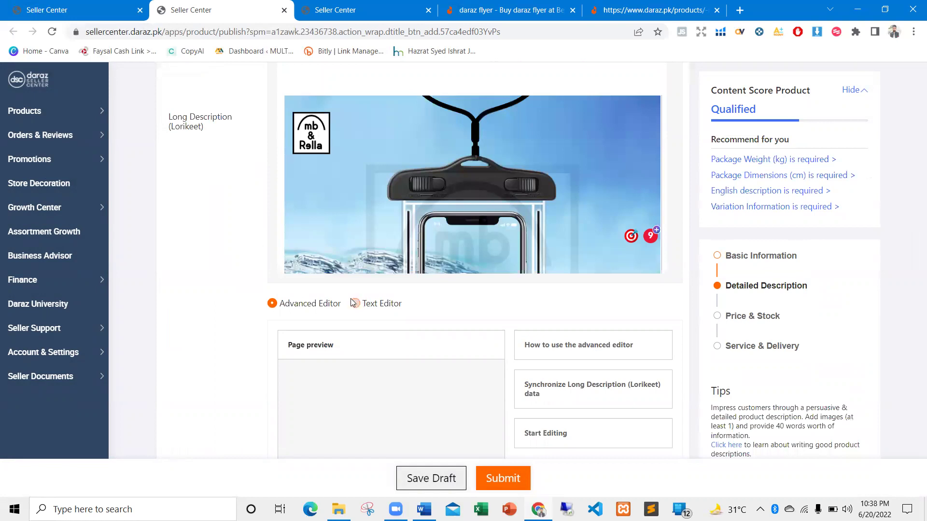
scroll(347, 335, down, 3)
key(ctrl+v)
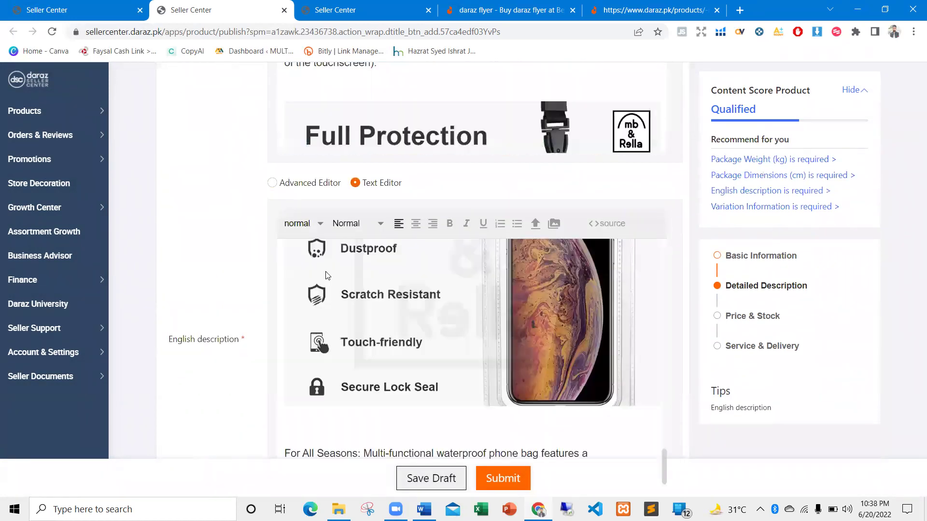
Step: Check the pasted text and pictures in the English description, down to the "What's in the box" field
scroll(347, 329, down, 5)
scroll(346, 329, up, 8)
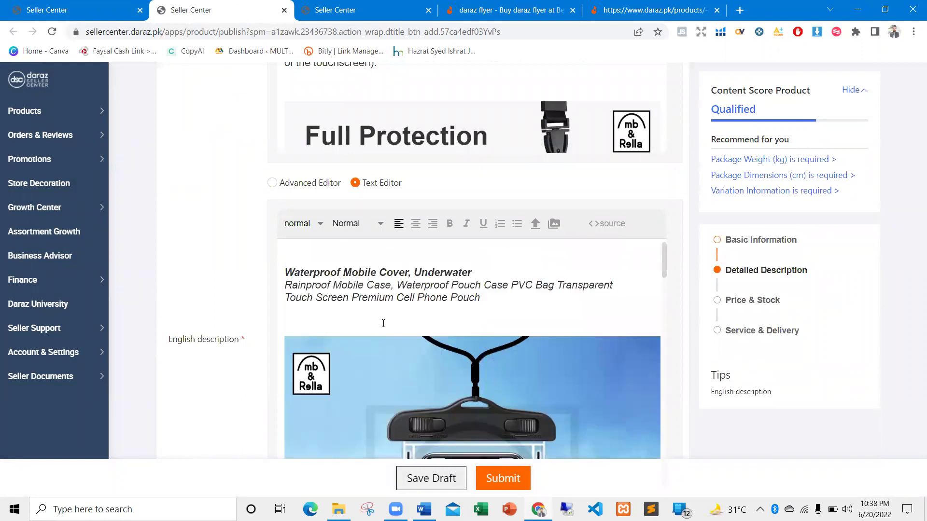
scroll(383, 323, down, 5)
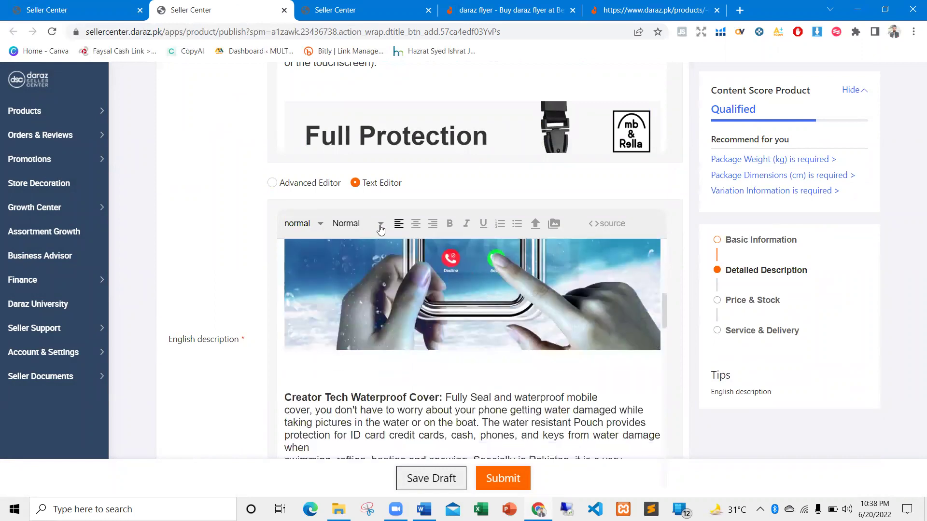
scroll(381, 271, down, 6)
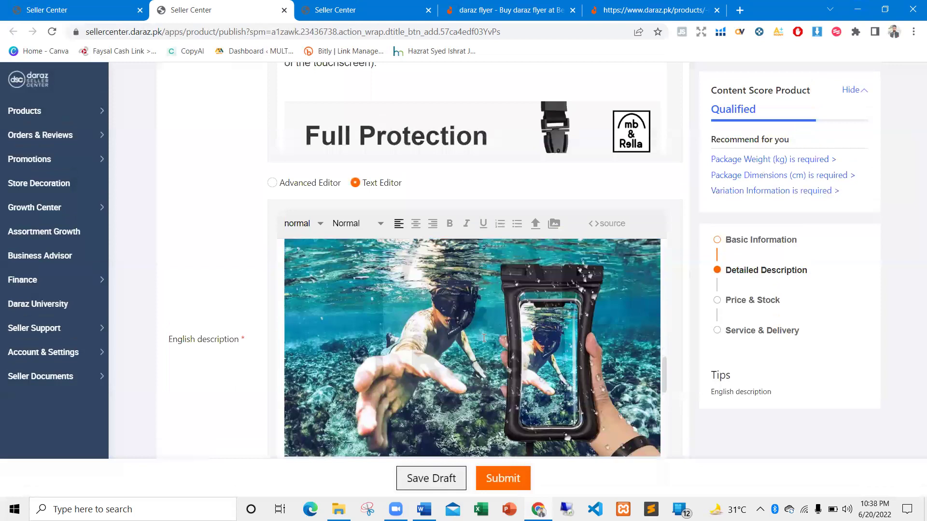
scroll(483, 338, down, 8)
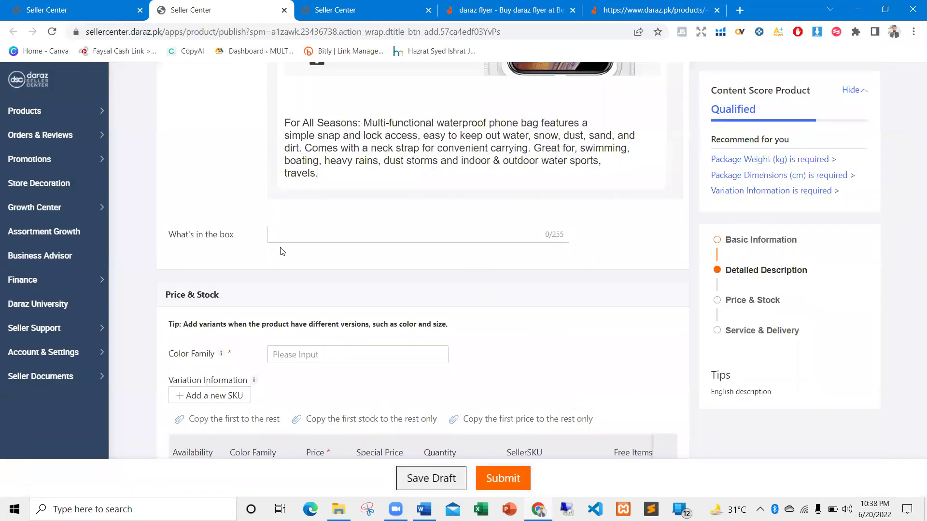
scroll(224, 263, up, 3)
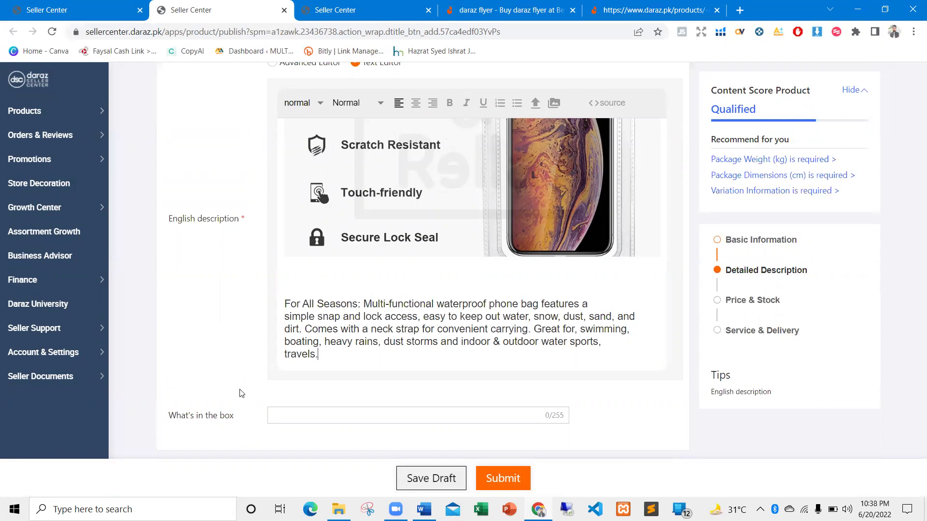
scroll(241, 389, down, 1)
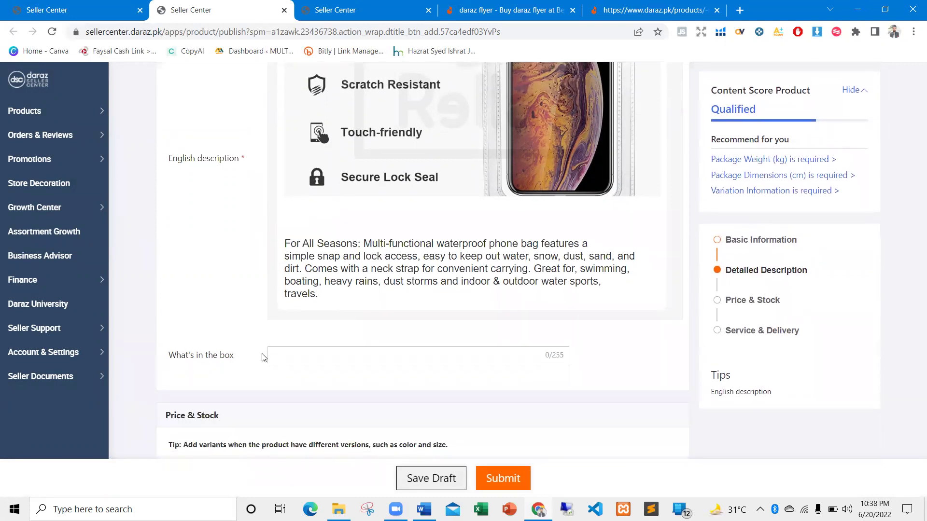
Step: Fill in What's in the box with "user guide, one mobile cover, one plastic Polly bag, thank you card", applying the suggested spelling of "Polly"
click(282, 353)
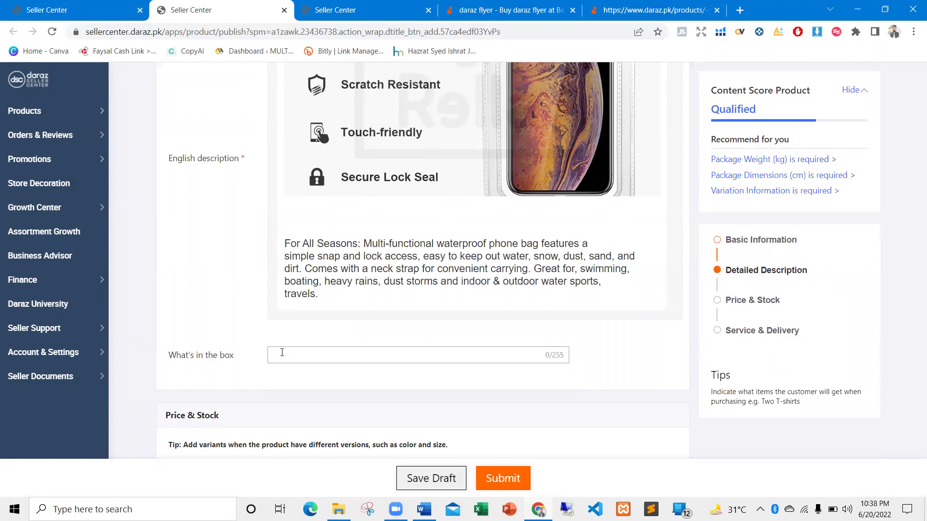
text(user guide, one mobile ocover,)
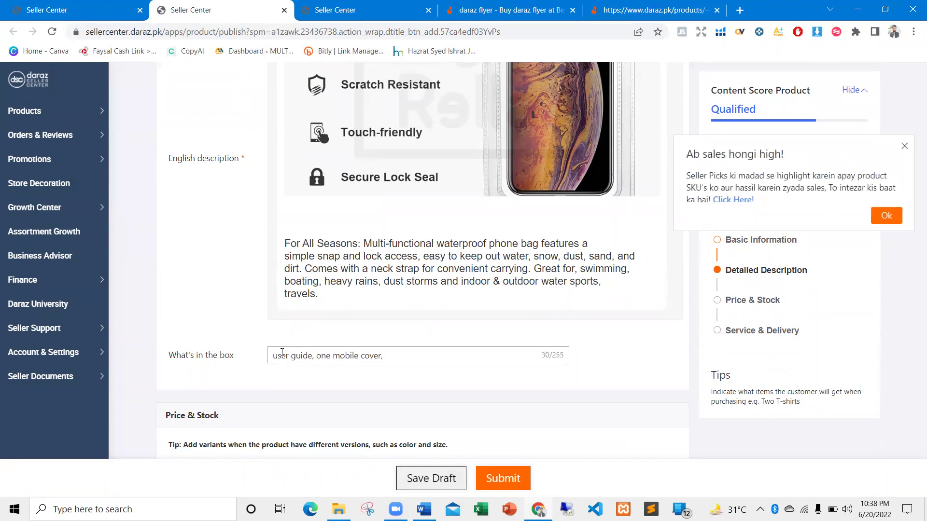
text( one plastic polly bag, tha)
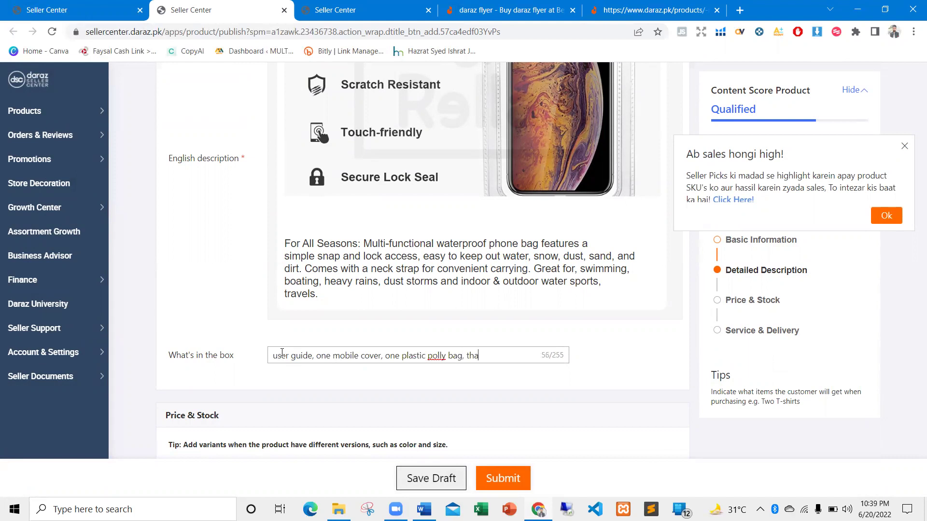
text(nk you card)
right_click(437, 359)
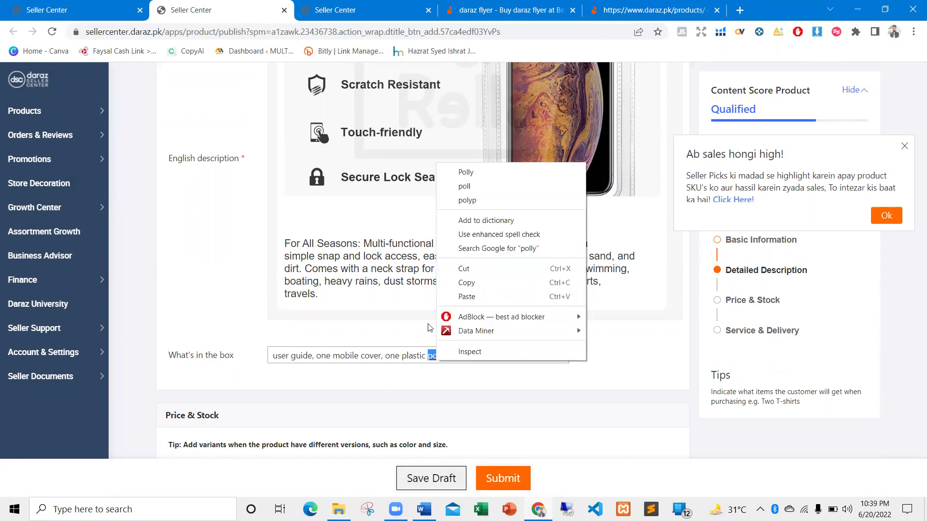
click(459, 170)
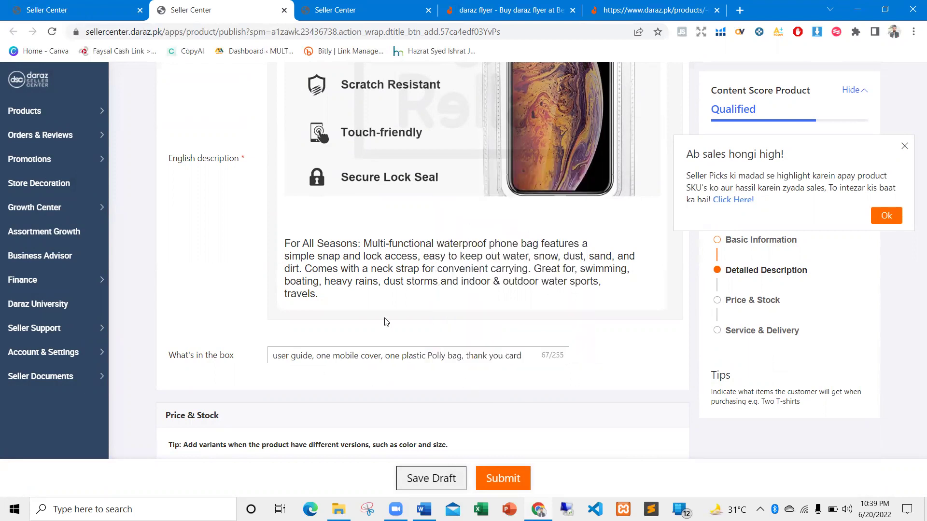
Step: Choose Silver as the product's Color Family in the Price & Stock section
scroll(386, 319, down, 4)
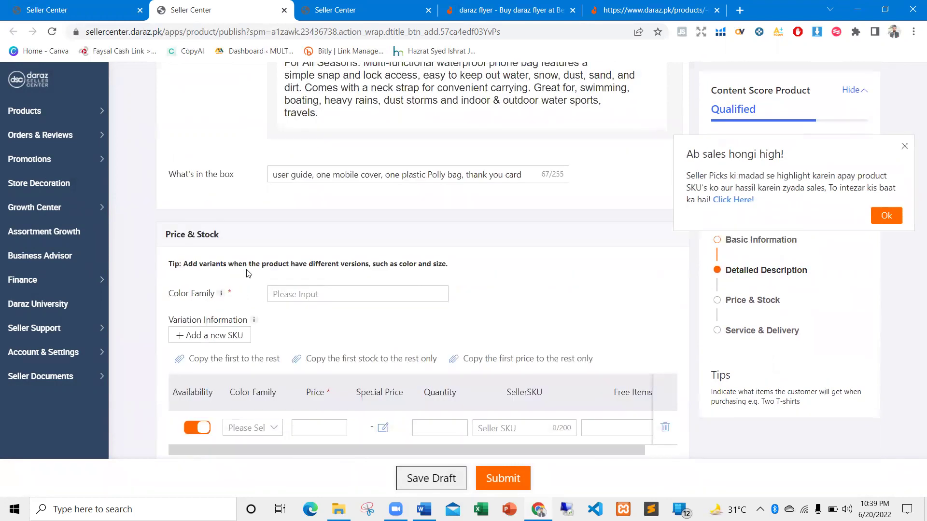
scroll(202, 285, down, 2)
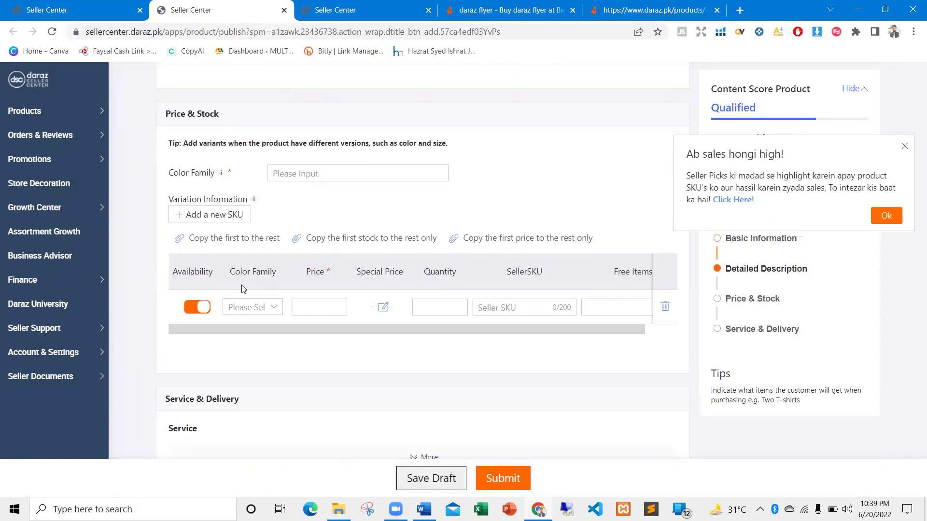
scroll(193, 256, up, 2)
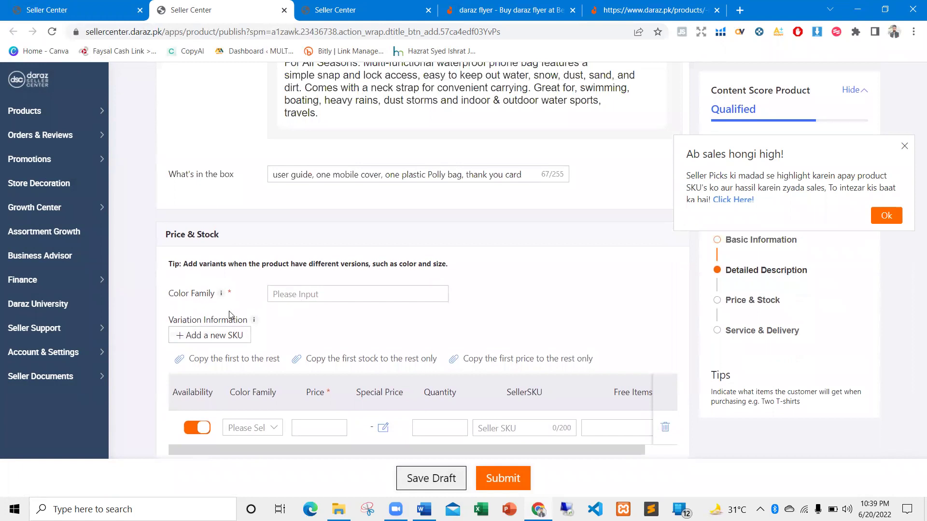
click(298, 290)
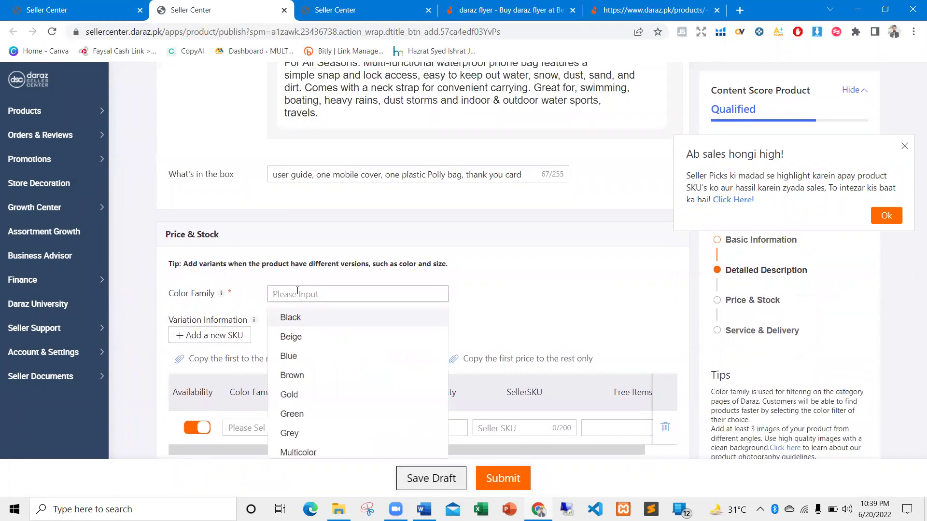
scroll(290, 338, down, 3)
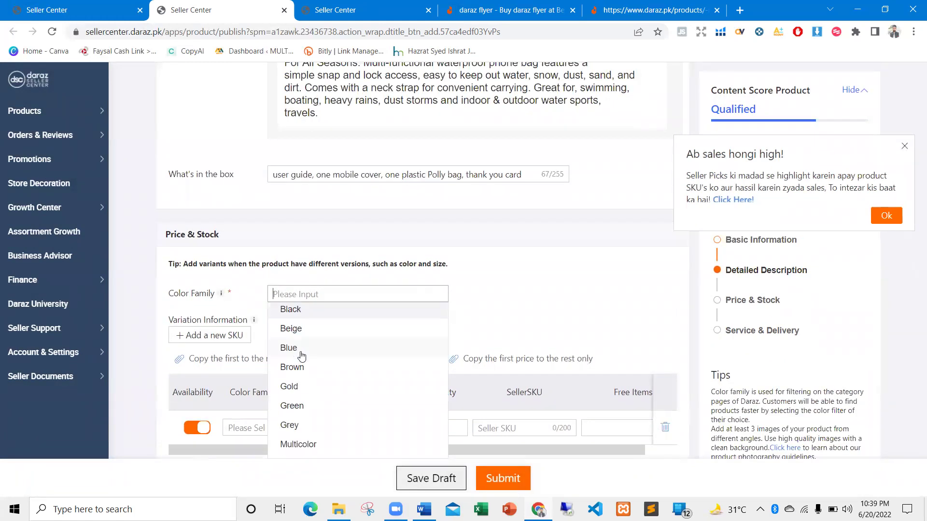
scroll(294, 377, down, 3)
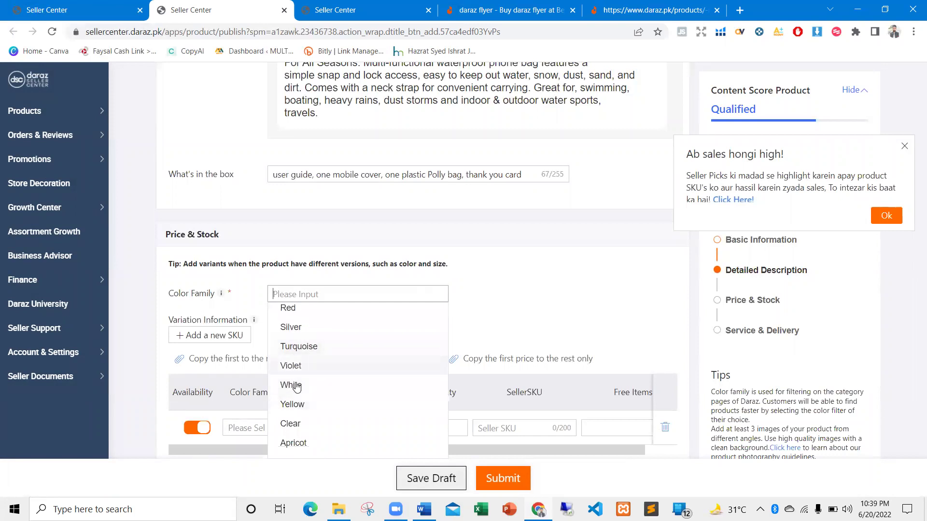
scroll(296, 386, up, 1)
scroll(296, 388, down, 1)
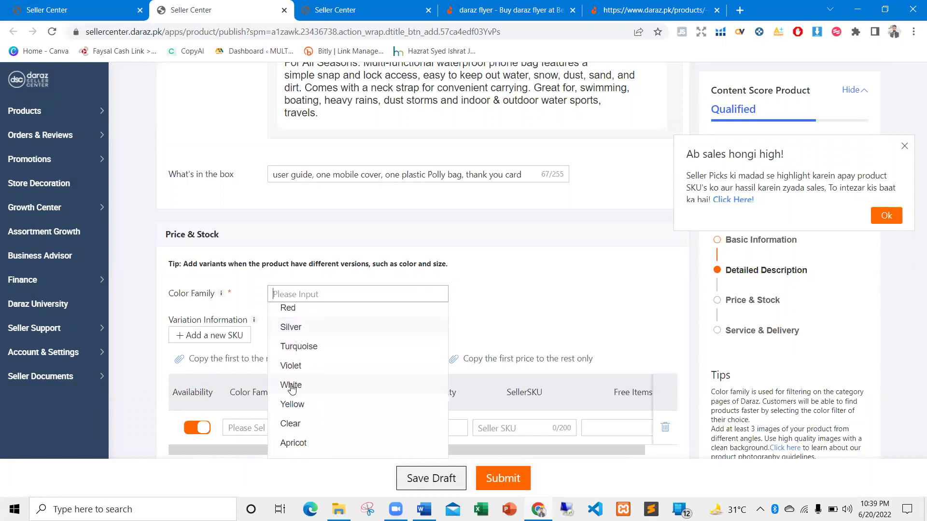
click(291, 326)
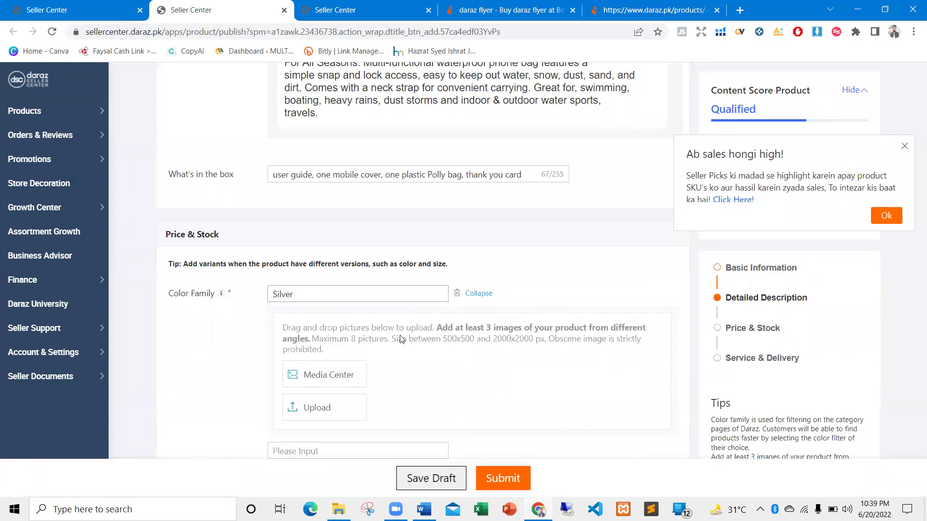
Step: Dismiss the sales notification and open the "waterproof mobile cover" folder of the Media Center for the Silver color's pictures
scroll(402, 338, down, 2)
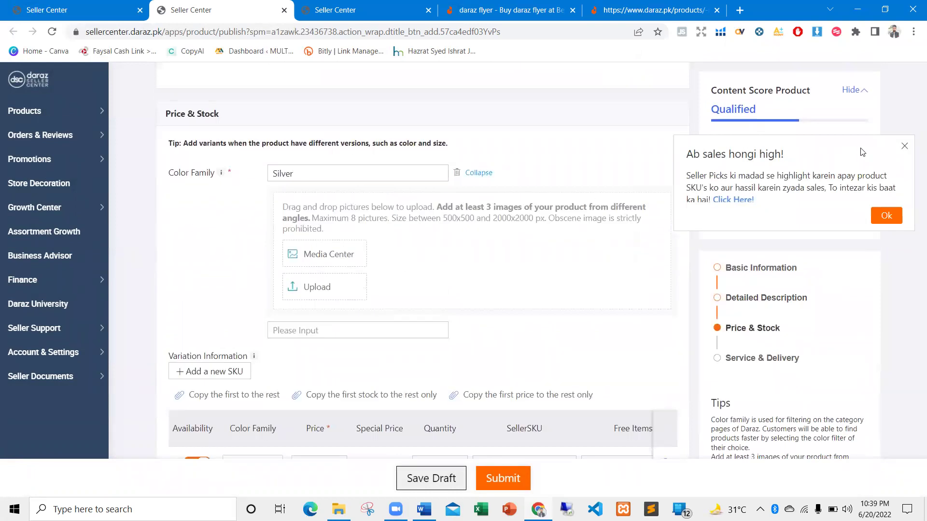
click(904, 146)
drag(459, 208, 579, 208)
click(316, 256)
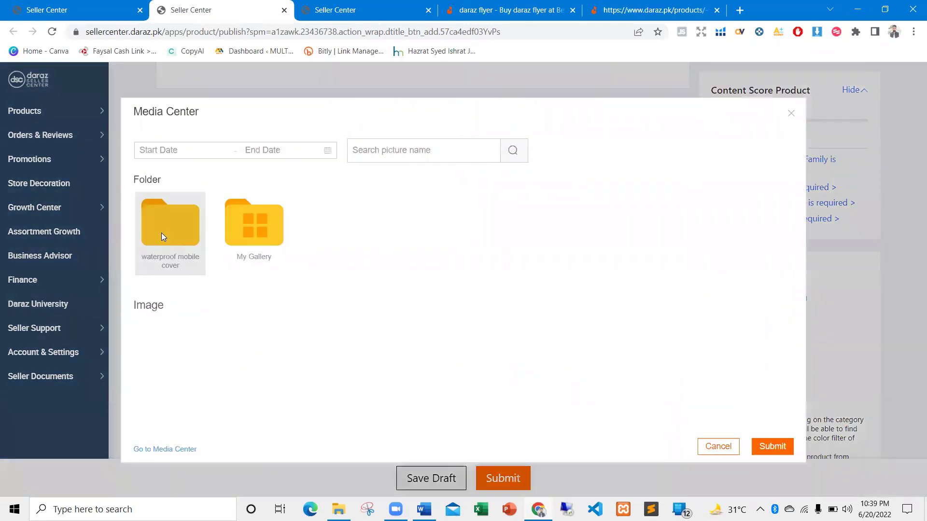
click(161, 234)
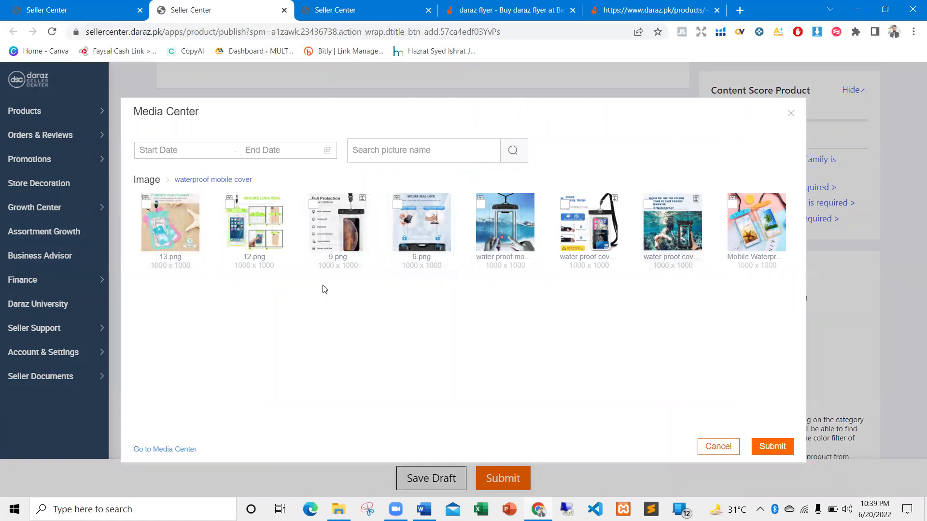
Step: Add all eight pictures of the folder to the Silver color, picking the two-pouch "Mobile Waterpr..." picture first and 12.png last
click(757, 237)
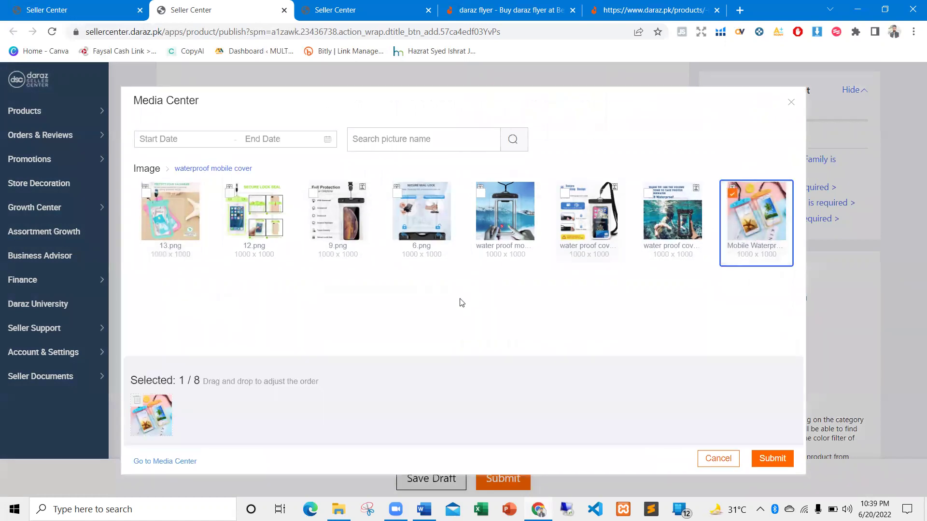
click(669, 222)
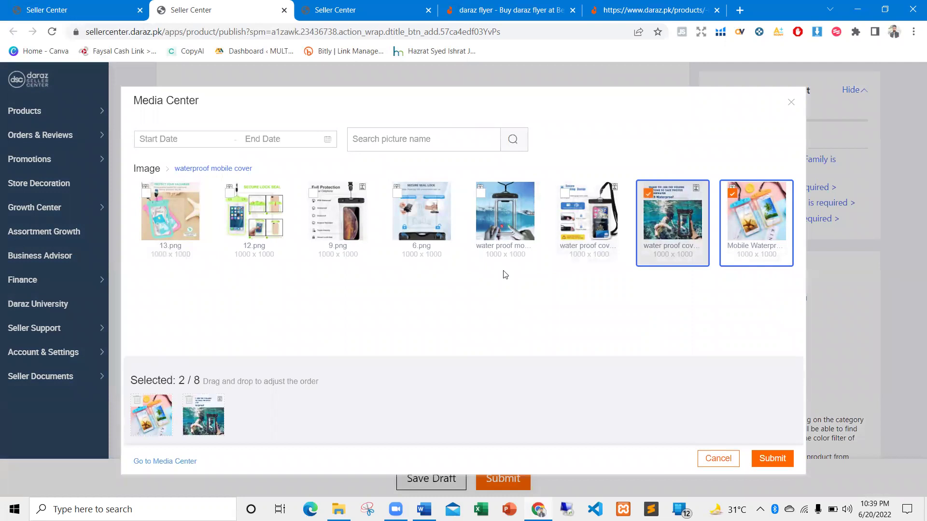
click(165, 222)
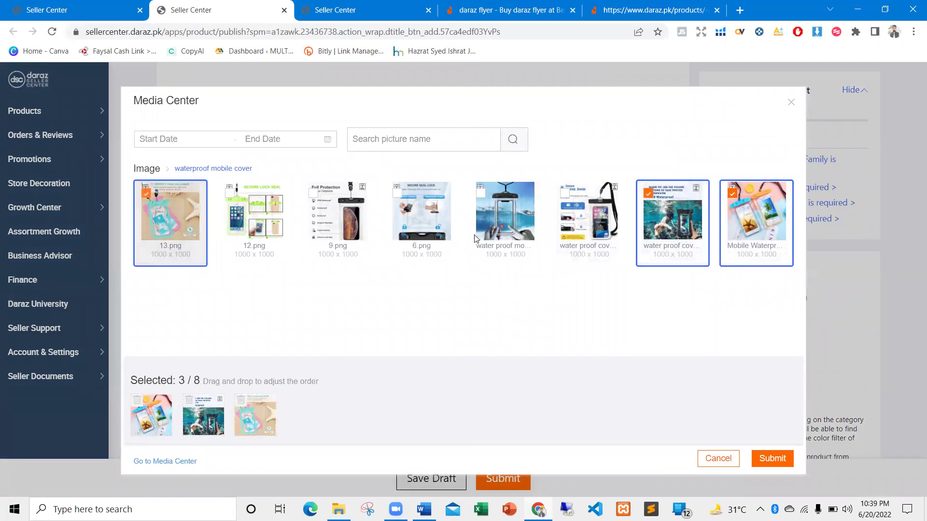
click(492, 225)
click(422, 215)
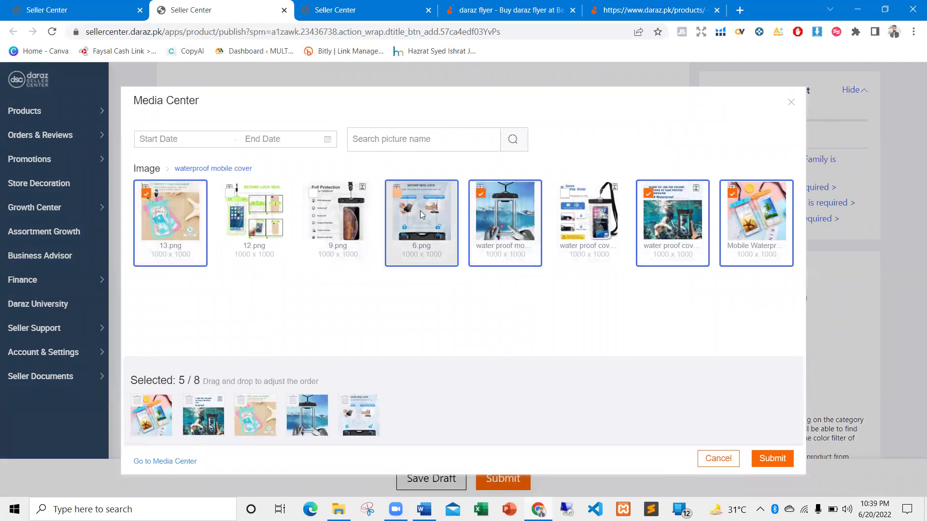
click(341, 226)
click(588, 220)
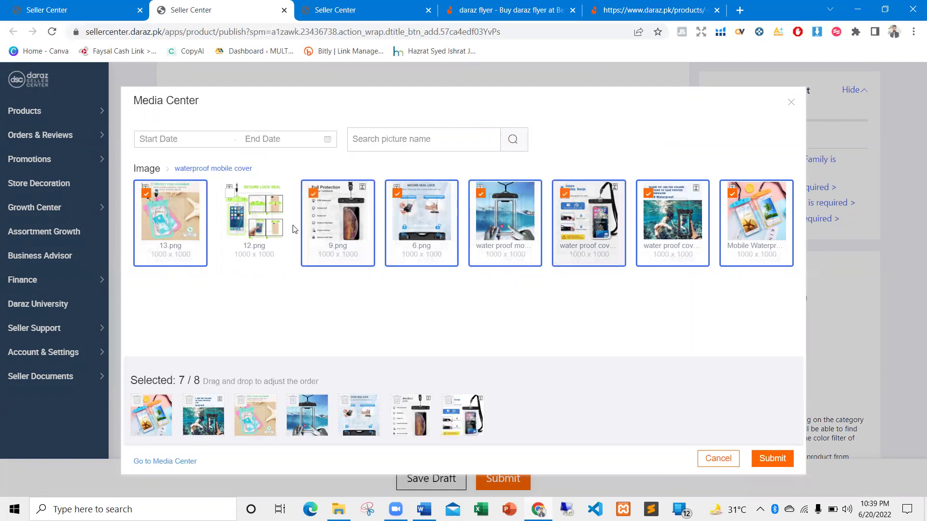
click(251, 223)
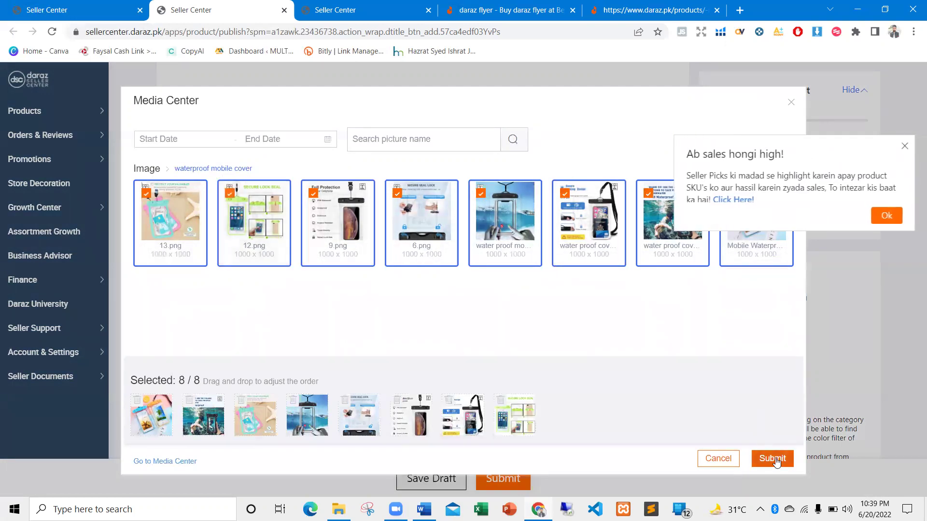
click(772, 459)
Step: Dismiss the sales notification and look over the added pictures, the Variation Information hint and the Silver variant's row
scroll(483, 299, down, 2)
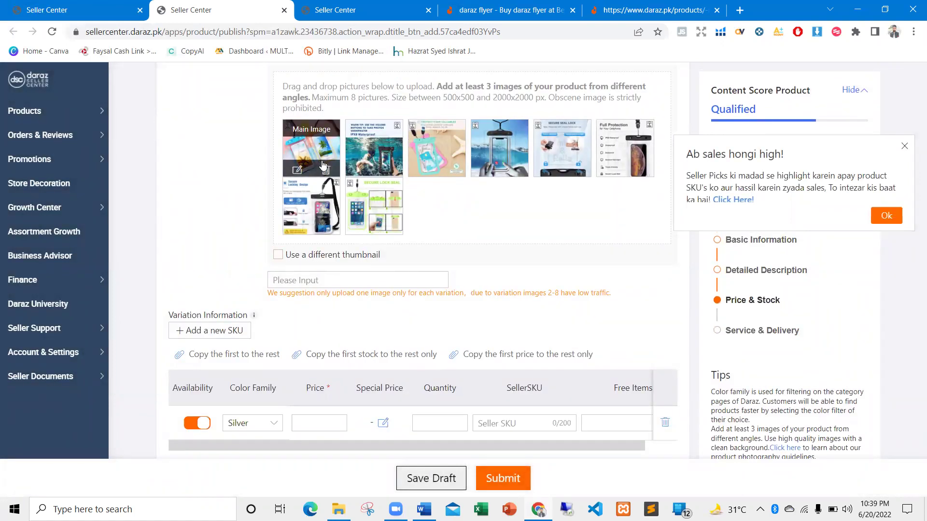
click(904, 146)
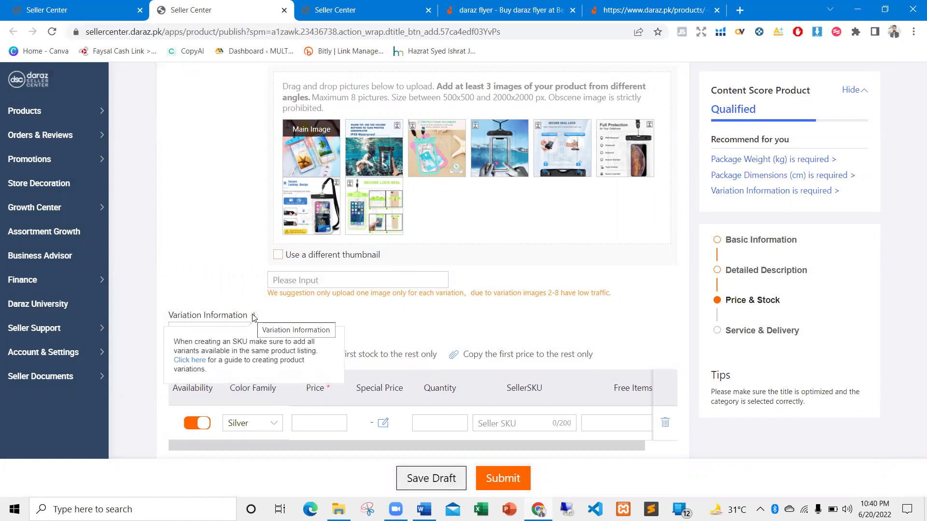
mouse_move(250, 319)
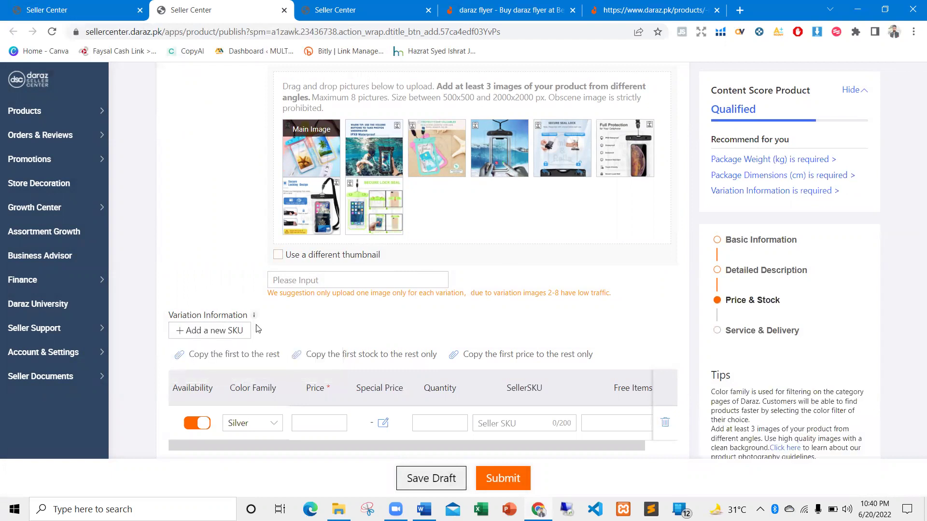
scroll(249, 310, down, 2)
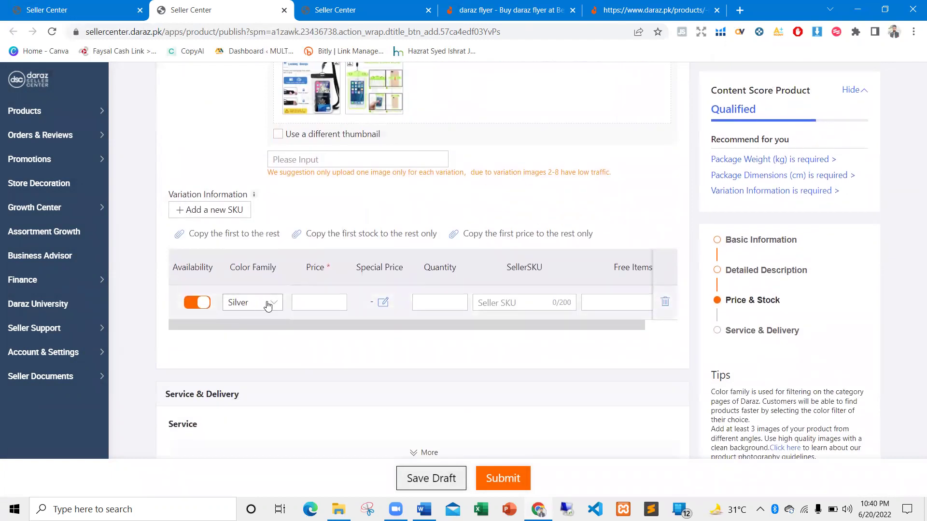
click(308, 302)
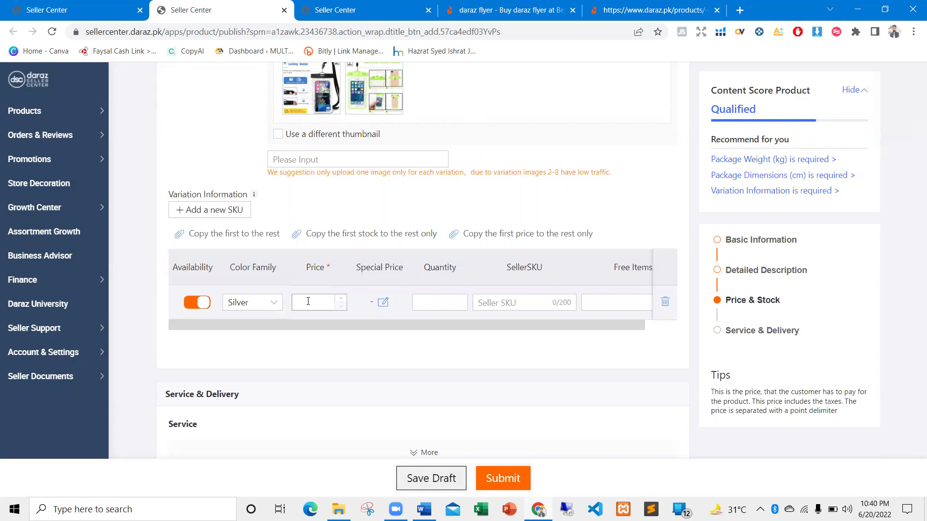
Step: Check the computer's Wi-Fi connection to the Creator Biz ECOM network
click(803, 509)
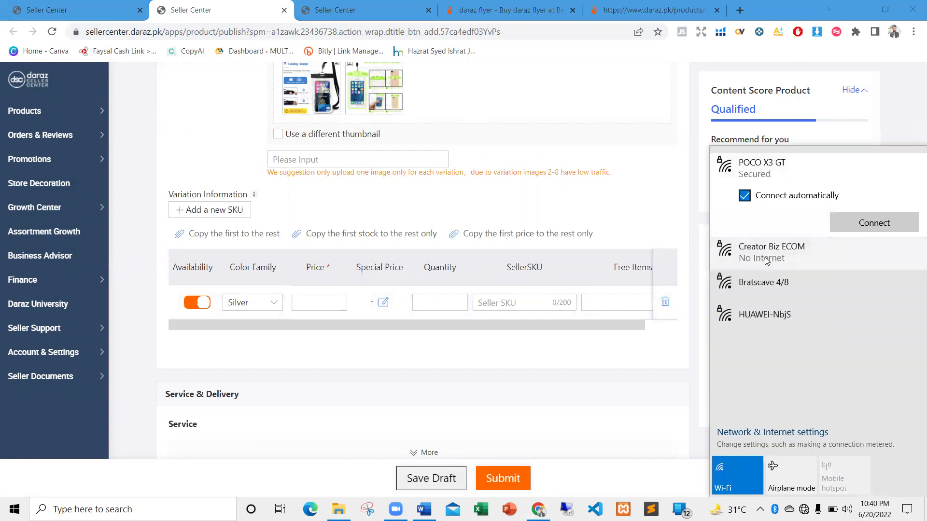
click(766, 261)
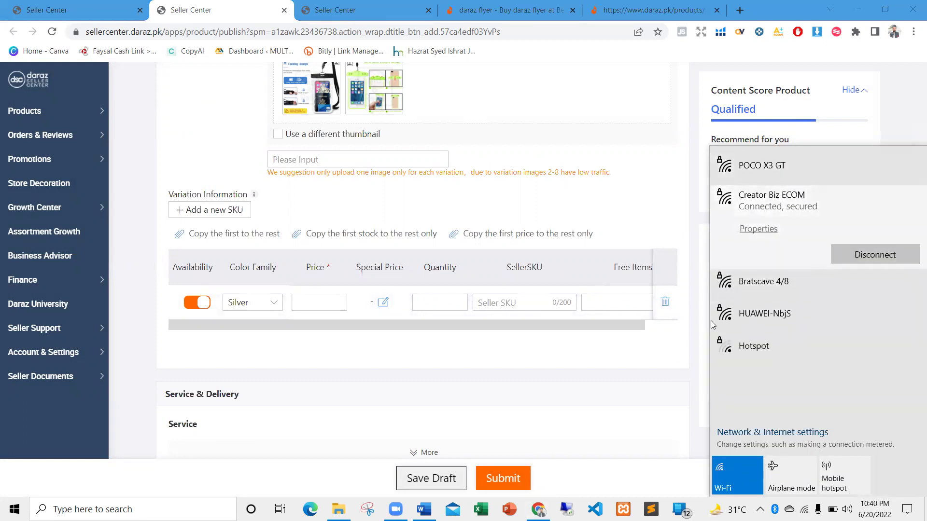
click(688, 369)
Step: Set the Silver variant's price to 999 and enter 299 as its special price
click(306, 304)
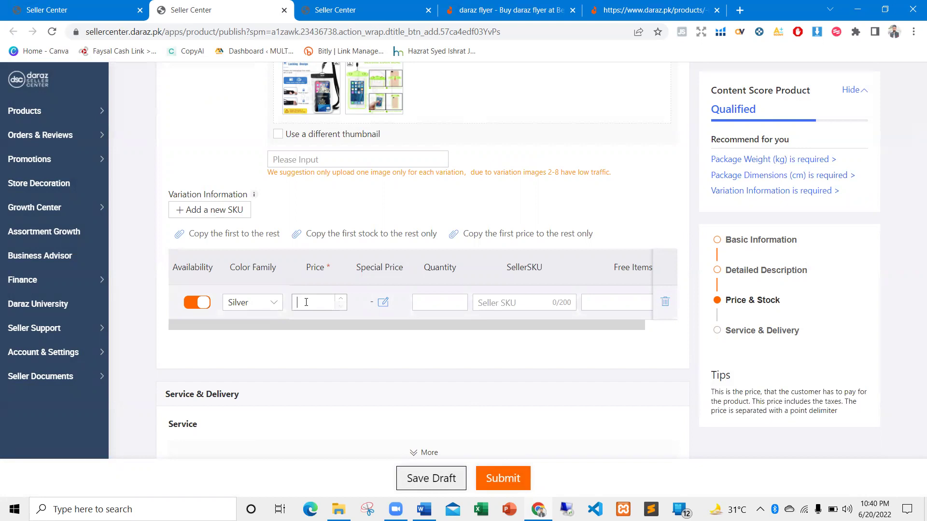
text(999)
click(384, 303)
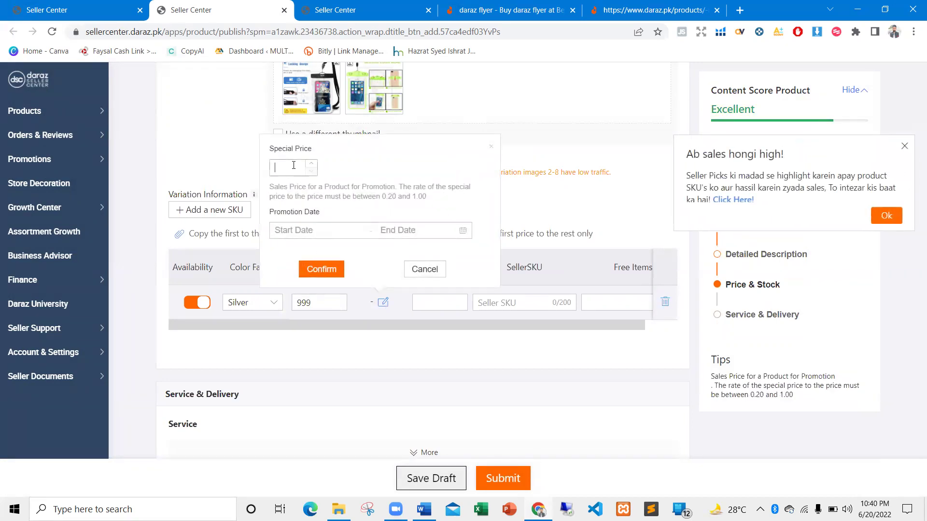
text(299)
Step: Set the special price's promotion period from 2022-06-20 to 2023-07-25
click(296, 230)
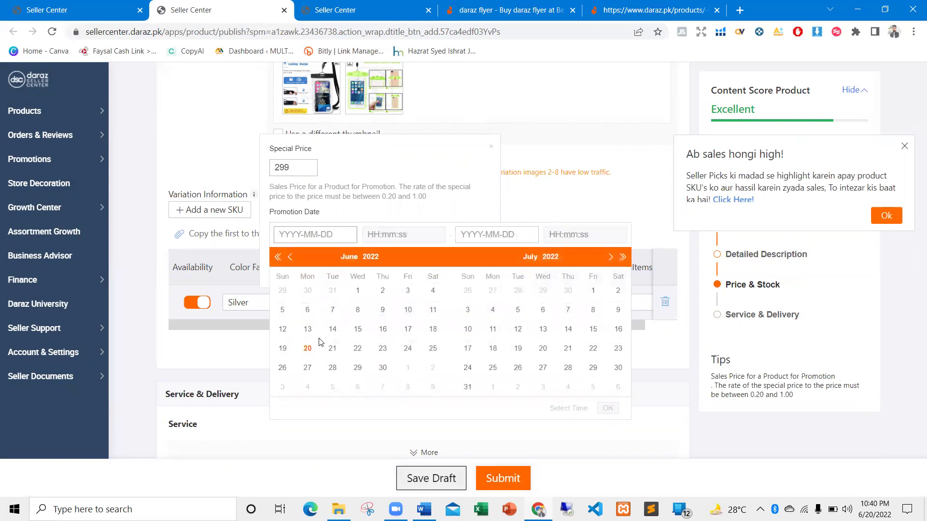
click(308, 348)
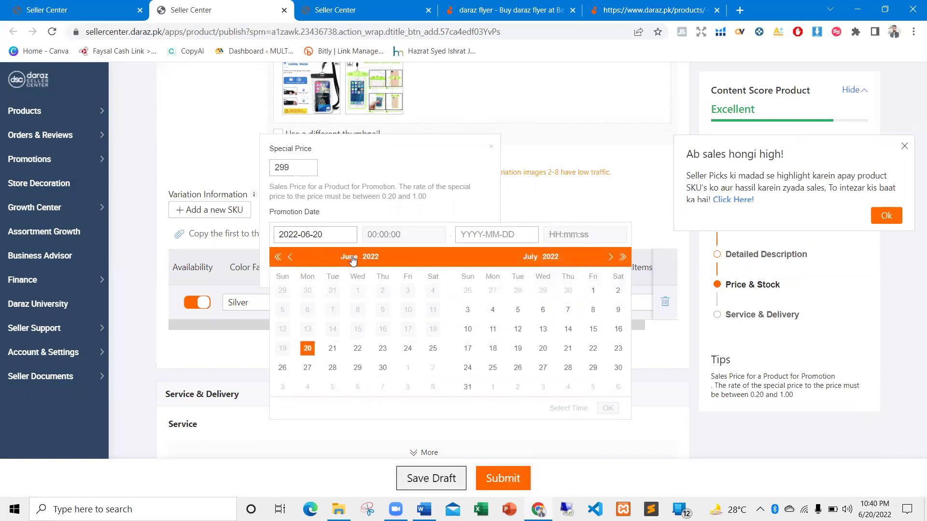
click(622, 257)
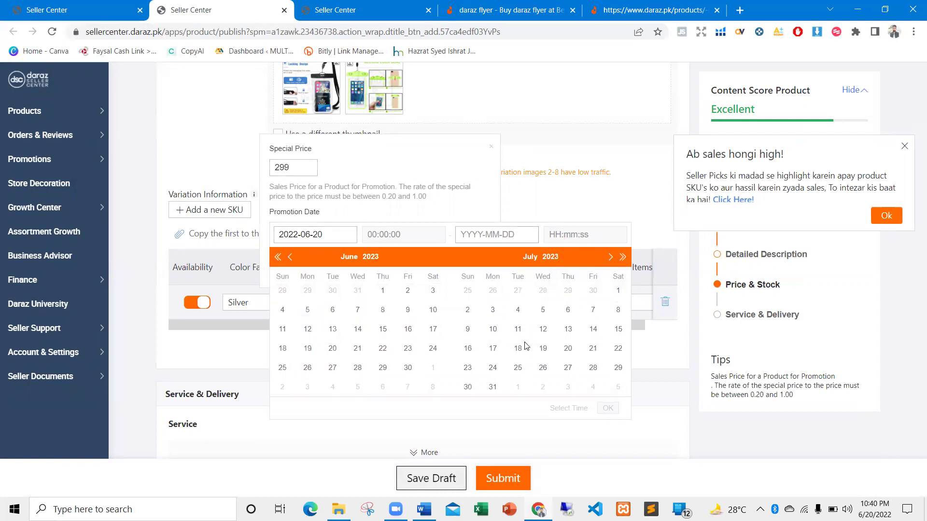
click(517, 367)
click(608, 408)
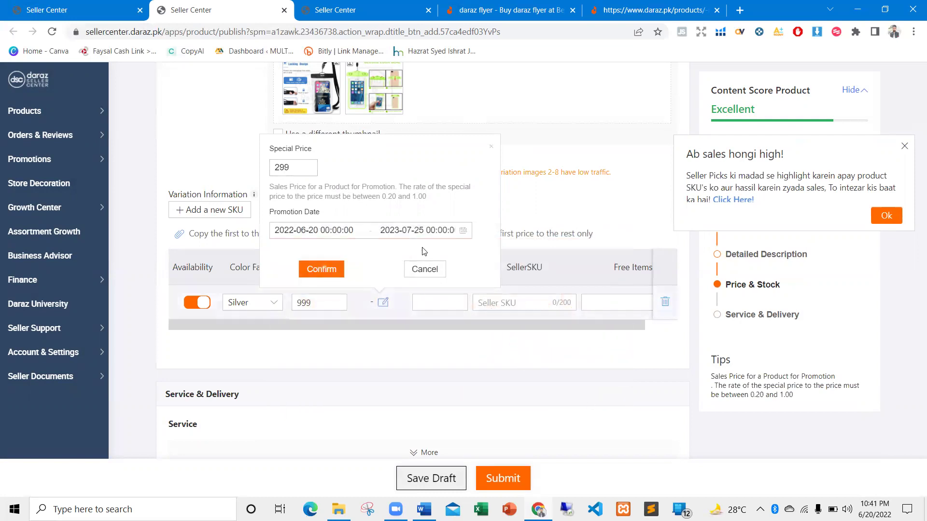
Step: Confirm the special price settings and set the Silver variant's quantity to 1000
click(328, 272)
click(432, 303)
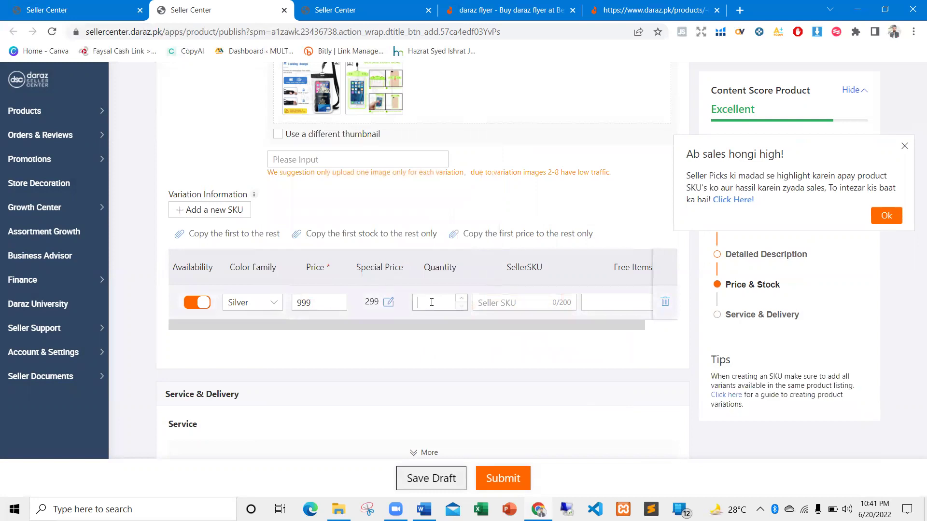
text(100)
Step: Dismiss the sales notification and enter "waterproof cover" as the Silver variant's seller SKU
click(482, 305)
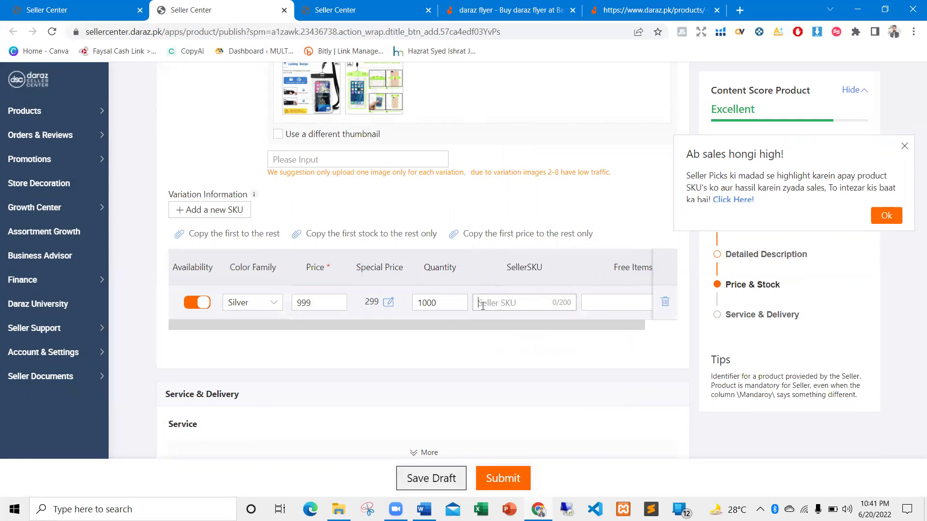
click(904, 146)
click(516, 303)
text(w)
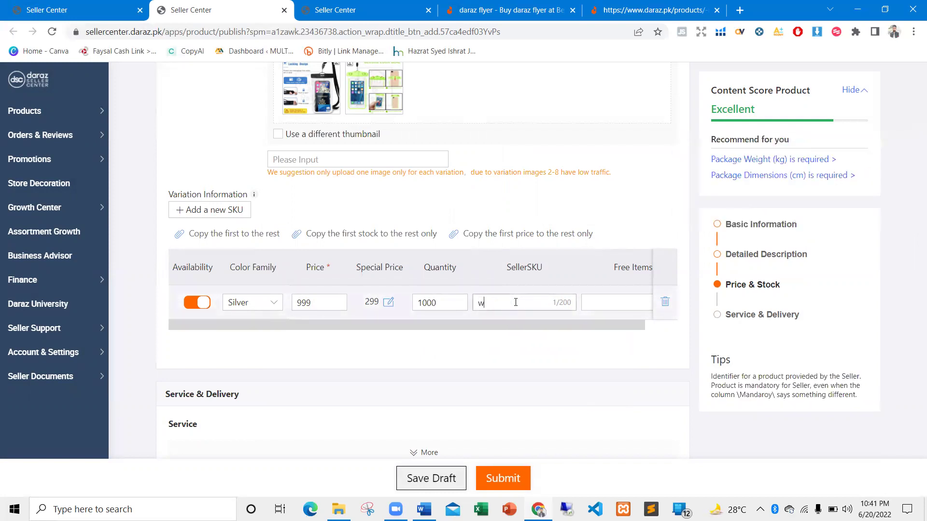
text(aterproof cover)
Step: Enter "thank you card" as the Silver variant's free item
click(592, 304)
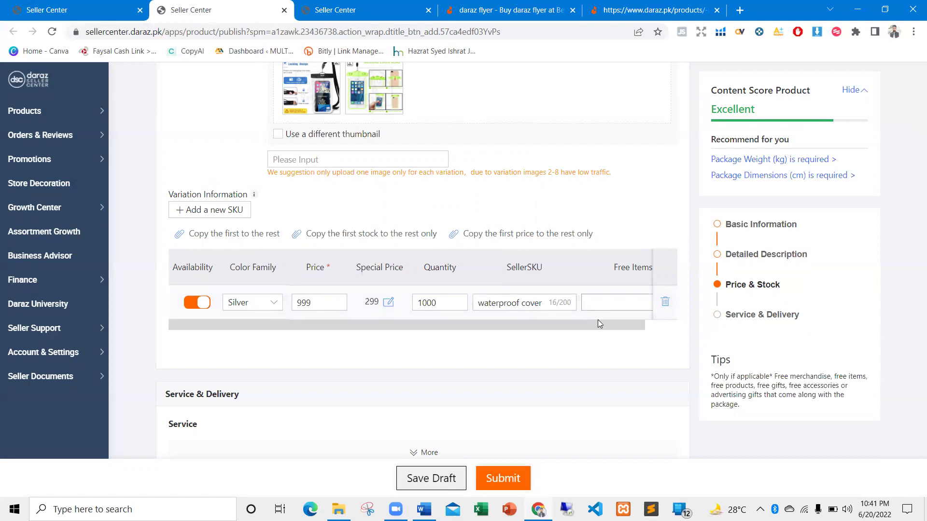
drag(610, 326, 644, 326)
text(tafsil)
key(BackSpace)
key(BackSpace)
key(BackSpace)
key(BackSpace)
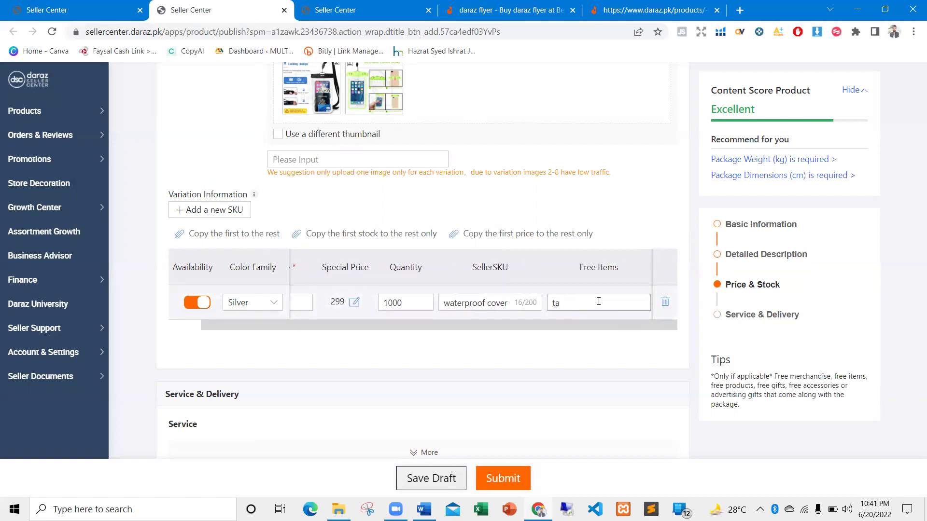
text(hank you card)
click(570, 324)
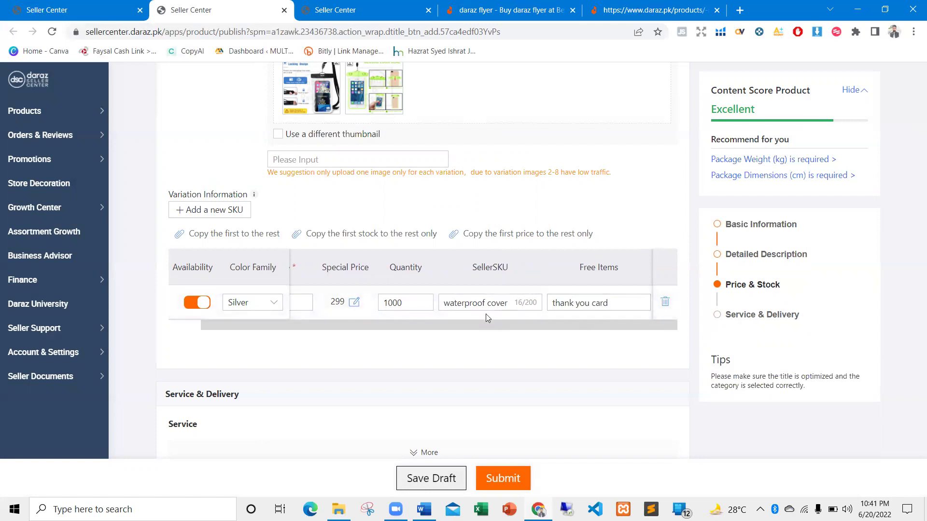
Step: Expand the Service details, set the warranty type to No Warranty and enter "no warranty" as the warranty policy
scroll(482, 315, down, 1)
scroll(435, 300, down, 3)
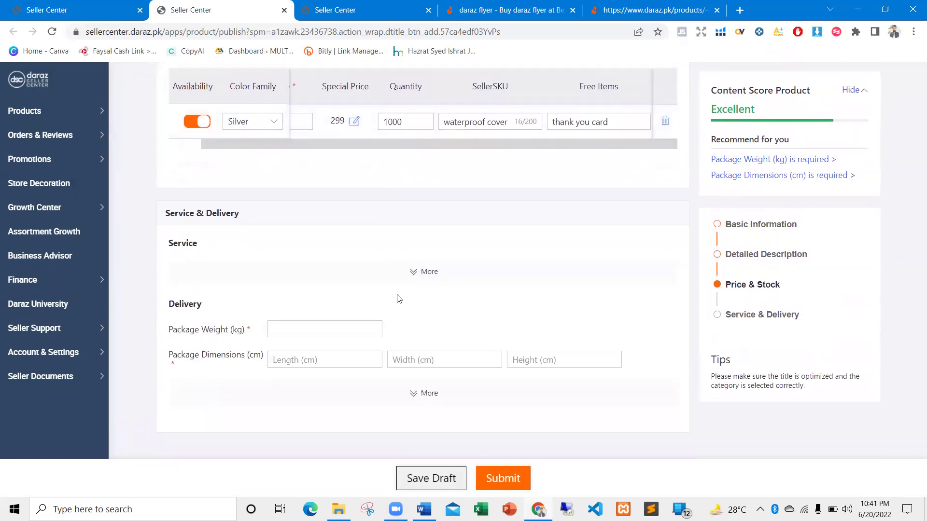
click(423, 272)
click(290, 269)
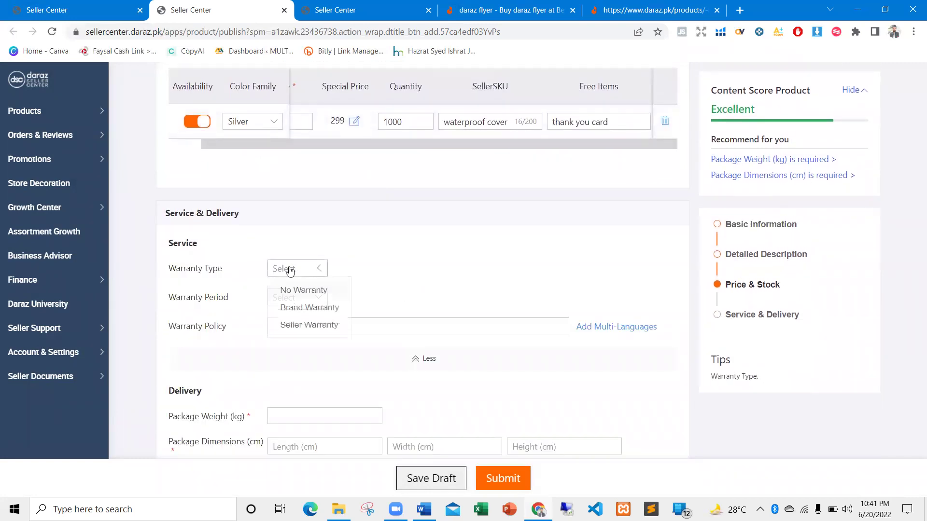
click(290, 291)
click(291, 298)
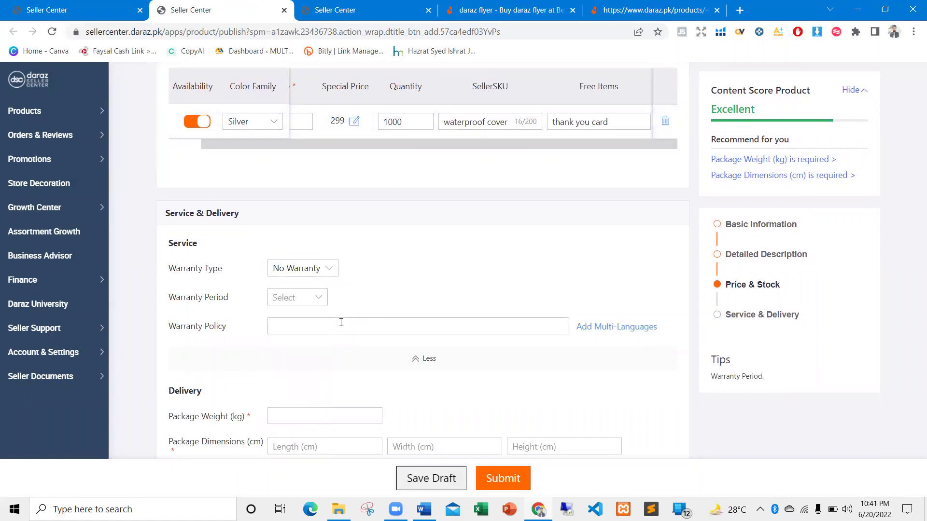
click(341, 321)
text(no warranty)
scroll(367, 284, down, 3)
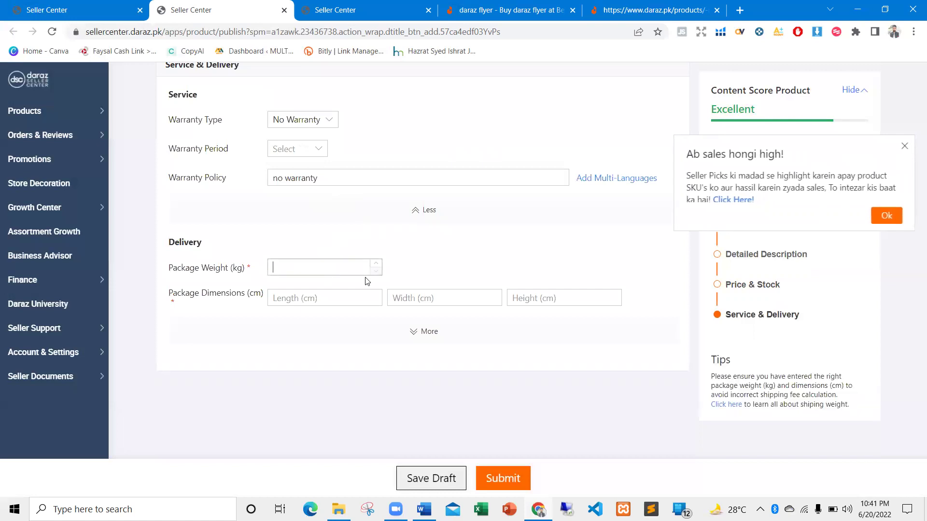
Step: Expand the Delivery details, dismiss the sales notification and examine the package weight and dimensions fields
click(425, 331)
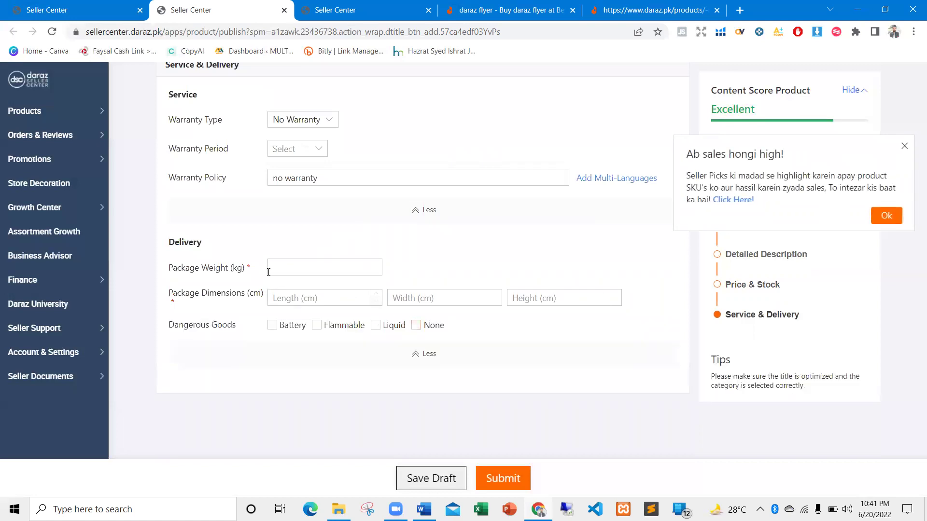
click(904, 147)
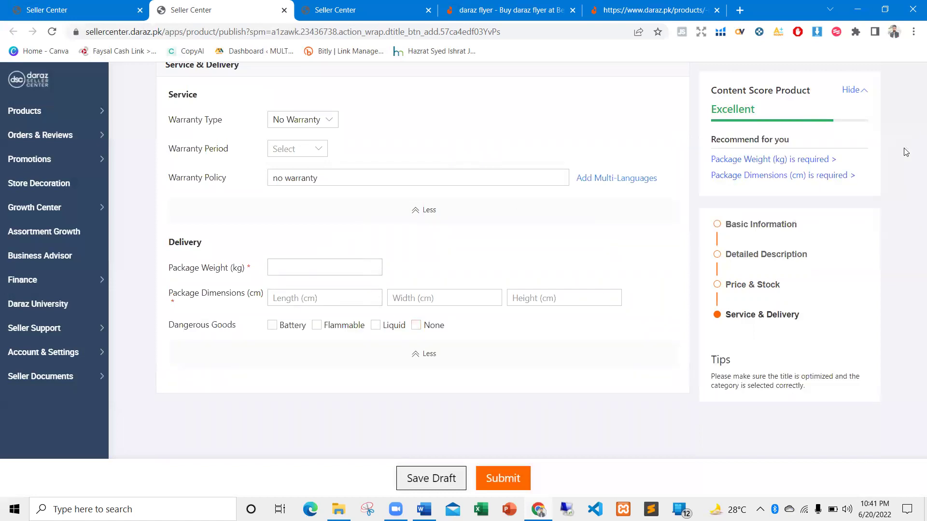
drag(694, 90, 863, 322)
click(912, 270)
click(283, 273)
double_click(208, 270)
click(213, 271)
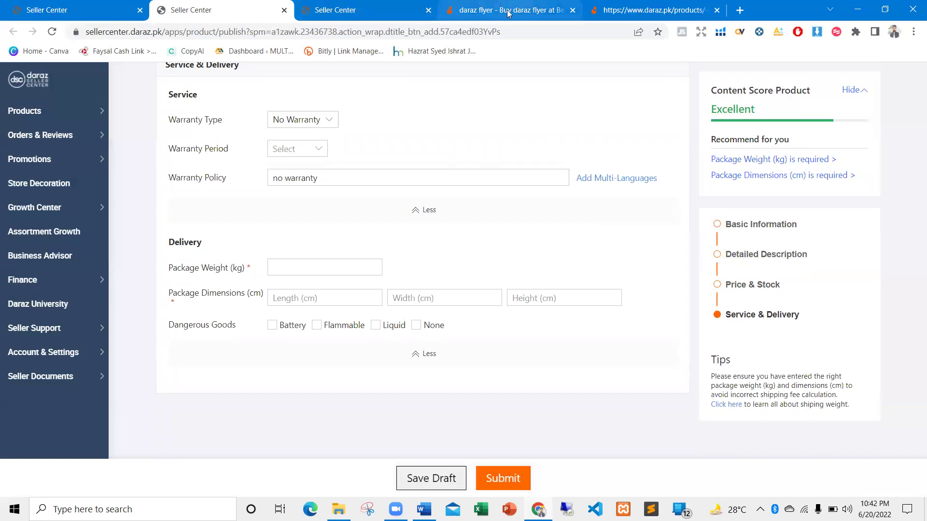
double_click(180, 294)
Step: Search the Daraz store again for "daraz flyer" and compare the sizes of the flyers offered
click(507, 10)
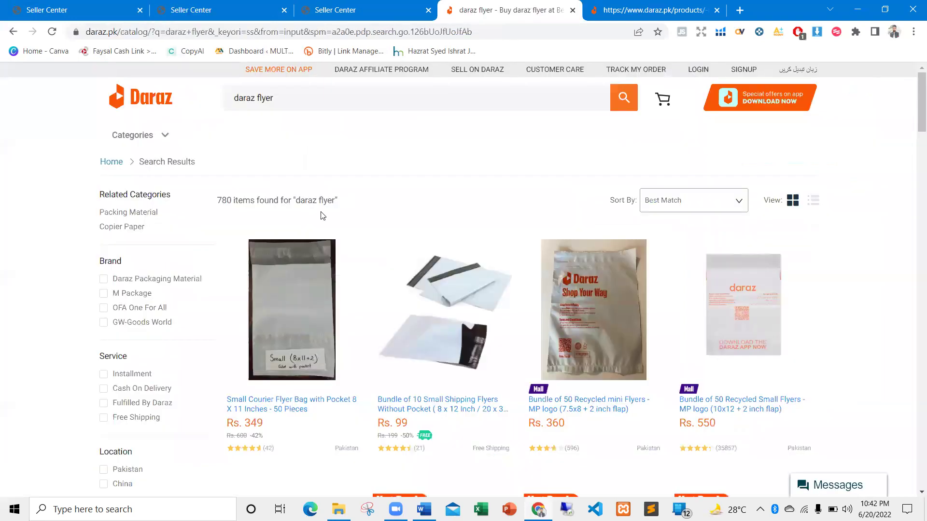
click(292, 95)
click(624, 98)
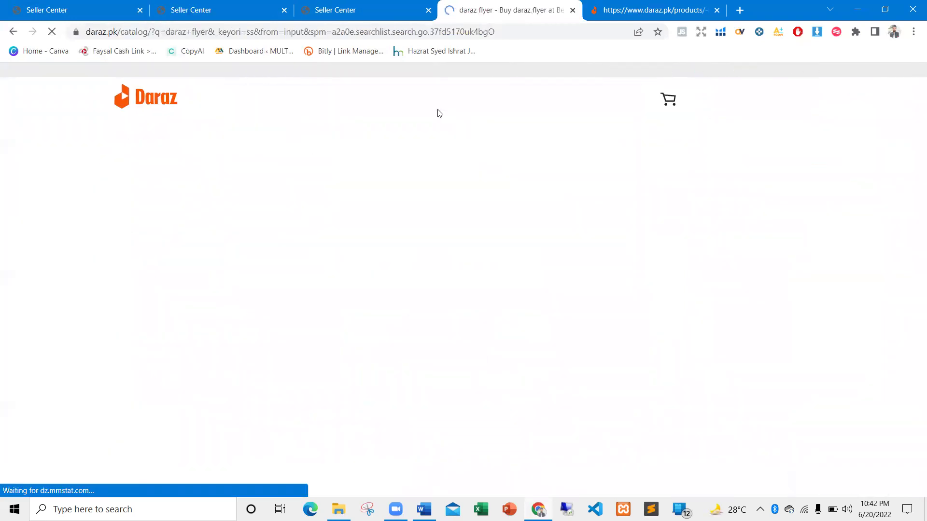
scroll(386, 232, down, 2)
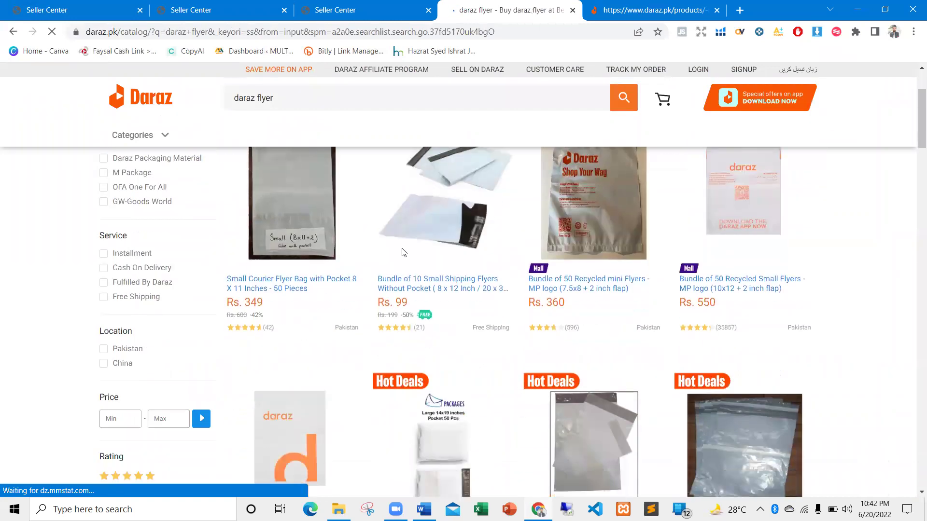
scroll(452, 289, down, 2)
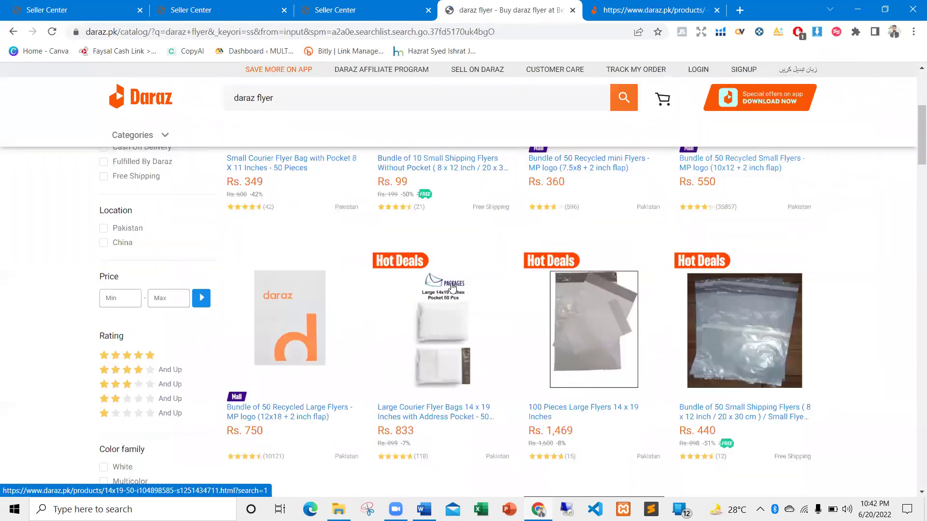
scroll(492, 296, down, 2)
scroll(542, 282, up, 5)
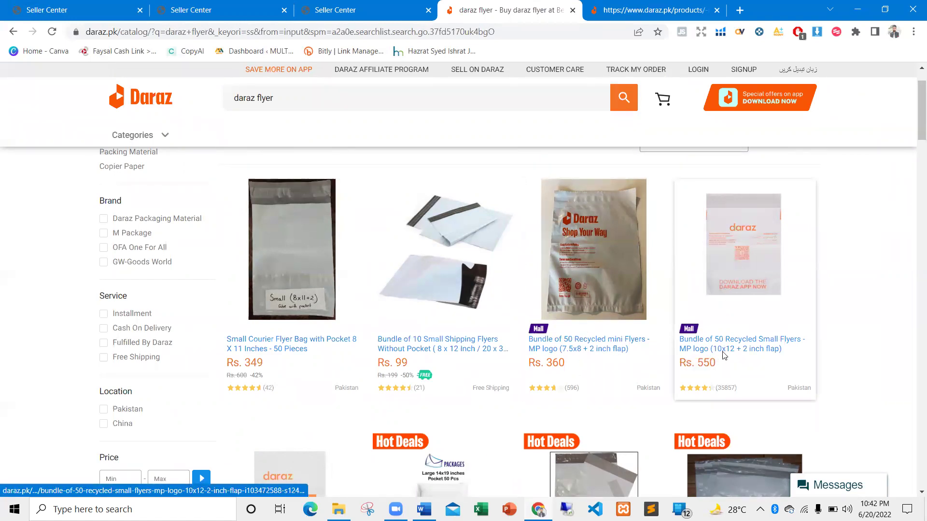
scroll(739, 310, down, 4)
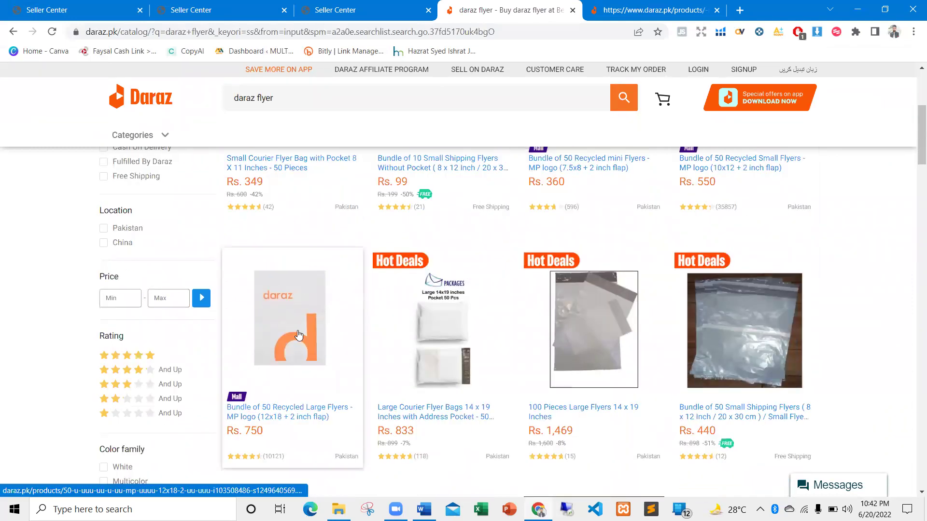
scroll(297, 331, up, 2)
scroll(399, 335, up, 3)
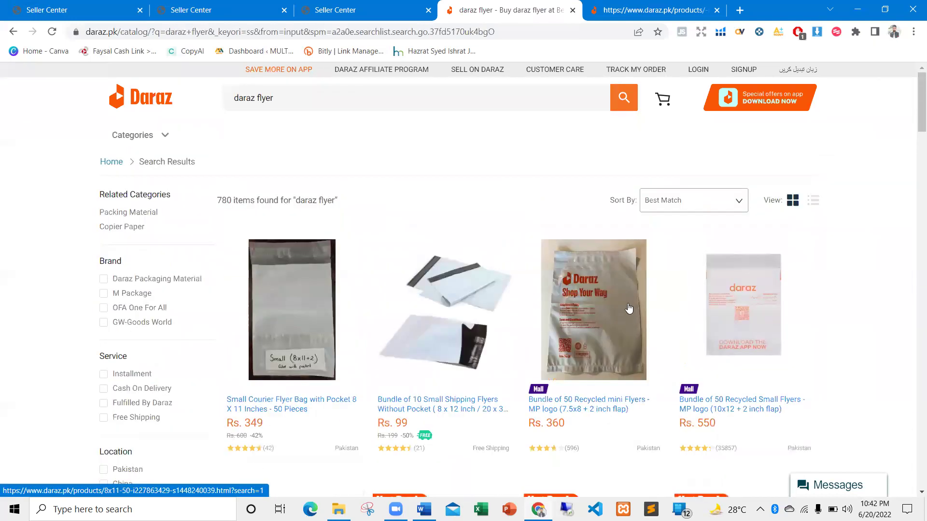
Step: Open the Bundle of 50 Recycled mini Flyers (7.5x8 + 2 inch flap) in a new tab and read its product details
right_click(599, 309)
click(640, 106)
key(ctrl+Tab)
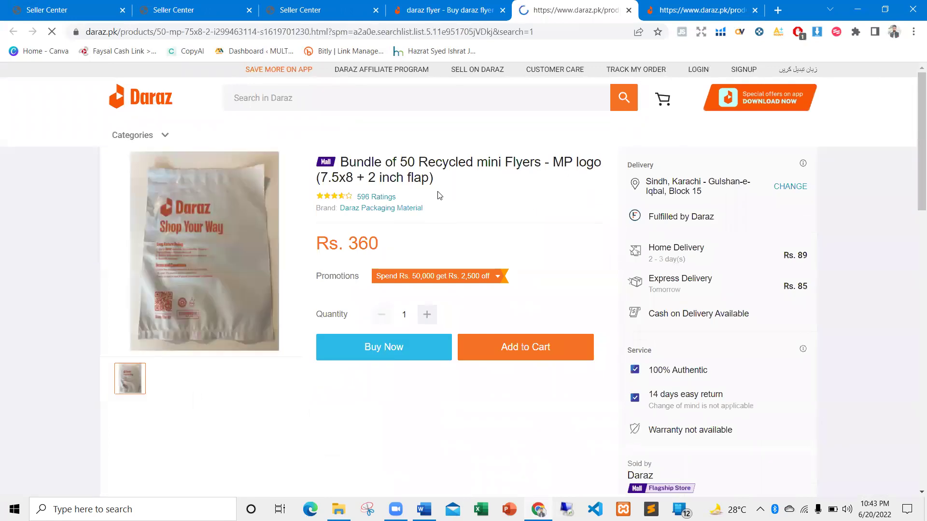
scroll(449, 191, down, 3)
scroll(341, 256, down, 5)
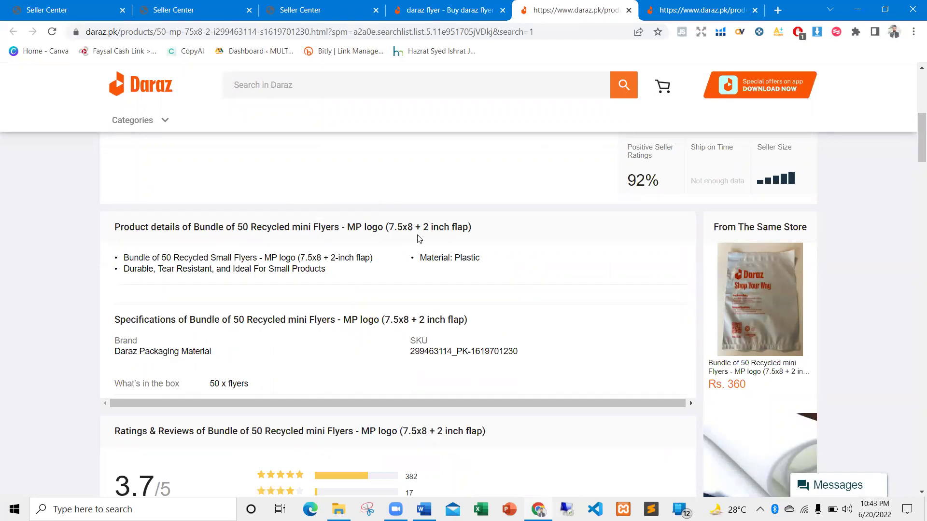
scroll(412, 290, up, 5)
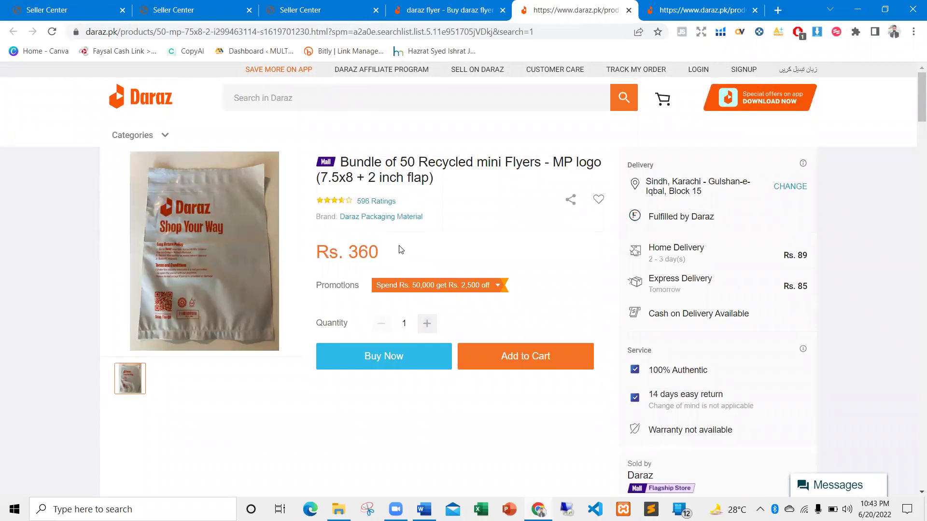
Step: Return to the product listing form and set the package weight to 0.1 kg
click(432, 7)
click(319, 7)
click(216, 7)
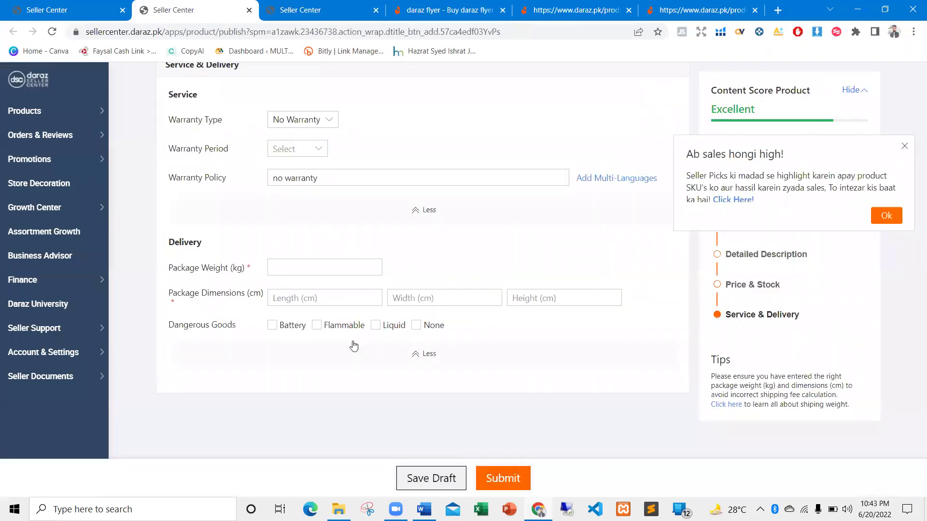
click(280, 264)
text(0.1)
Step: Search Google in a new tab for "7inch into cm" to convert the flyer's size
click(351, 302)
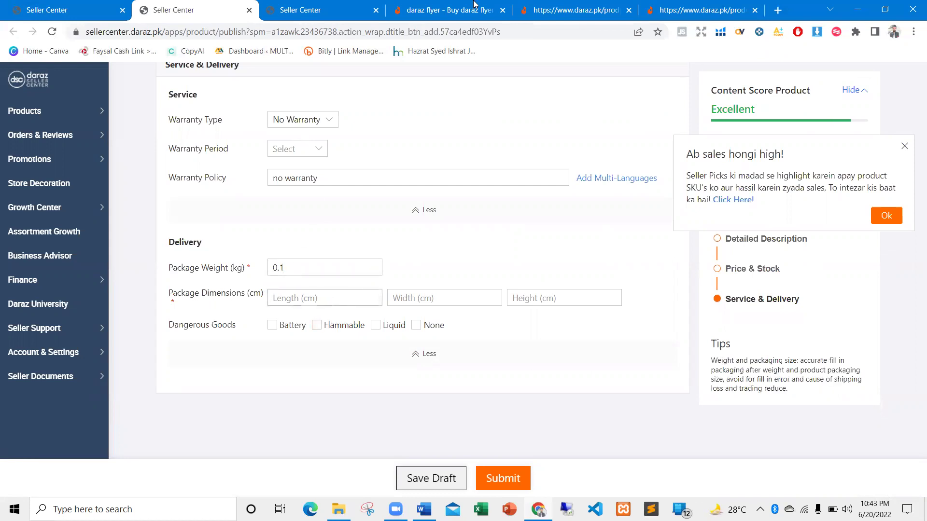
click(360, 264)
click(777, 10)
text(7inch into)
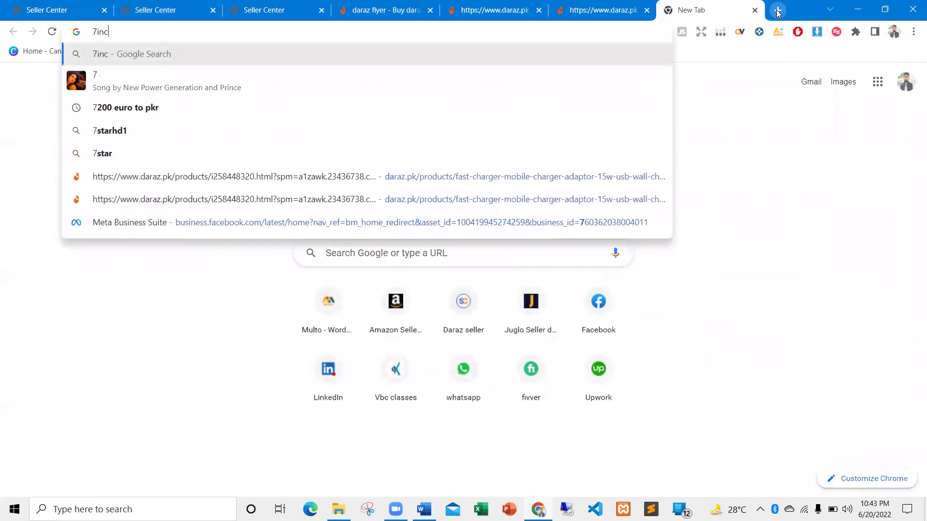
key(Down)
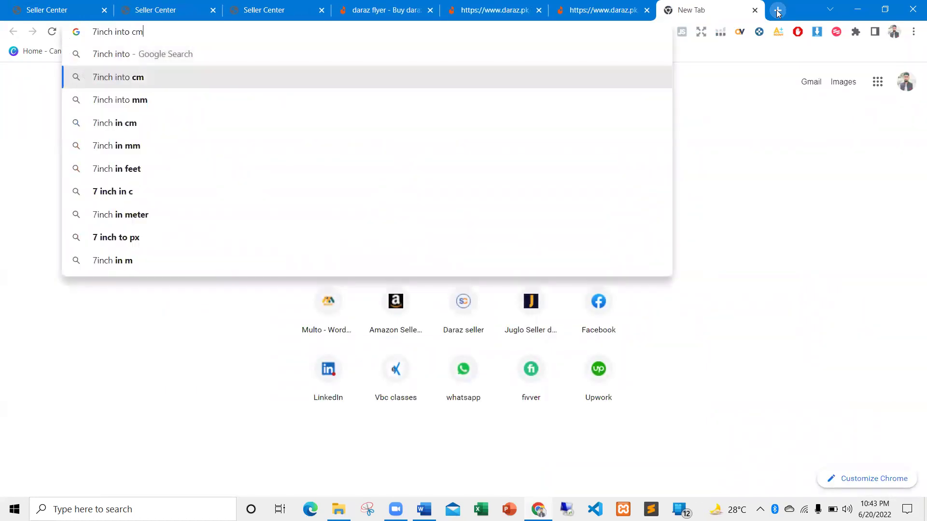
key(Return)
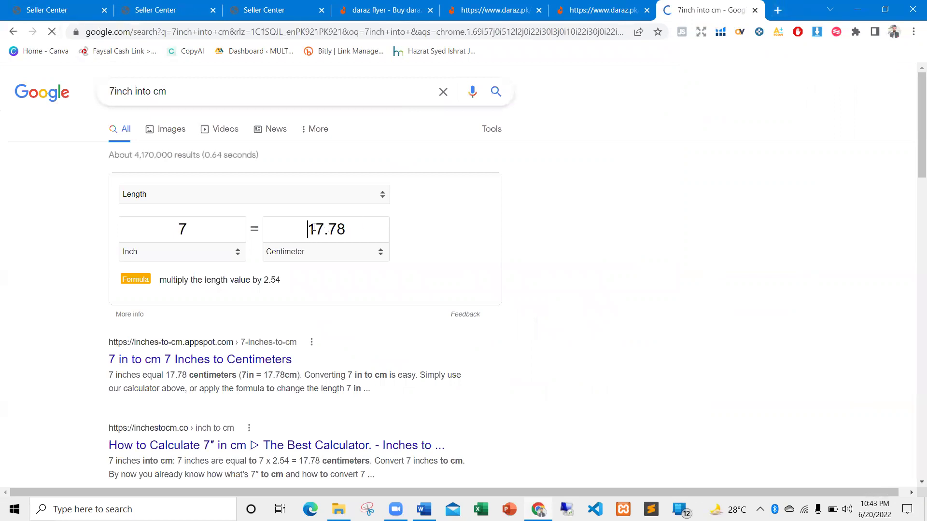
Step: Copy the converted centimetre value into the listing's package length, 17.78 cm
double_click(309, 229)
key(ctrl+c)
click(236, 5)
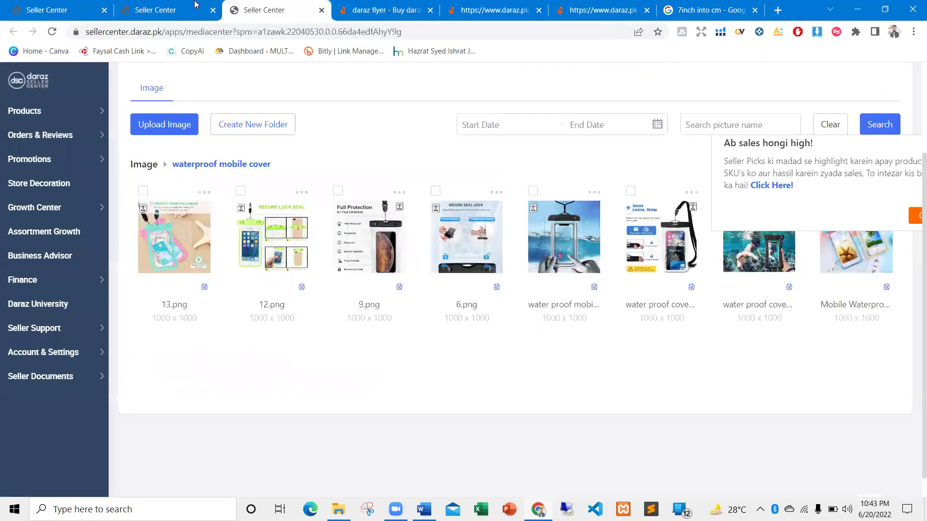
click(197, 5)
key(ctrl+v)
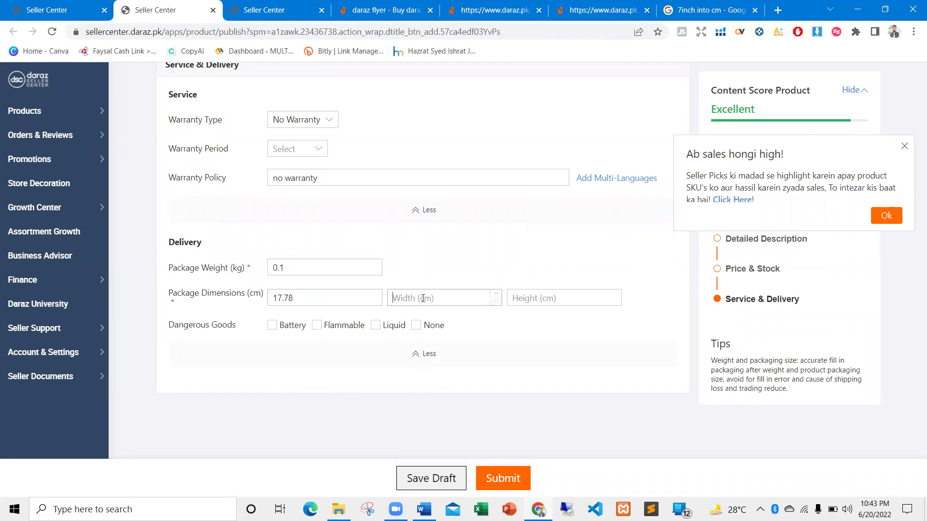
Step: Set the package width to 18 cm
click(423, 298)
text(18)
click(556, 298)
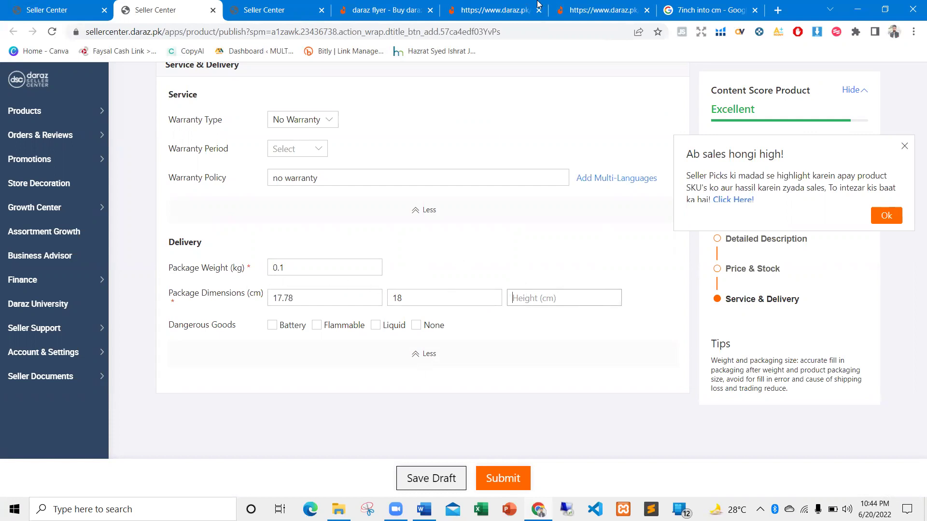
click(686, 10)
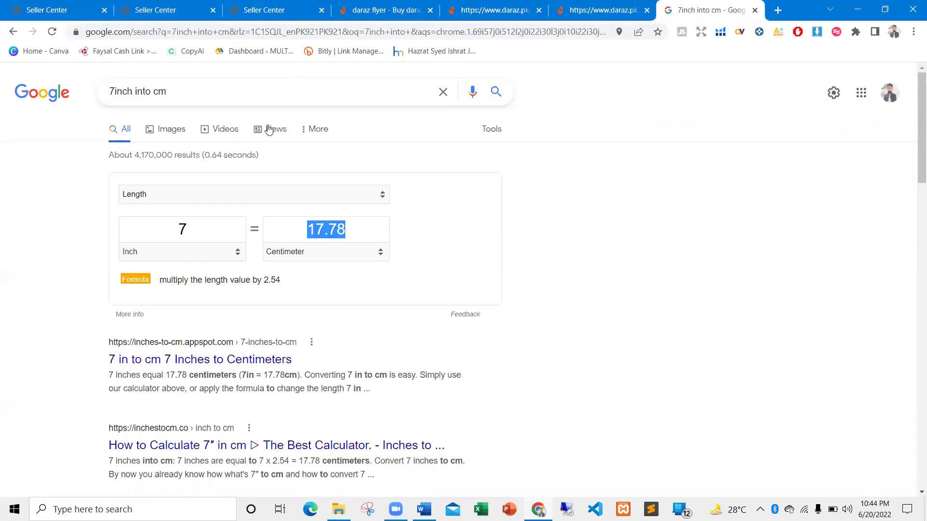
click(273, 4)
key(ctrl+shift+Tab)
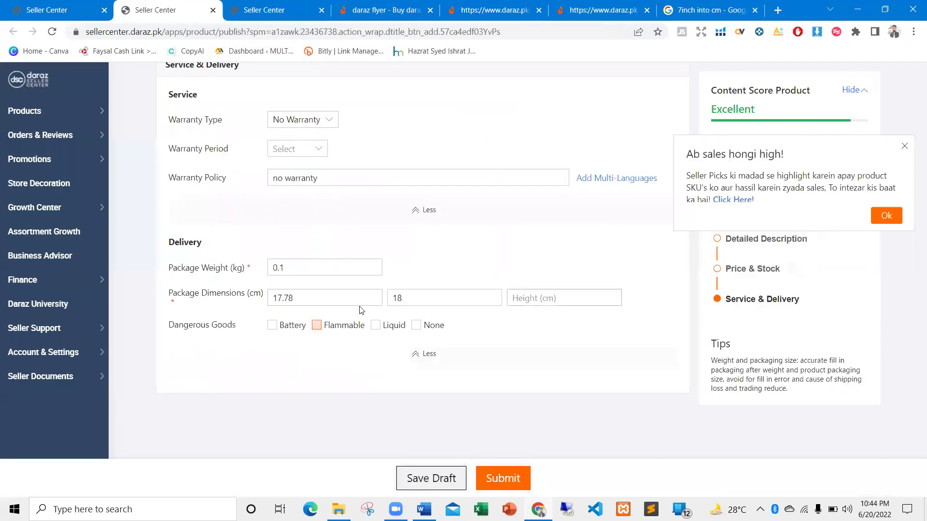
click(513, 297)
text(18)
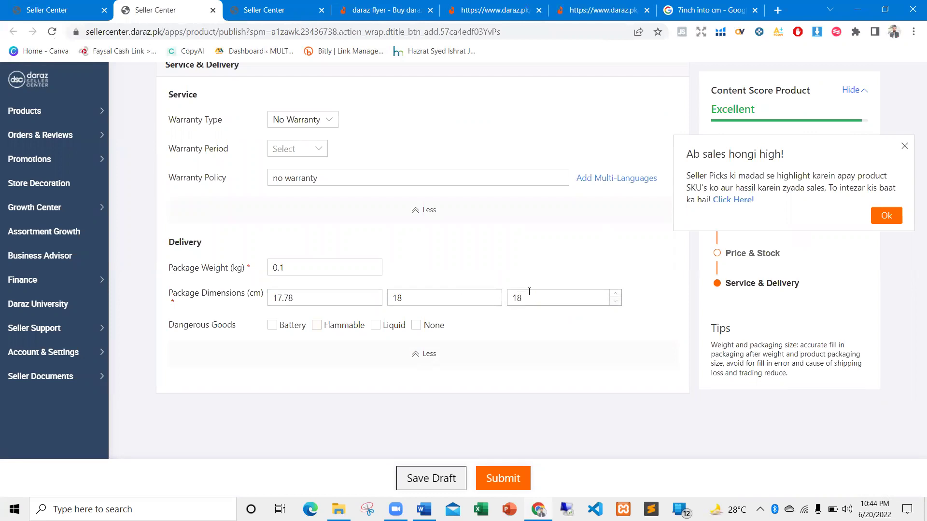
key(BackSpace)
key(BackSpace)
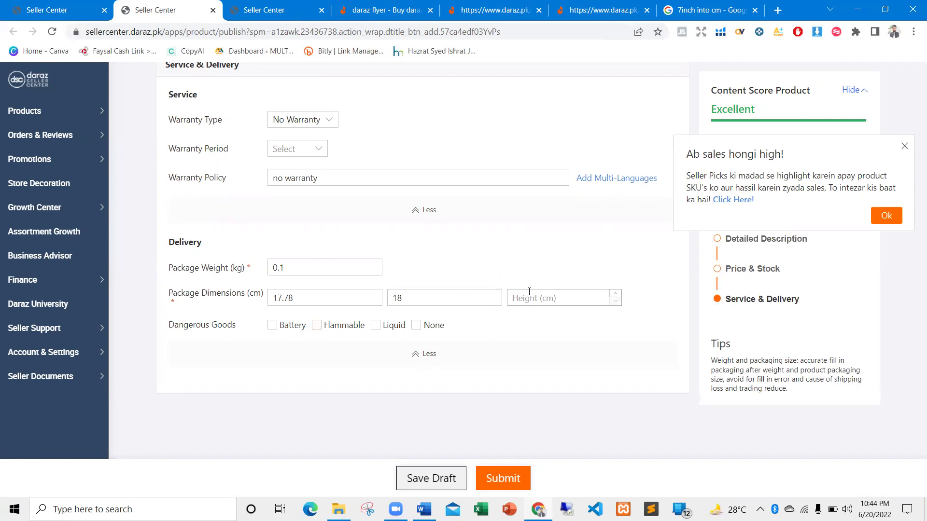
Step: Replace the listing's package length with 17 cm
drag(315, 298, 250, 297)
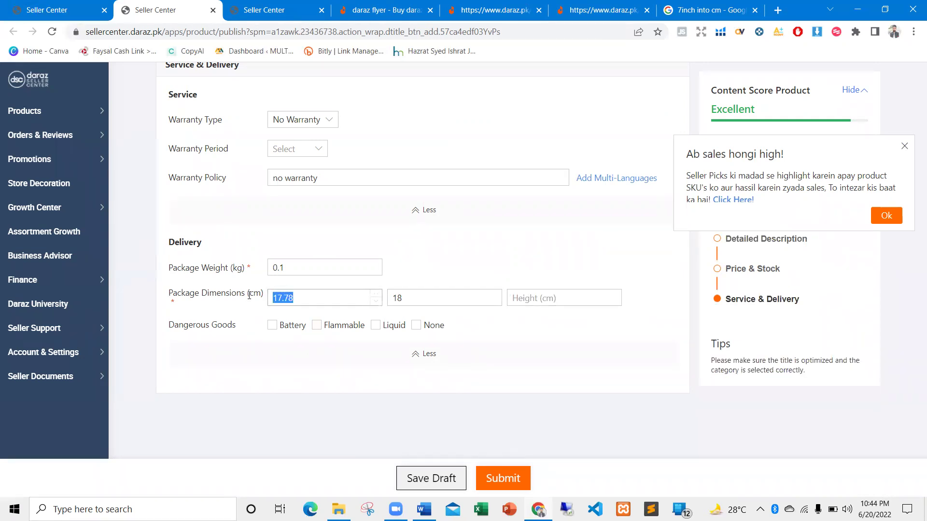
key(BackSpace)
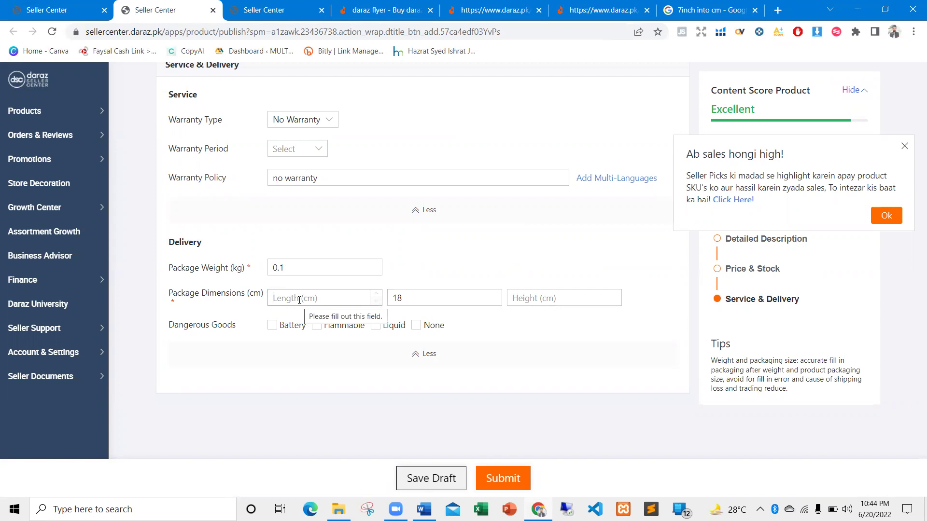
text(17)
click(415, 297)
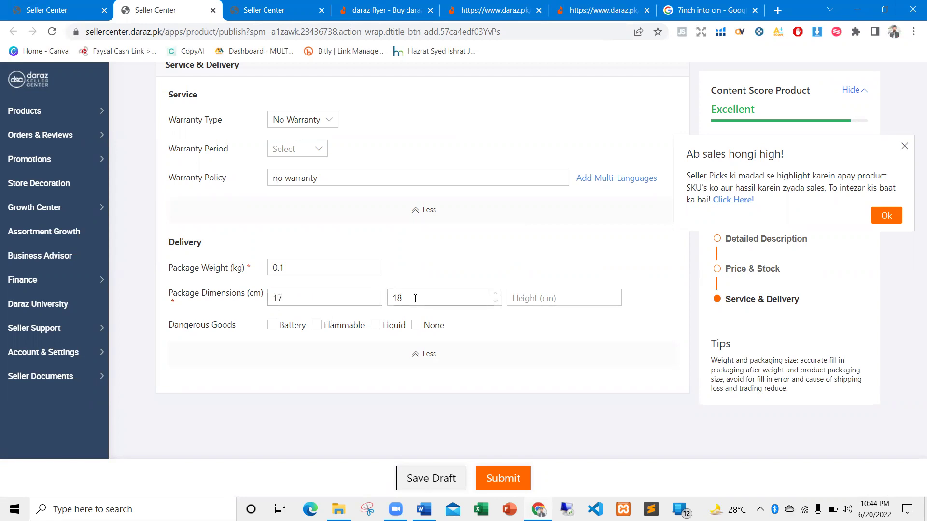
click(556, 291)
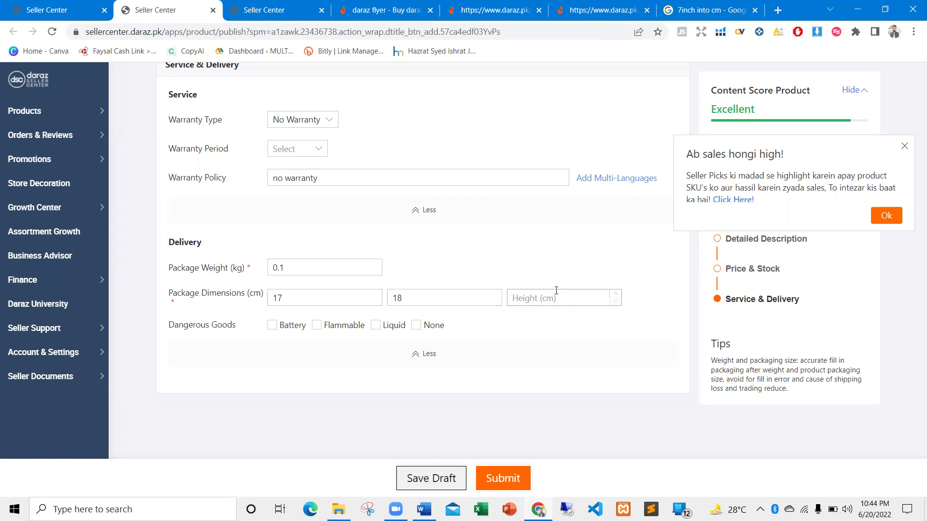
Step: Examine the customer review photos on the competing Daraz waterproof pouch page to judge how the packaged product looks
click(724, 11)
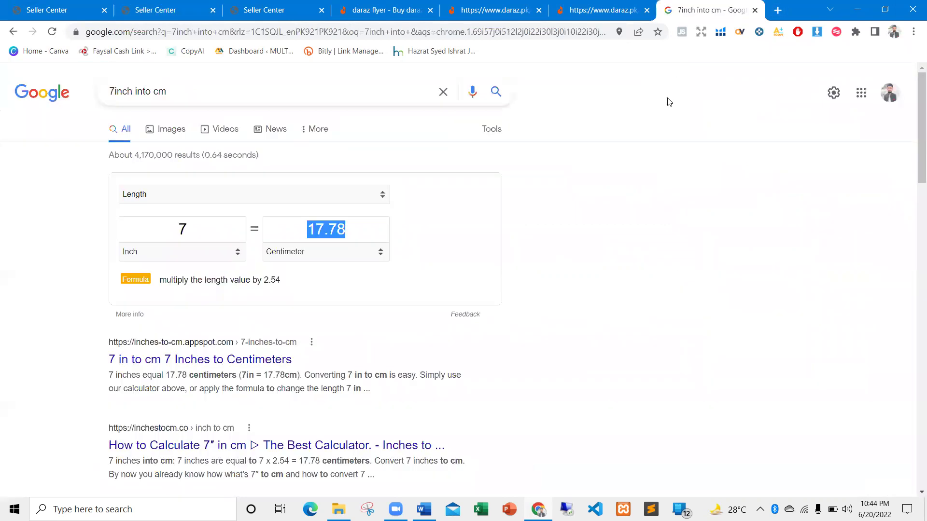
click(598, 11)
scroll(311, 319, down, 12)
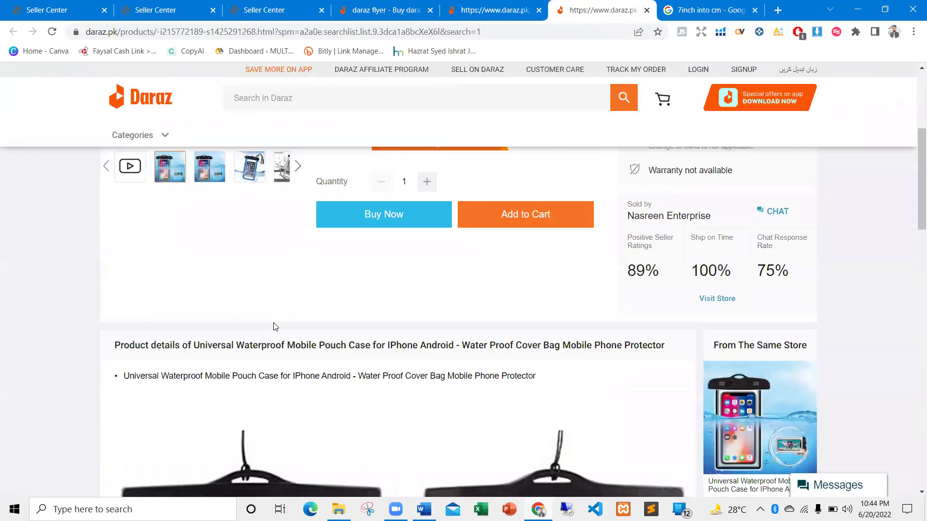
scroll(346, 309, down, 3)
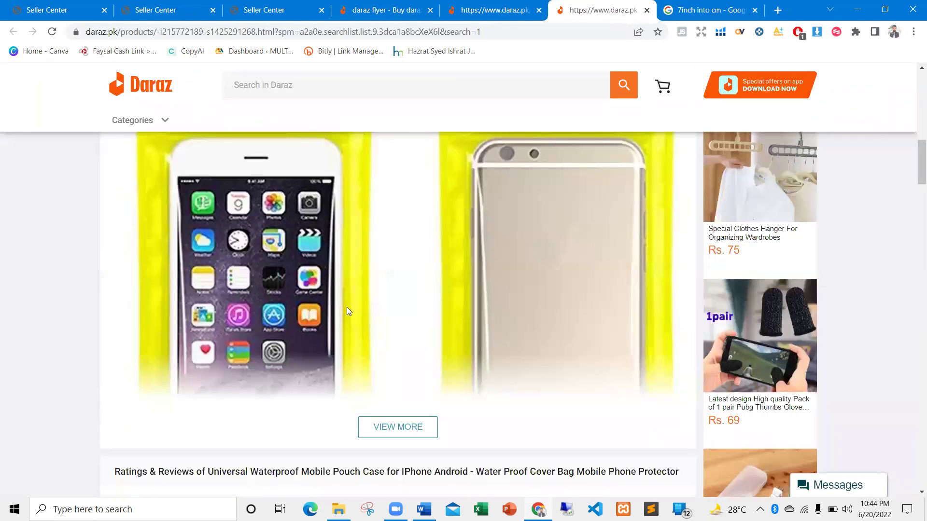
scroll(349, 309, down, 10)
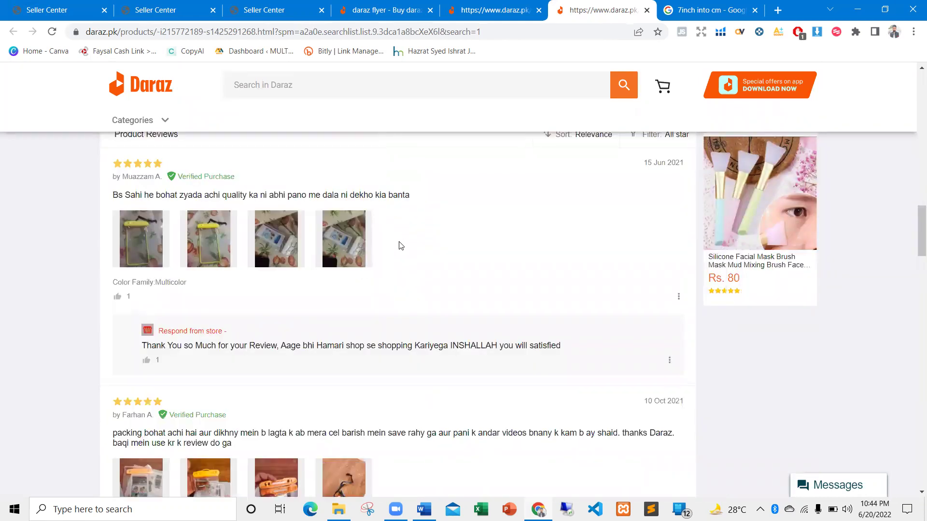
click(263, 257)
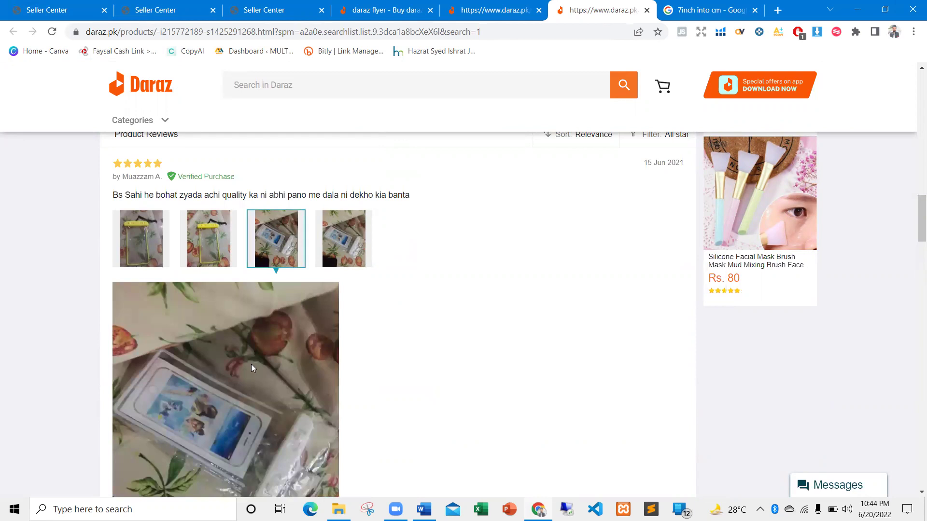
scroll(214, 257, down, 4)
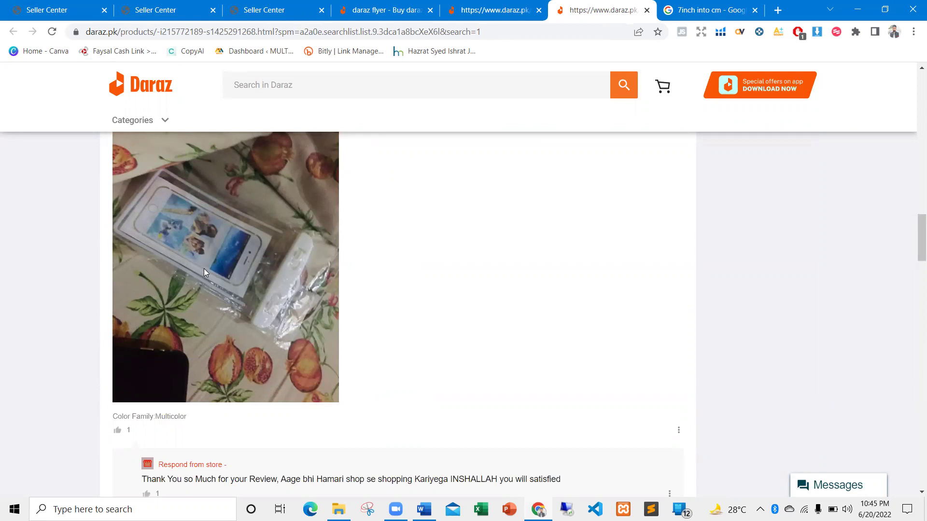
scroll(205, 275, up, 2)
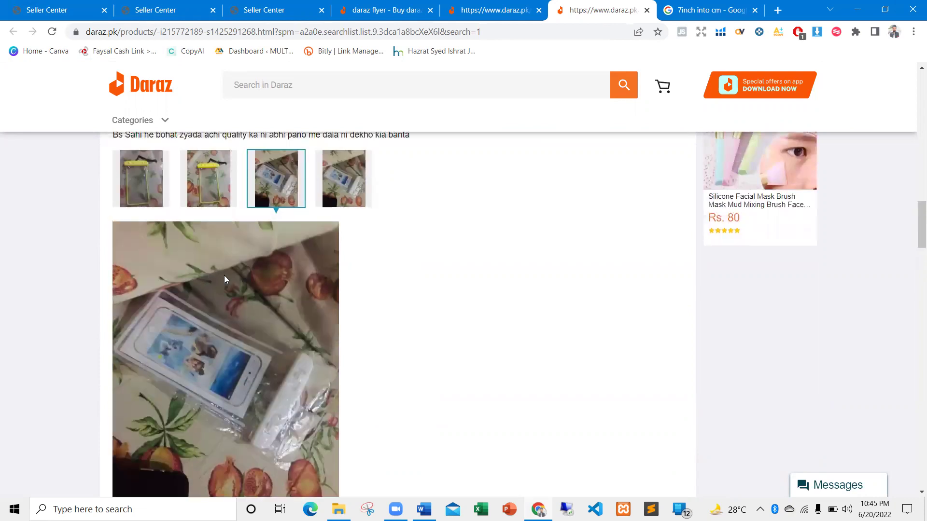
scroll(224, 276, up, 15)
scroll(382, 197, up, 1)
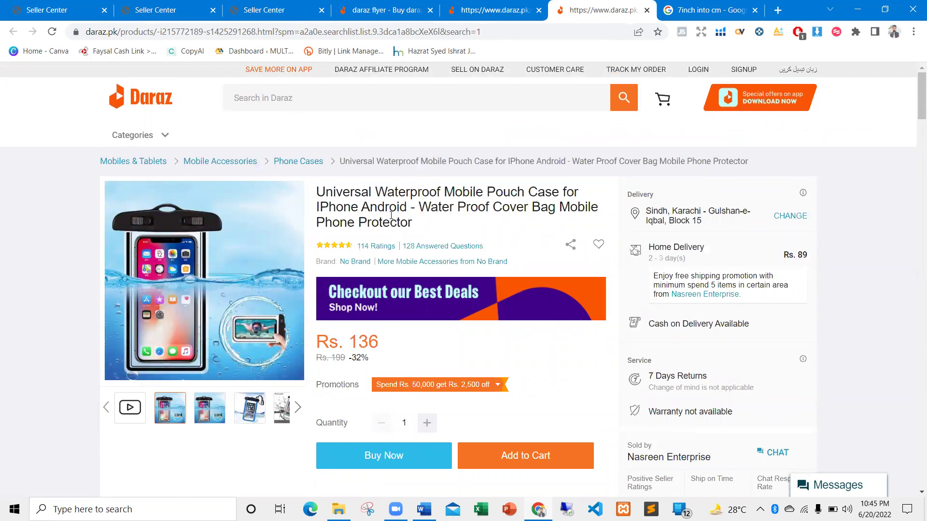
Step: Return to the product listing form, set the package height to 10 cm and mark Dangerous Goods as None
click(325, 6)
click(136, 9)
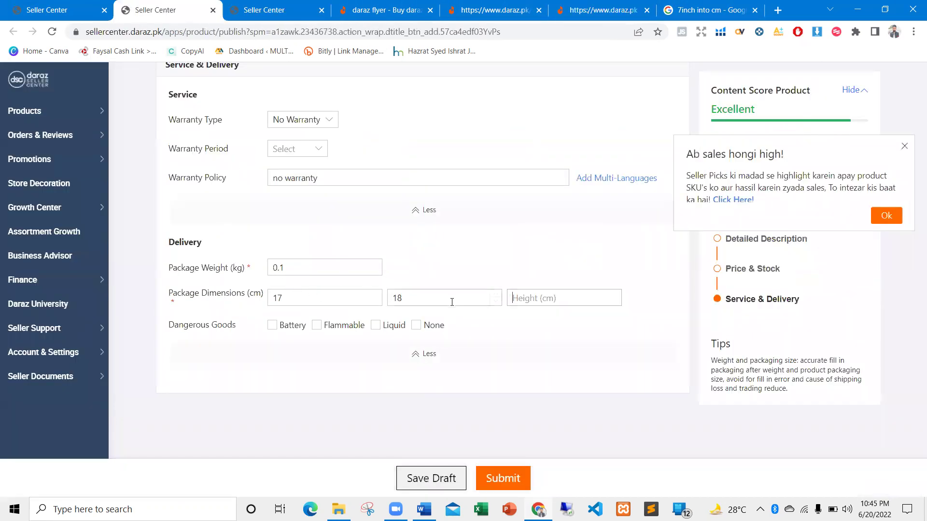
click(905, 147)
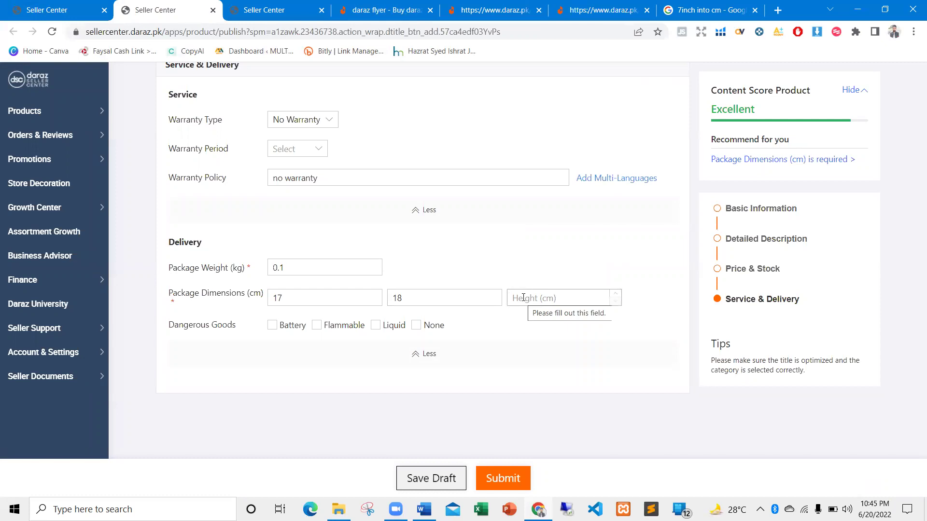
click(523, 298)
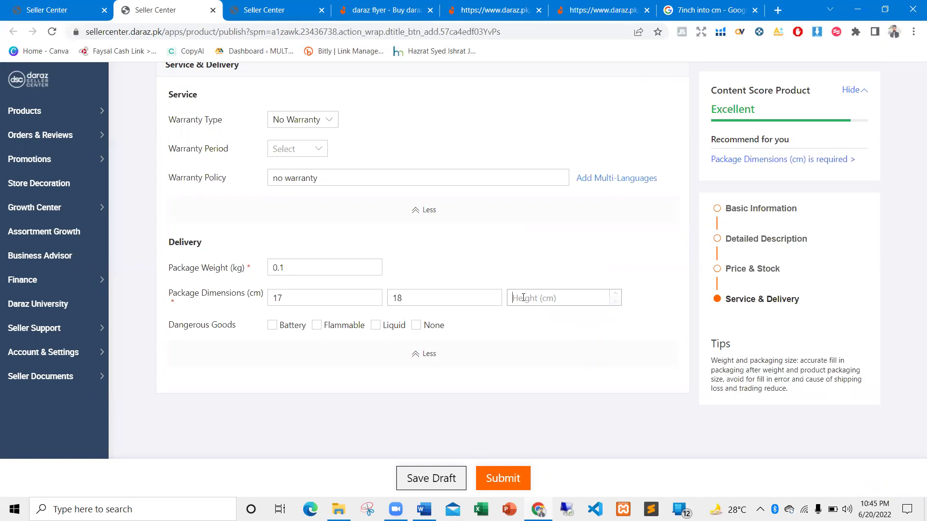
text(10)
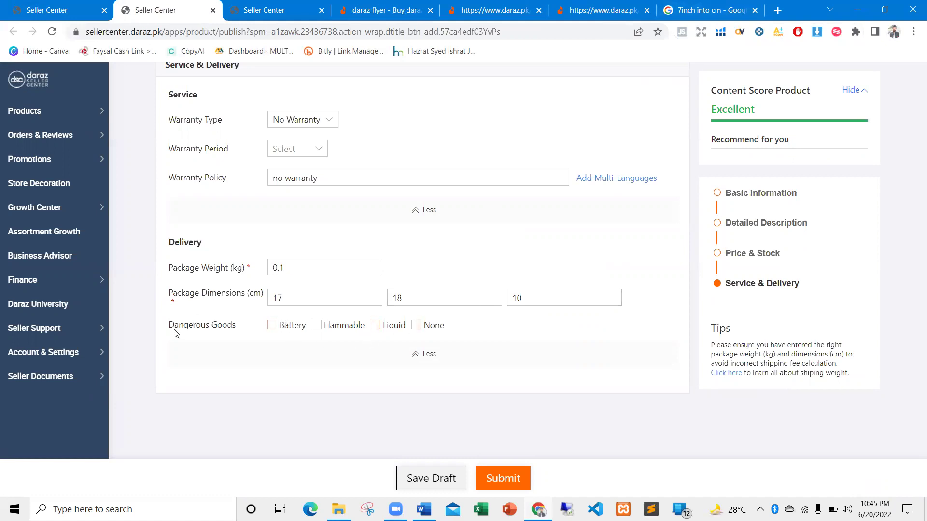
drag(167, 327, 238, 326)
click(238, 327)
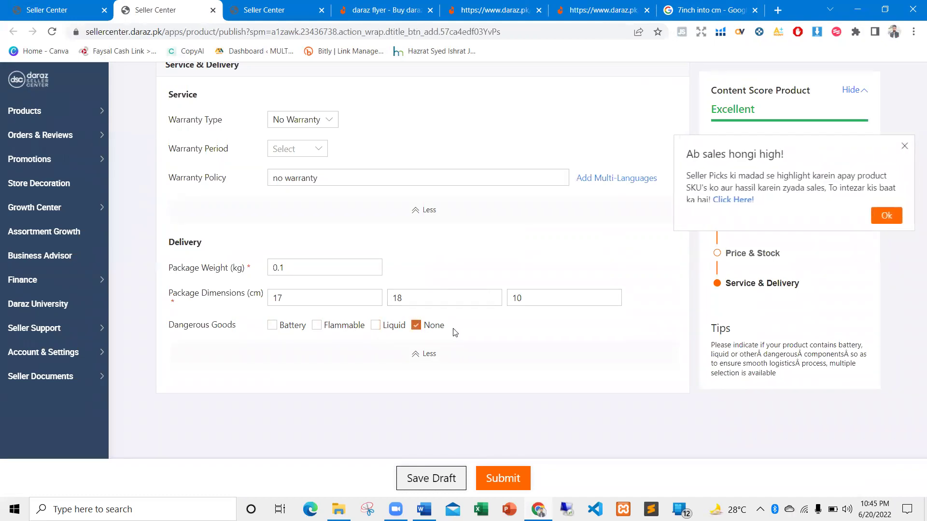
Step: Review the whole listing form, from basic information and descriptions through price and stock to service and delivery
scroll(468, 302, up, 5)
scroll(535, 216, up, 15)
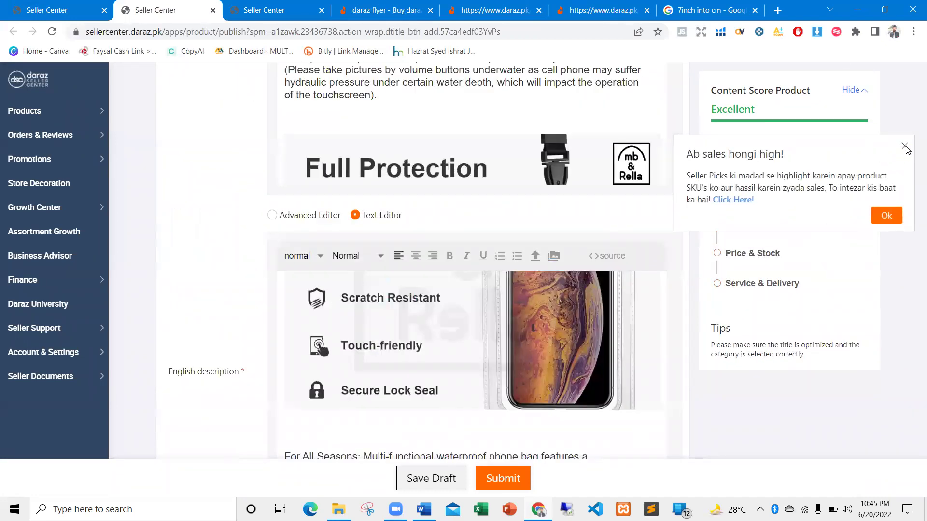
click(905, 148)
scroll(464, 289, down, 5)
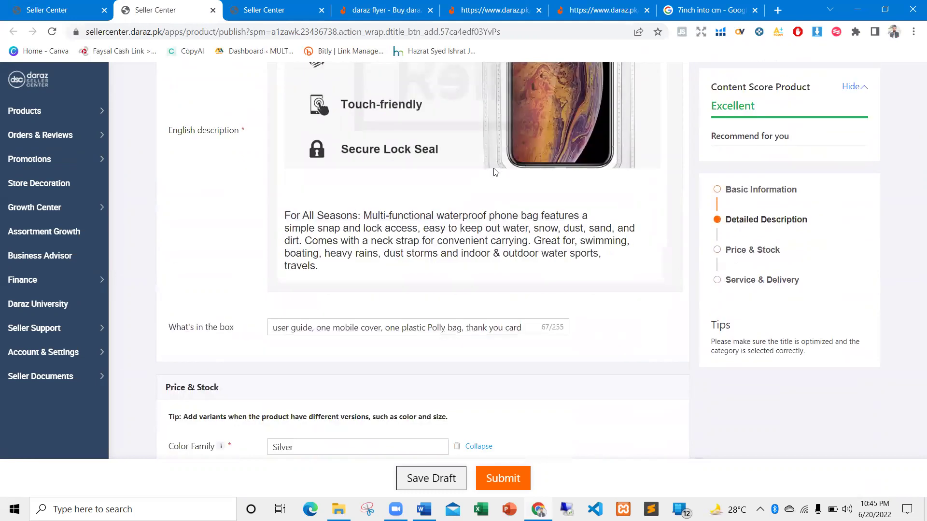
scroll(463, 218, up, 5)
scroll(251, 155, up, 10)
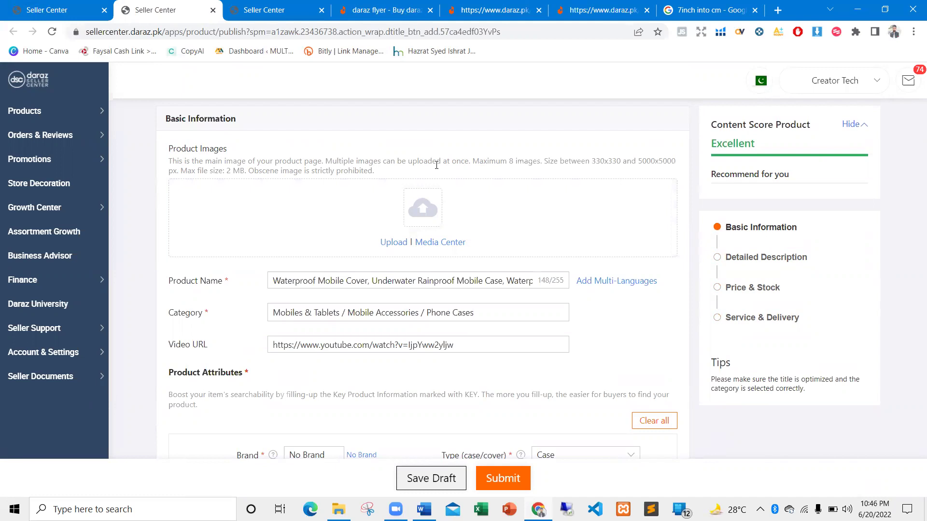
scroll(453, 213, down, 1)
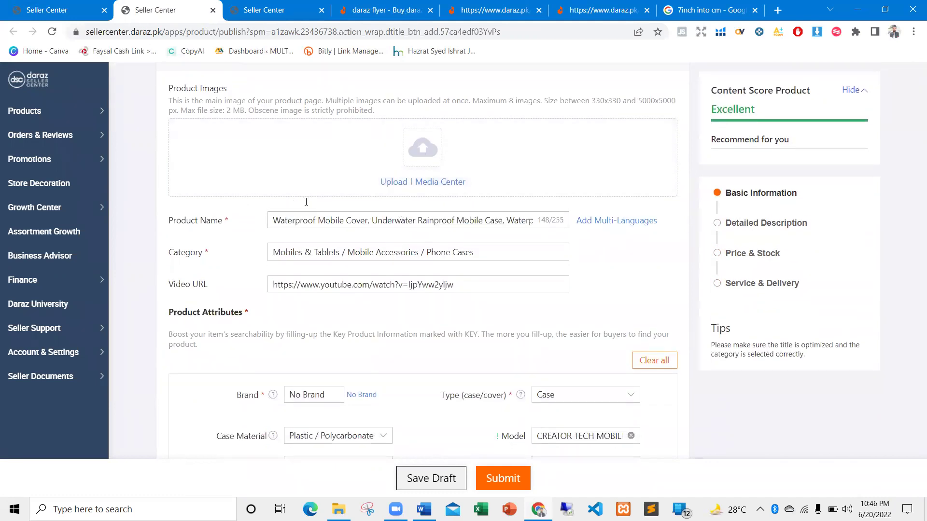
scroll(306, 202, down, 2)
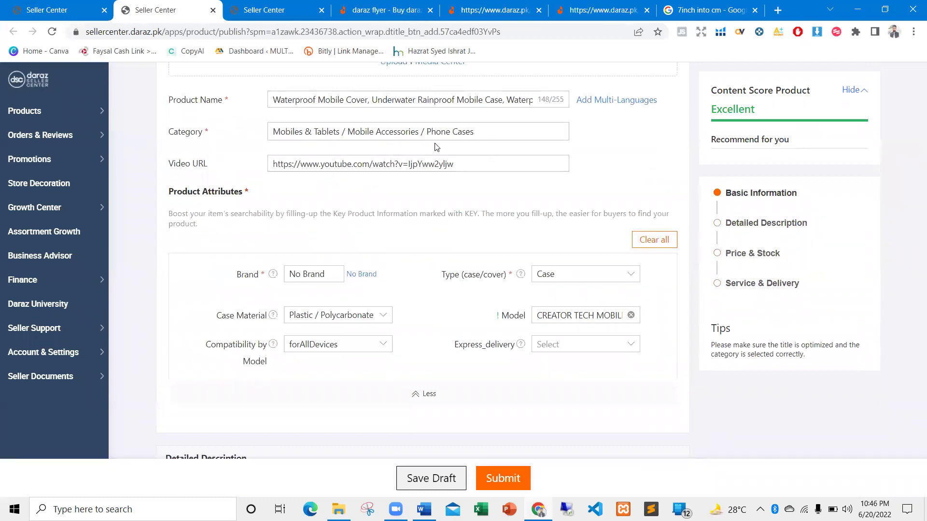
scroll(391, 257, down, 3)
scroll(391, 257, down, 8)
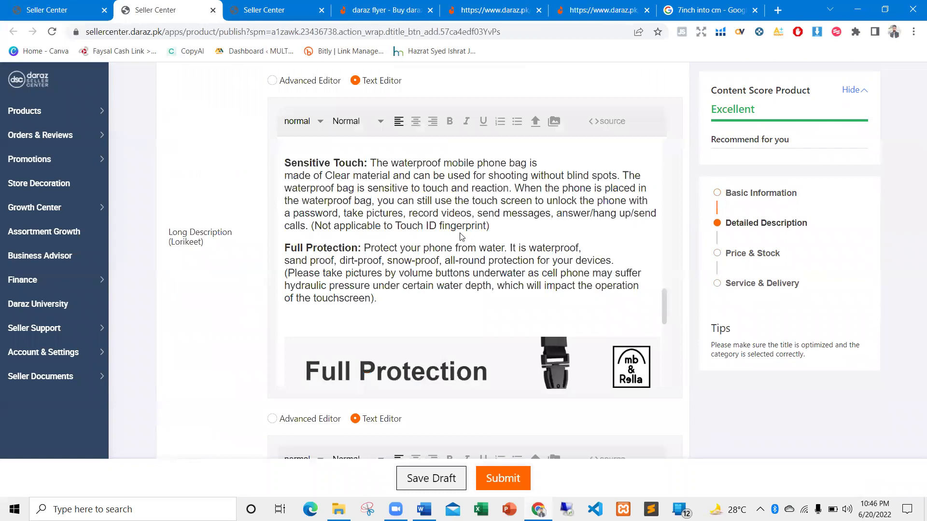
scroll(462, 237, down, 10)
scroll(515, 211, up, 2)
scroll(478, 259, down, 7)
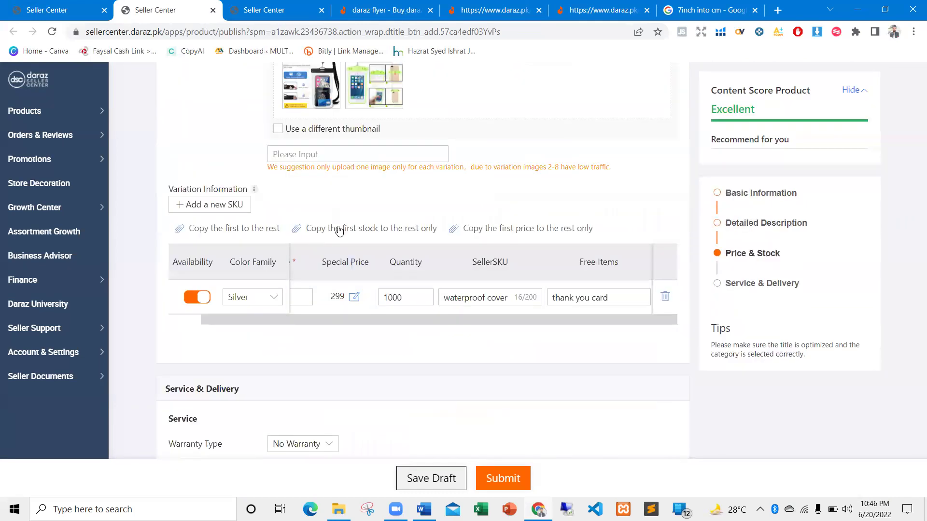
scroll(337, 212, down, 2)
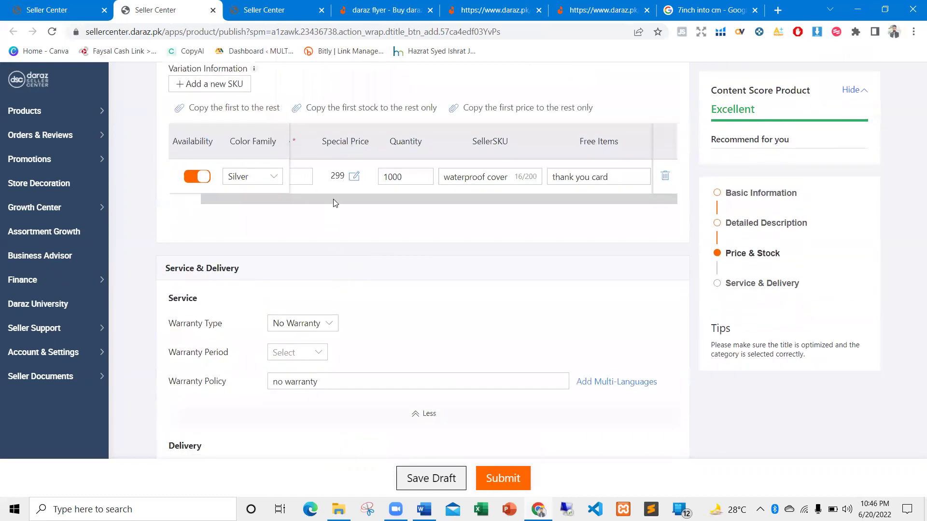
scroll(353, 194, down, 3)
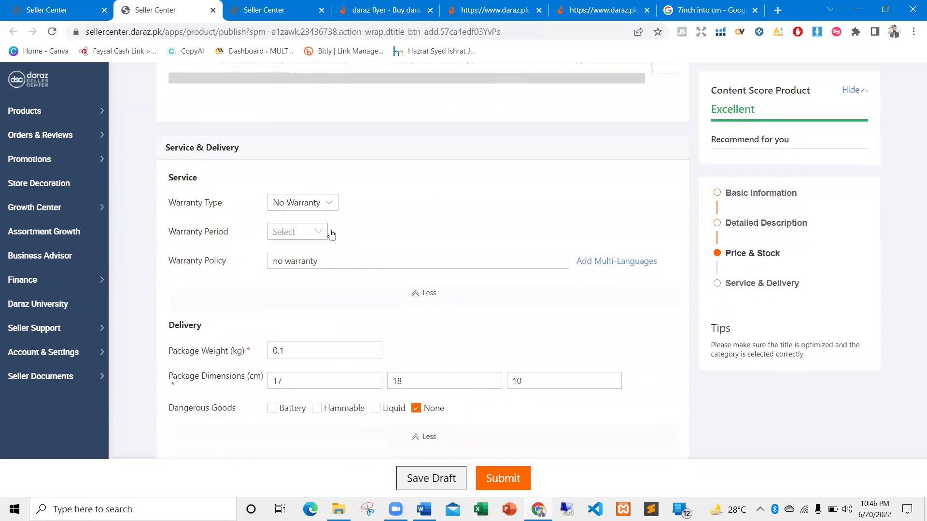
scroll(331, 233, down, 2)
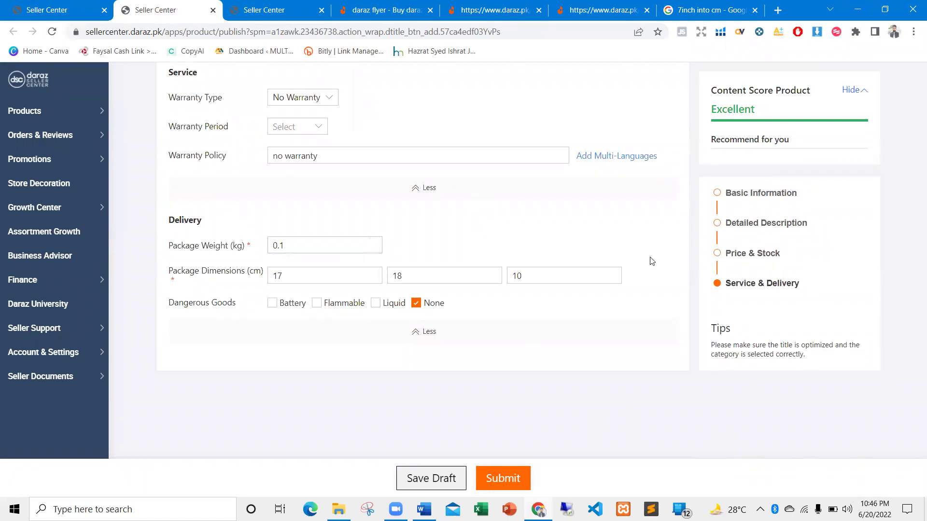
Step: Submit the completed product listing and dismiss the Seller Picks promotional pop-up
click(512, 484)
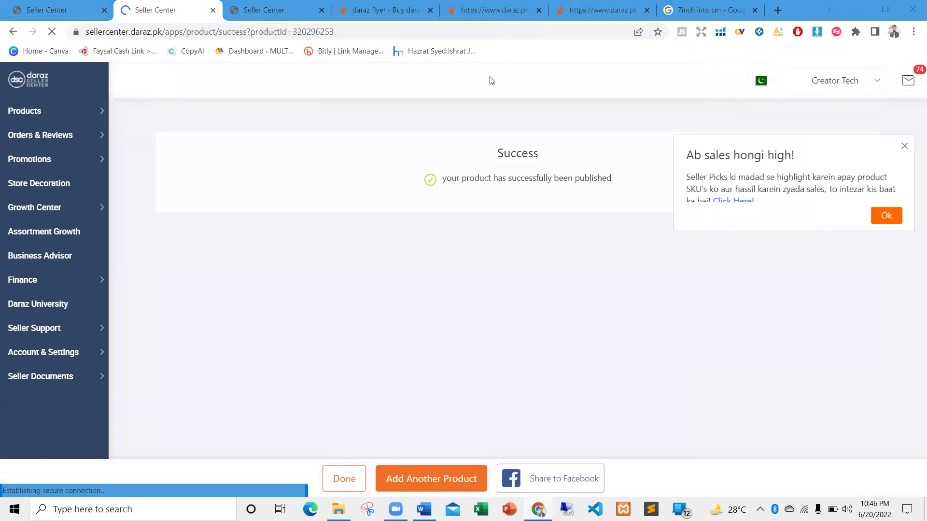
click(904, 146)
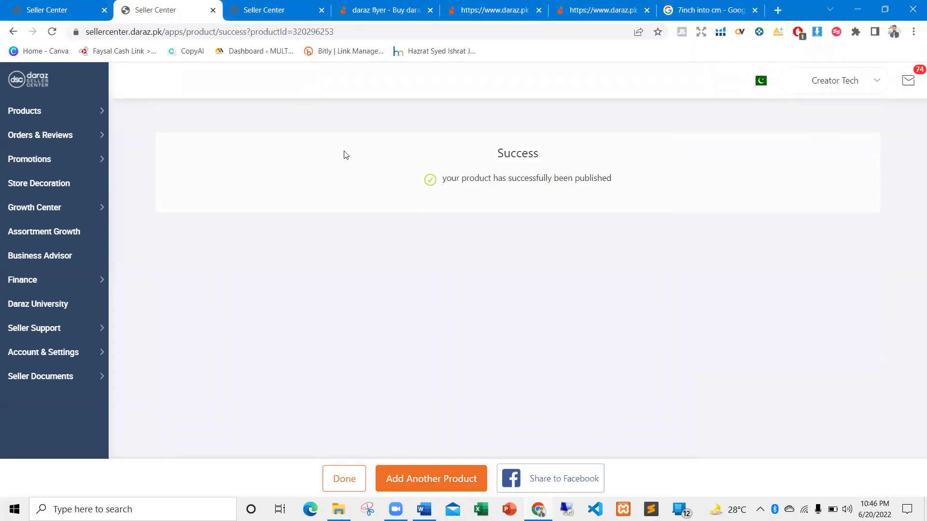